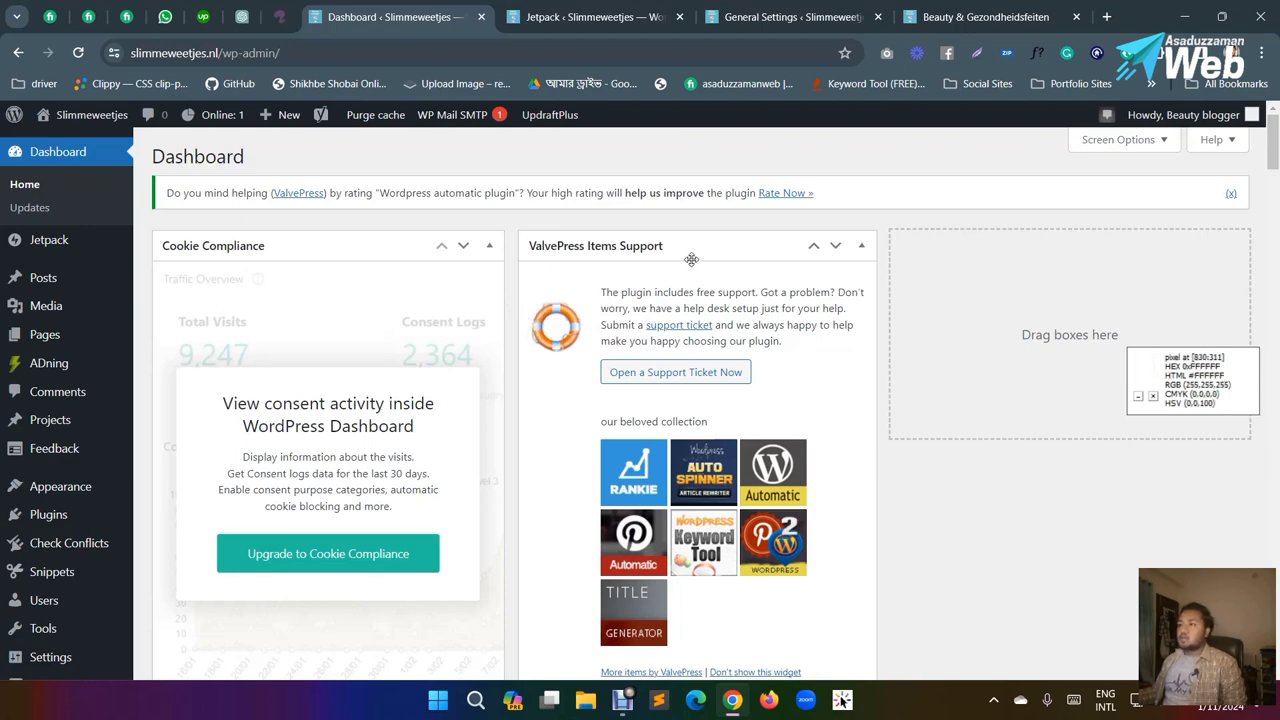
Step: Open the Nieuws category on the live Slimmeweetjes site and look through its listed posts and page layout
click(985, 17)
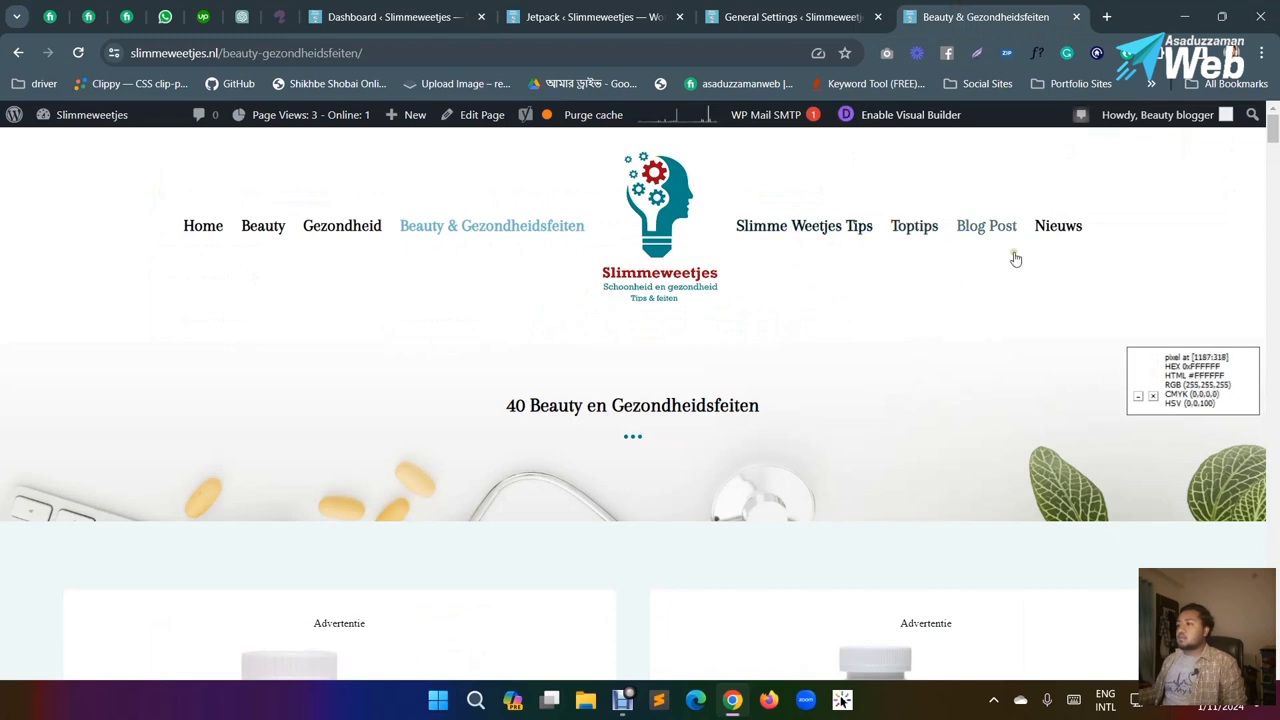
click(1050, 228)
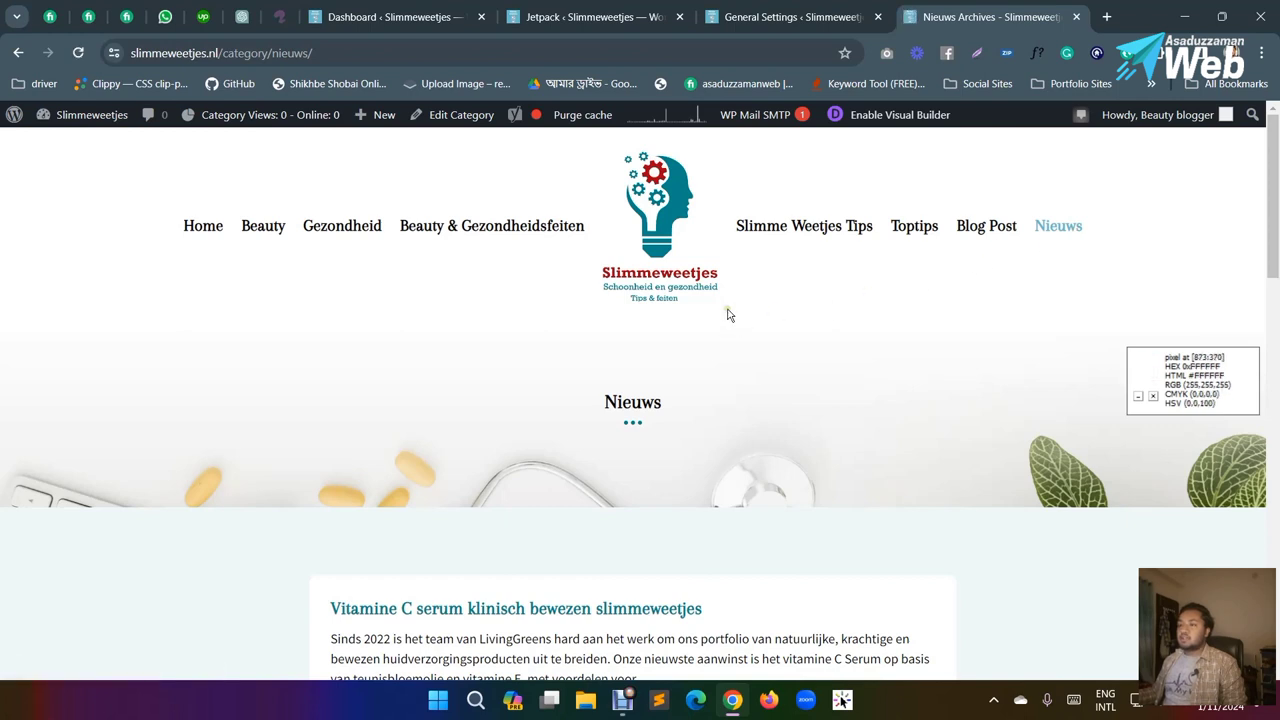
scroll(711, 314, down, 1)
scroll(690, 316, up, 1)
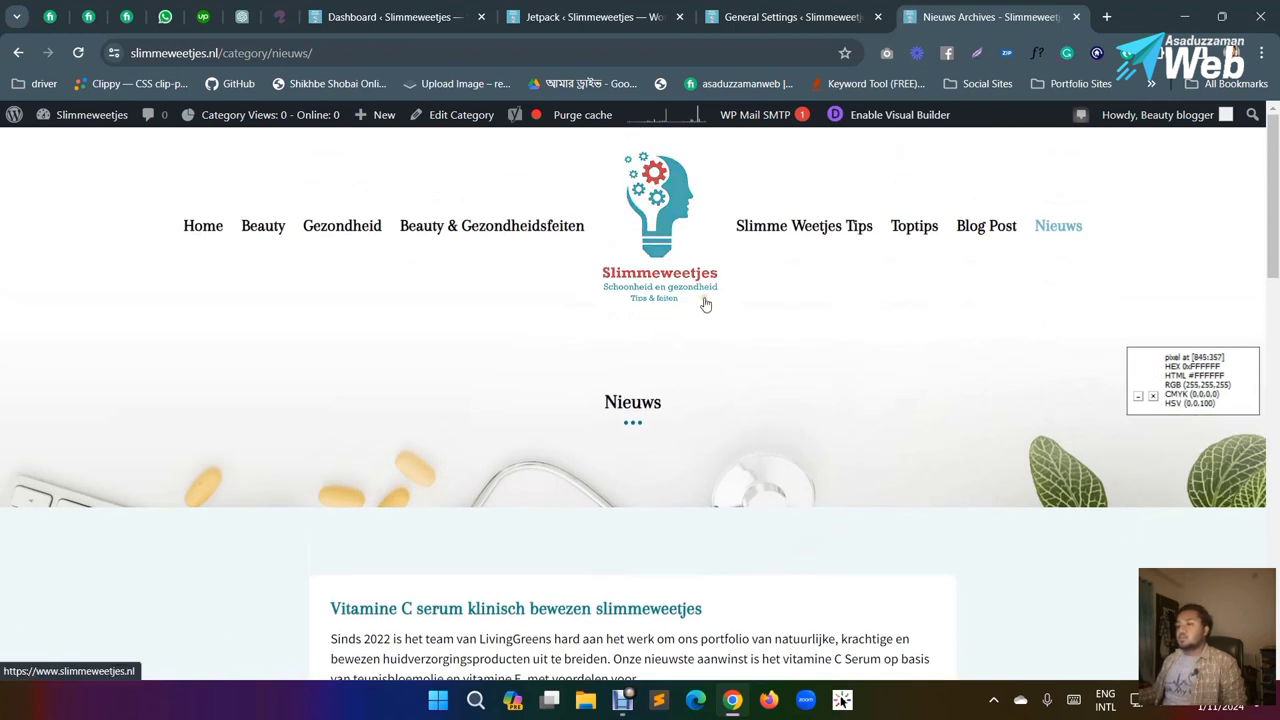
scroll(703, 300, down, 3)
scroll(386, 365, down, 3)
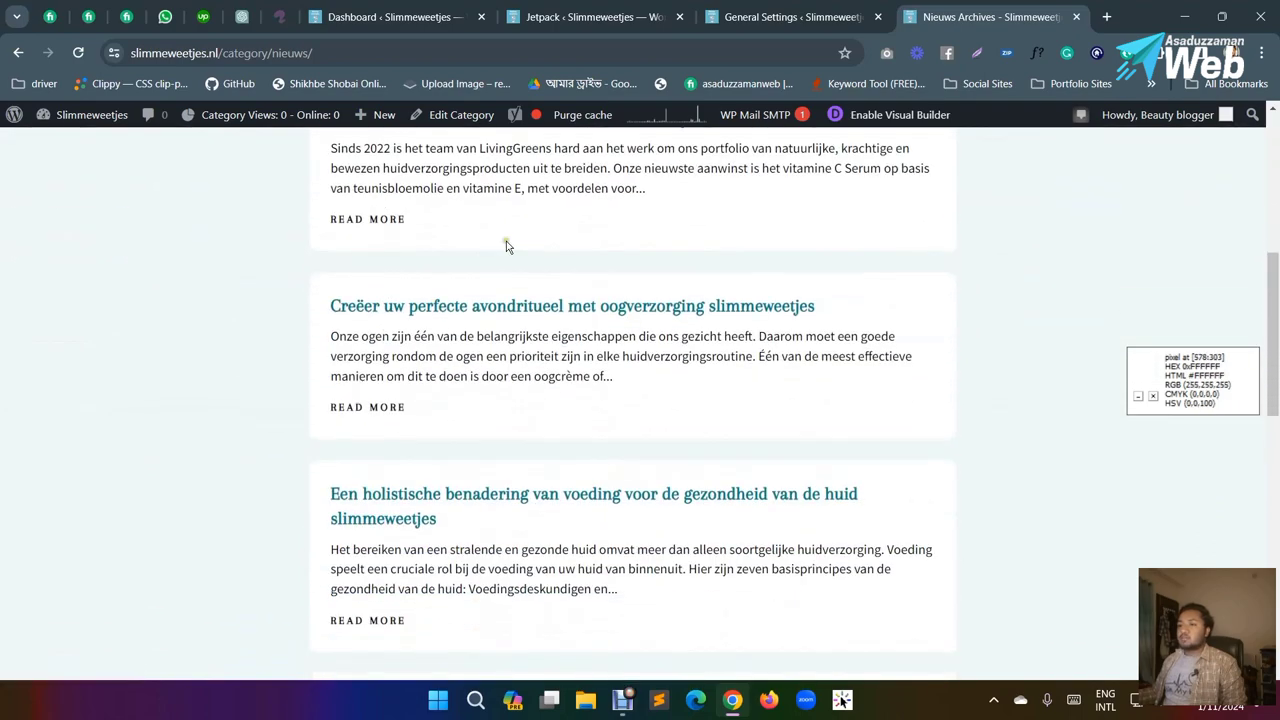
scroll(420, 360, up, 2)
scroll(514, 348, down, 7)
scroll(514, 348, down, 5)
scroll(520, 300, up, 9)
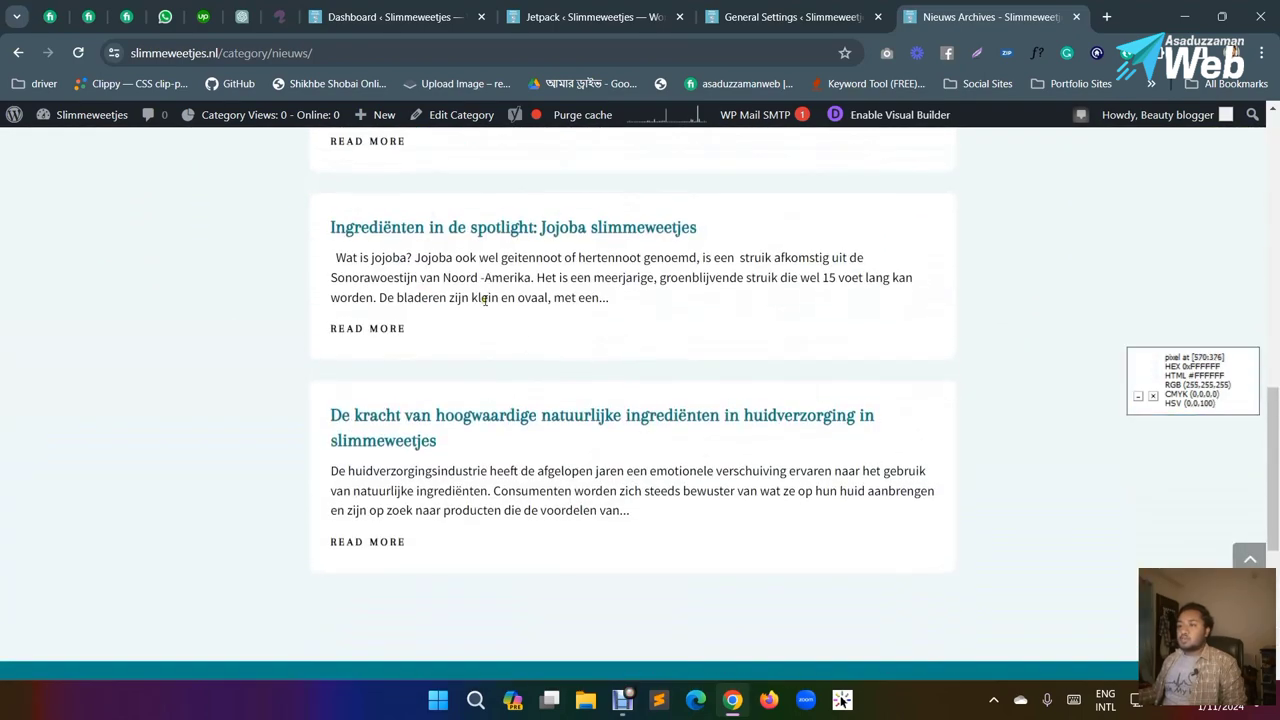
scroll(520, 252, up, 3)
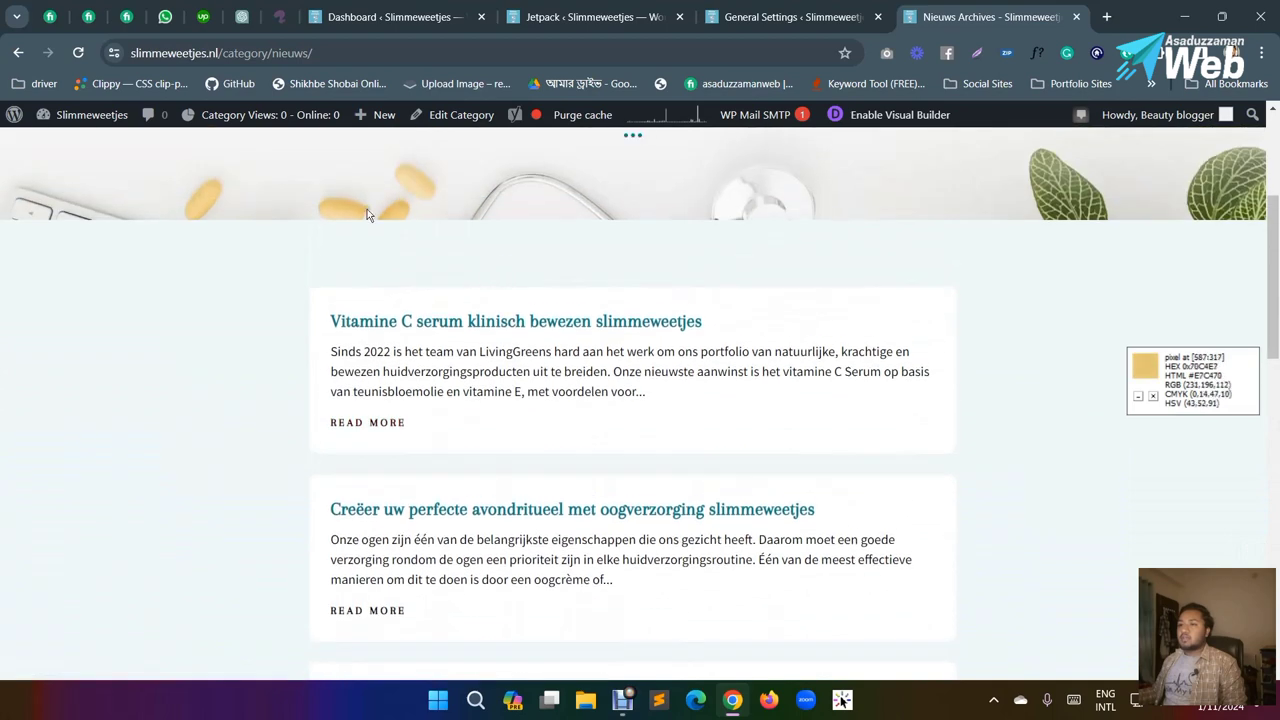
scroll(390, 210, up, 2)
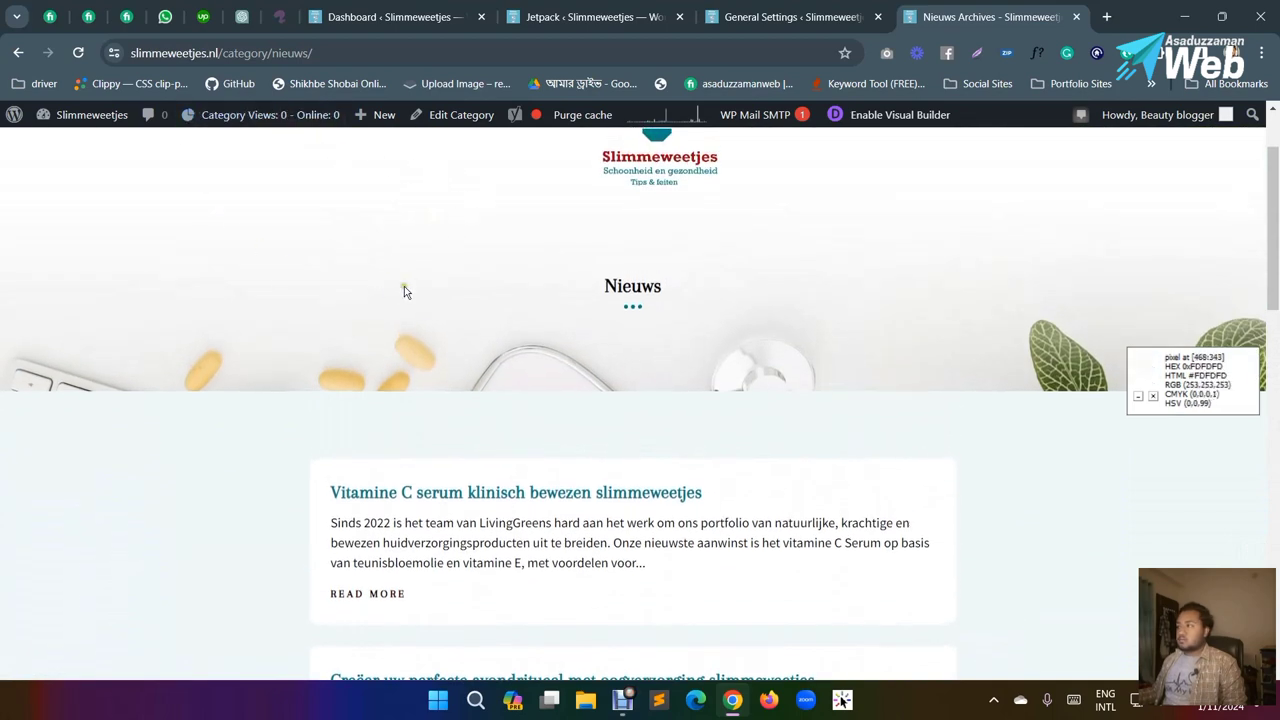
scroll(440, 337, down, 3)
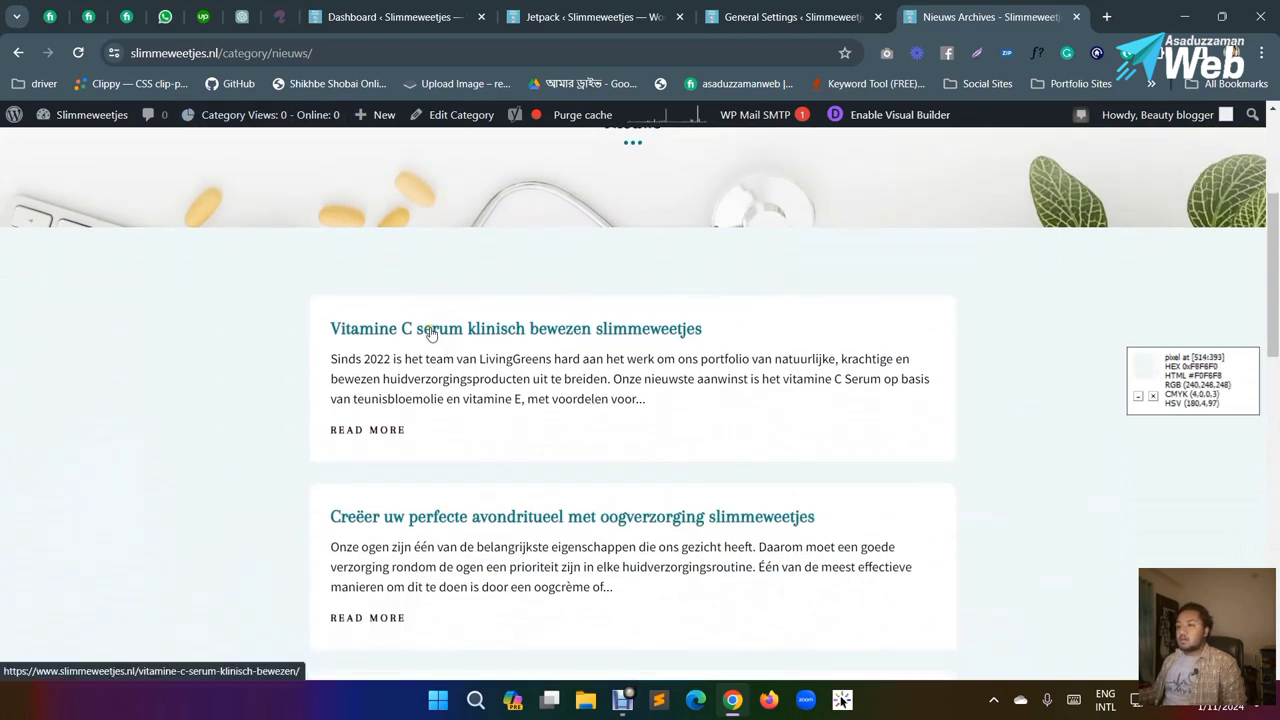
scroll(456, 404, down, 1)
scroll(456, 404, up, 3)
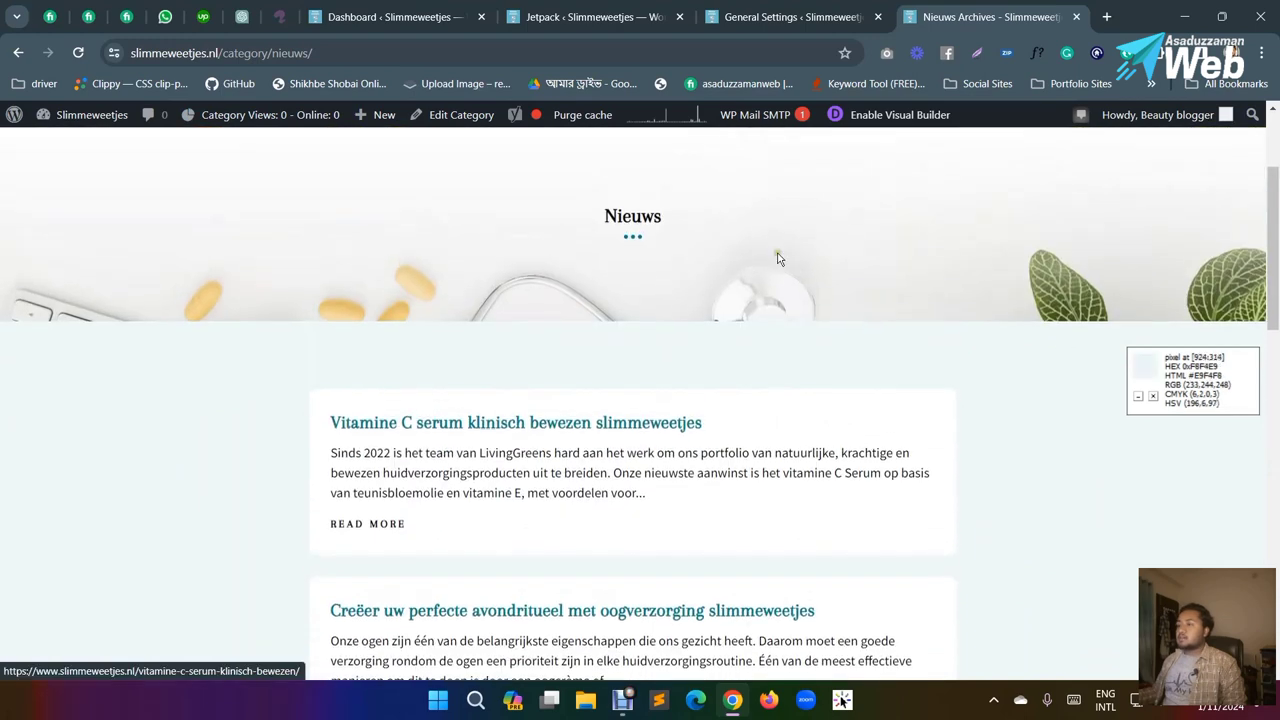
scroll(775, 288, down, 2)
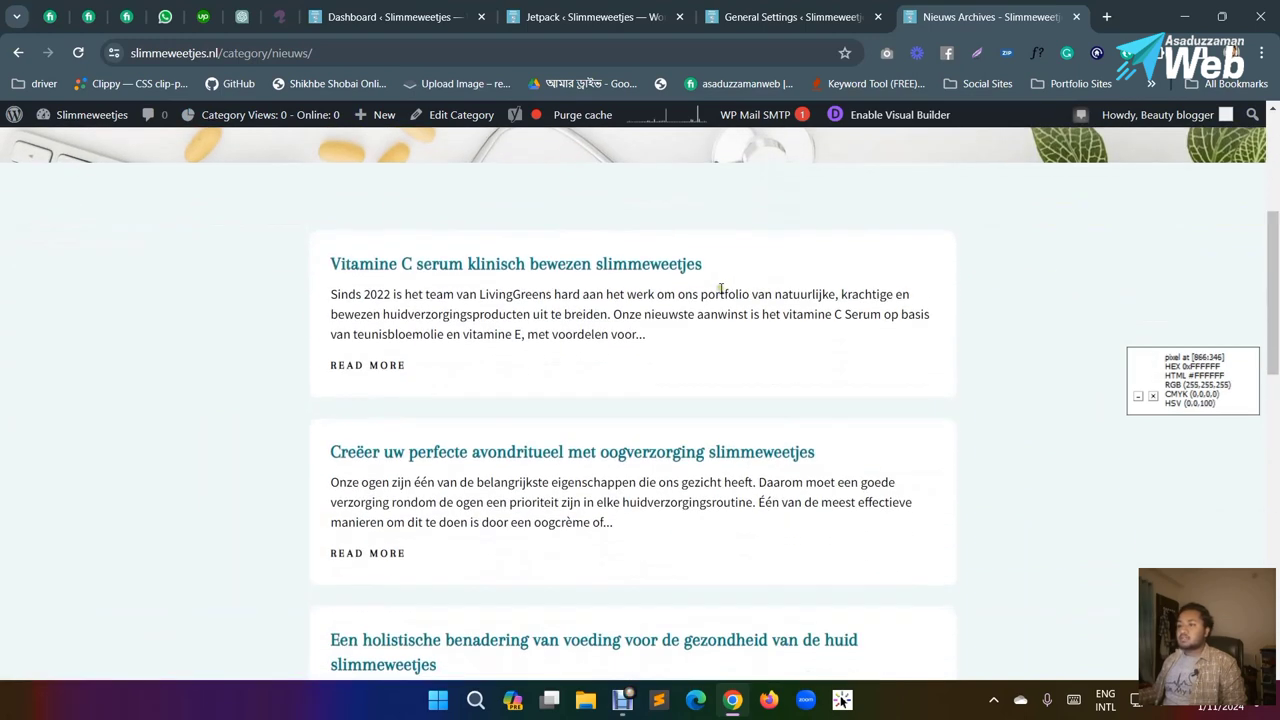
scroll(562, 292, up, 1)
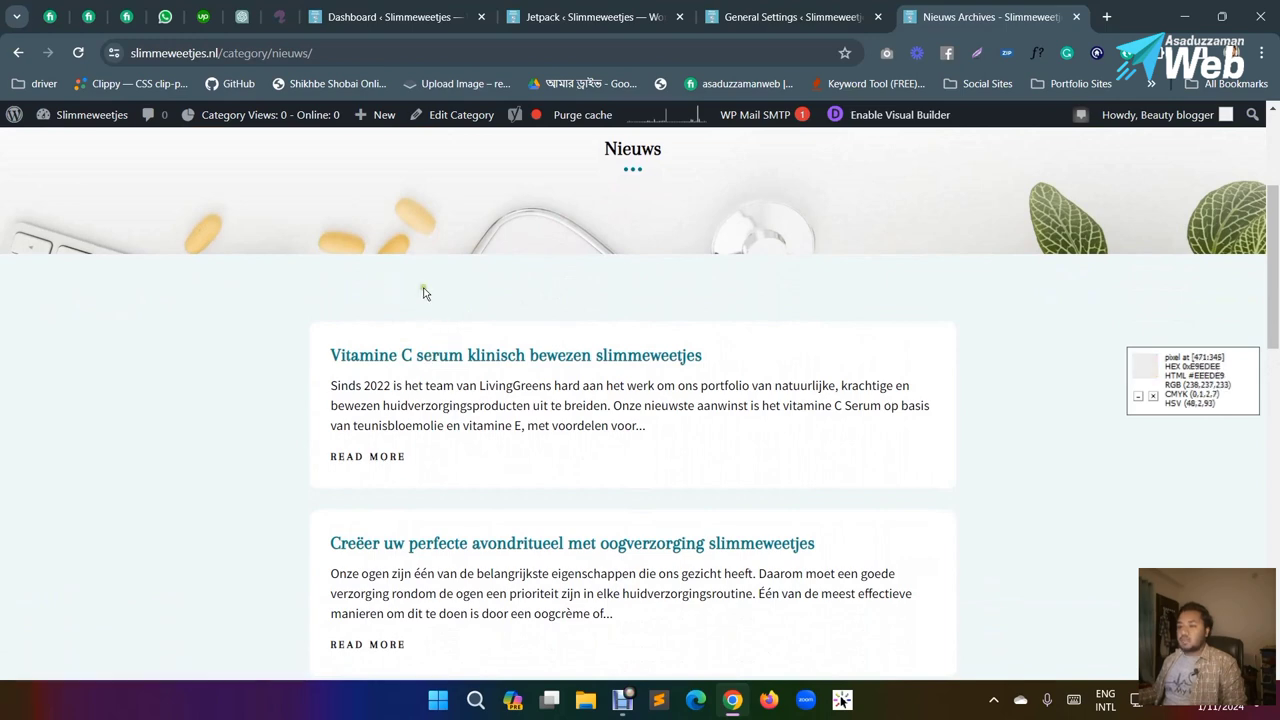
scroll(428, 345, down, 2)
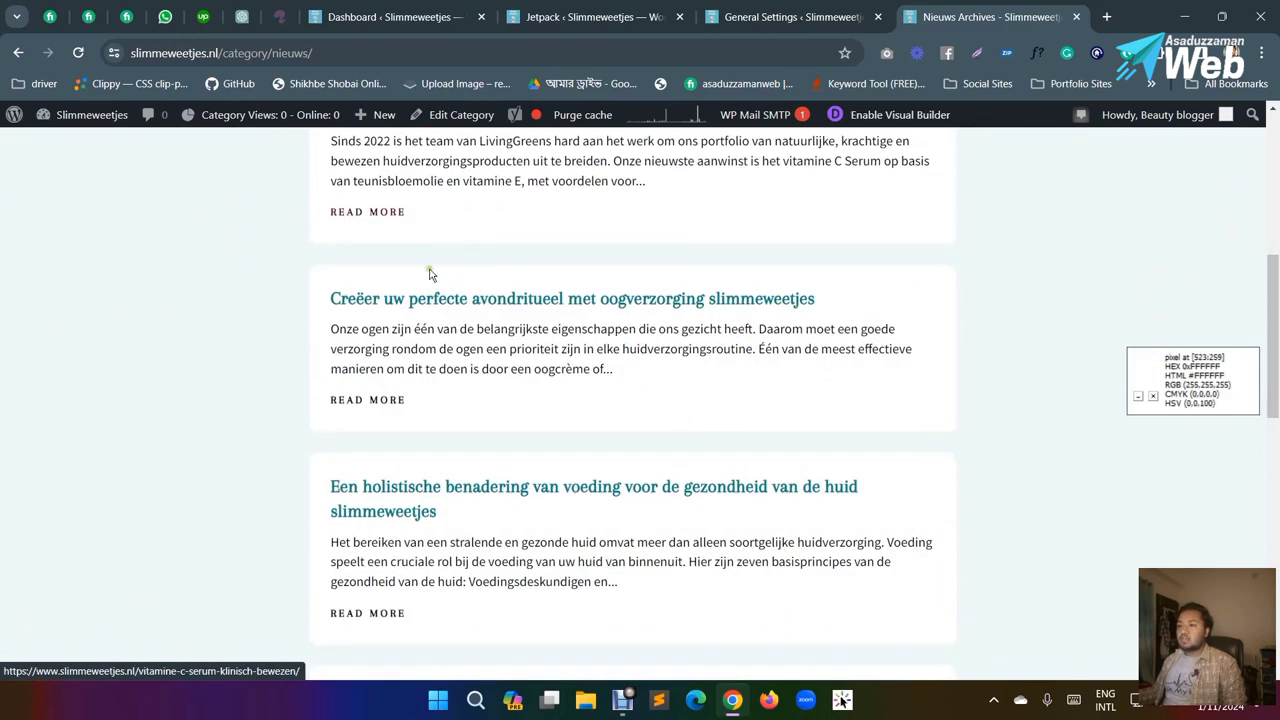
scroll(420, 285, up, 2)
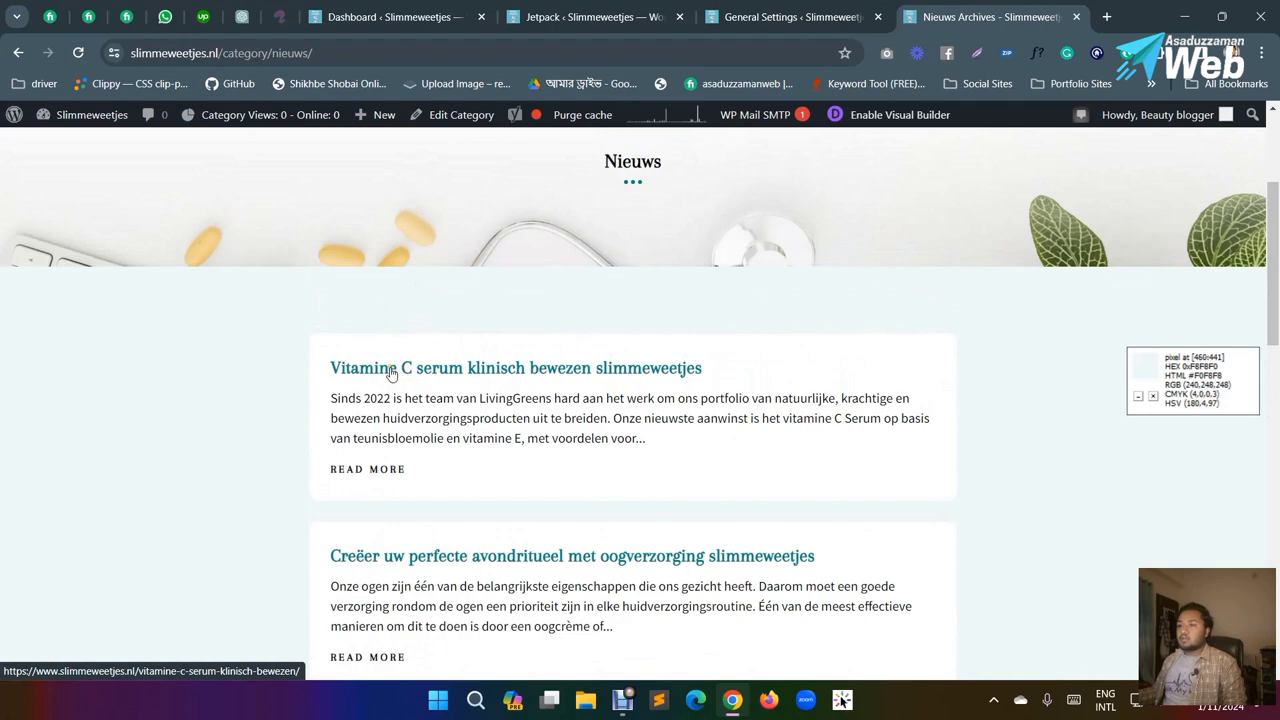
scroll(421, 257, down, 3)
scroll(437, 420, down, 5)
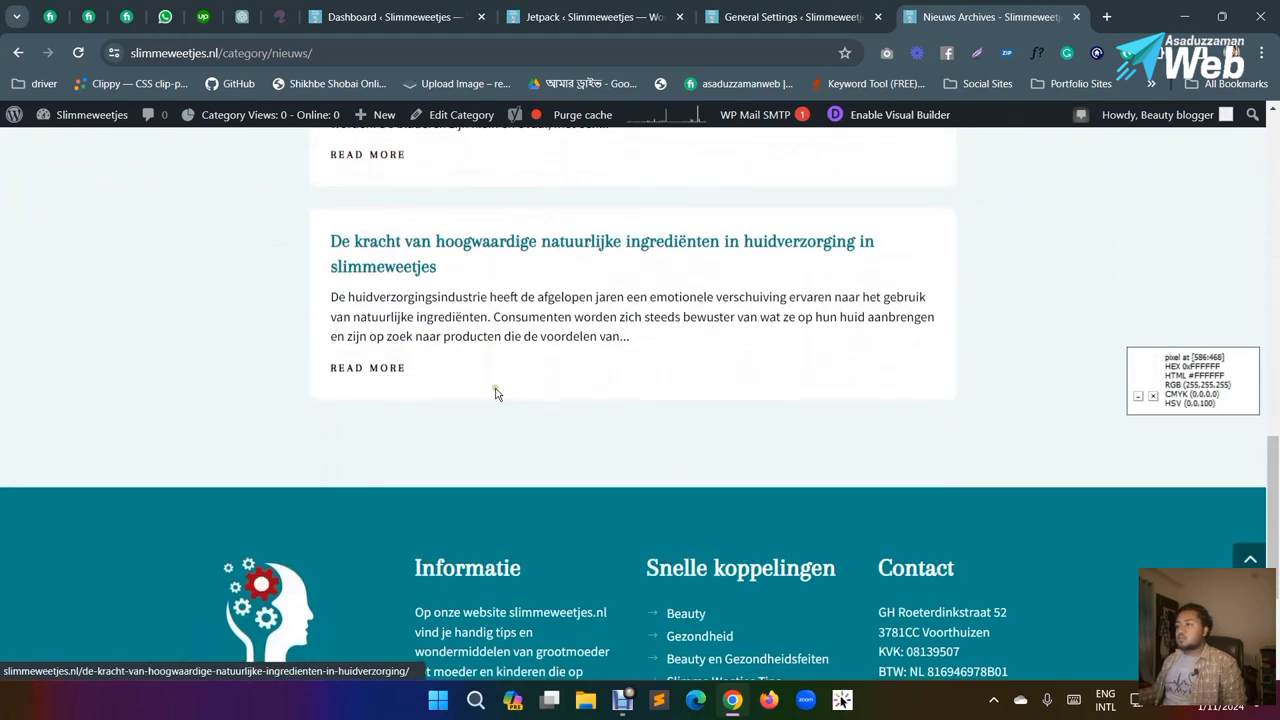
scroll(494, 391, up, 3)
scroll(567, 372, up, 7)
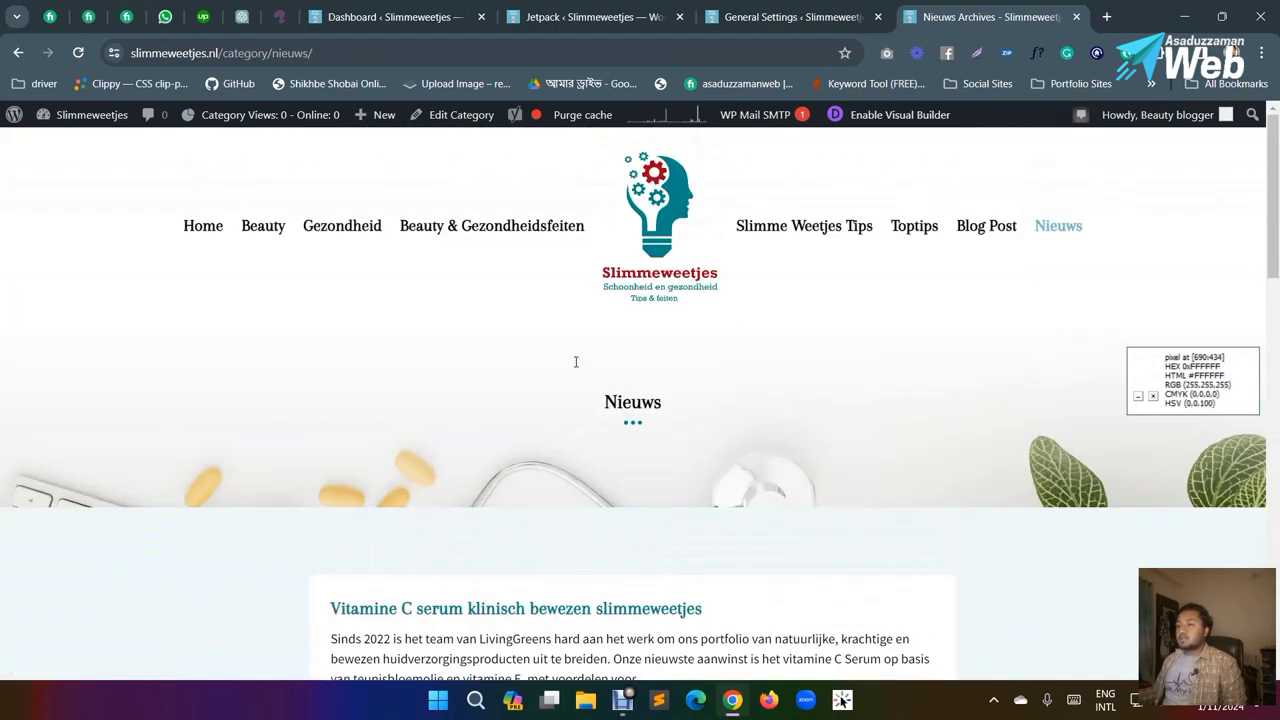
scroll(552, 335, down, 2)
scroll(552, 335, up, 2)
scroll(552, 335, down, 2)
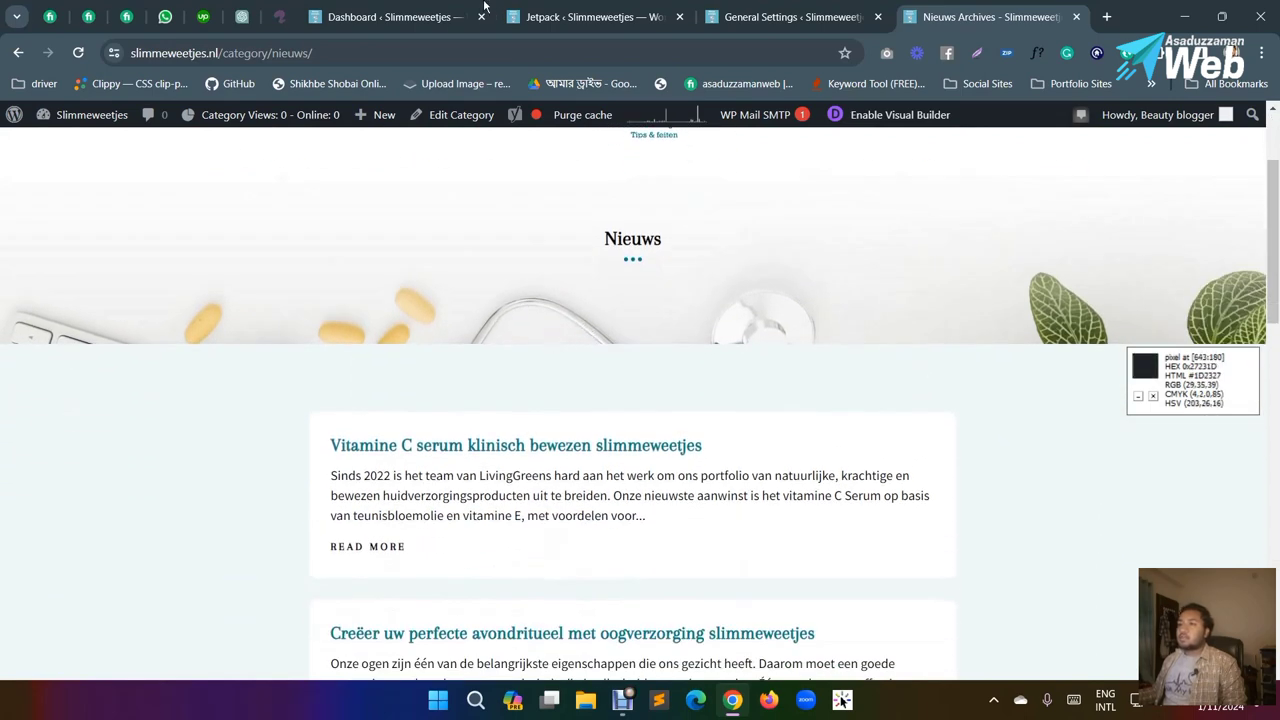
Step: Return to the Slimmeweetjes WordPress dashboard and open the page for adding a new plugin
click(450, 17)
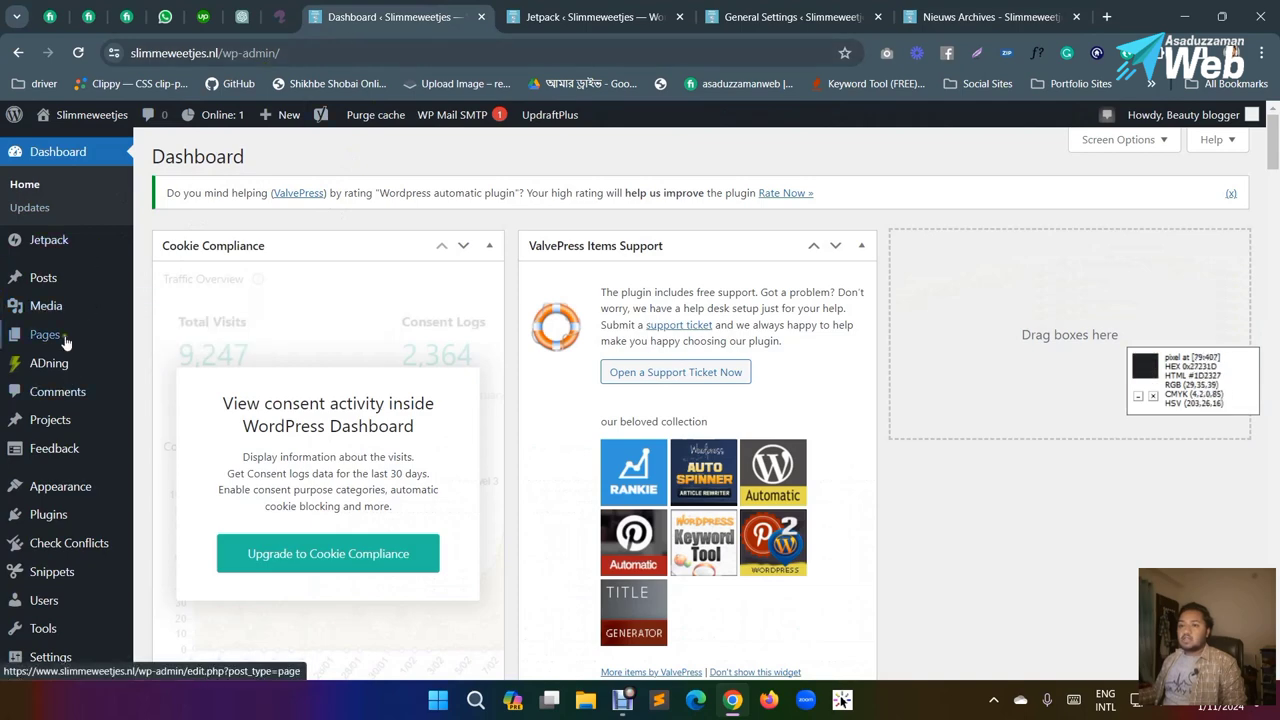
scroll(70, 370, down, 1)
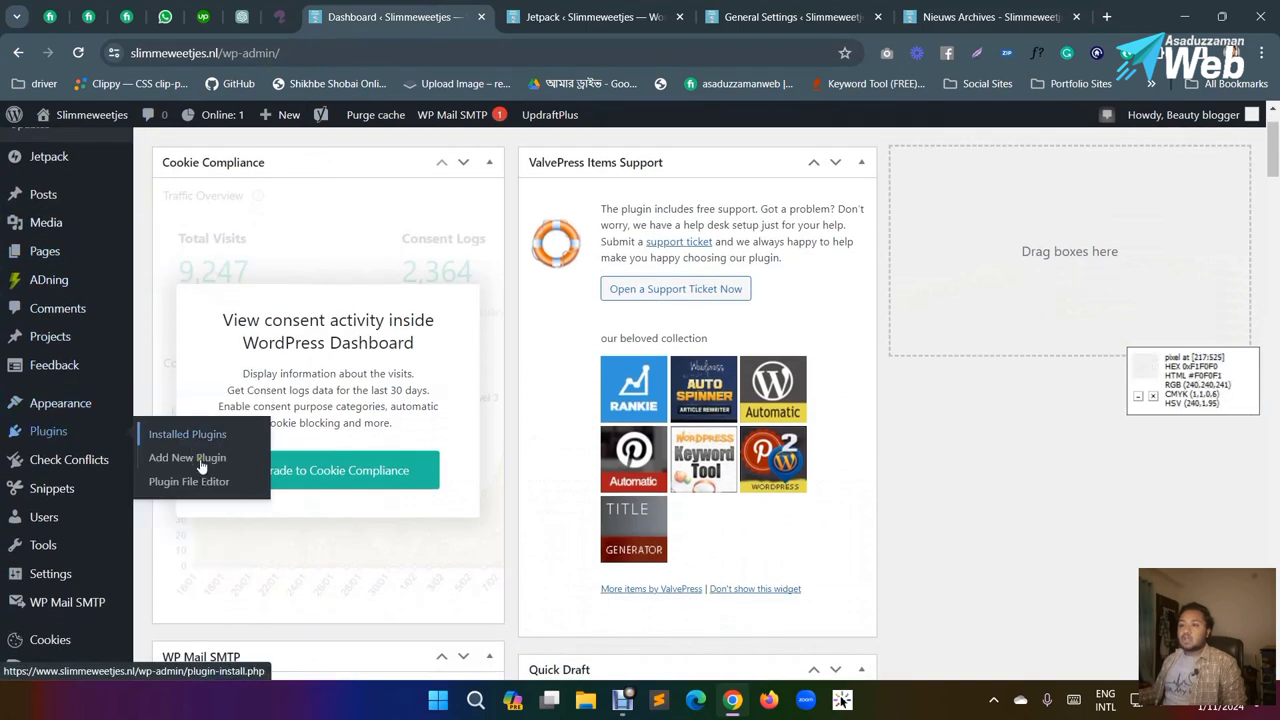
click(182, 457)
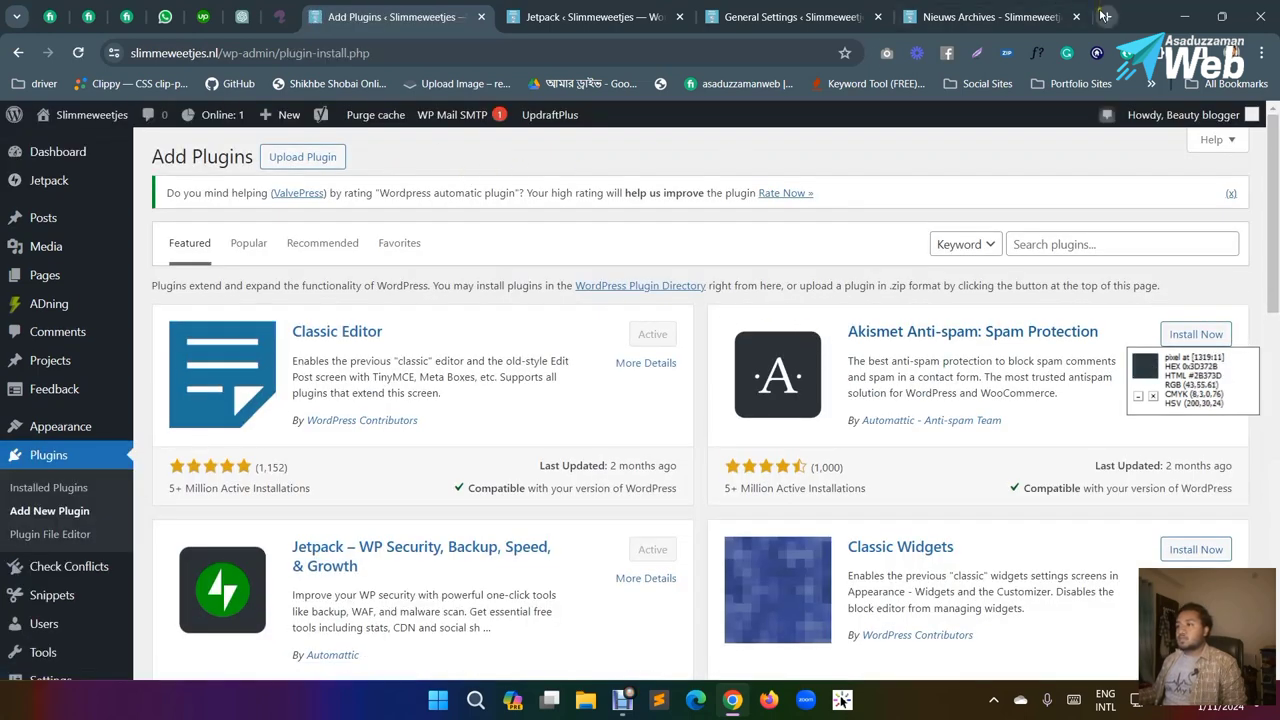
Step: Search Google for "wordpress automatic plugin" in a new browser tab
click(1104, 16)
click(640, 52)
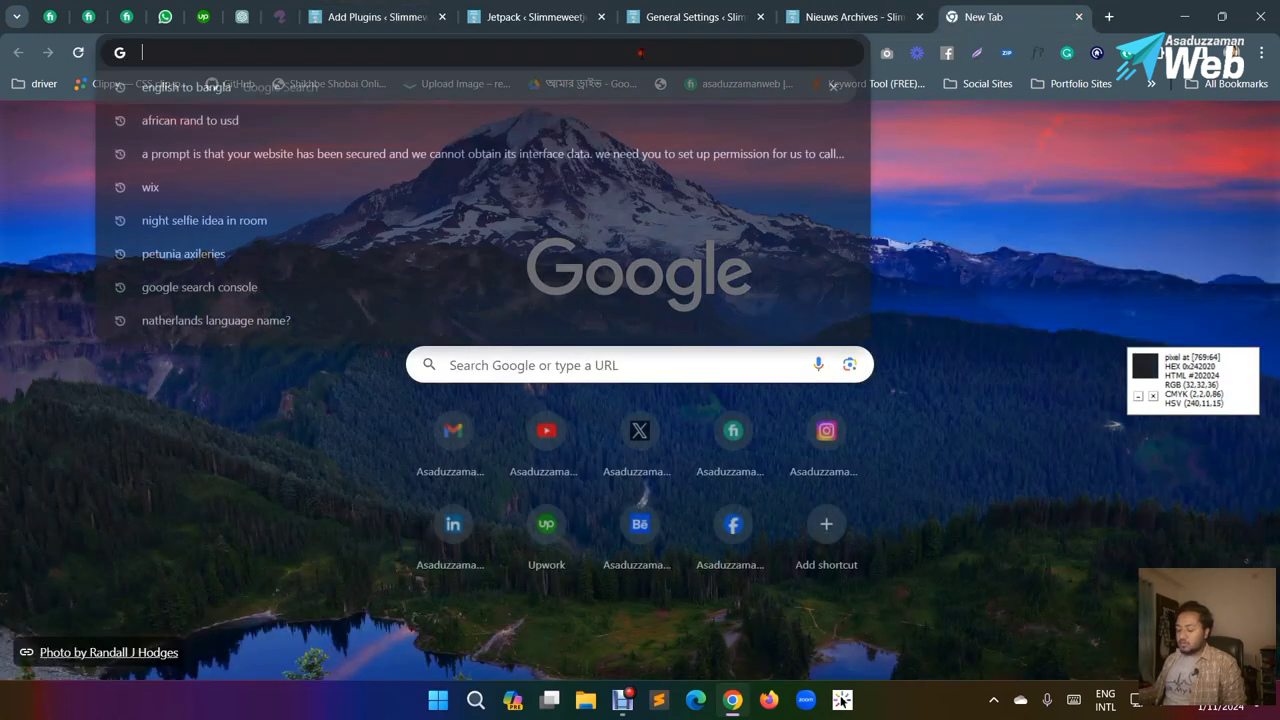
text(word)
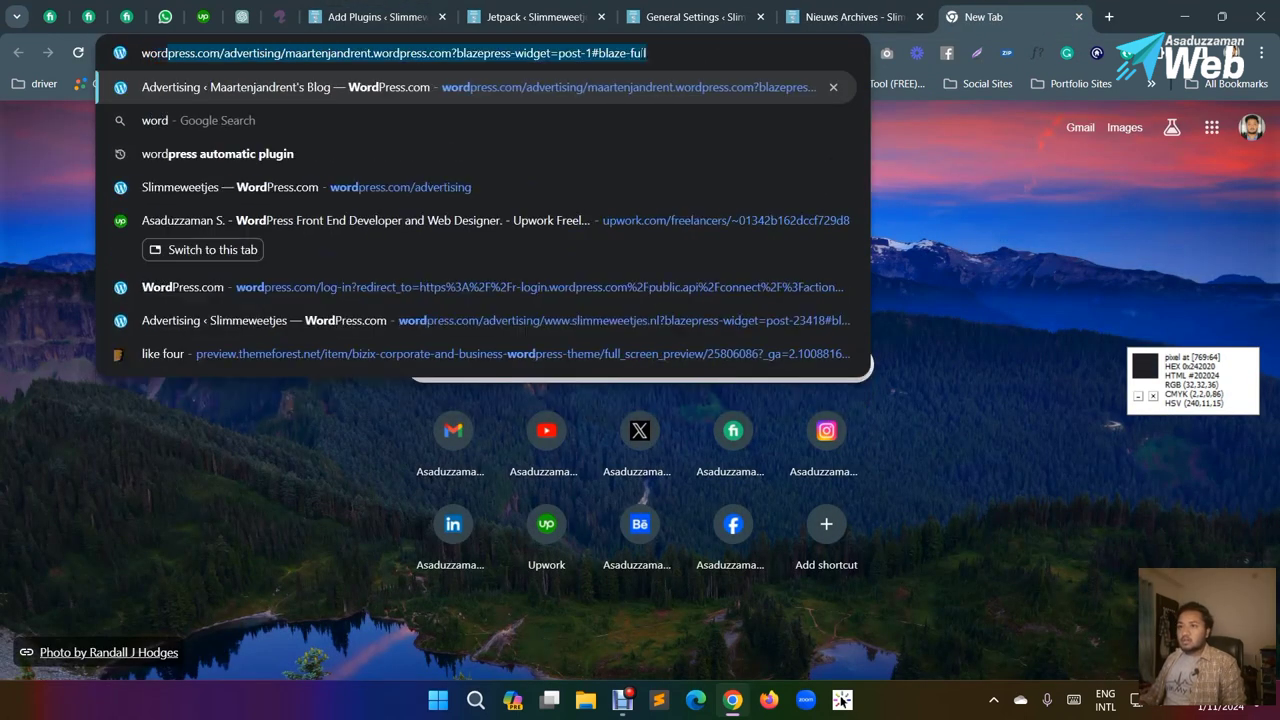
text(press)
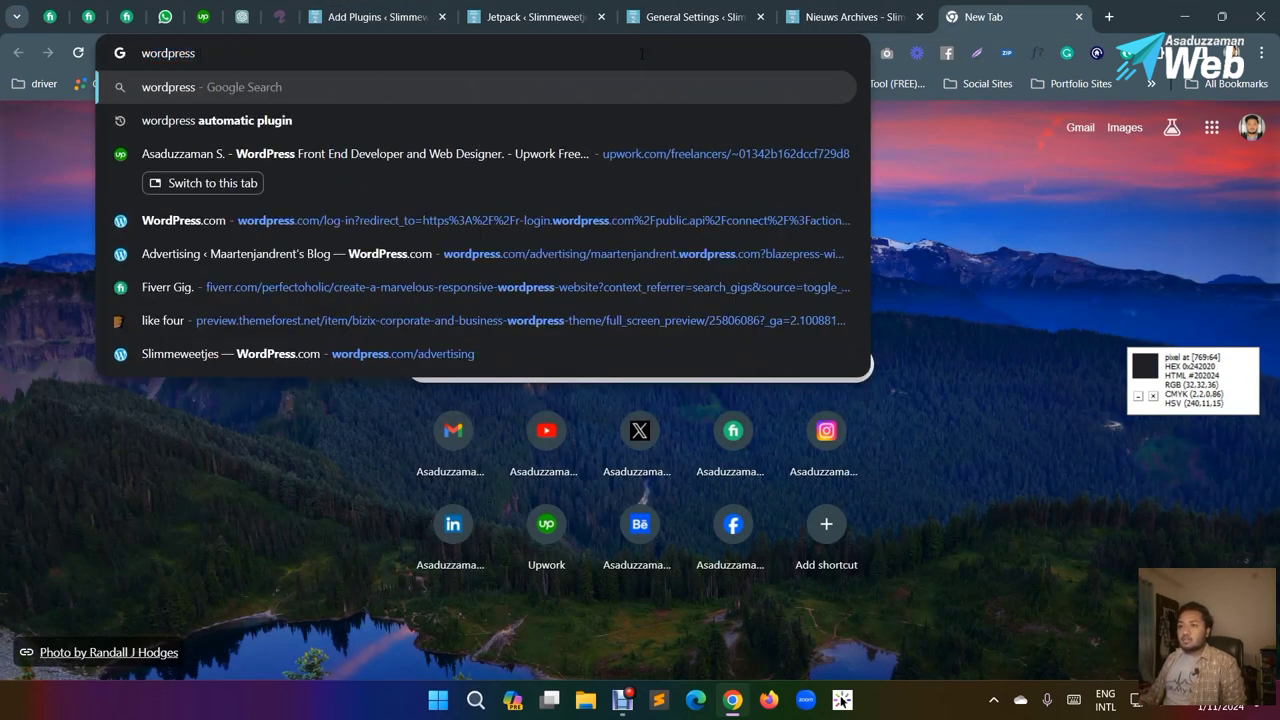
text( auto)
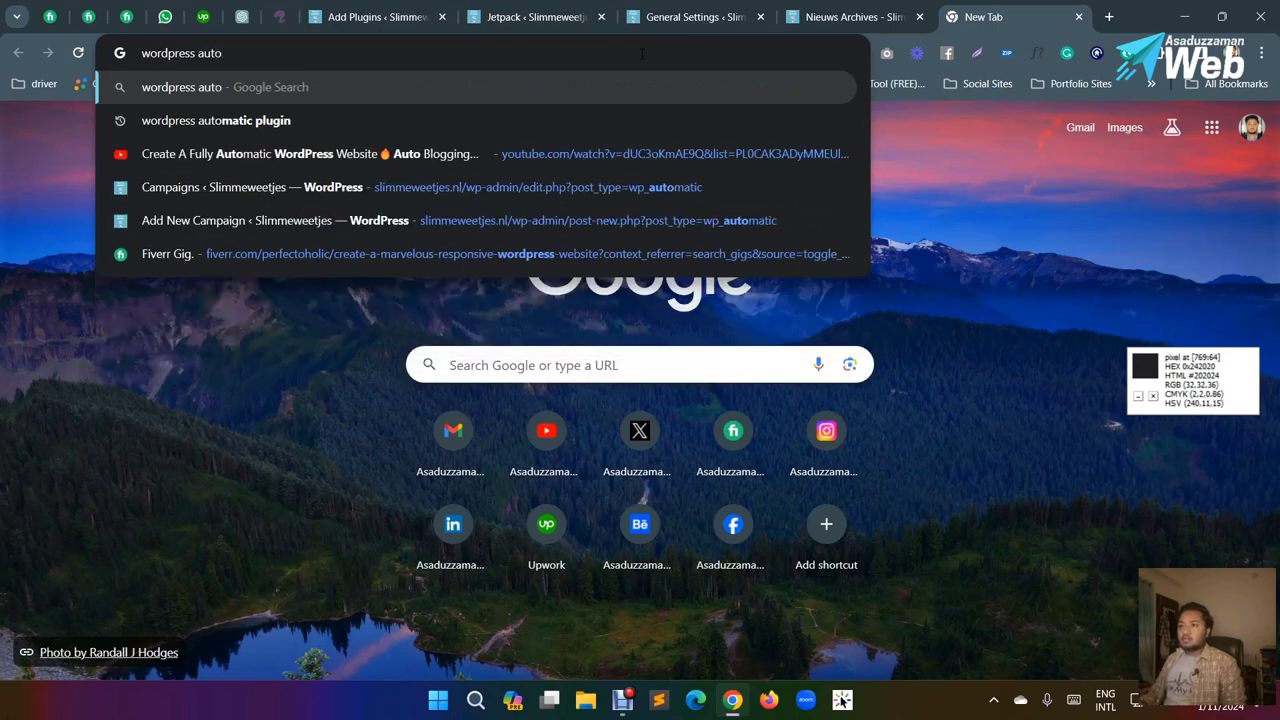
text(matic p)
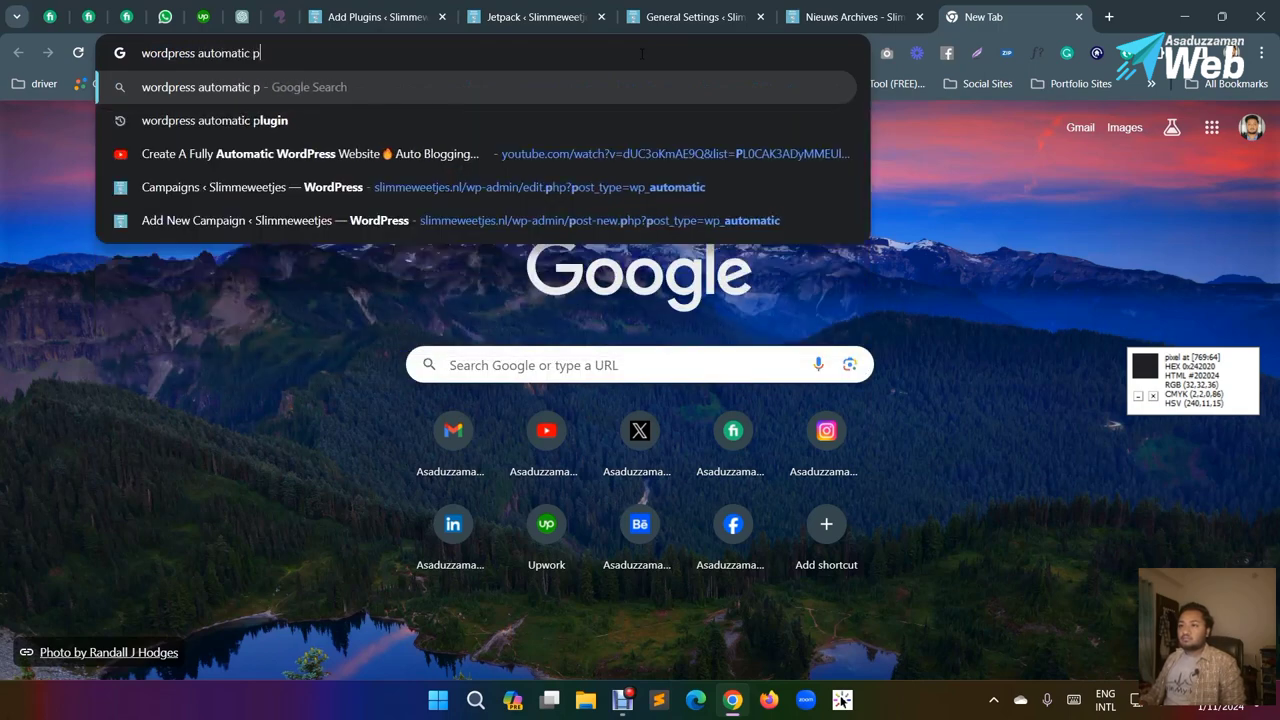
text(lugin)
key(Return)
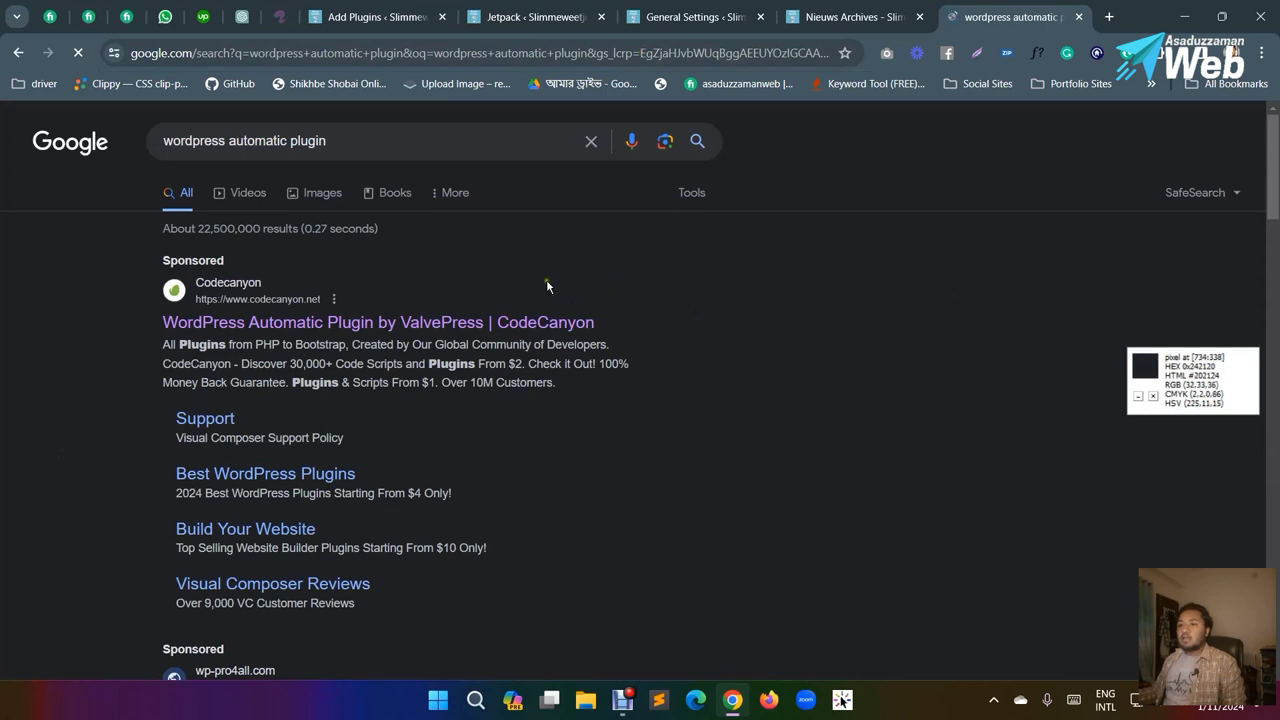
Step: Open the CodeCanyon result for WordPress Automatic Plugin by ValvePress and look over its item page
click(228, 323)
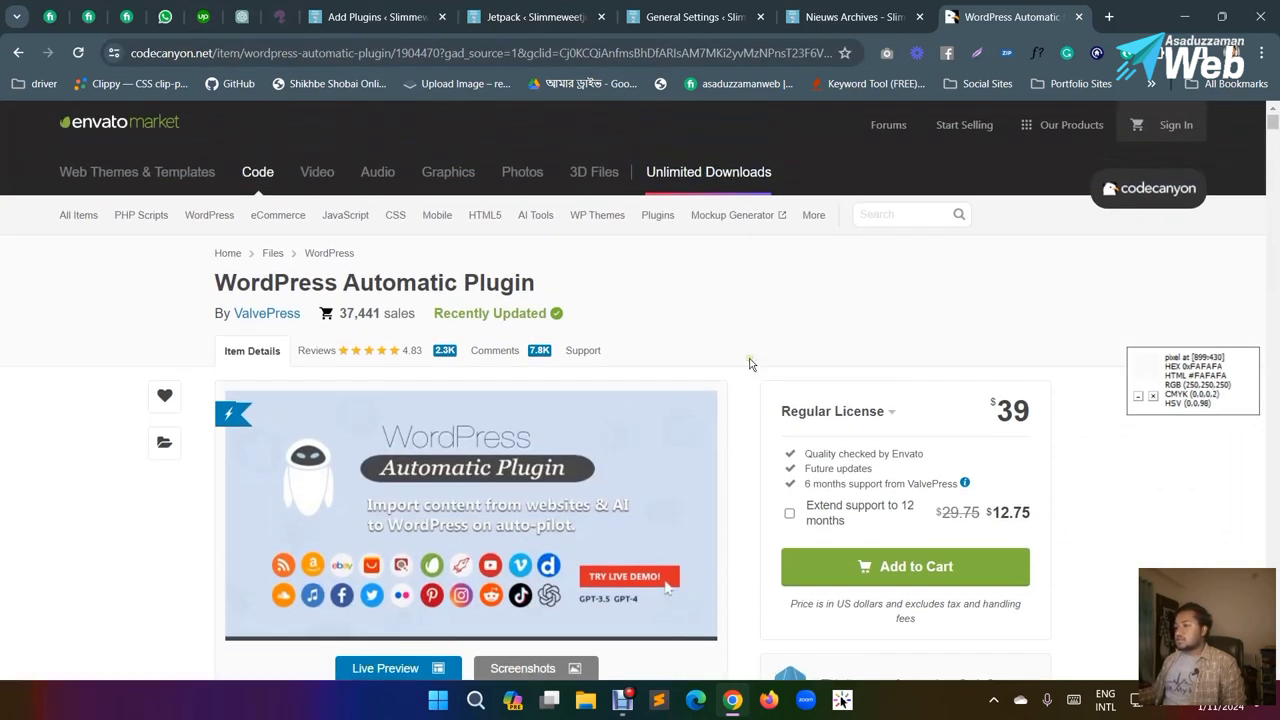
scroll(752, 373, down, 3)
scroll(752, 356, up, 3)
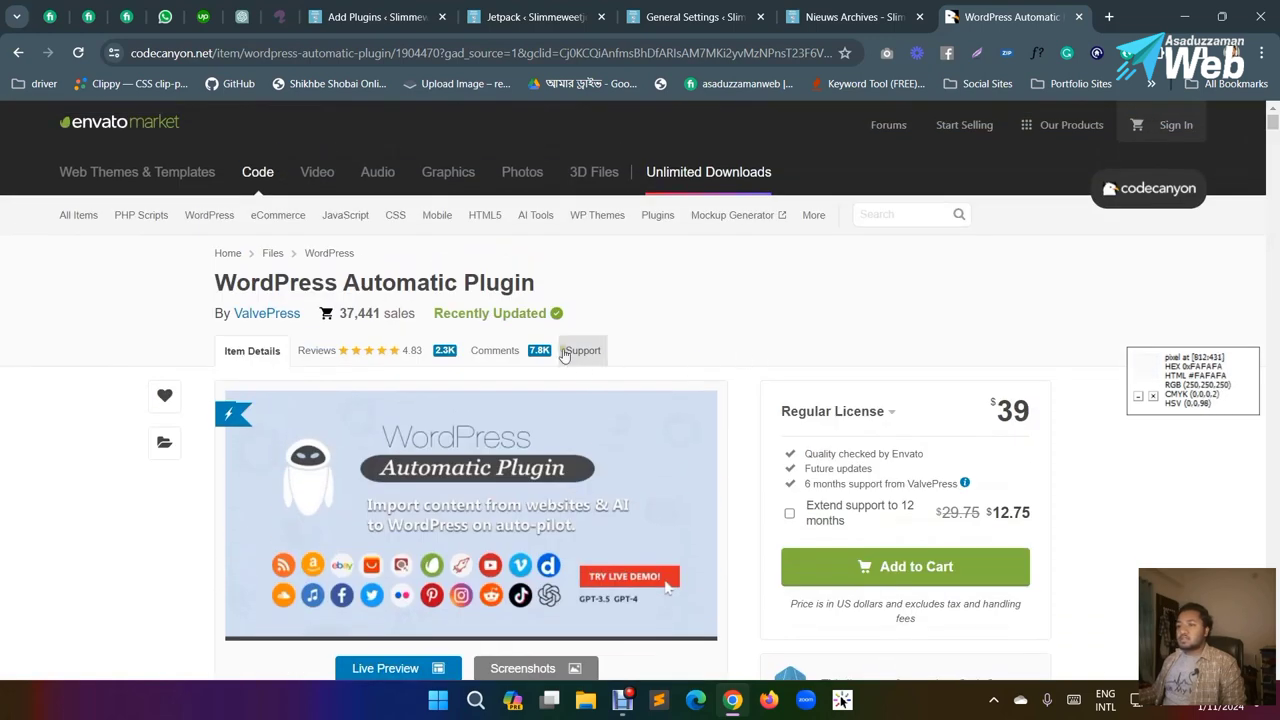
scroll(640, 380, down, 3)
scroll(690, 365, up, 3)
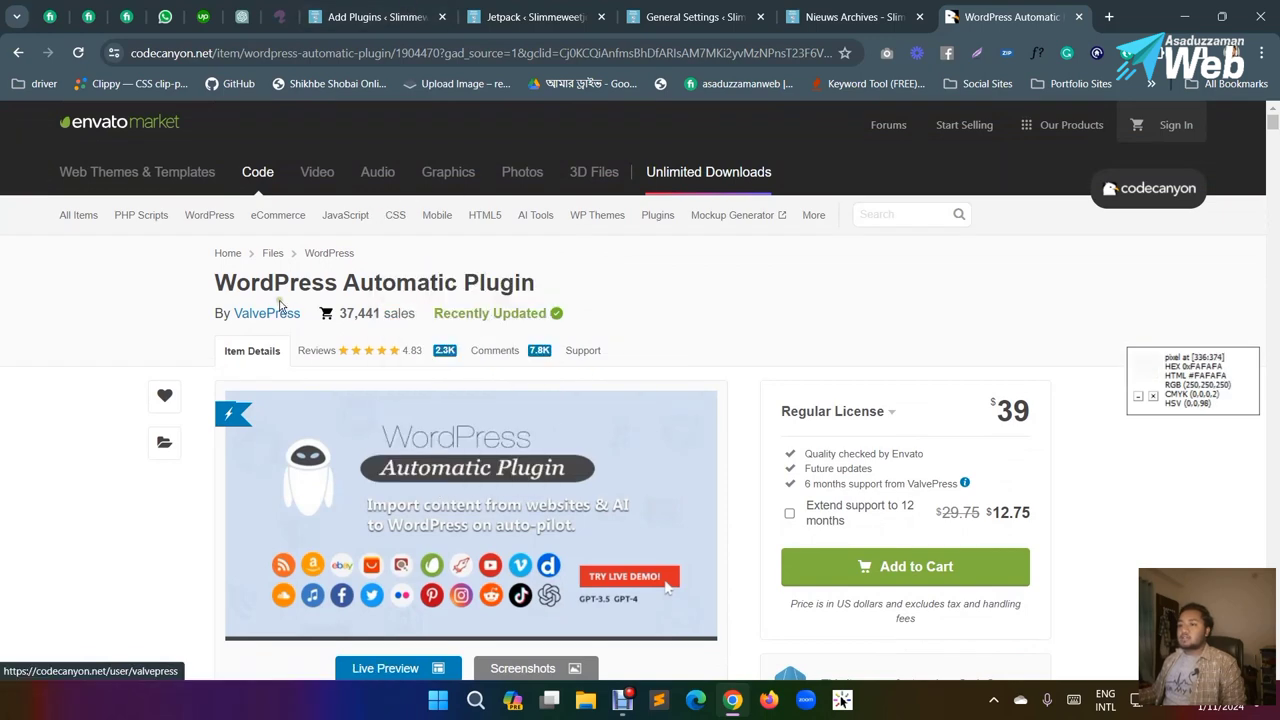
drag(397, 286, 343, 284)
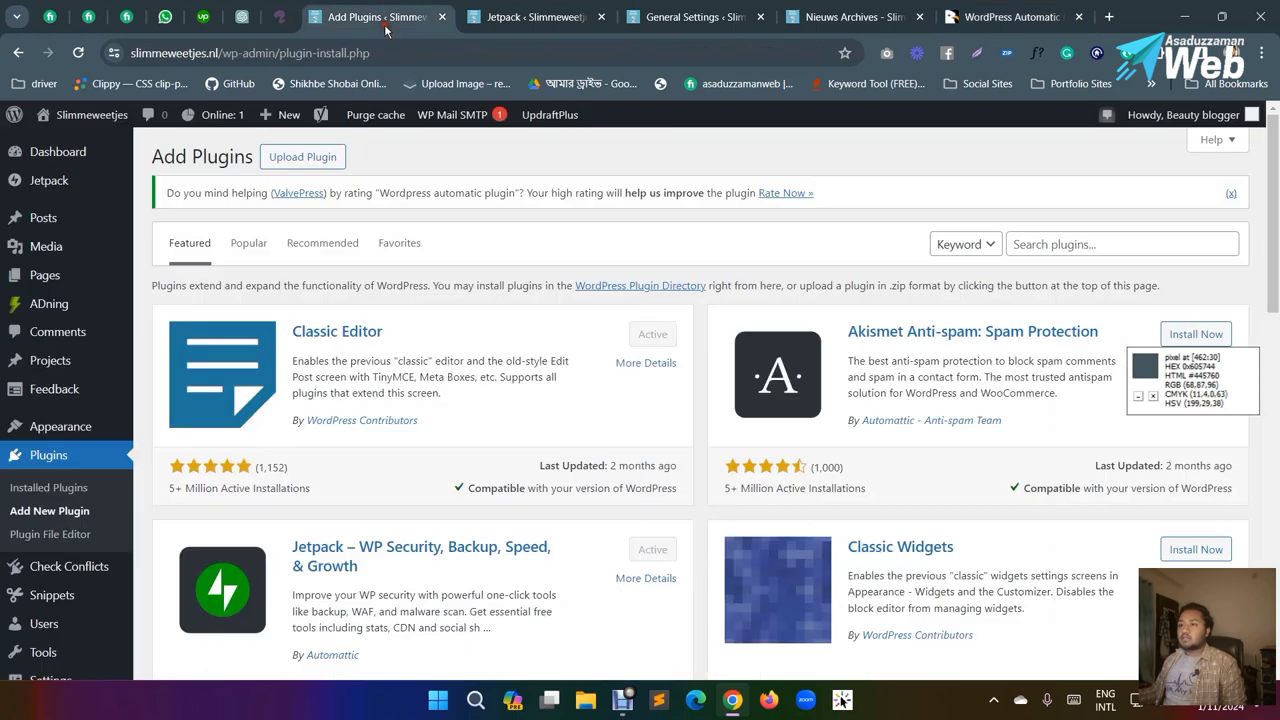
Step: Return to the WordPress admin and examine the options available under the installed Automatic plugin
click(384, 17)
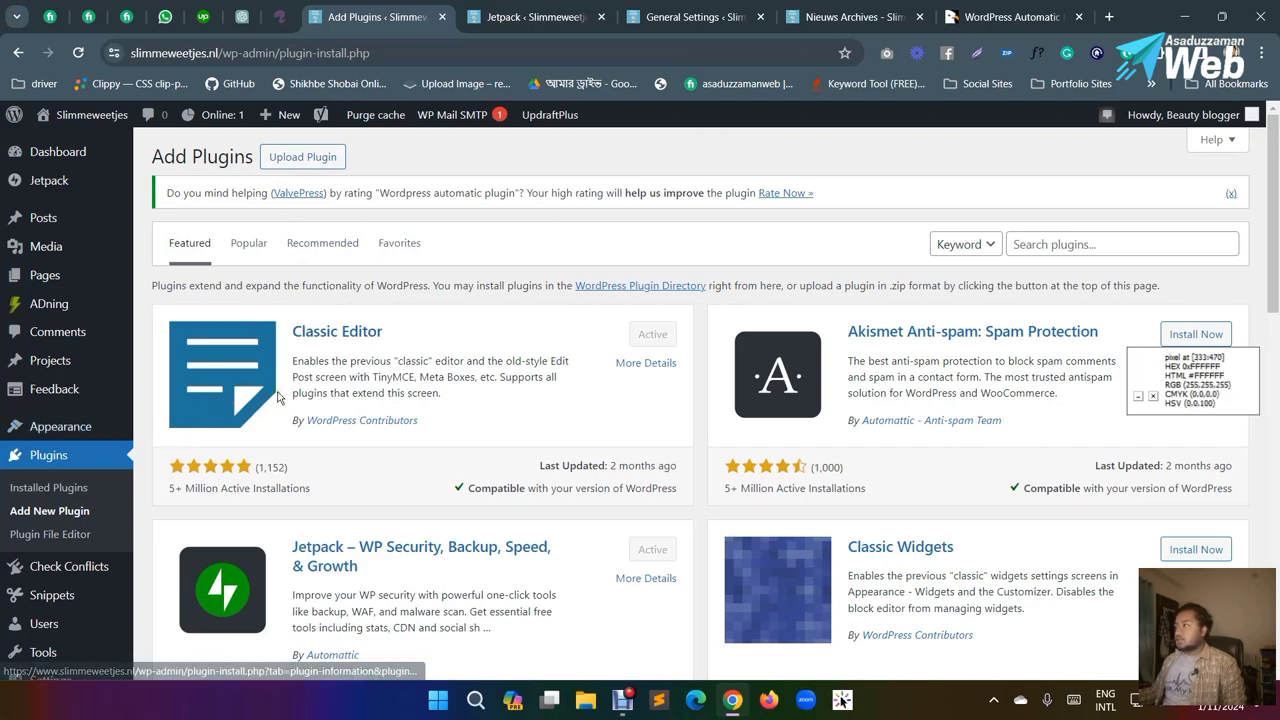
scroll(197, 395, down, 2)
scroll(197, 395, down, 3)
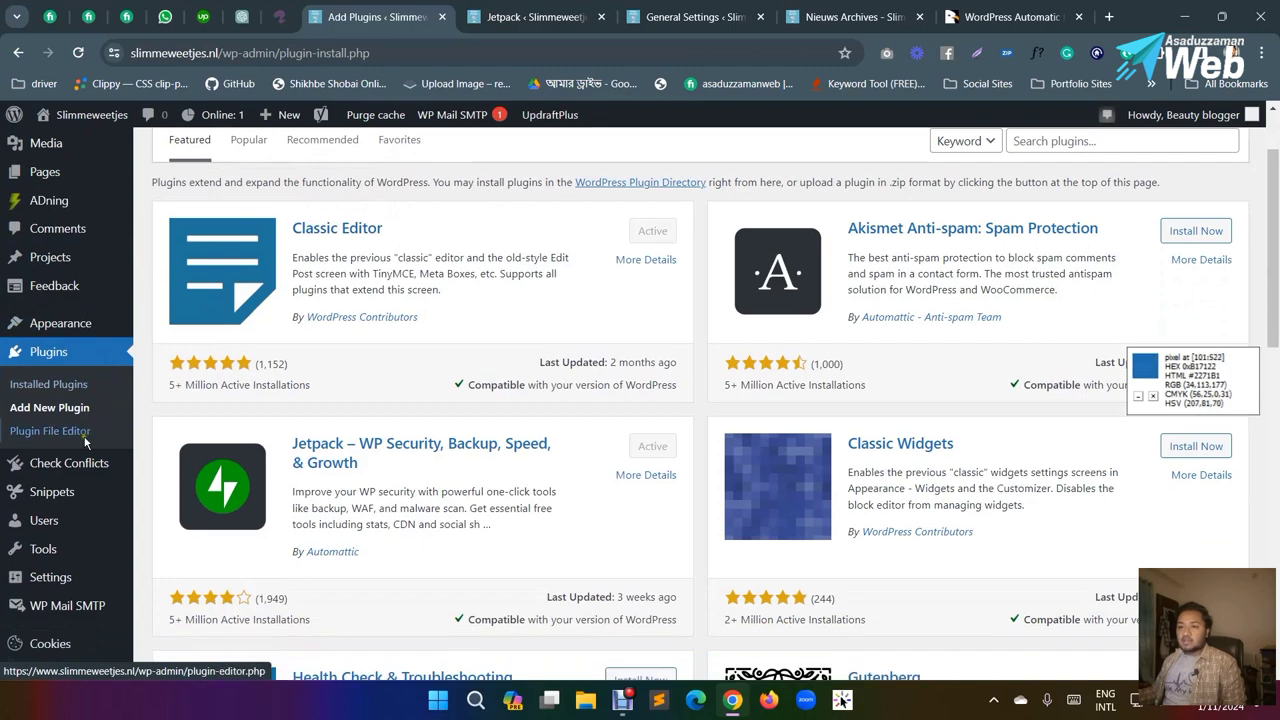
scroll(100, 440, up, 3)
scroll(85, 407, up, 2)
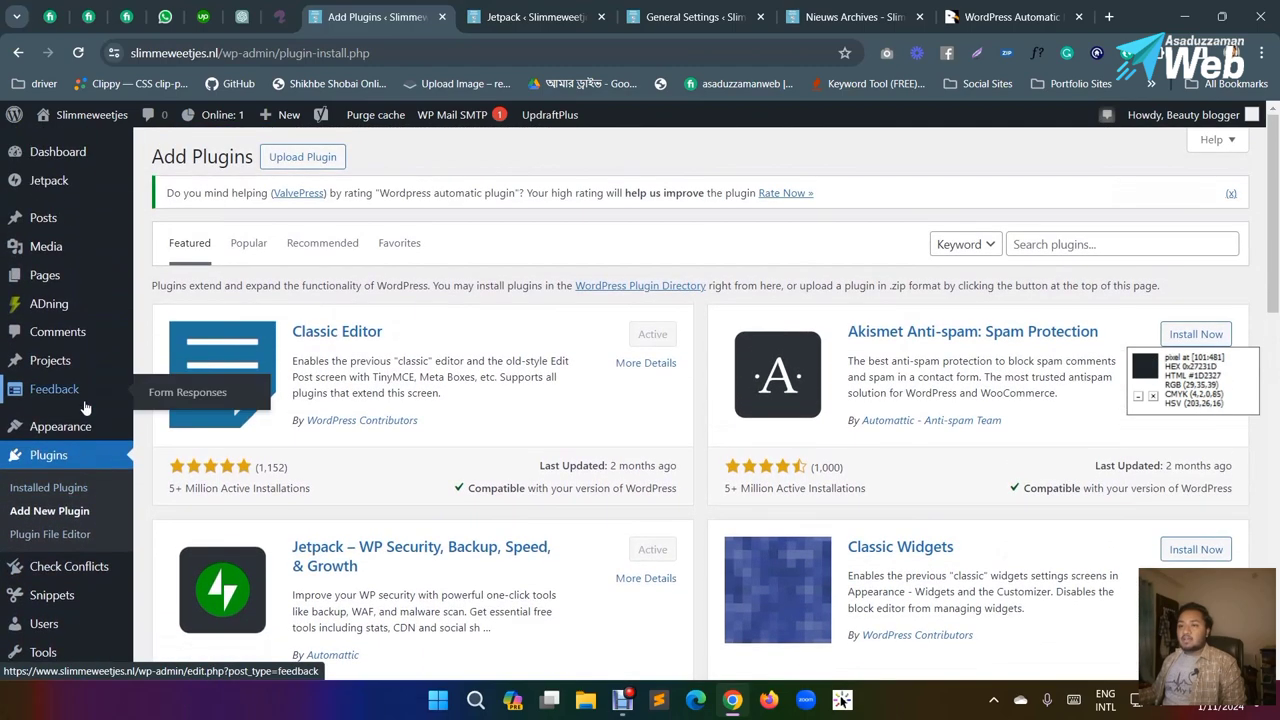
scroll(85, 407, down, 5)
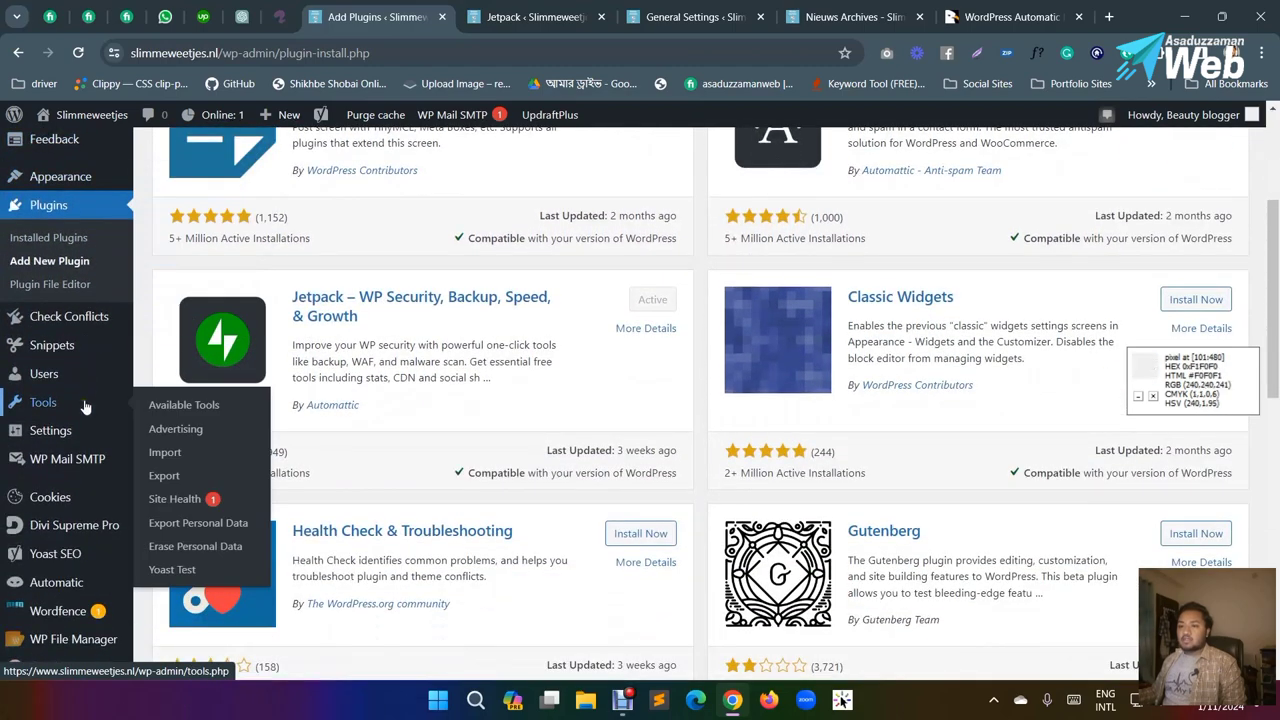
scroll(85, 407, down, 2)
mouse_move(38, 512)
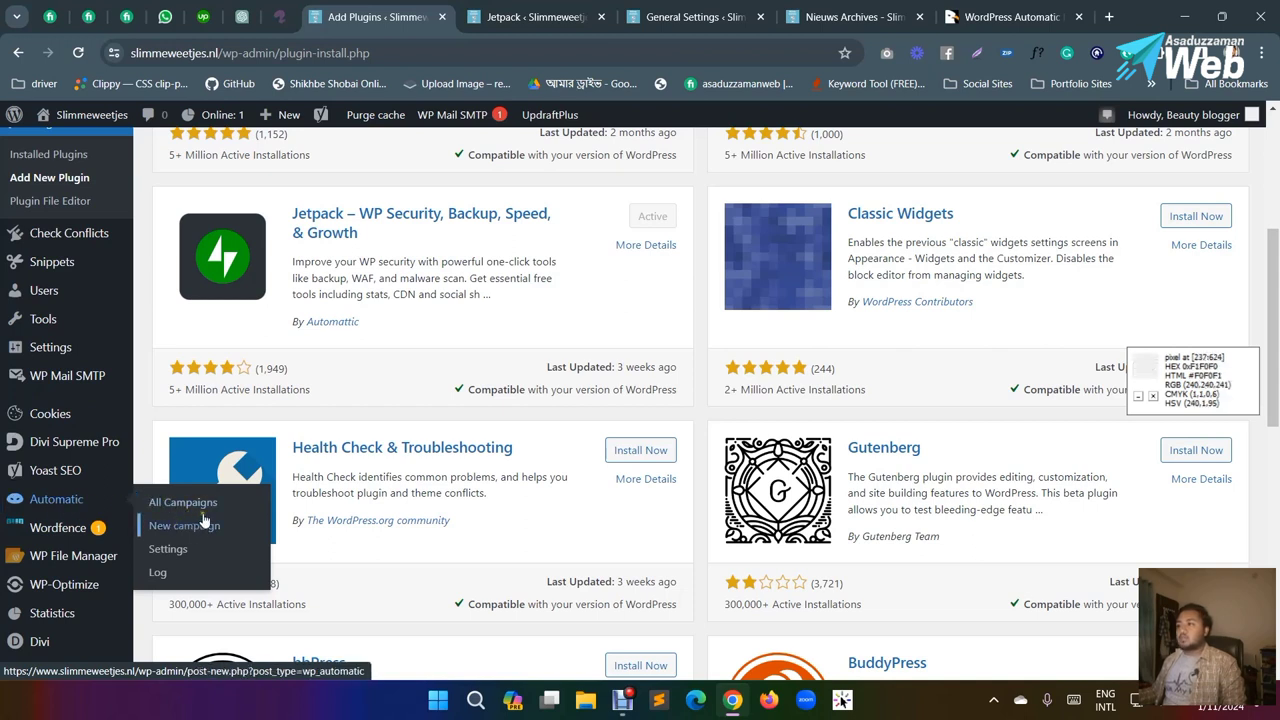
Step: Search Google for "health blog posts" in a new browser tab
key(ctrl+t)
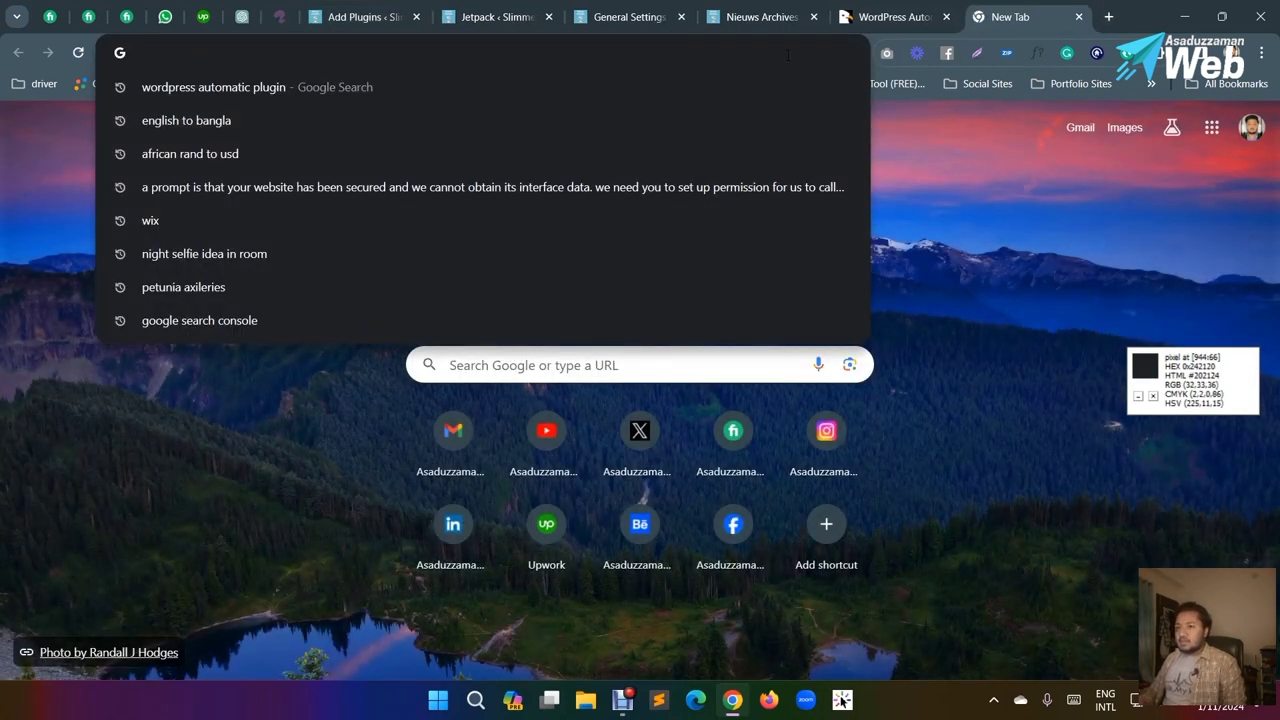
text(health)
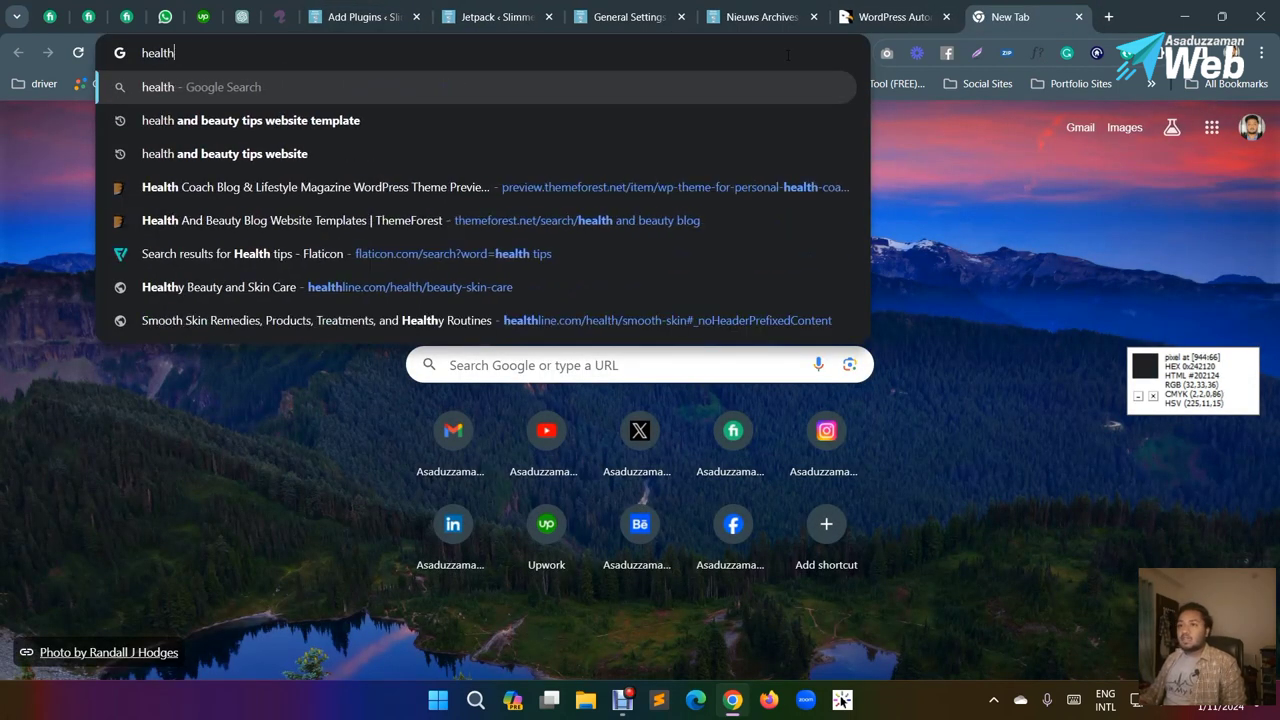
text( b)
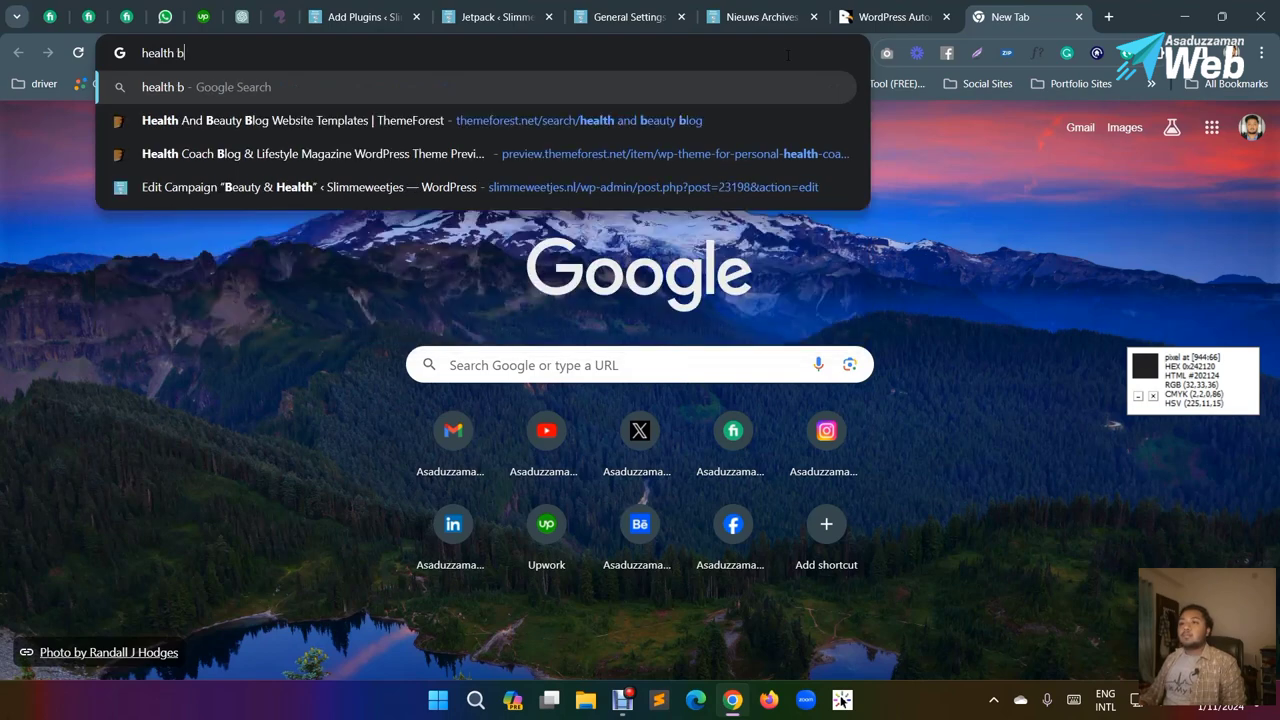
text(log posts)
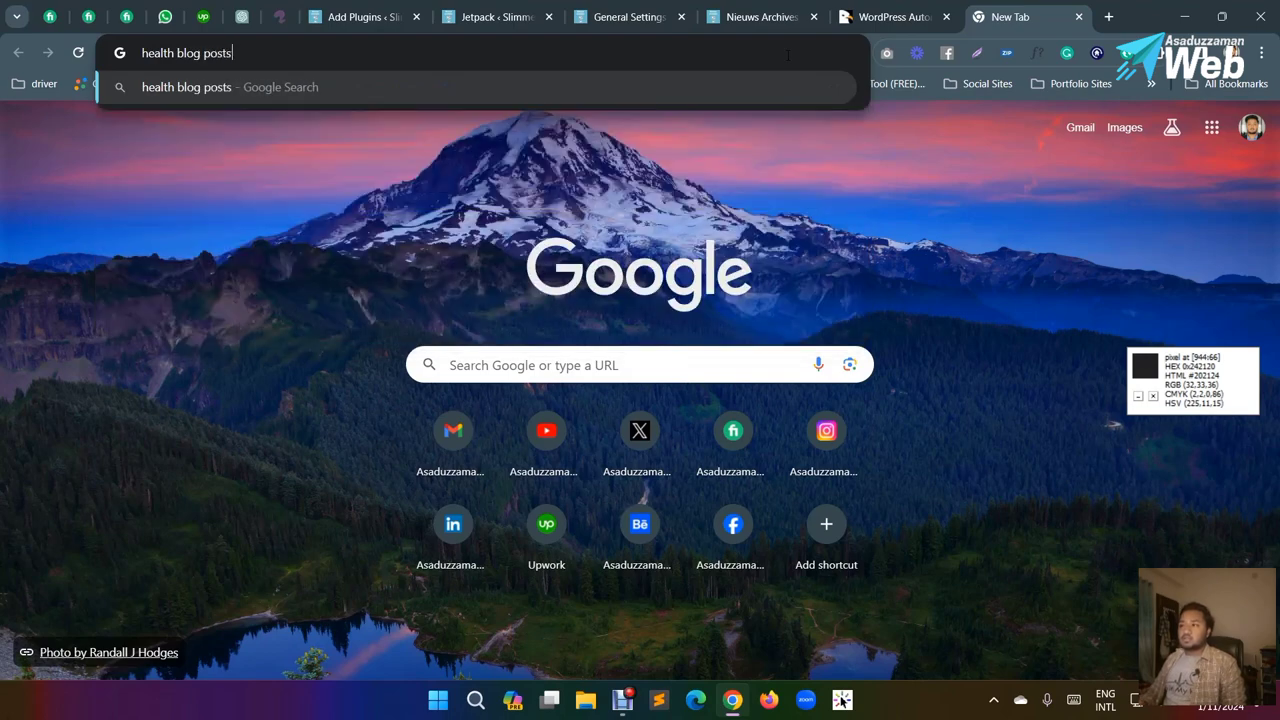
key(Return)
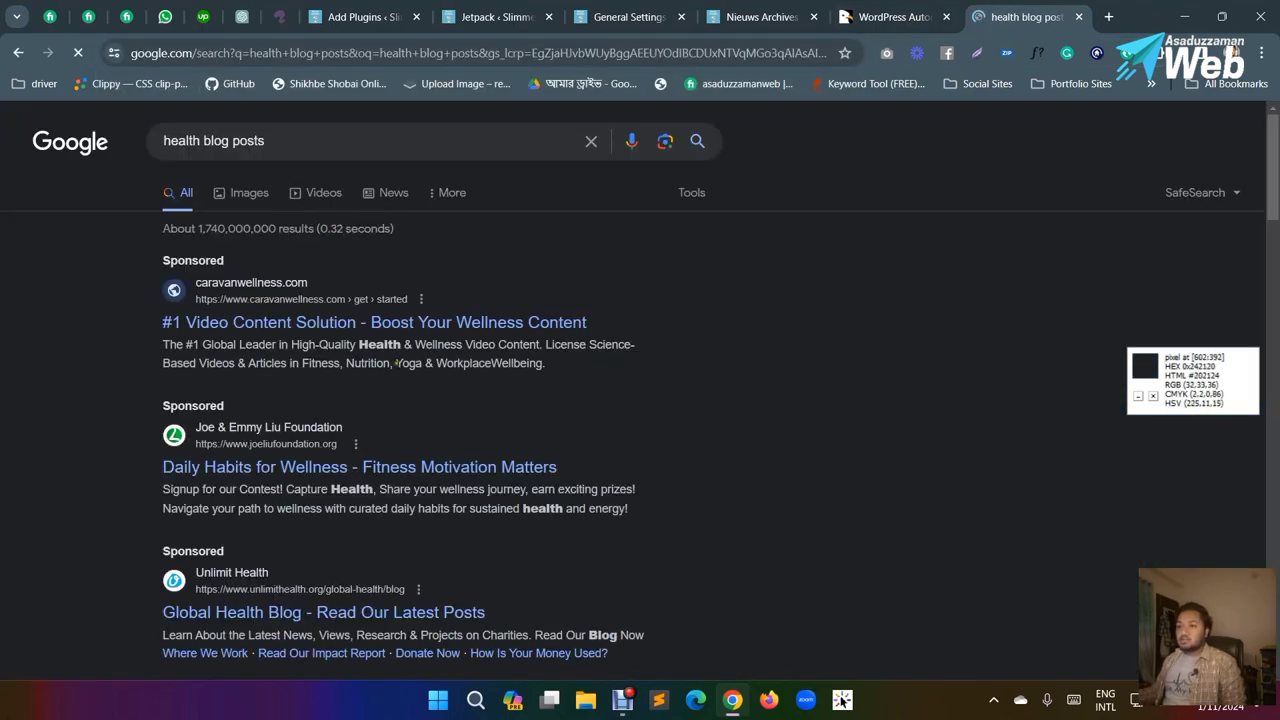
click(267, 140)
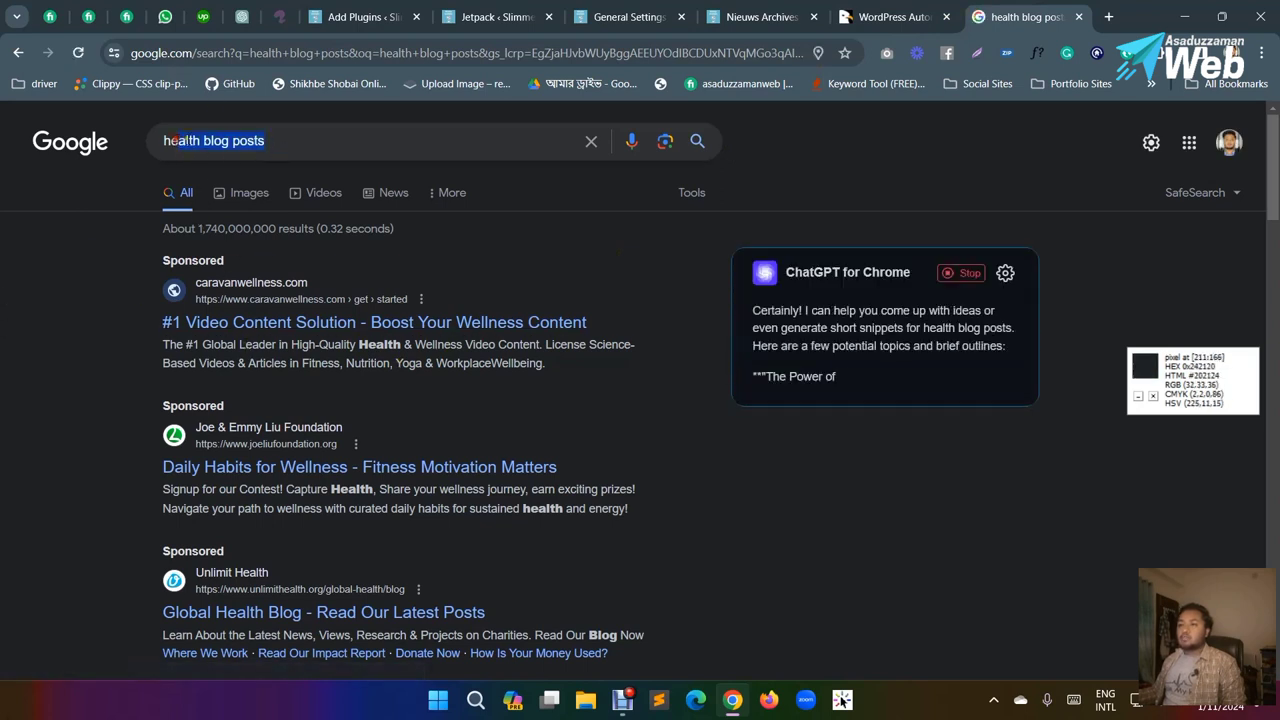
click(38, 205)
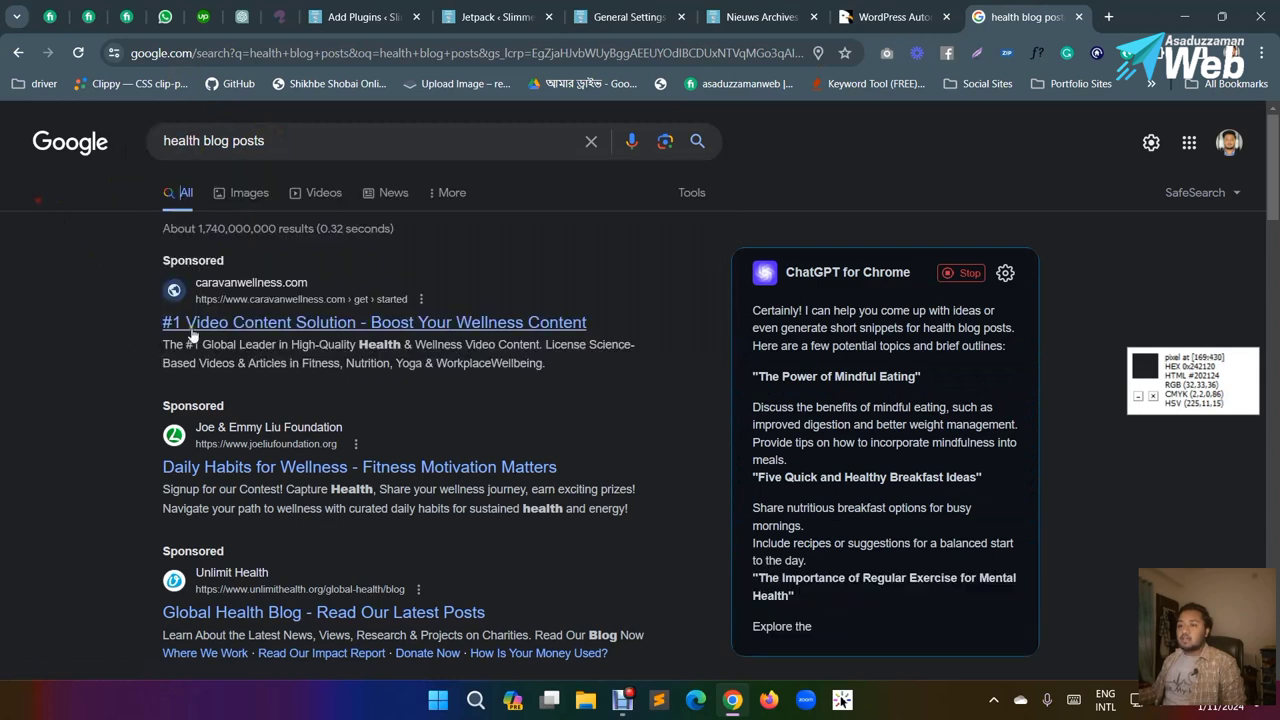
Step: Open the Unlimit Health result, dismiss its cookie preferences notice, and look over the articles under Latest news
scroll(278, 467, down, 3)
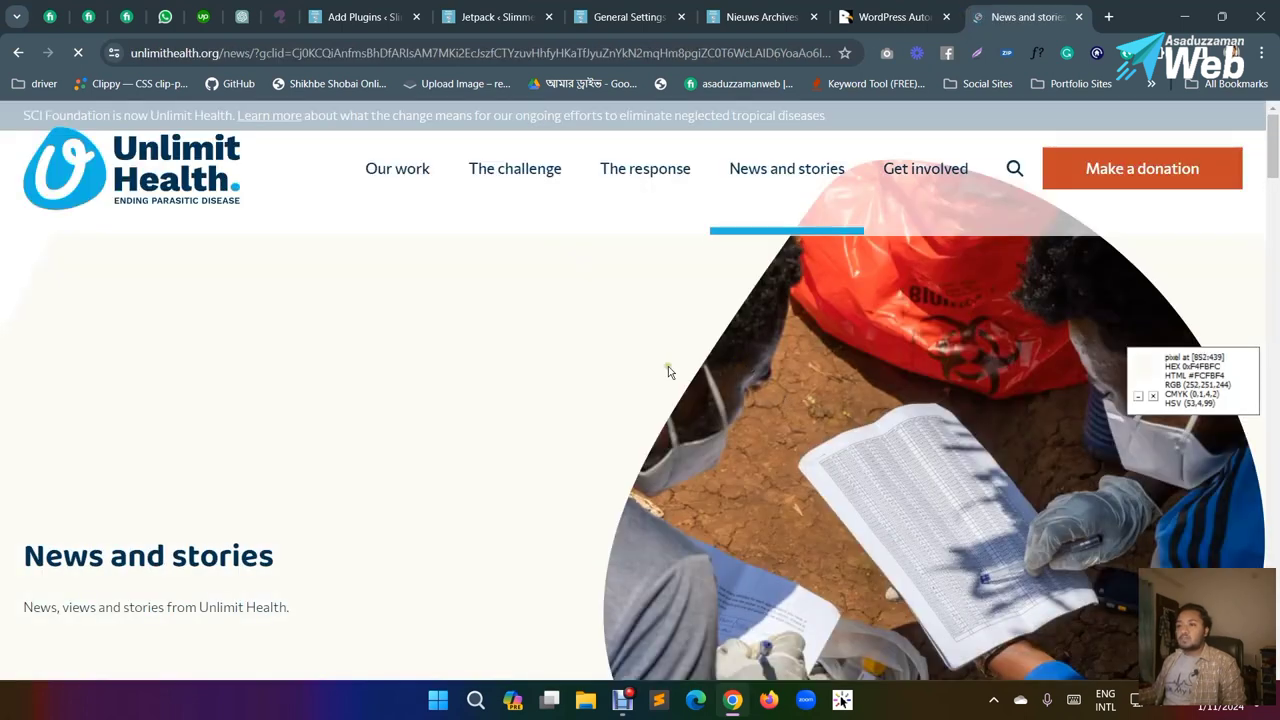
scroll(571, 366, down, 5)
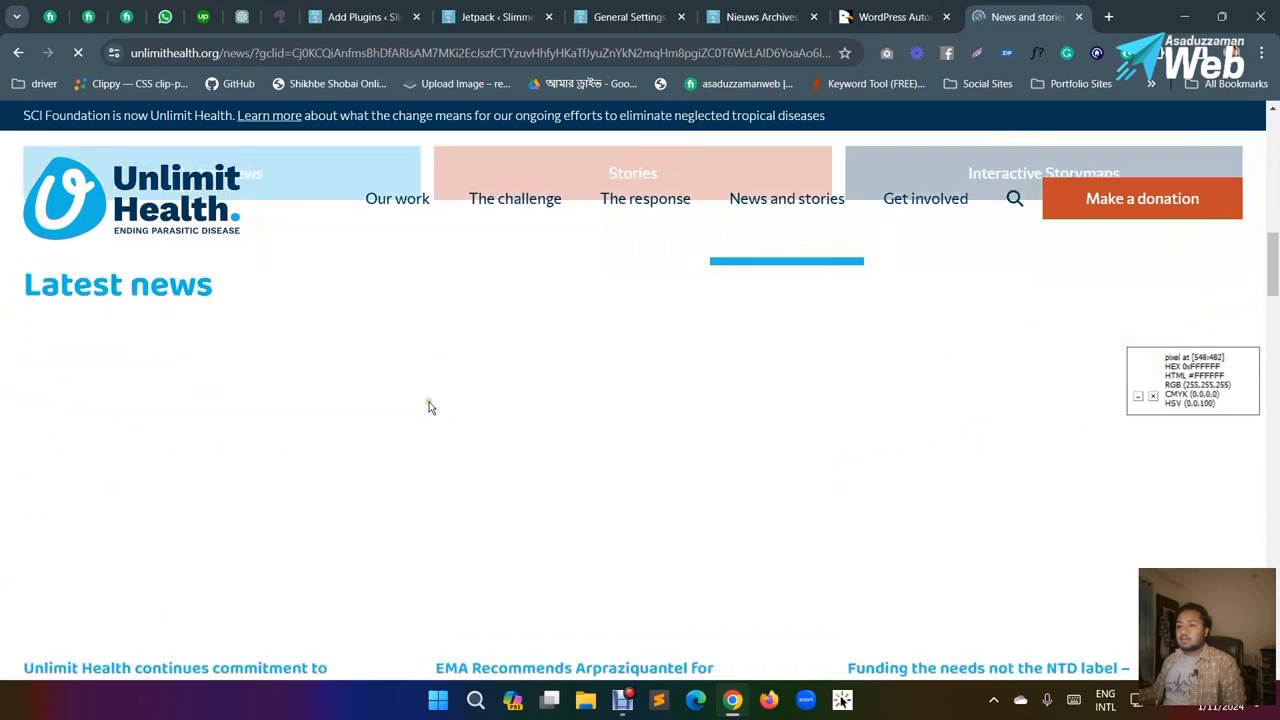
scroll(340, 435, down, 5)
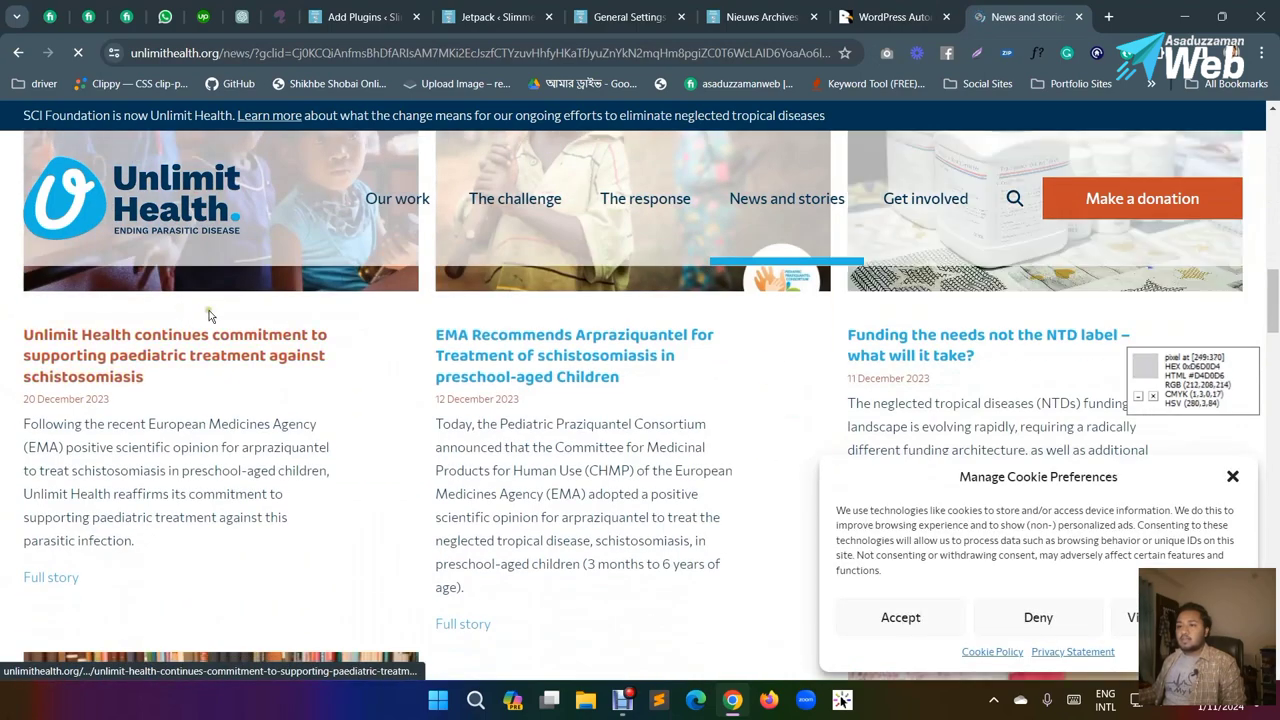
scroll(209, 316, up, 4)
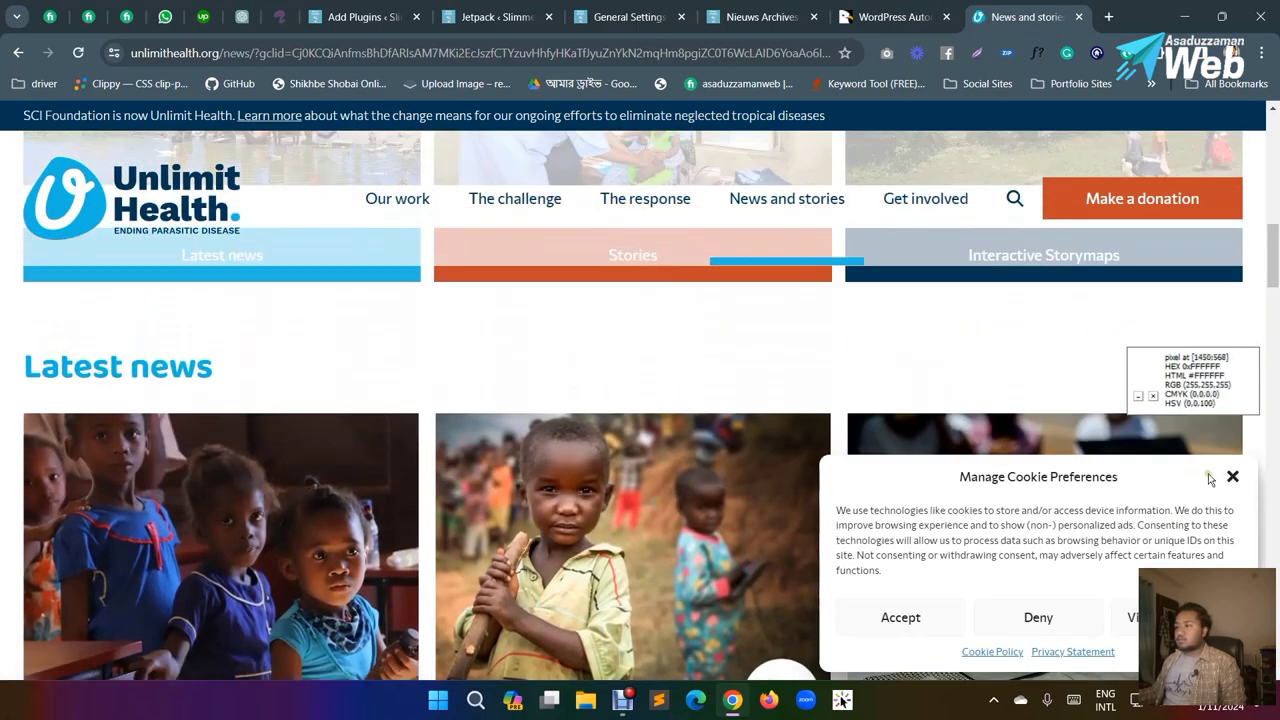
click(1232, 477)
scroll(722, 463, down, 3)
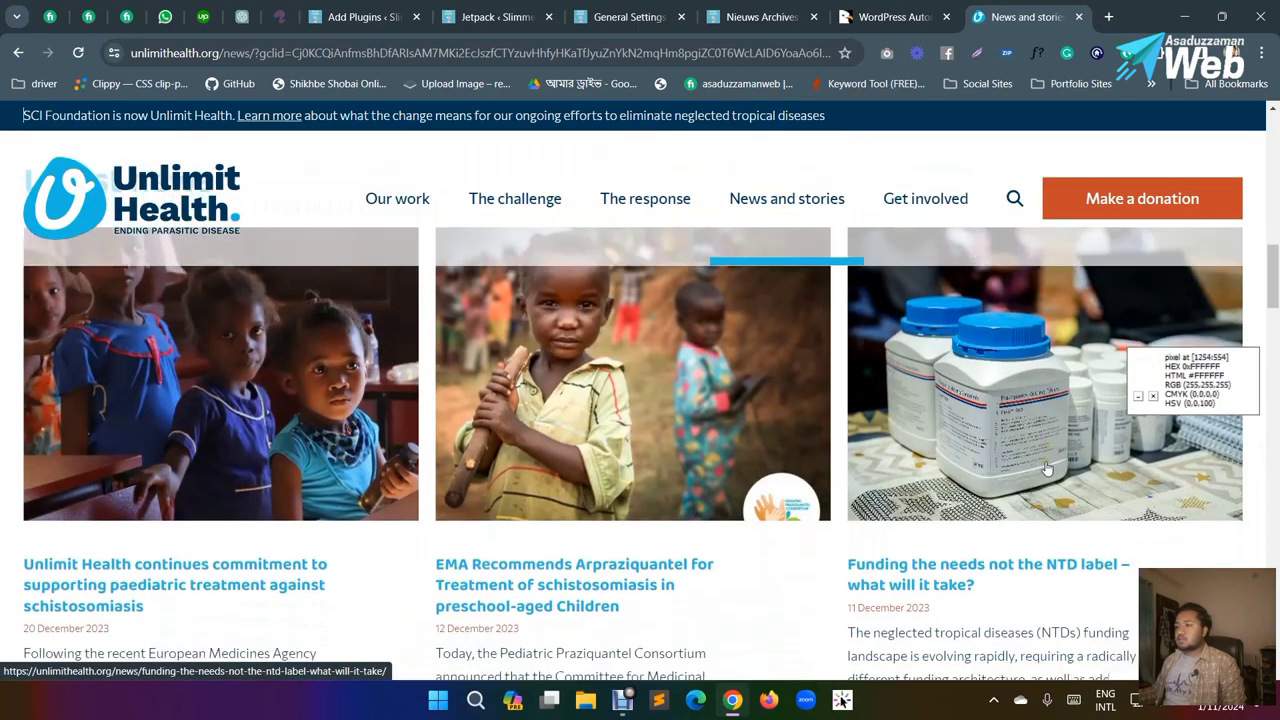
scroll(750, 465, up, 1)
scroll(386, 457, down, 2)
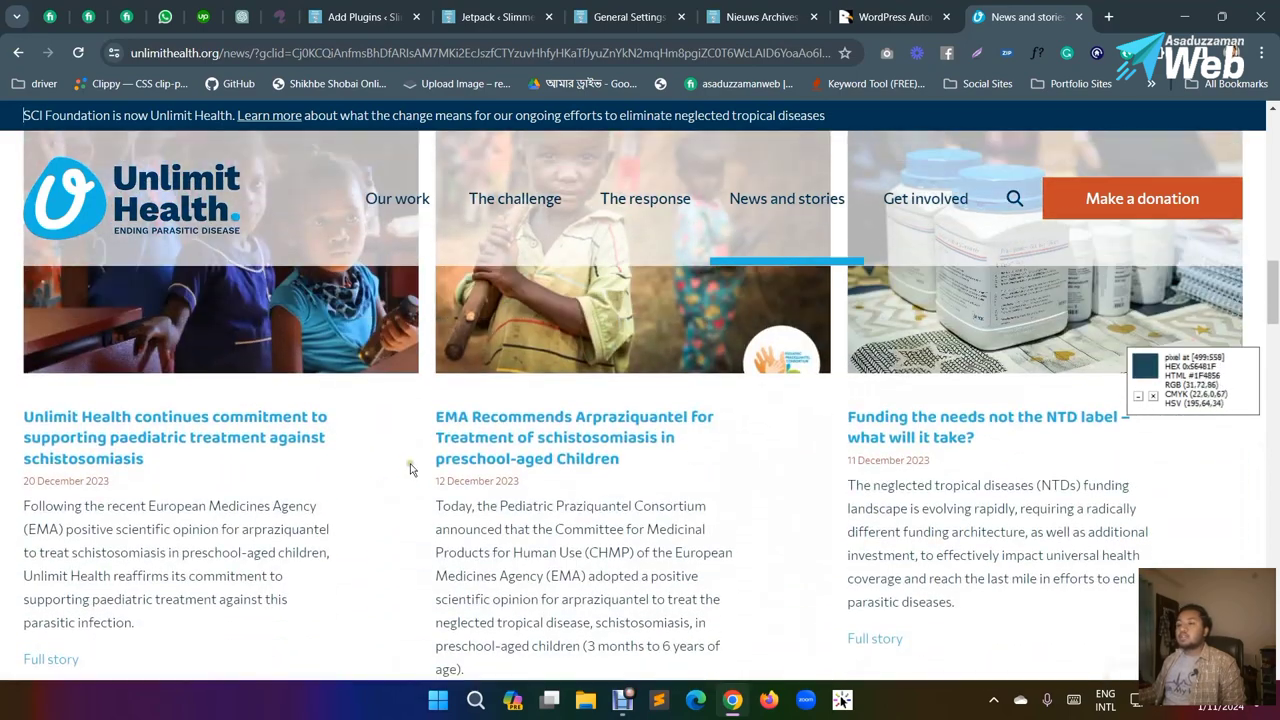
scroll(393, 455, up, 1)
scroll(393, 455, up, 1)
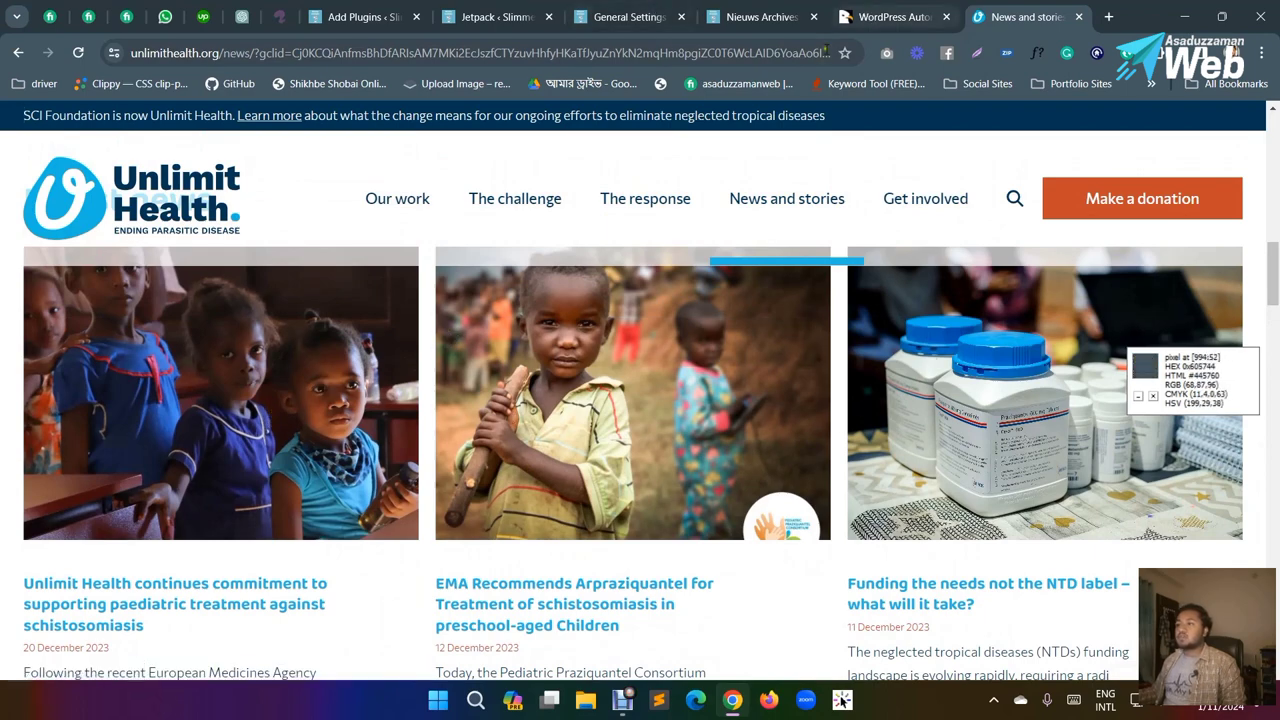
Step: Revisit the WordPress Automatic Plugin title on CodeCanyon, and return to the Unlimit Health news articles
click(860, 20)
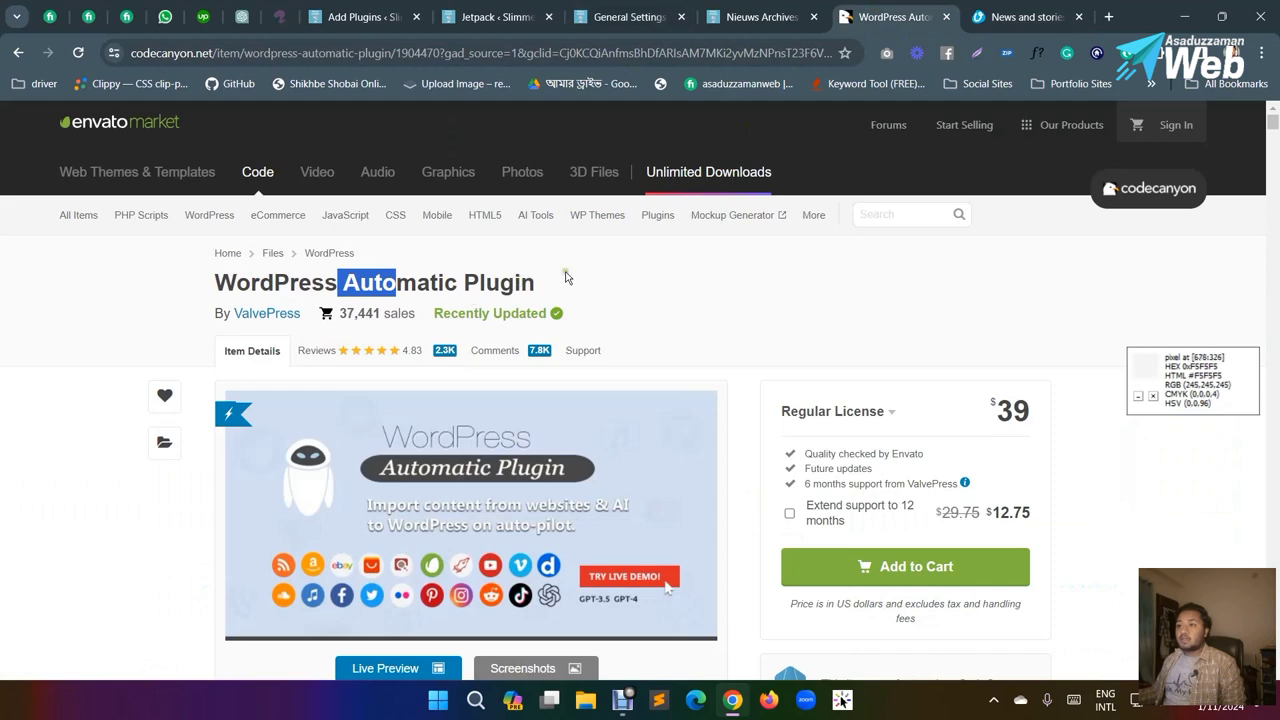
drag(565, 277, 342, 284)
click(448, 291)
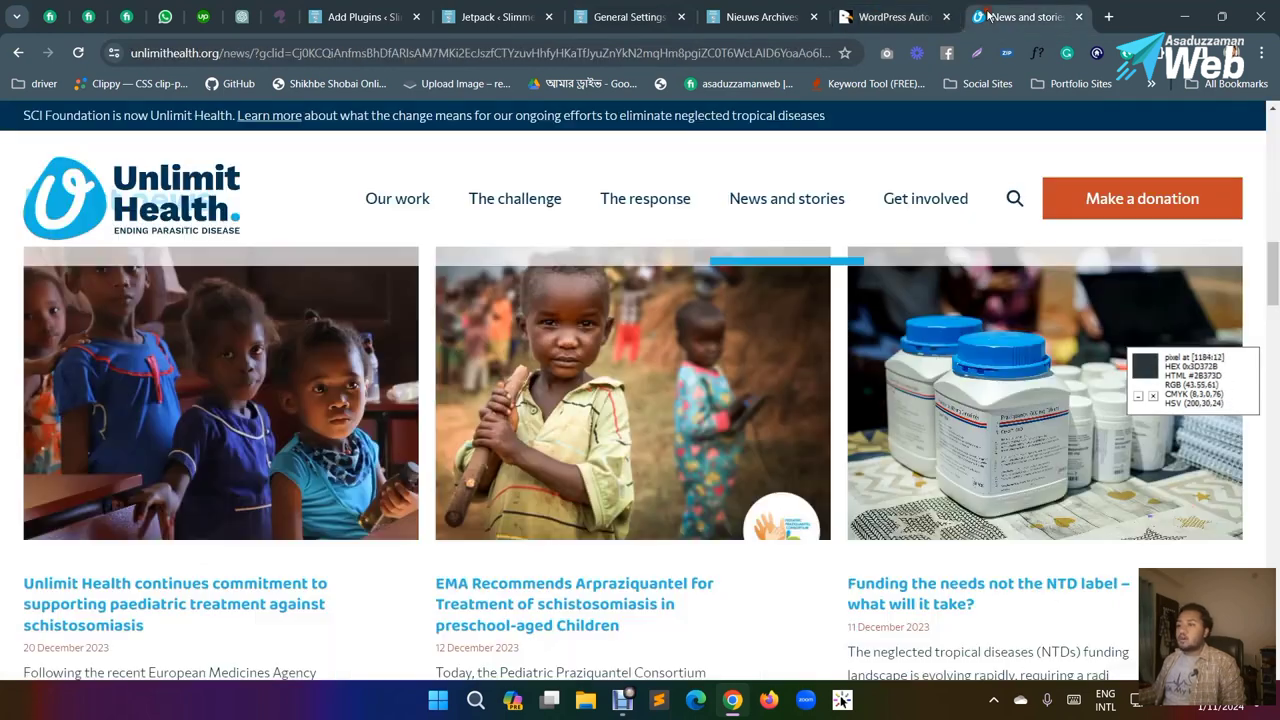
click(1020, 17)
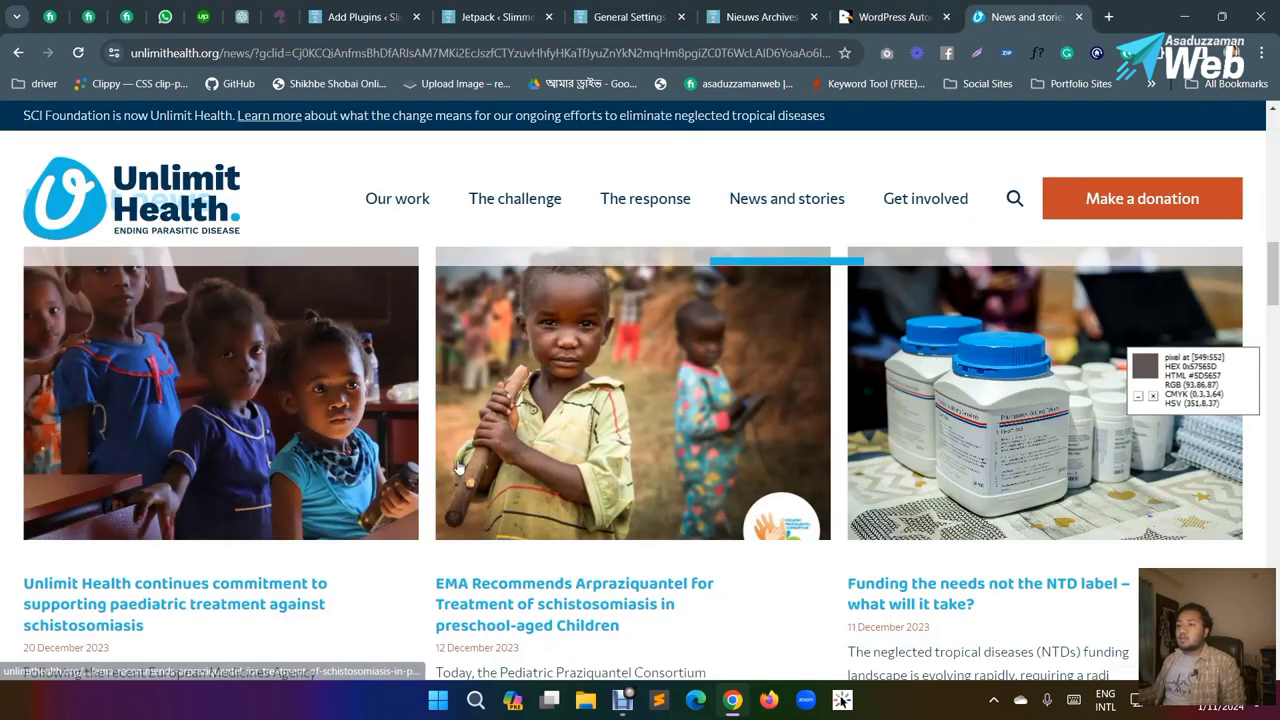
scroll(420, 440, up, 1)
scroll(400, 420, down, 1)
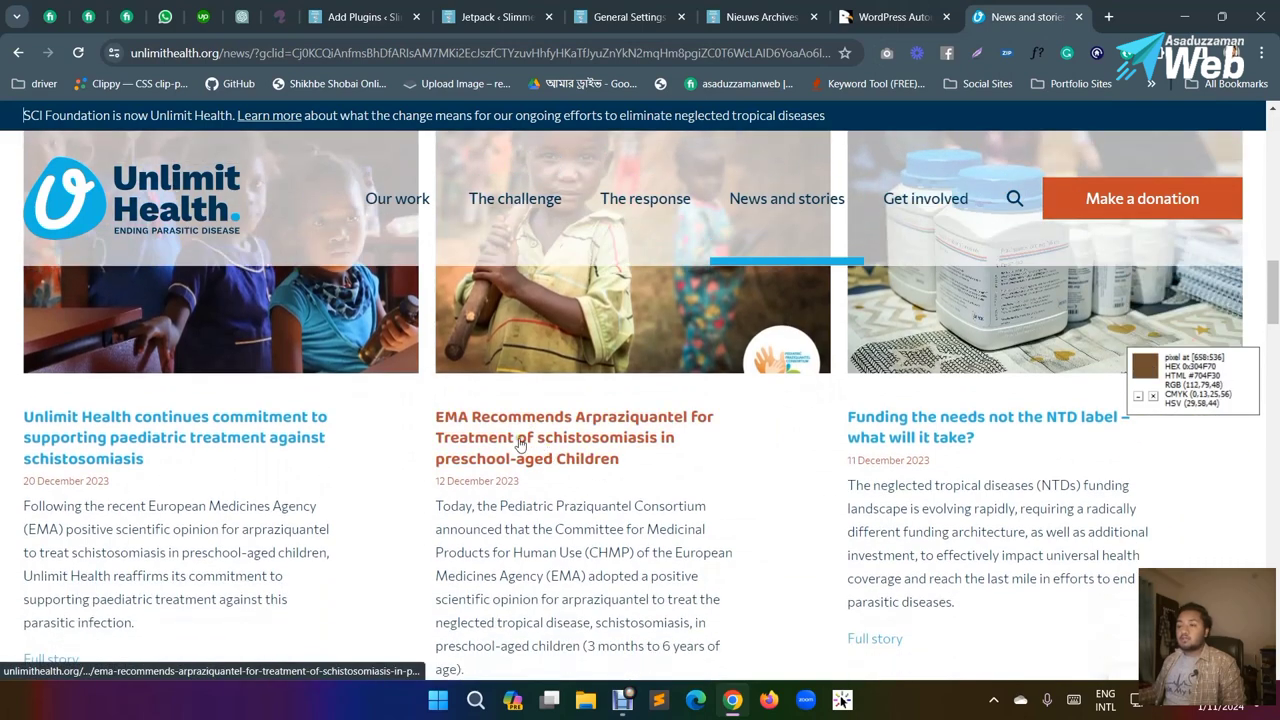
Step: Bring up the Automatic plugin's campaign options in the WordPress admin, and look over the posts on the Slimmeweetjes Nieuws page
click(362, 17)
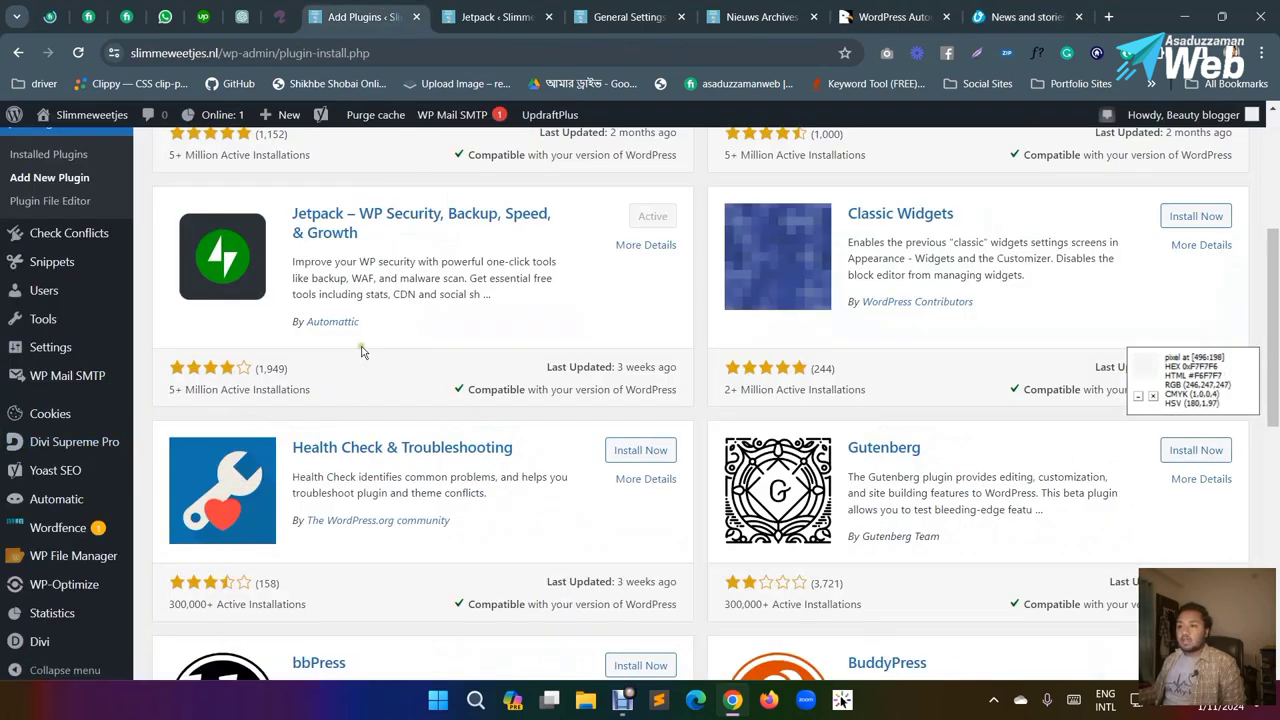
mouse_move(53, 509)
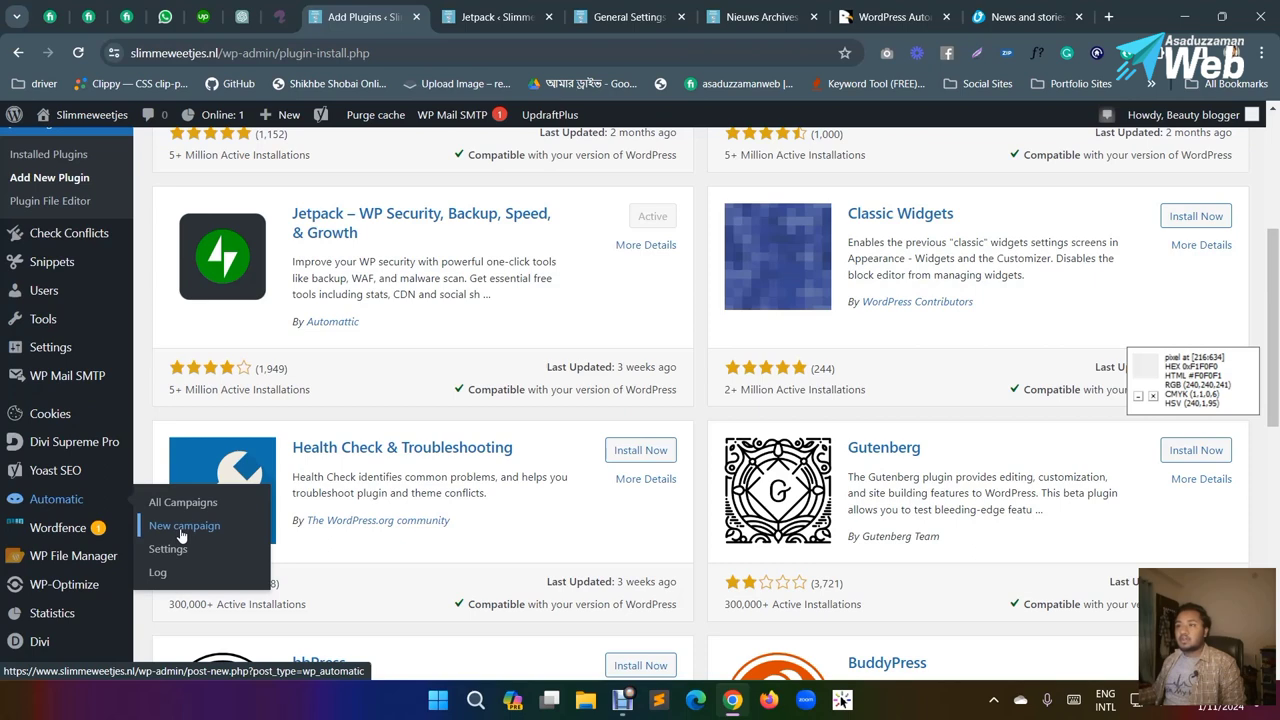
click(762, 17)
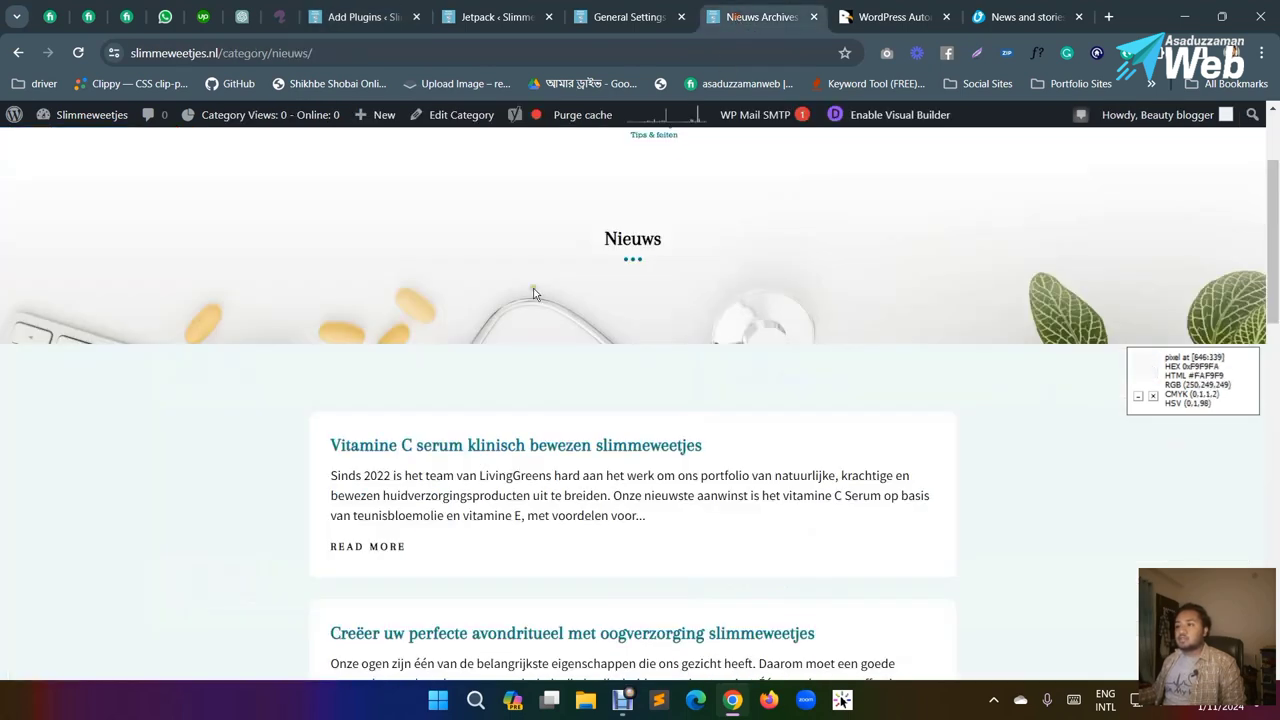
scroll(628, 265, up, 2)
scroll(569, 323, down, 3)
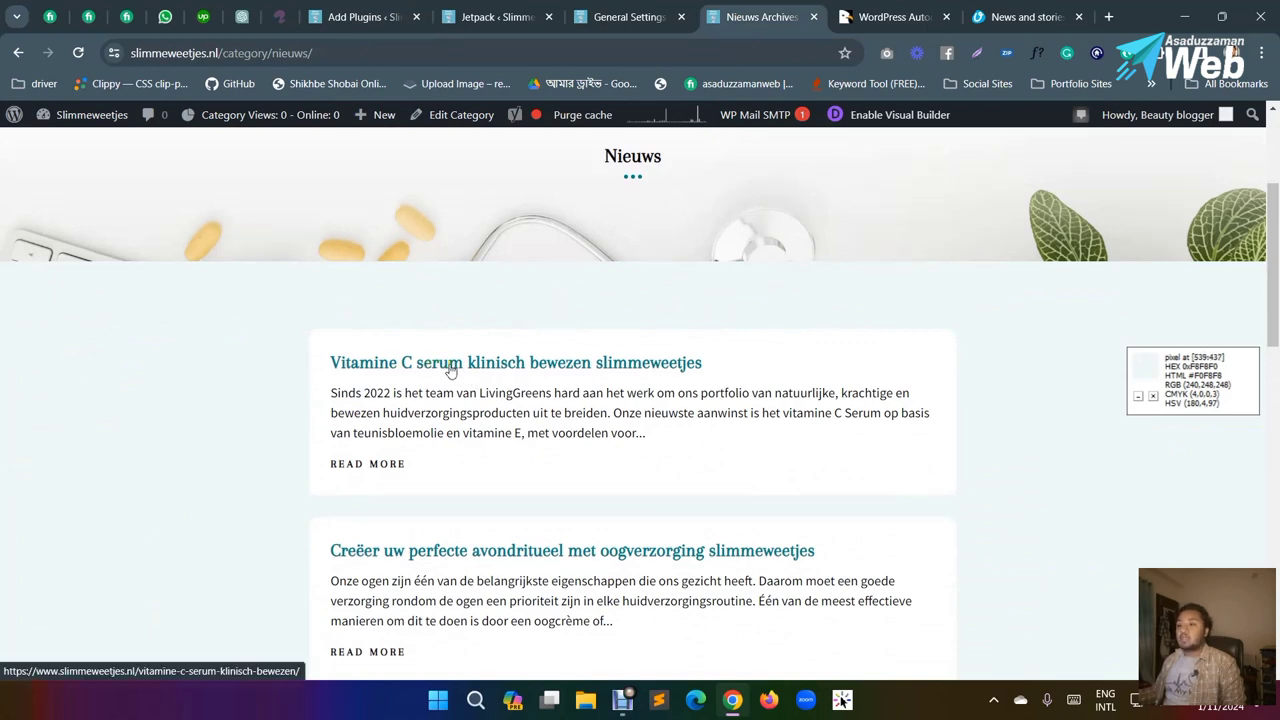
scroll(450, 370, down, 2)
scroll(450, 370, up, 2)
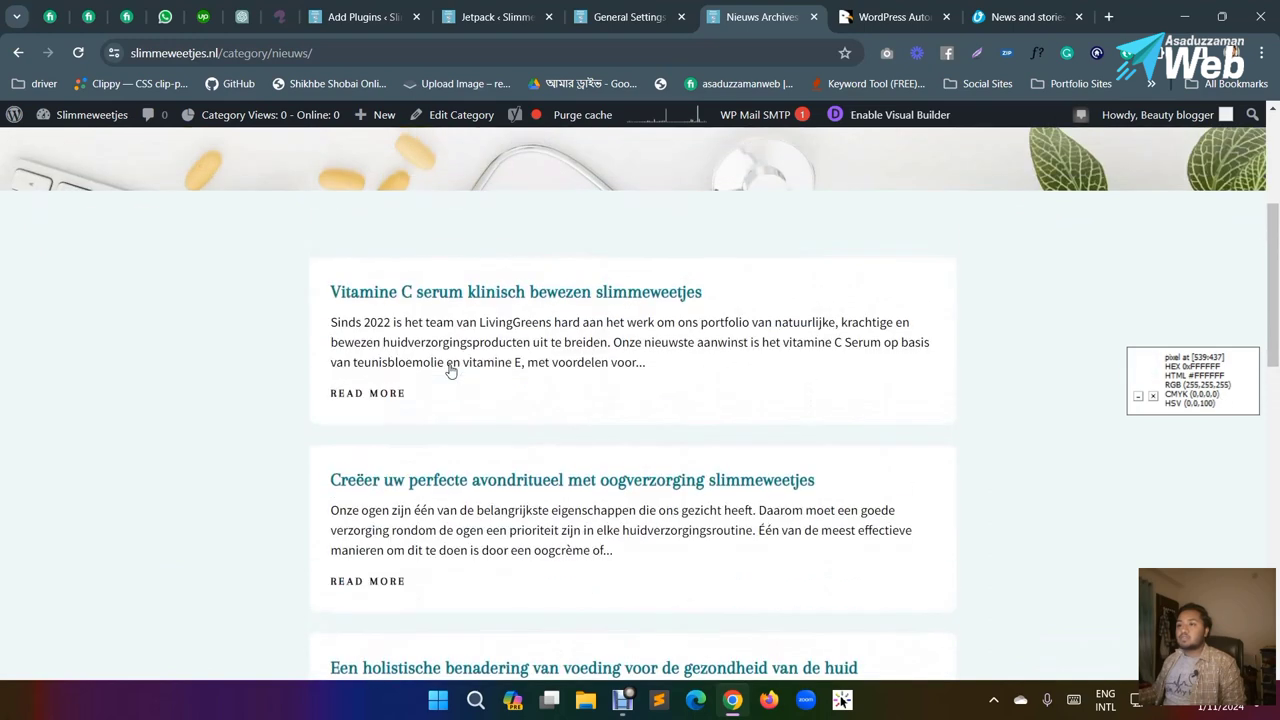
scroll(469, 357, down, 3)
scroll(480, 300, up, 2)
scroll(500, 243, up, 2)
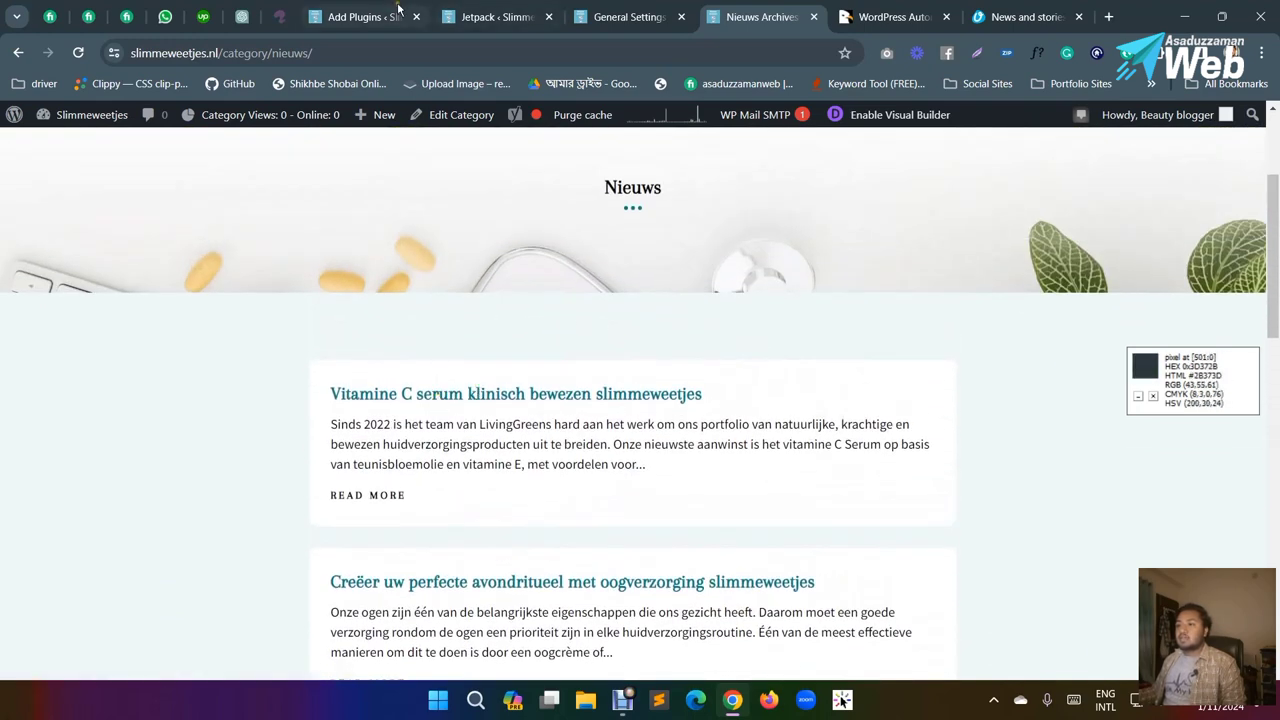
click(366, 17)
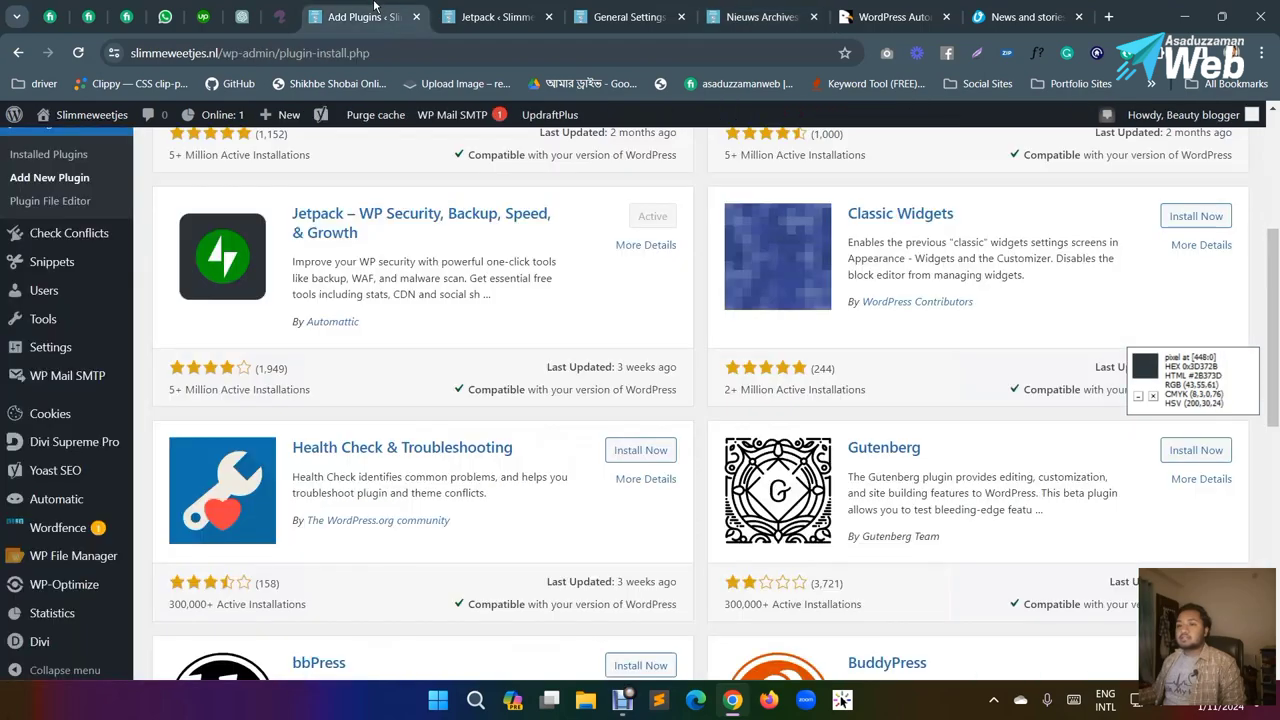
click(1020, 17)
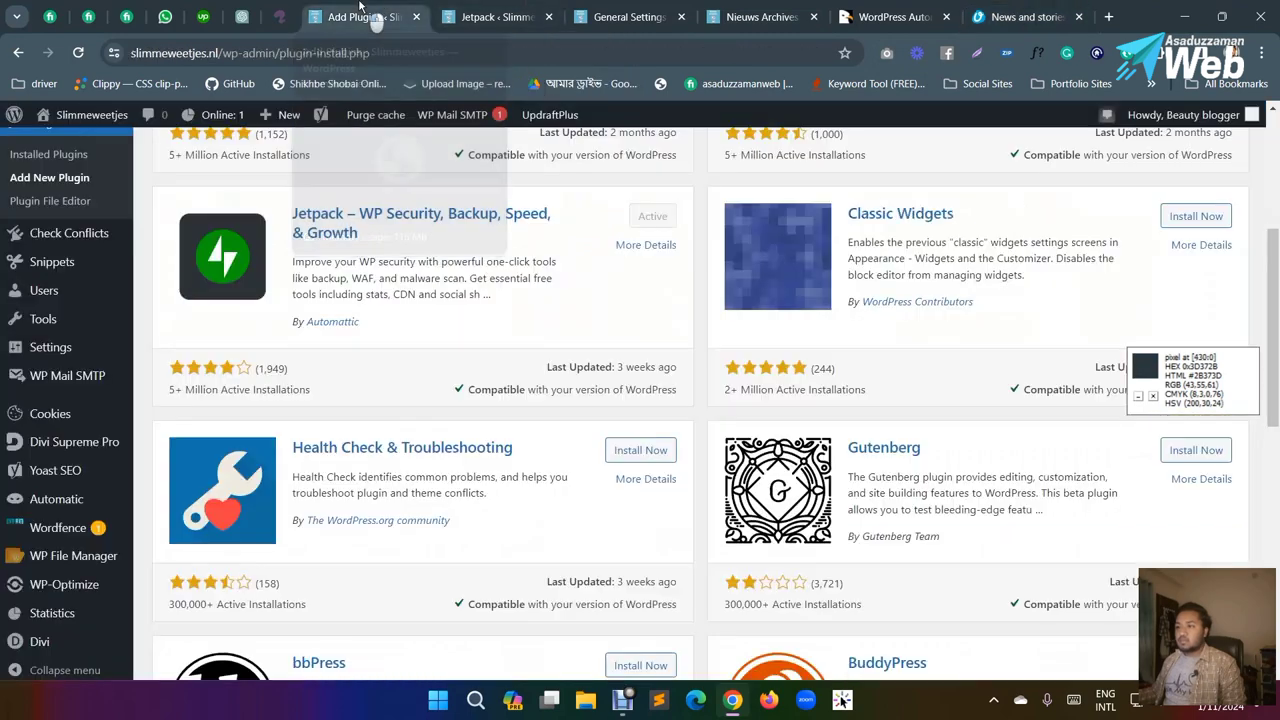
click(366, 17)
scroll(800, 400, up, 3)
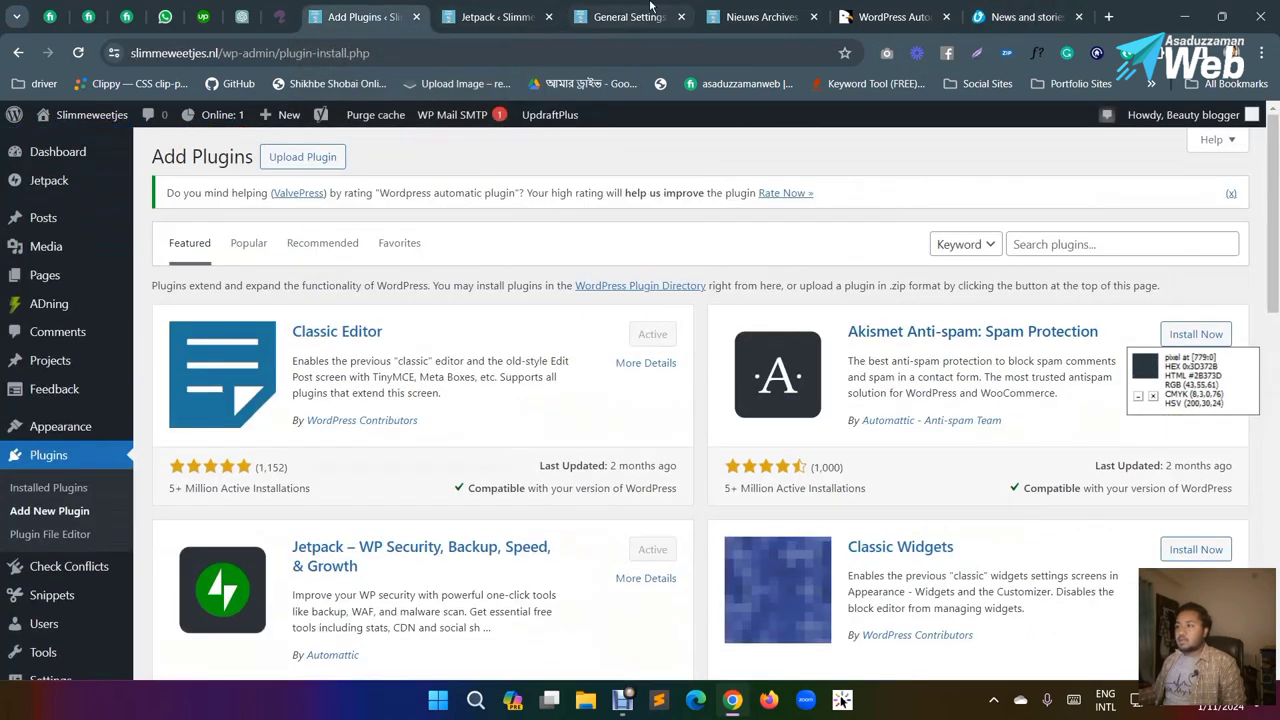
click(645, 14)
Step: Examine the Nieuws category page's header and post list again, and return to the Add Plugins page in the WordPress admin
click(805, 15)
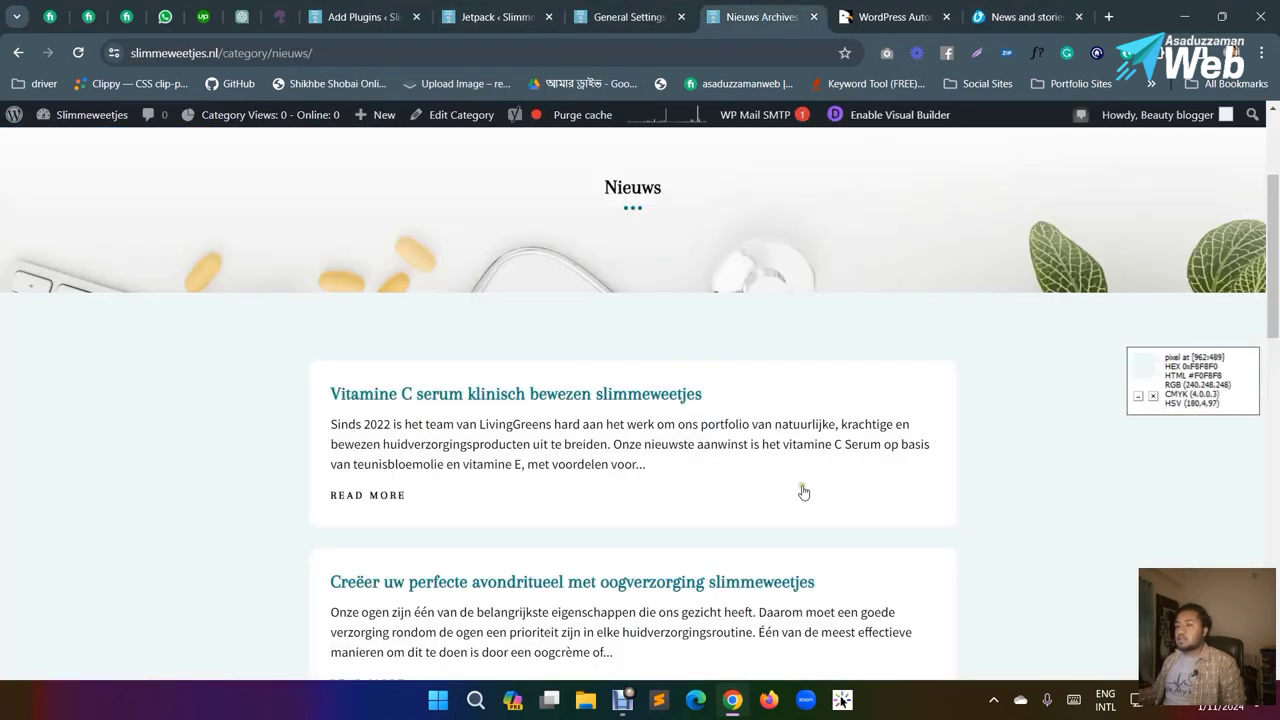
scroll(803, 492, up, 3)
scroll(779, 447, down, 3)
scroll(763, 457, up, 2)
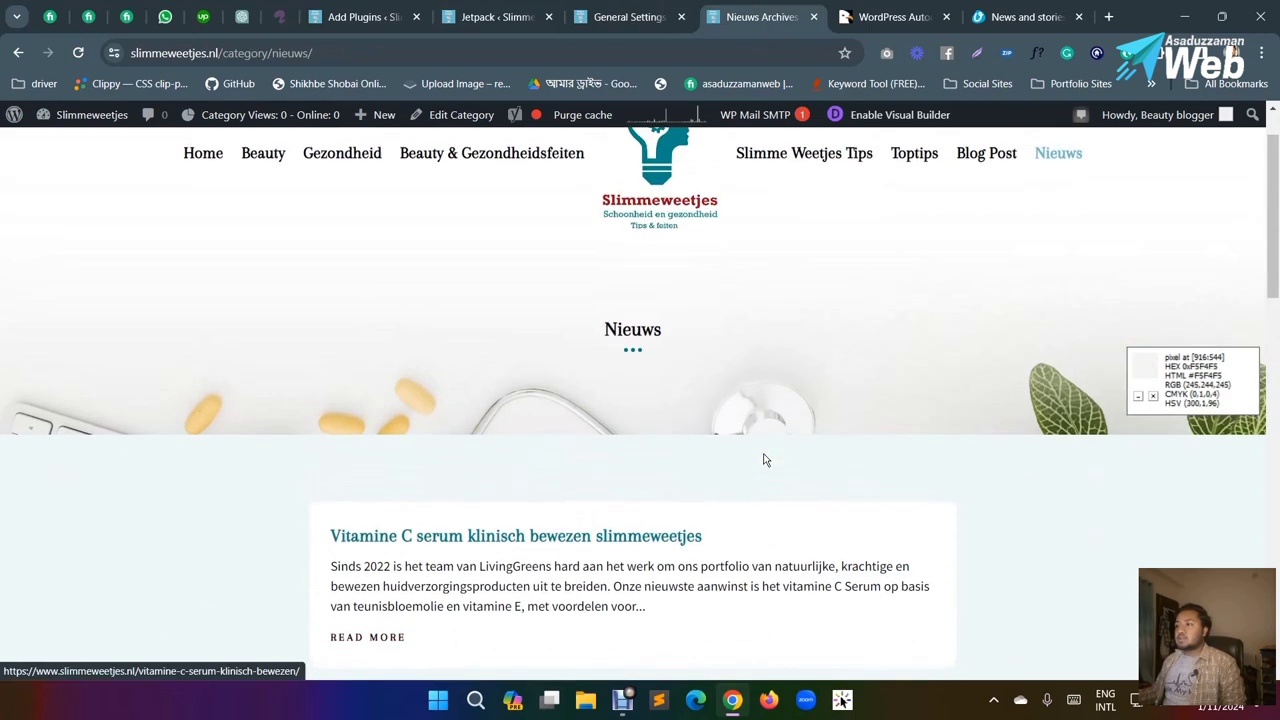
scroll(768, 470, up, 1)
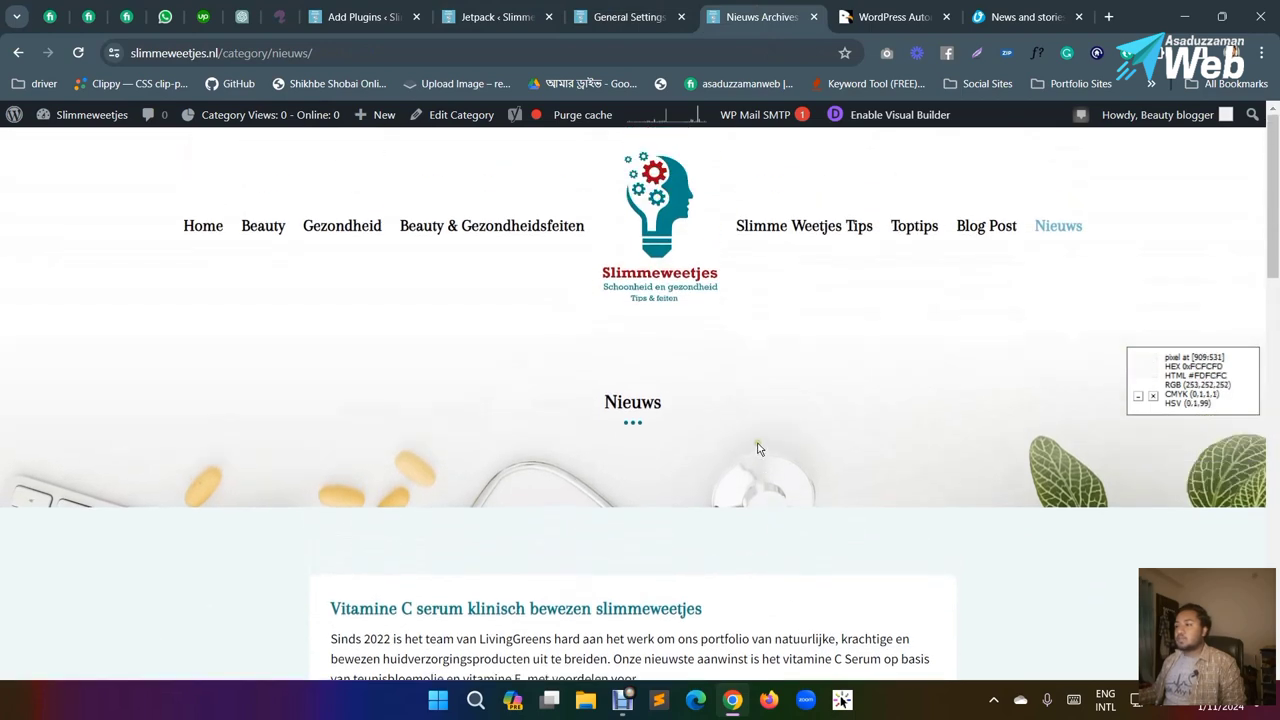
scroll(700, 412, down, 2)
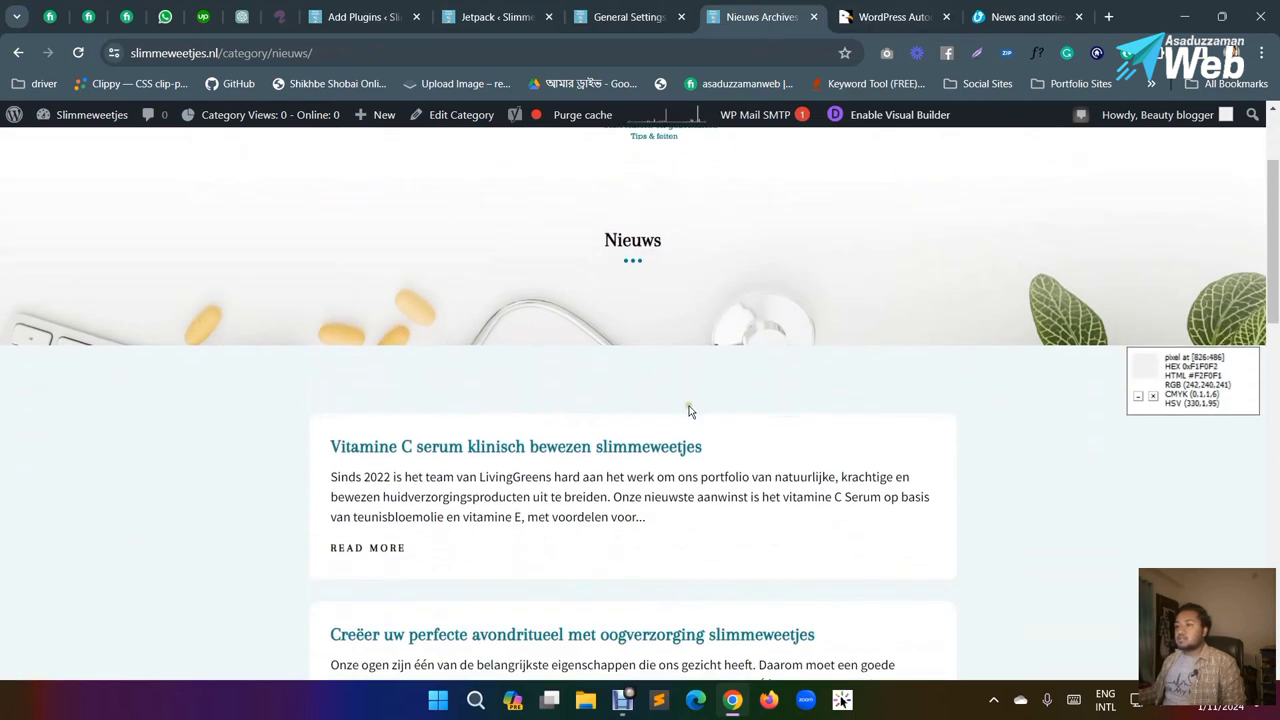
scroll(665, 410, up, 2)
scroll(658, 411, down, 3)
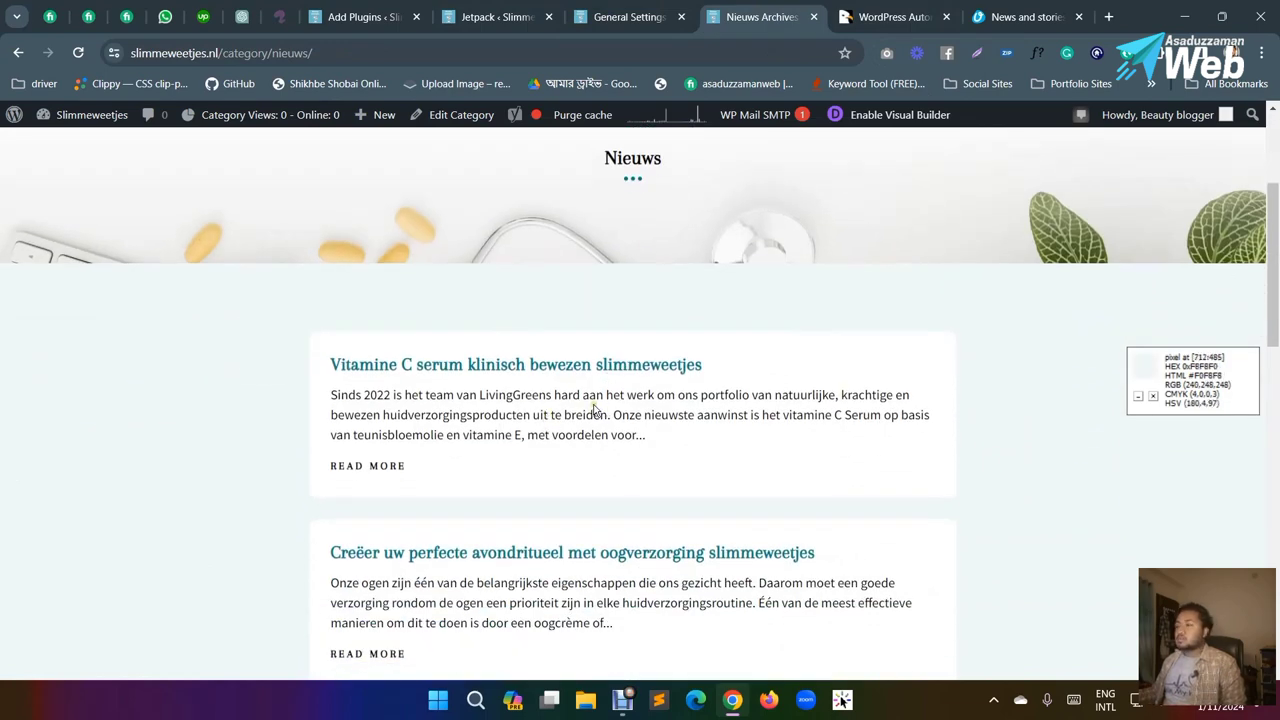
scroll(594, 409, down, 1)
scroll(594, 409, up, 2)
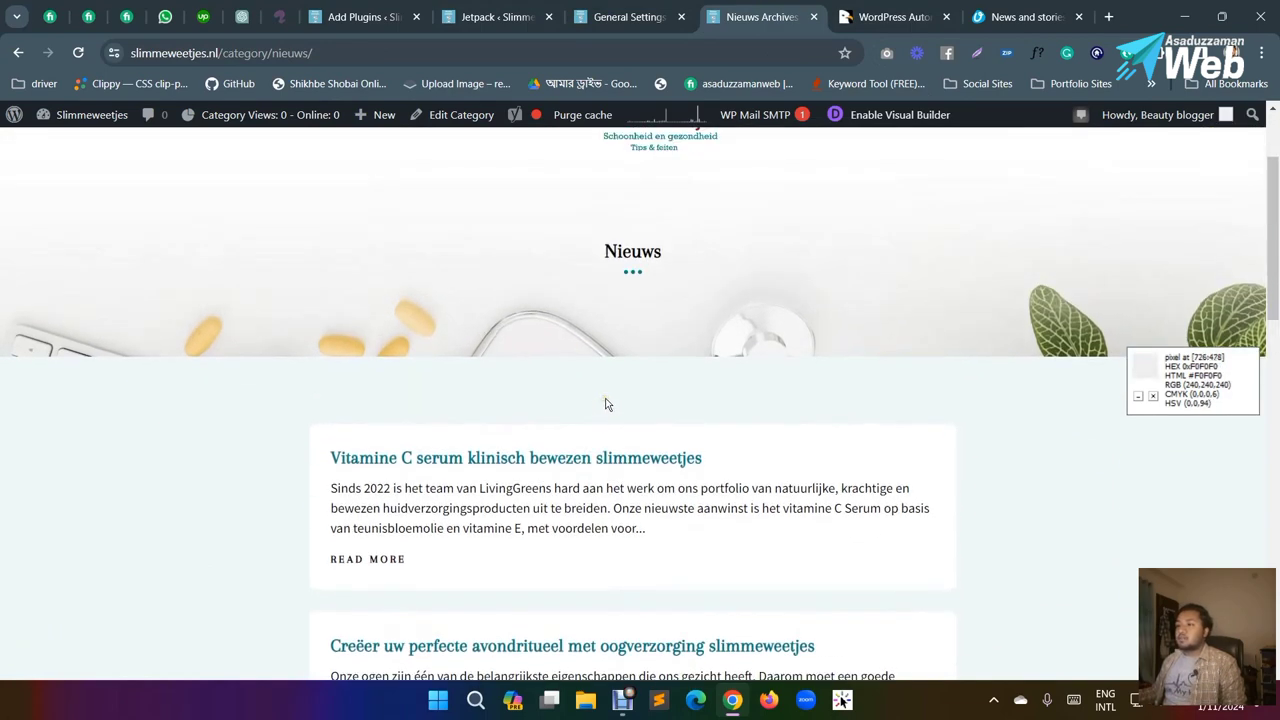
scroll(605, 404, down, 1)
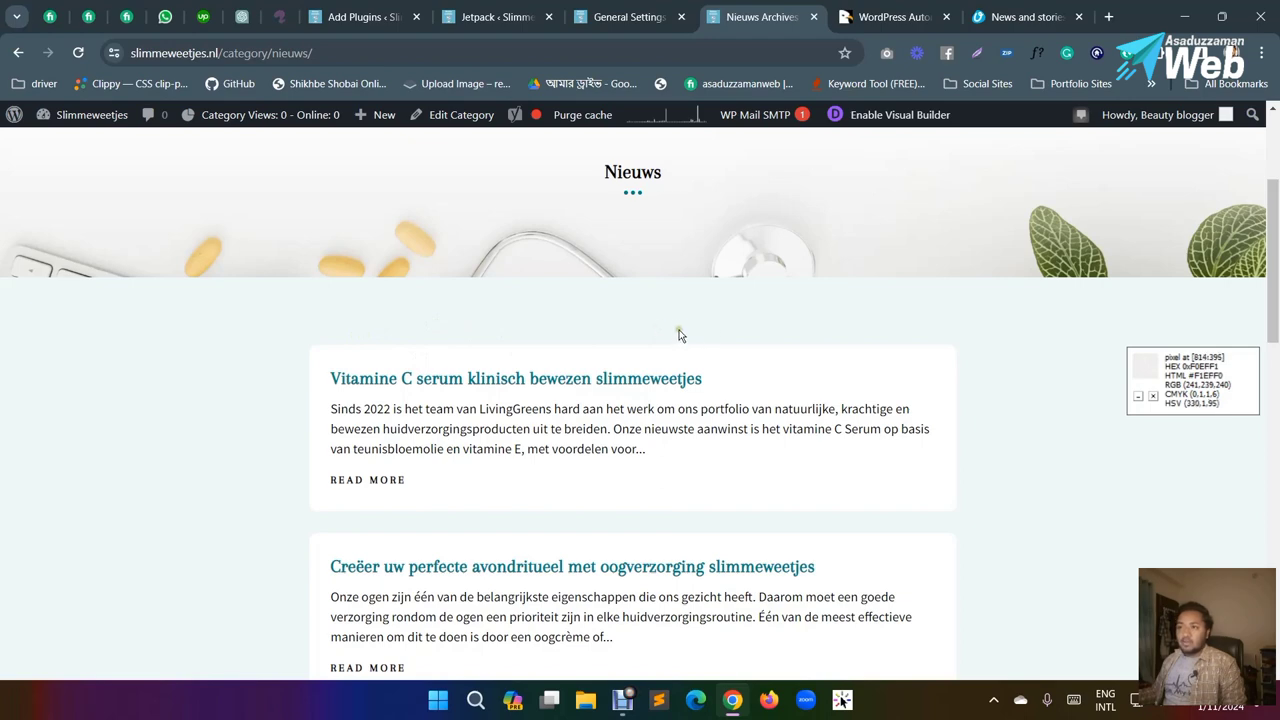
click(368, 17)
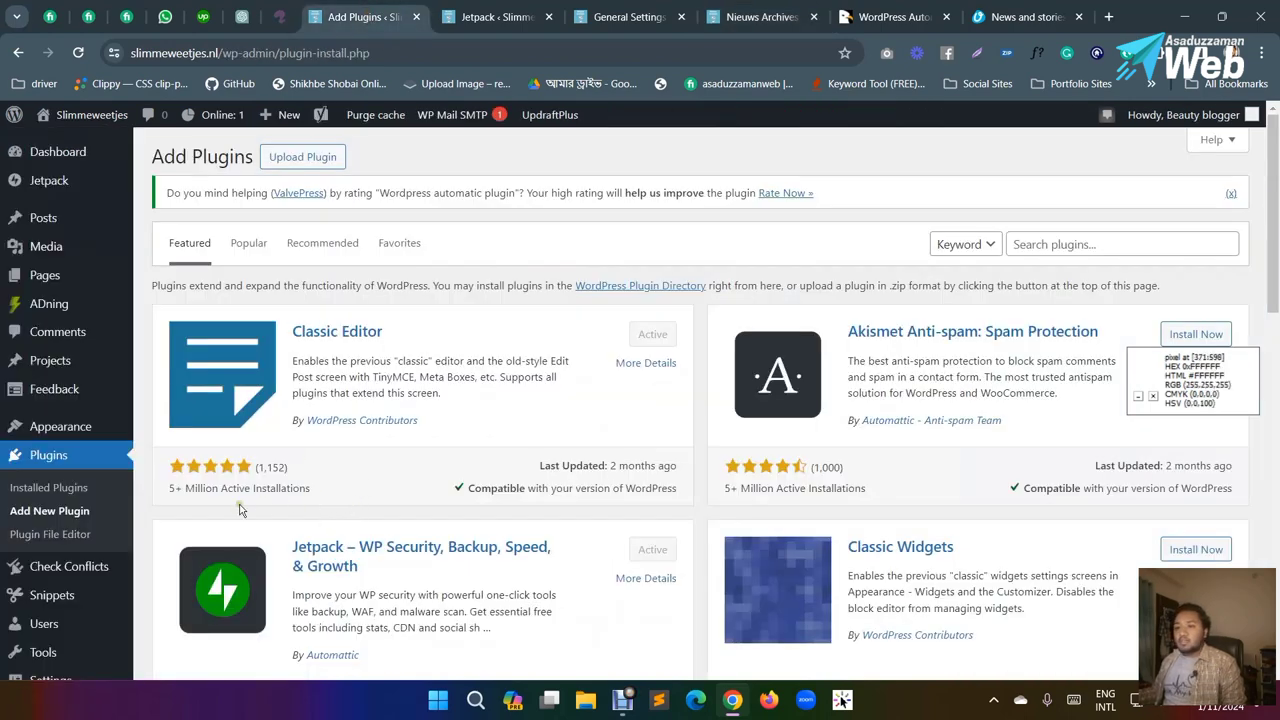
Step: Create a new campaign in the Automatic plugin and title it Health
scroll(72, 453, down, 2)
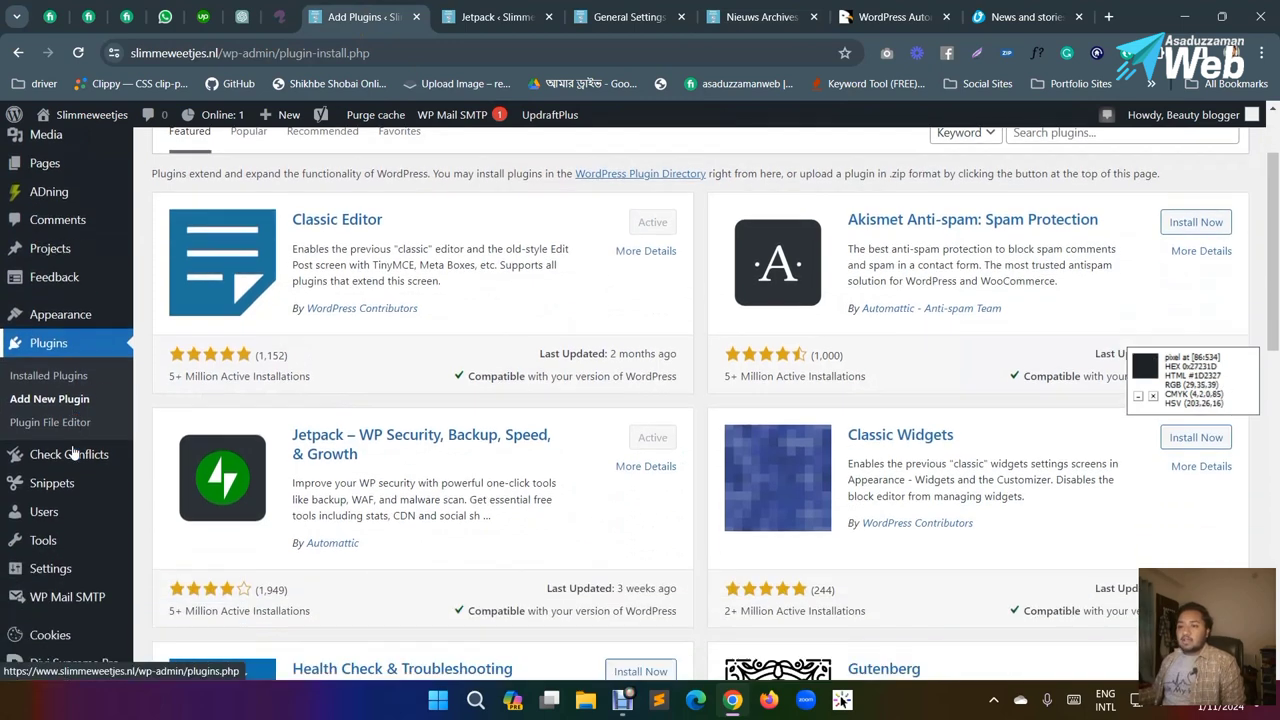
scroll(72, 453, down, 1)
mouse_move(58, 497)
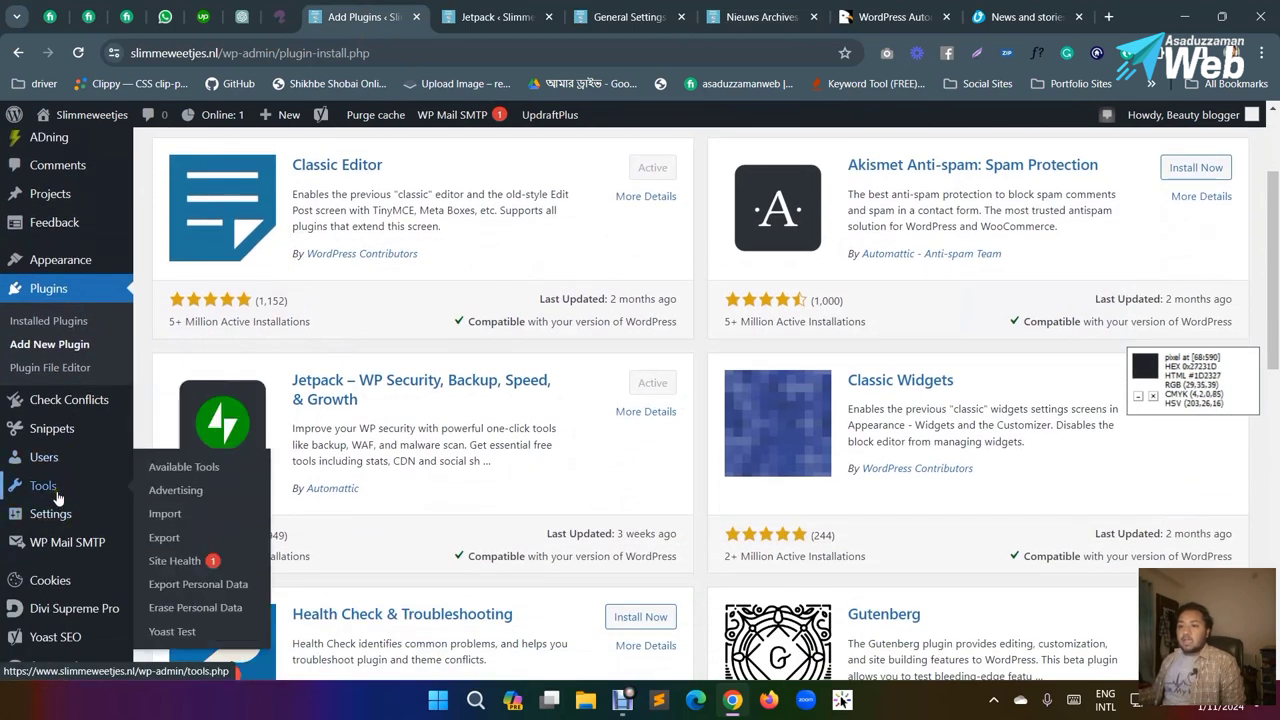
scroll(58, 497, down, 3)
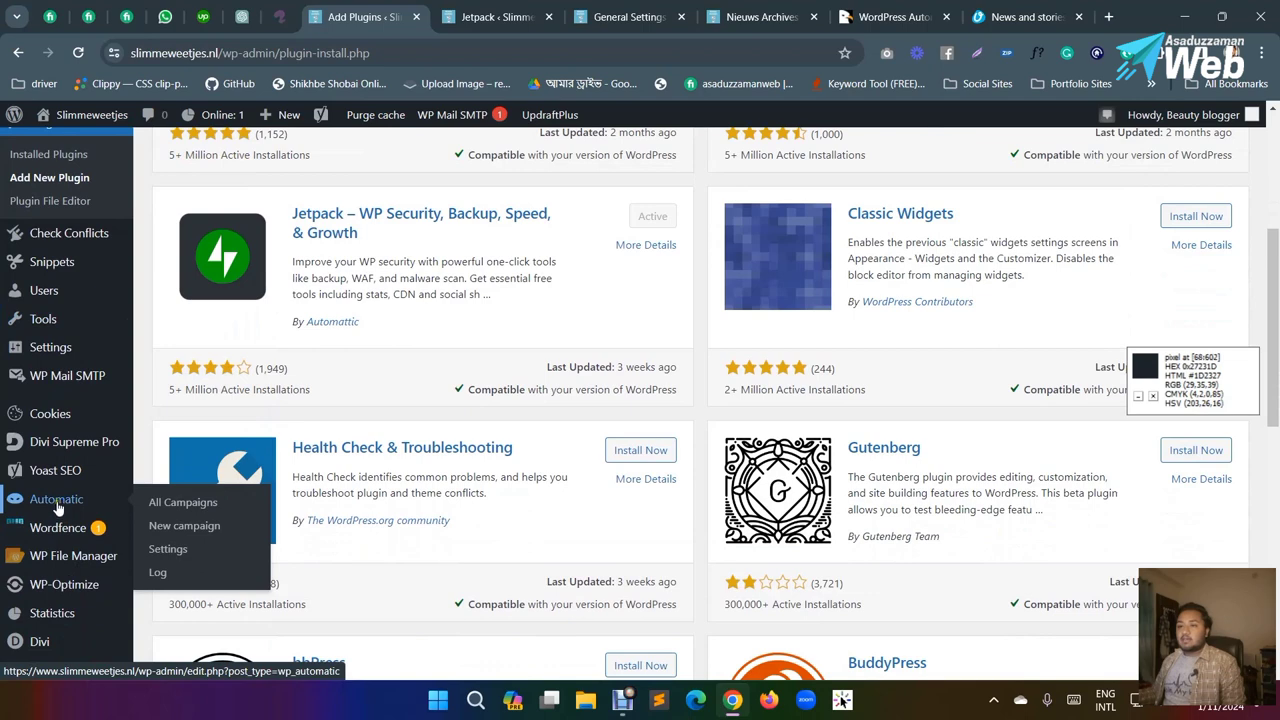
click(185, 533)
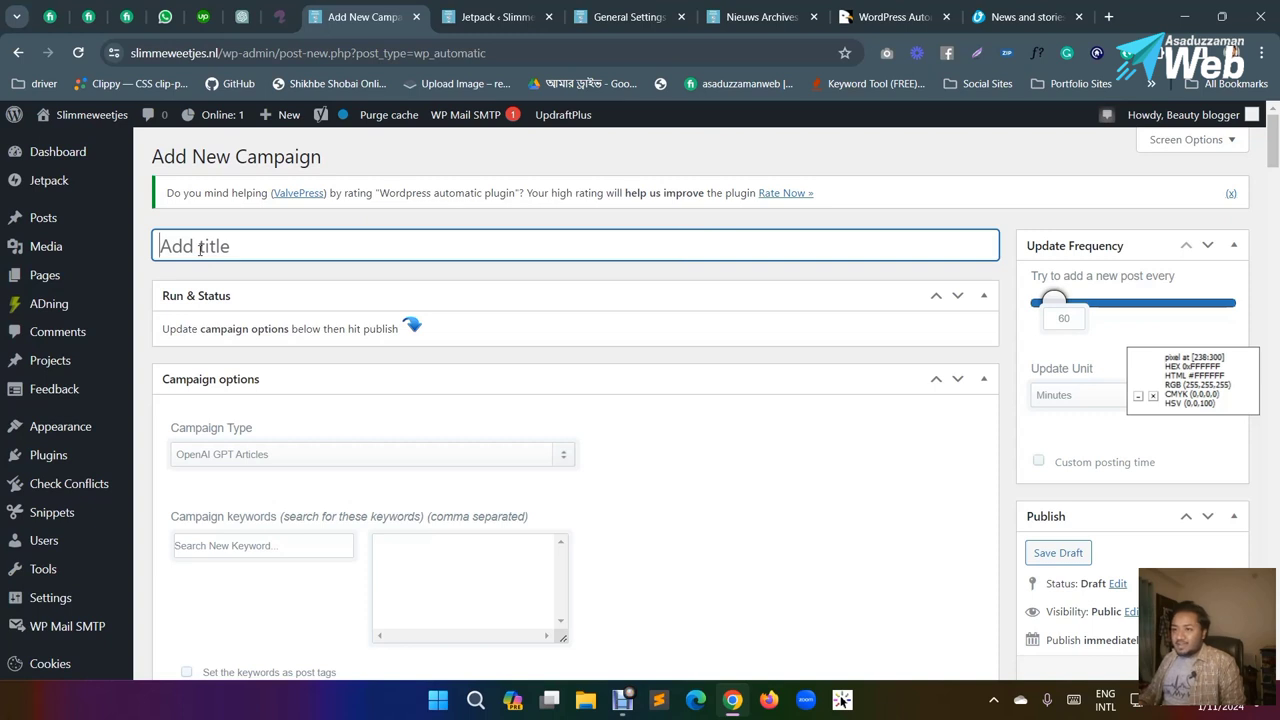
text(Health)
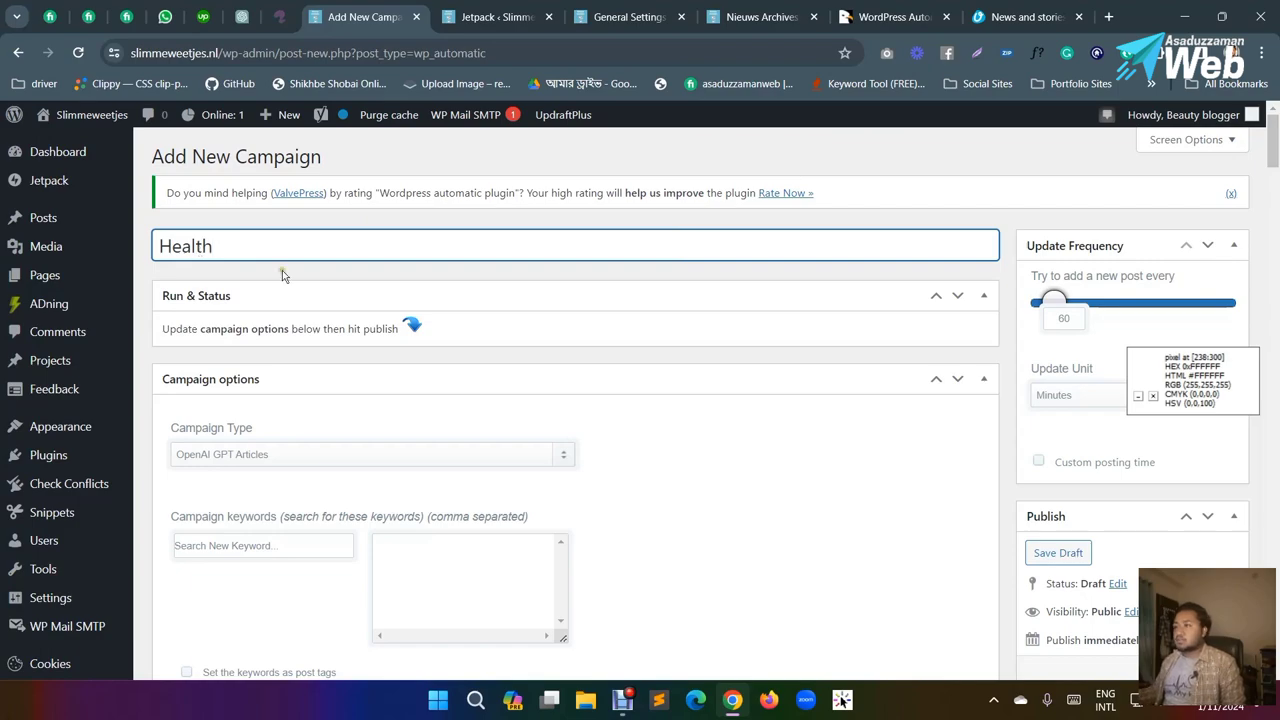
Step: Look over the new campaign form, including the campaign options, title and content prompts, post template, and update frequency
scroll(654, 366, down, 2)
scroll(645, 366, up, 2)
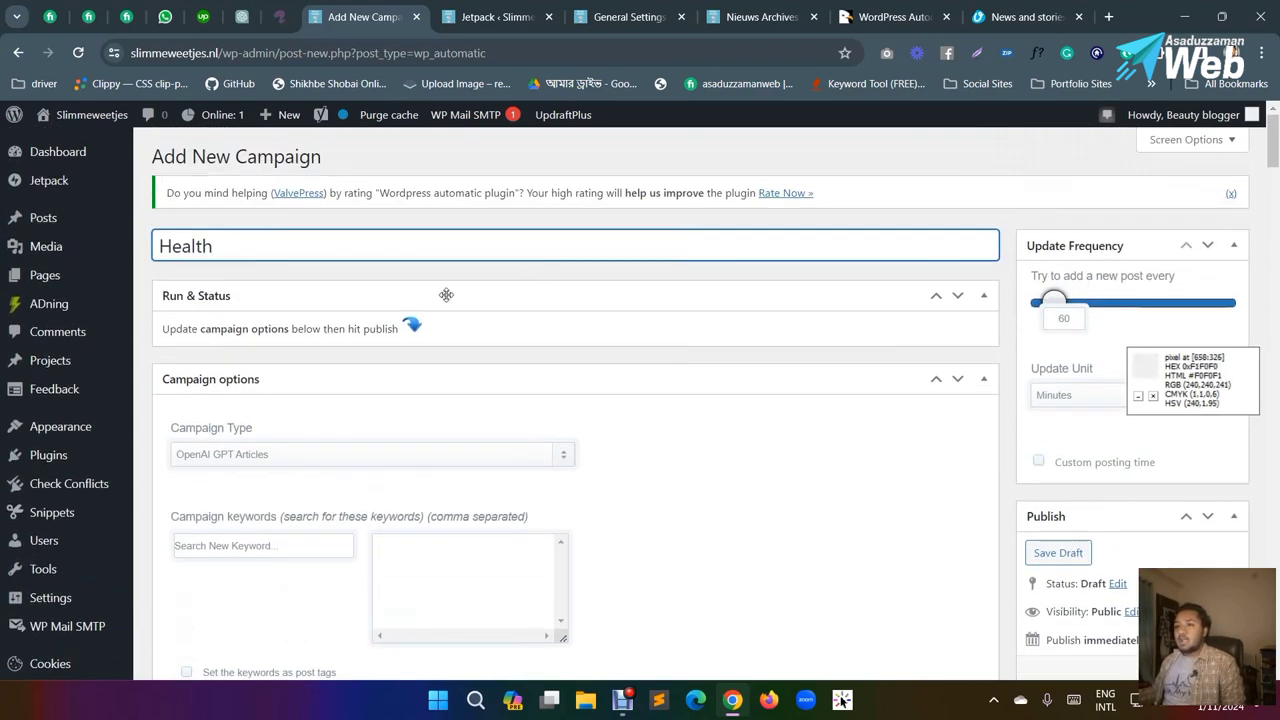
scroll(490, 347, down, 15)
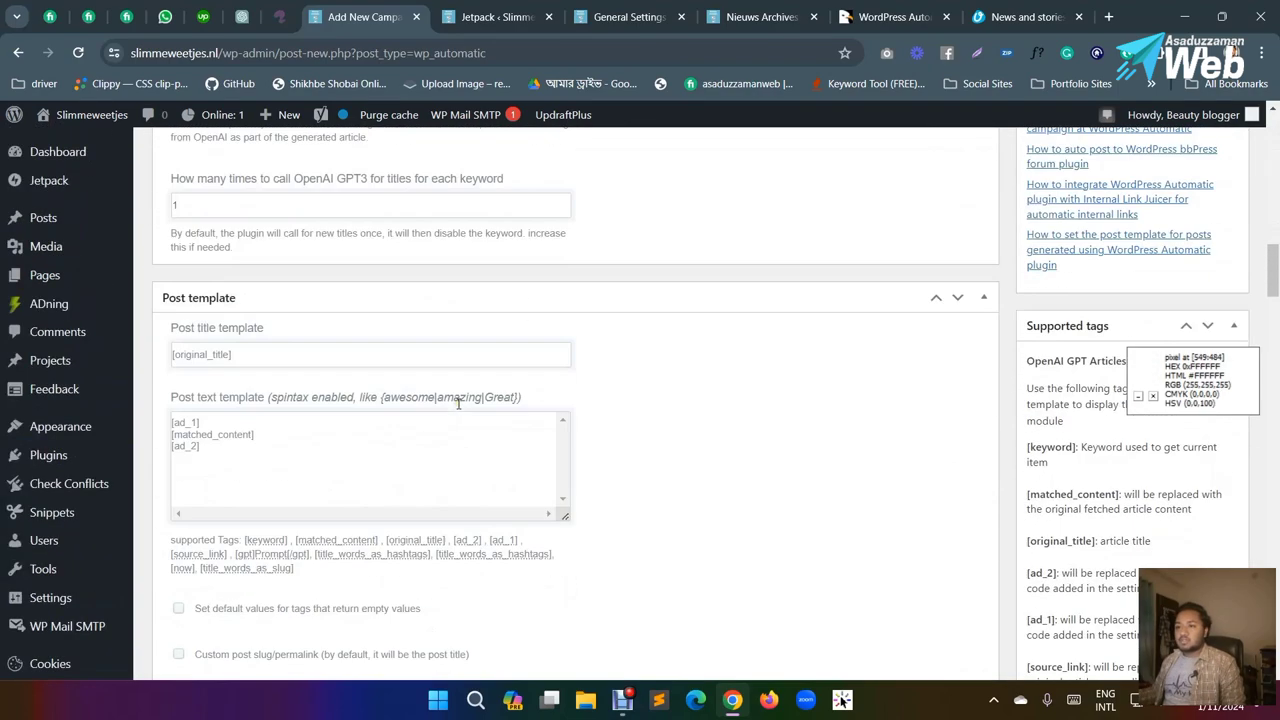
scroll(459, 403, up, 15)
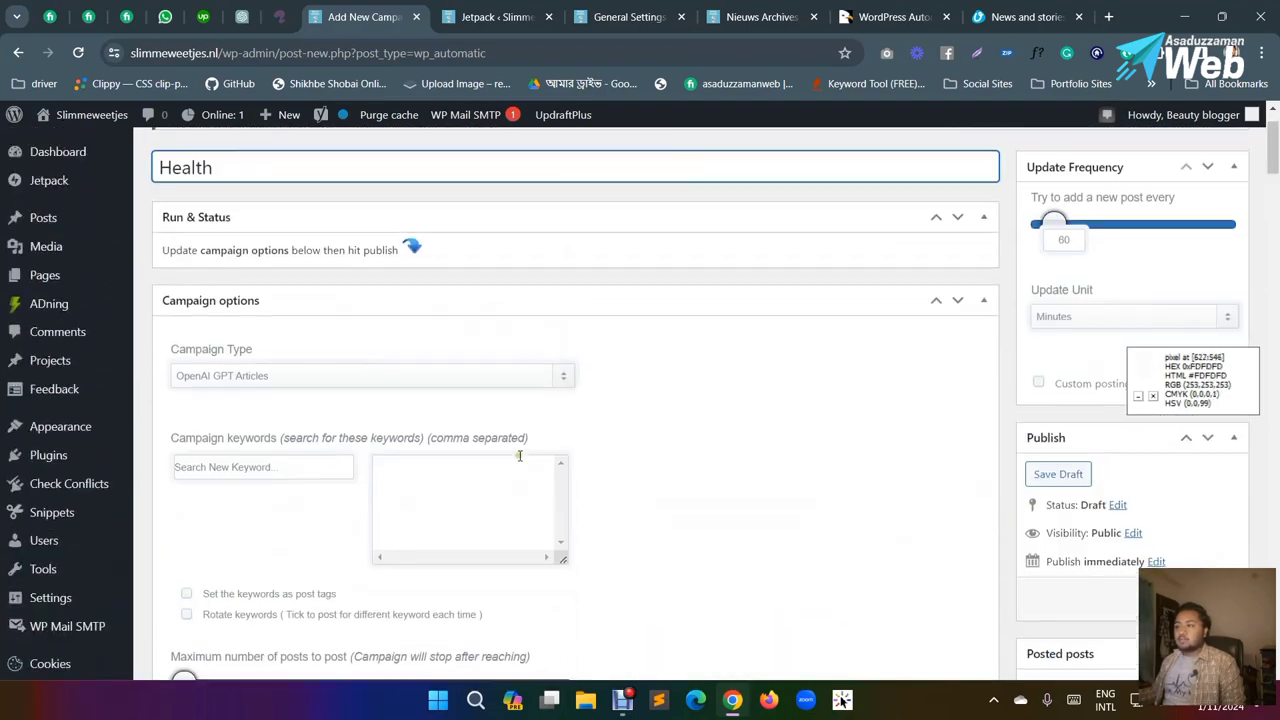
scroll(519, 456, up, 1)
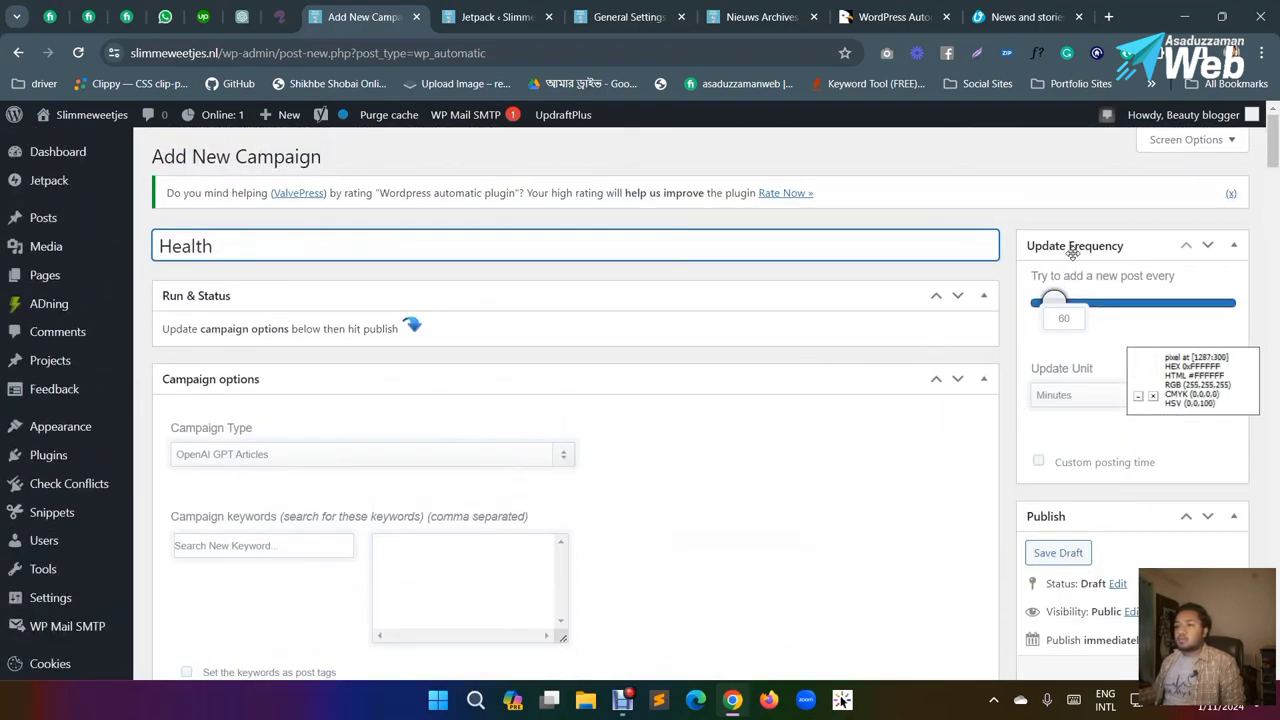
scroll(314, 353, down, 9)
scroll(327, 416, up, 6)
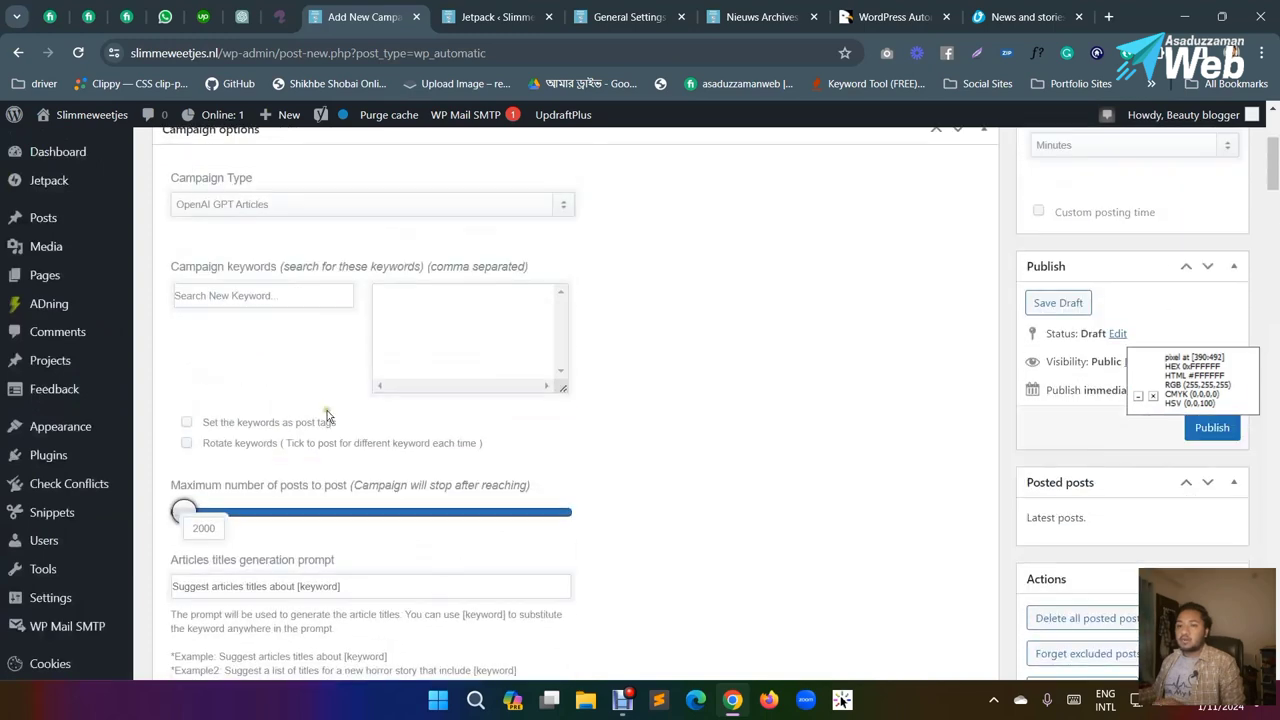
scroll(329, 414, up, 3)
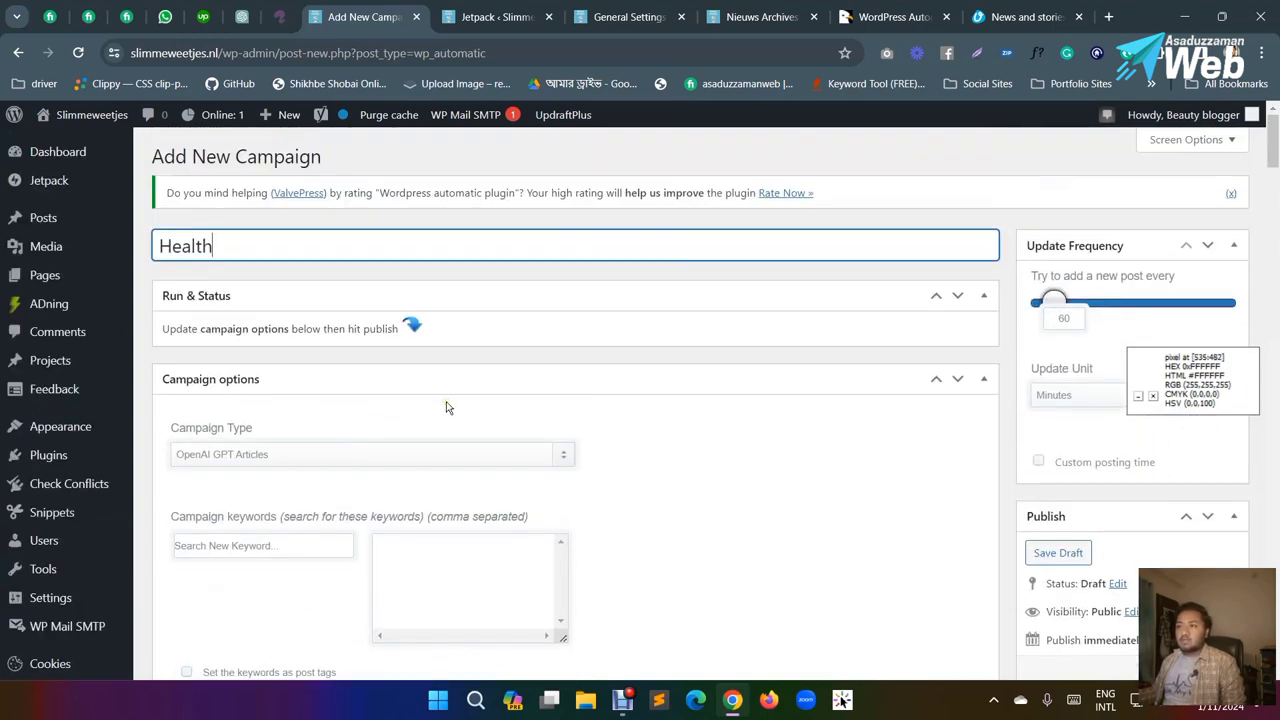
scroll(446, 402, down, 2)
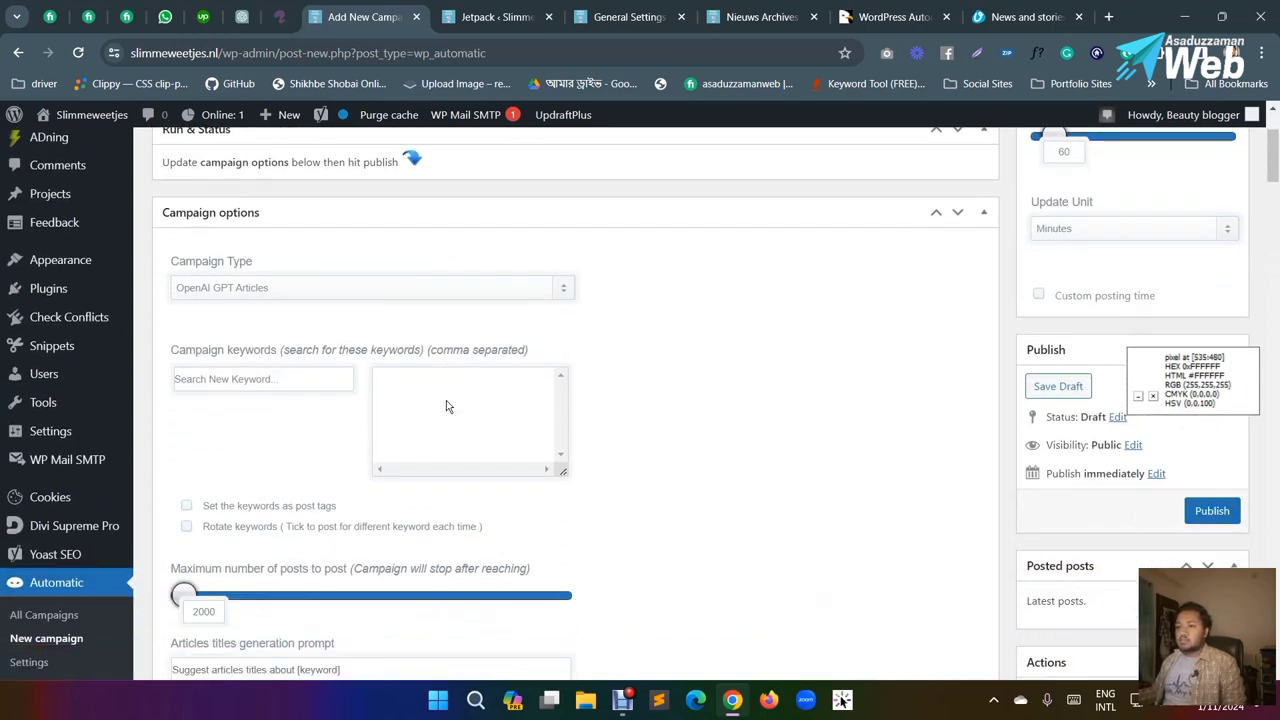
scroll(306, 371, down, 4)
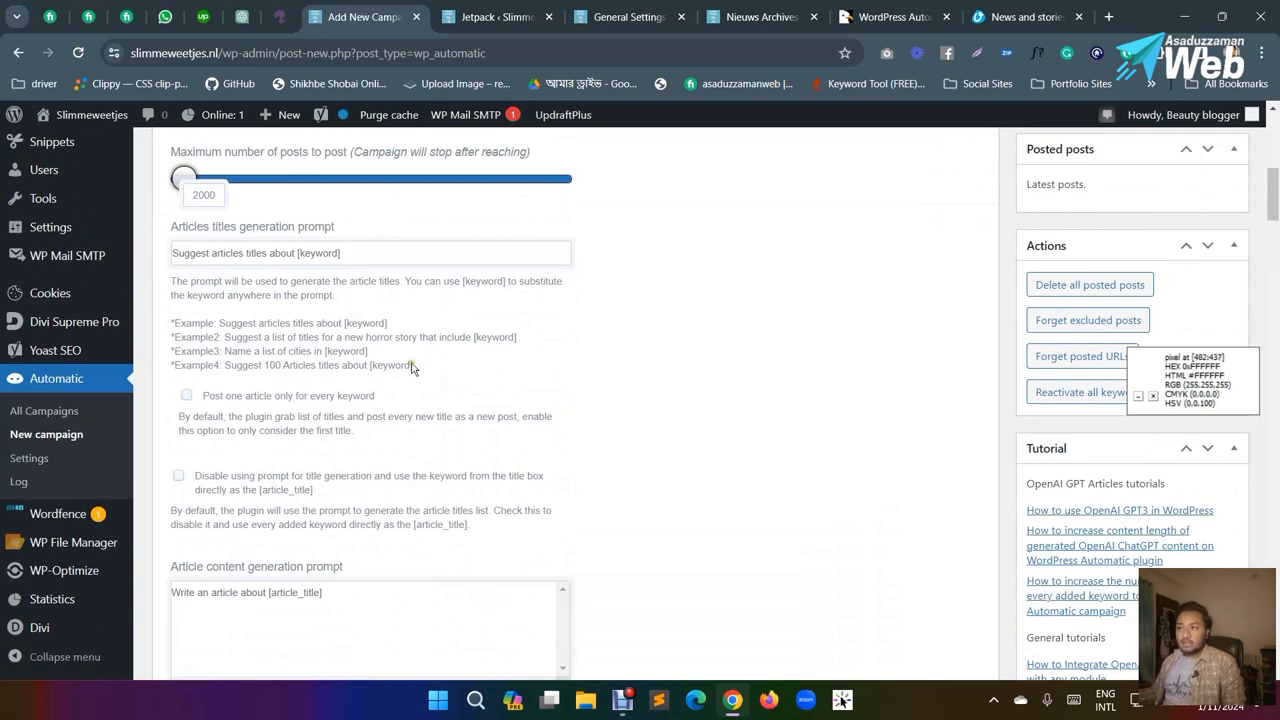
scroll(418, 369, up, 3)
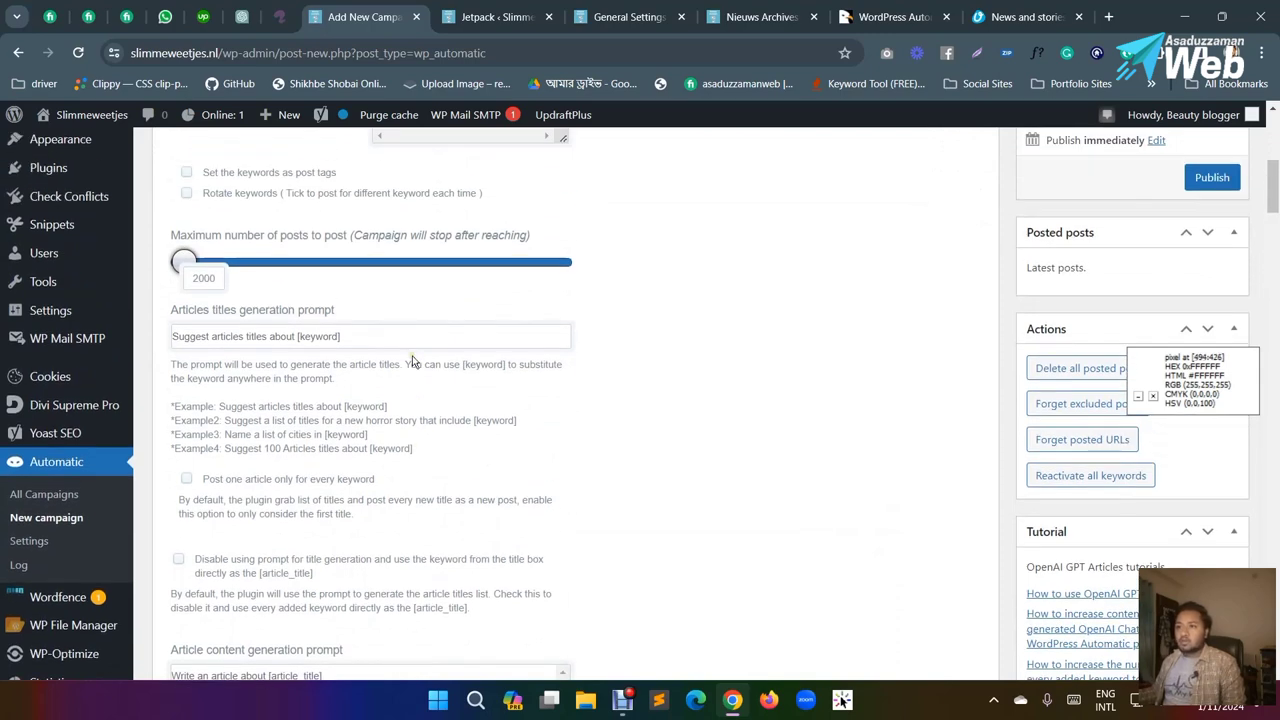
scroll(411, 362, up, 4)
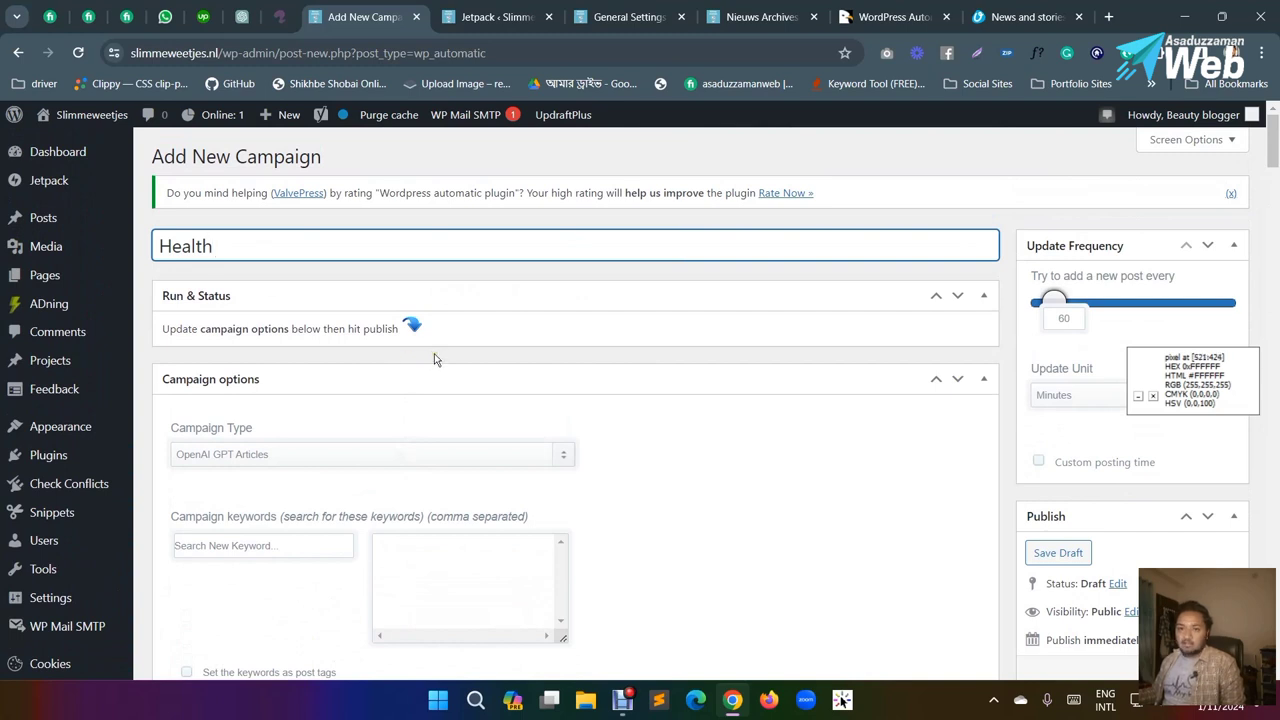
scroll(435, 351, down, 2)
scroll(435, 351, up, 2)
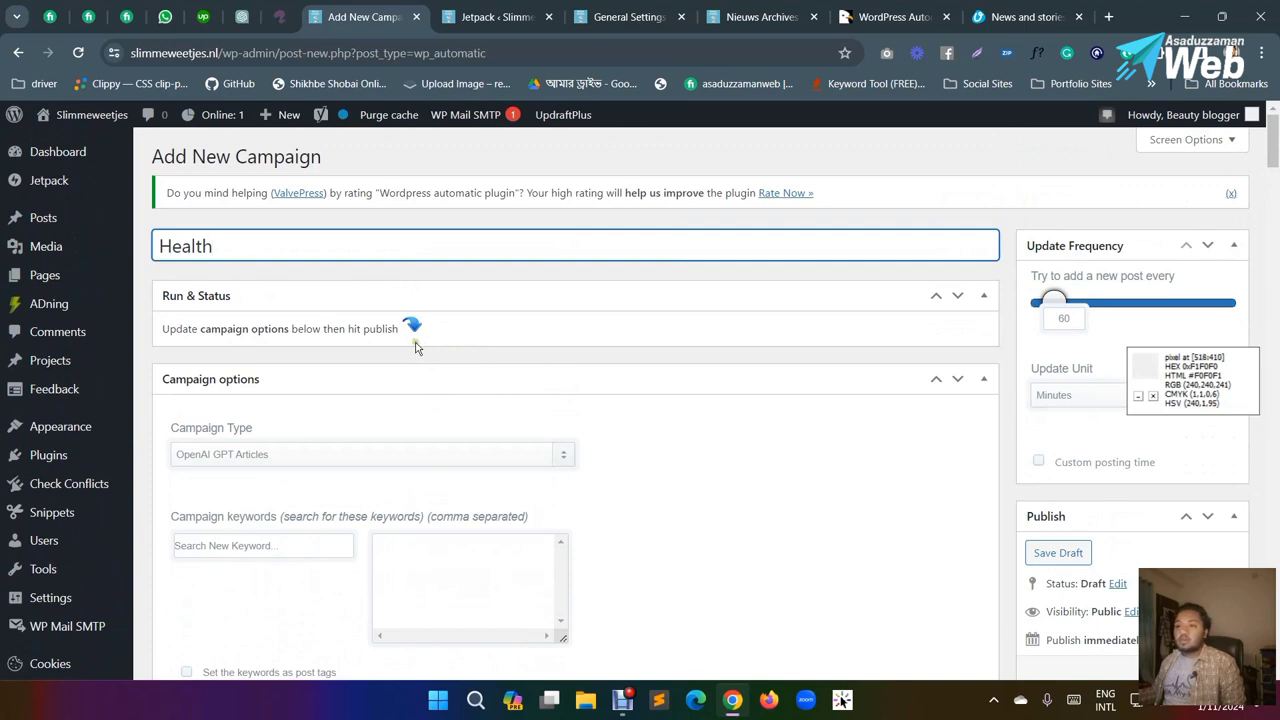
scroll(450, 360, down, 5)
scroll(389, 383, up, 5)
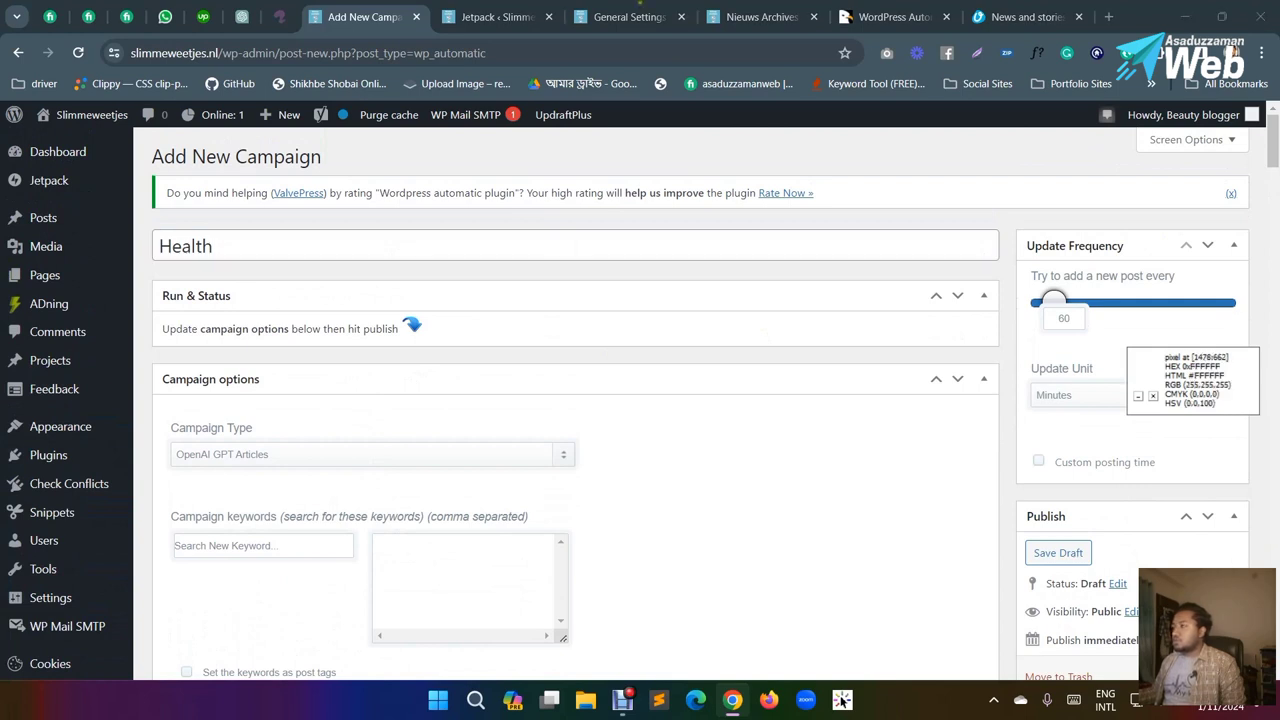
click(868, 550)
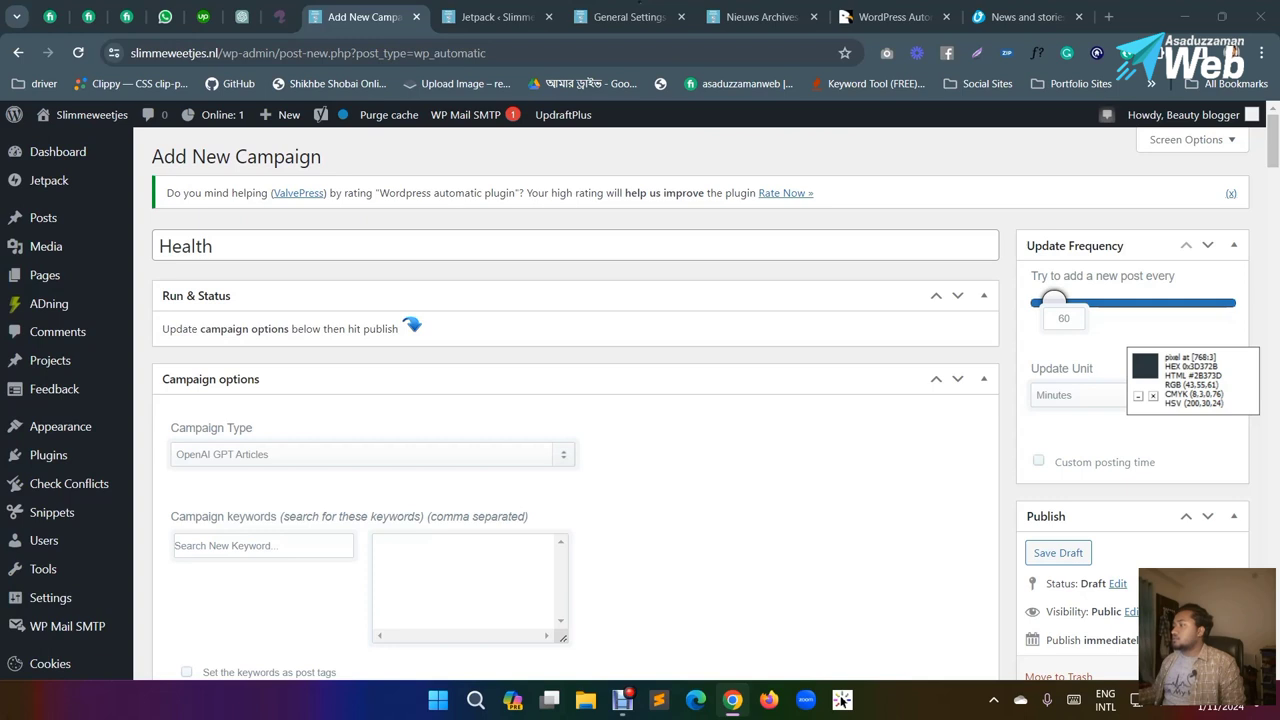
click(406, 371)
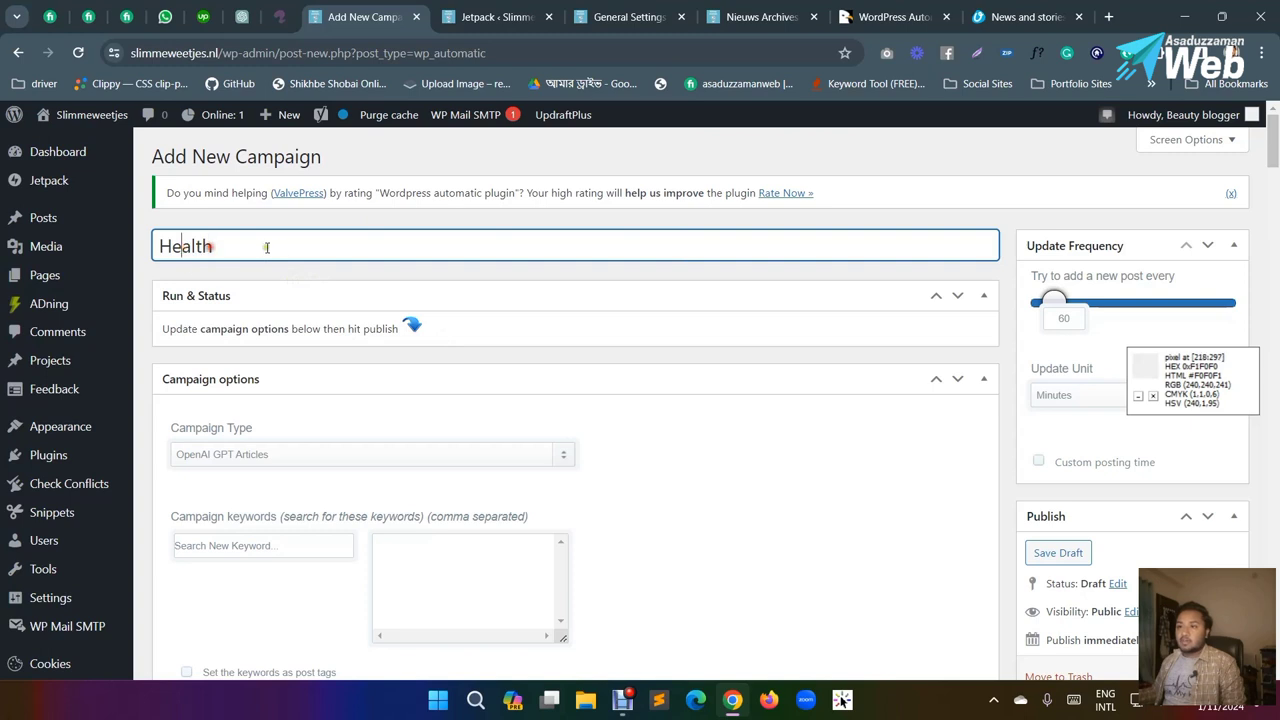
click(190, 247)
double_click(190, 247)
click(190, 247)
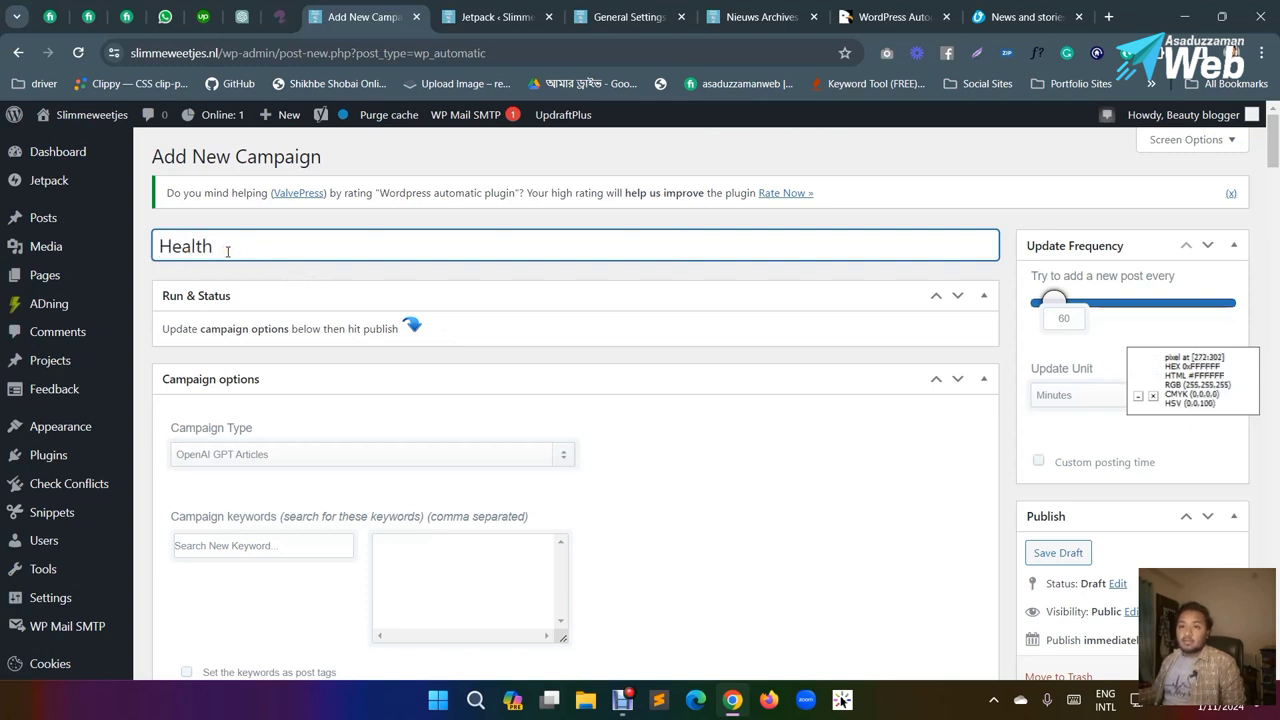
drag(228, 251, 182, 255)
click(214, 251)
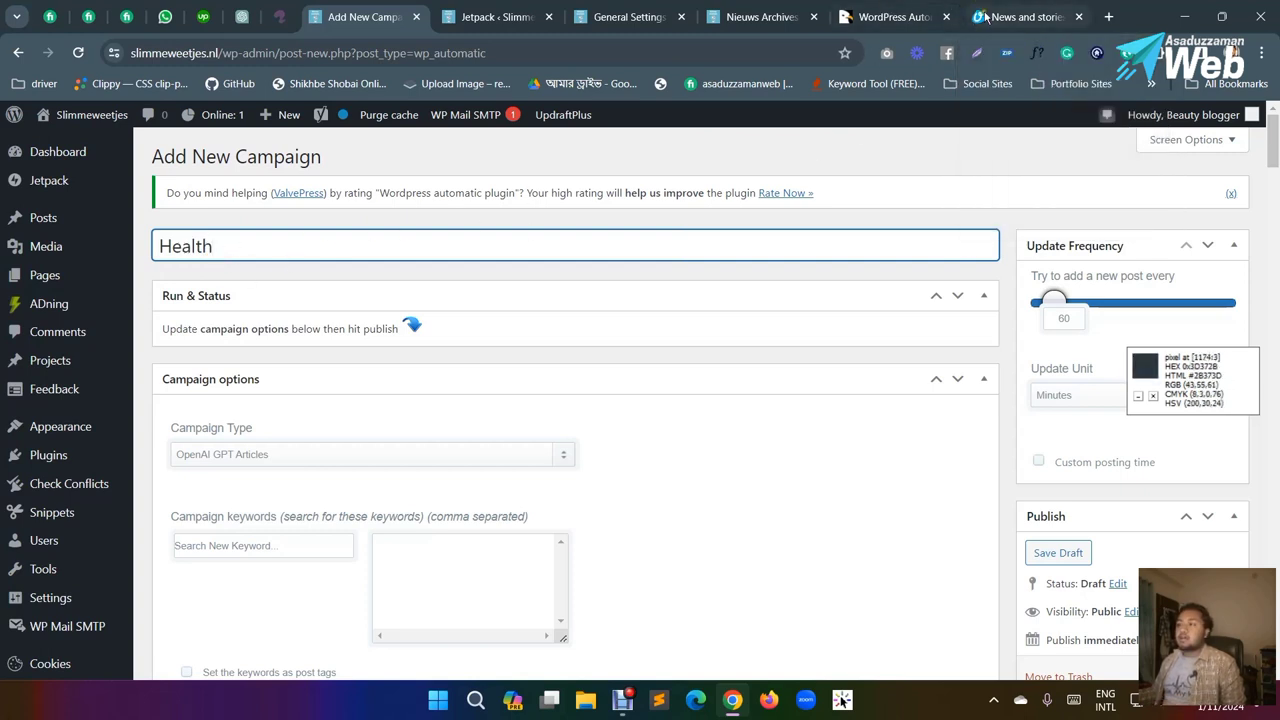
Step: Review the article listings on the Unlimit Health news page, and return to the Add New Campaign form
click(1022, 17)
scroll(250, 400, up, 3)
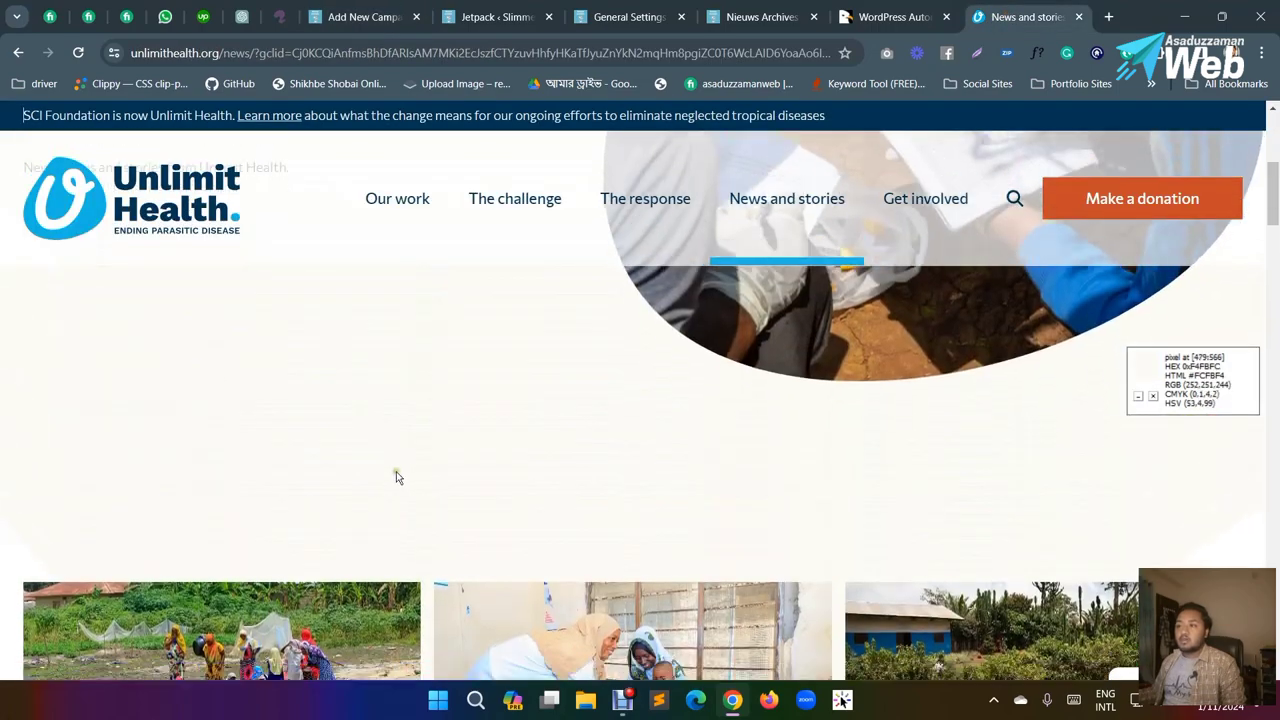
scroll(394, 477, down, 4)
scroll(632, 447, down, 6)
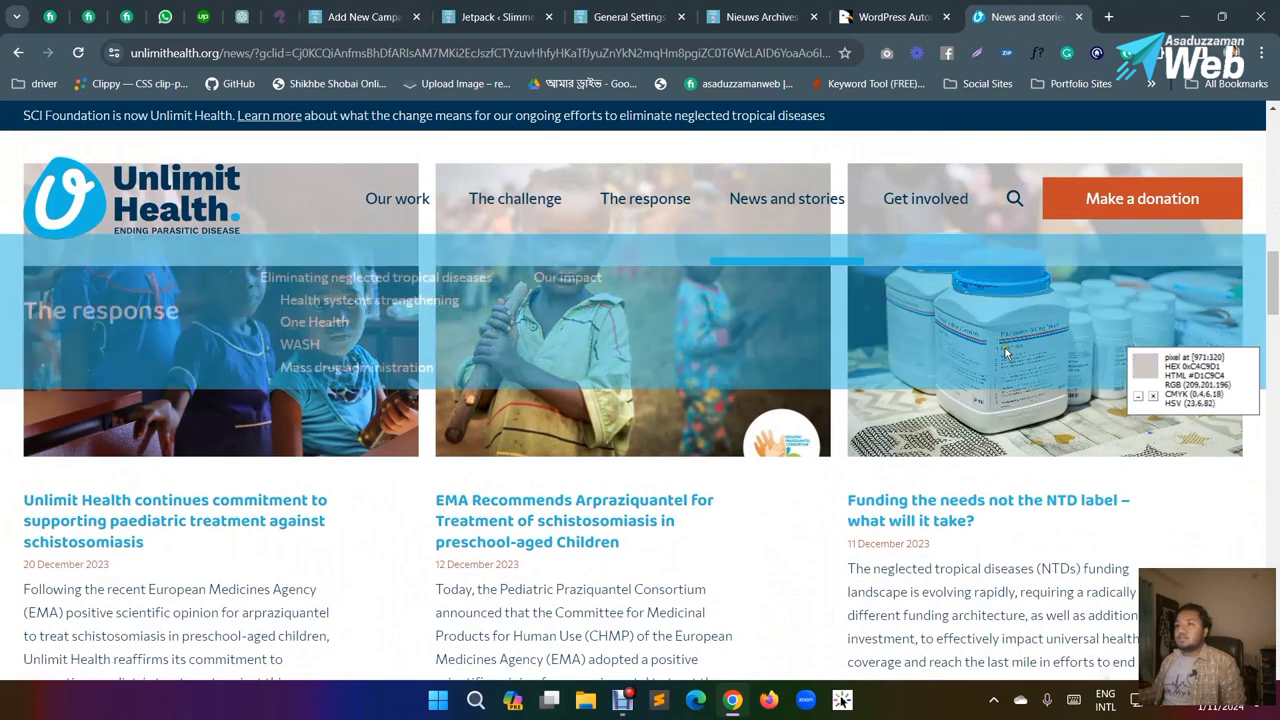
click(380, 14)
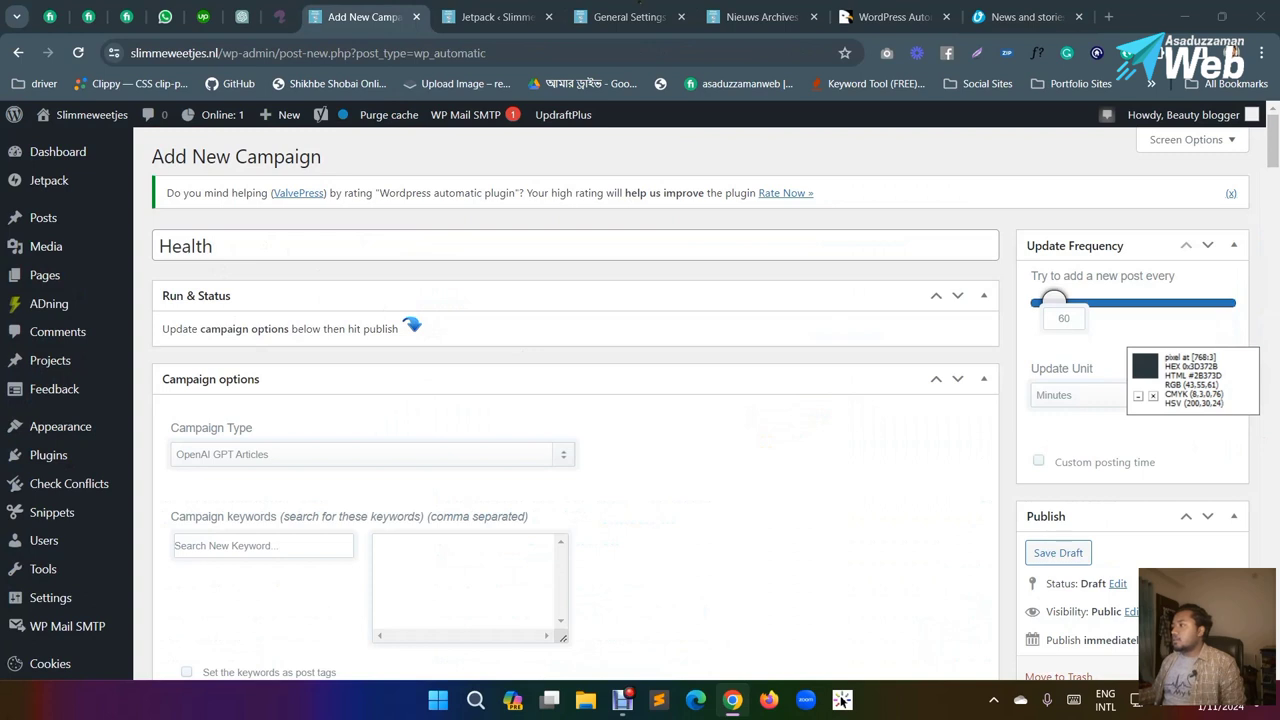
click(842, 700)
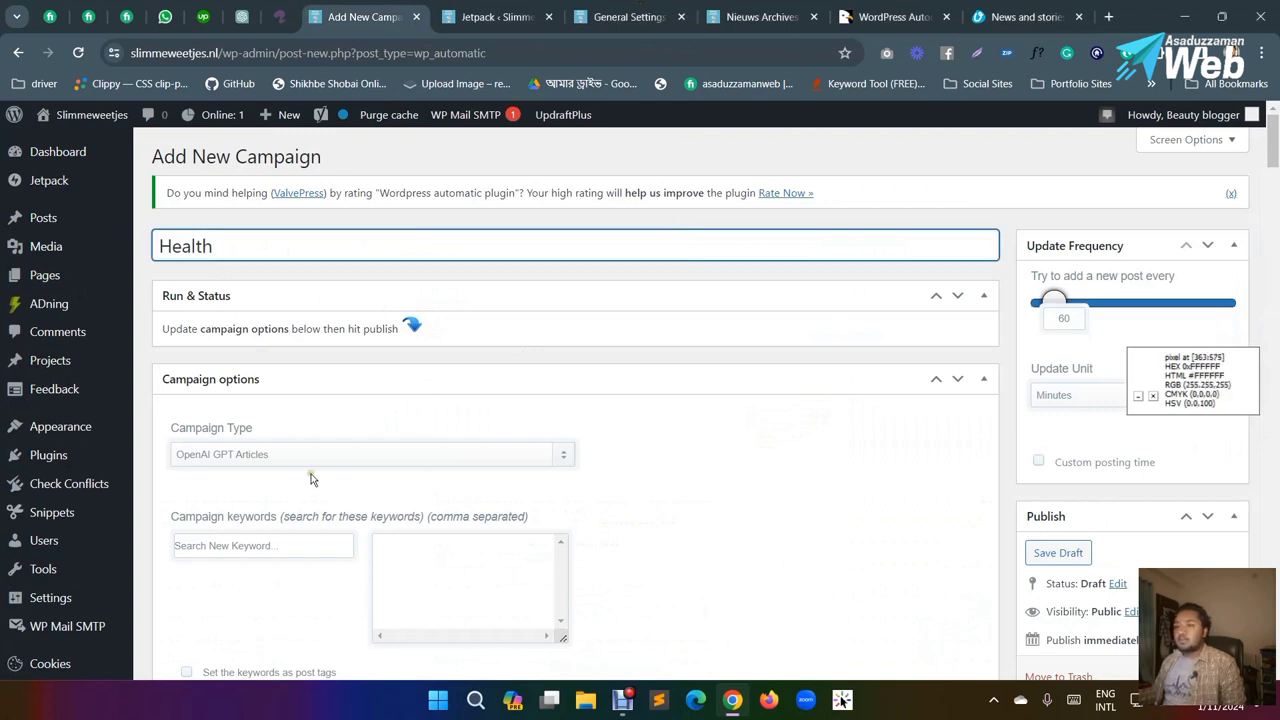
Step: Set the campaign type to Feeds, and place the cursor in the Feeds to post from box
scroll(329, 409, down, 2)
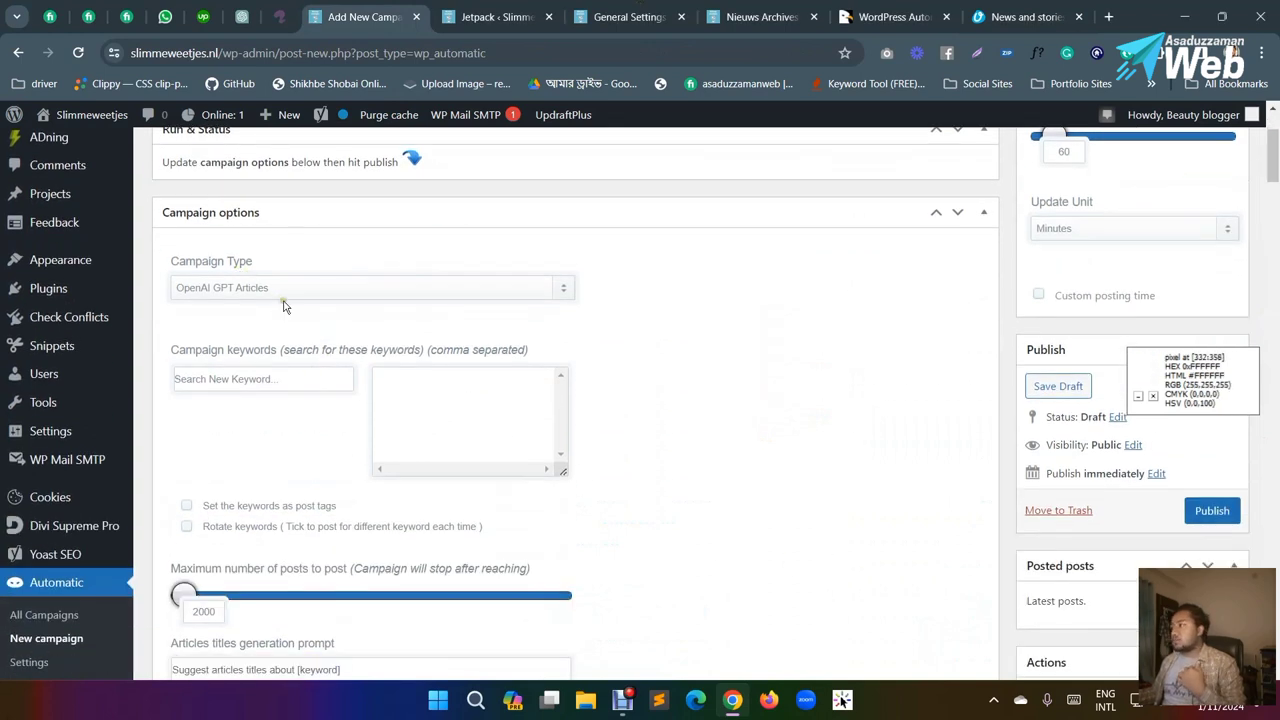
scroll(332, 323, up, 2)
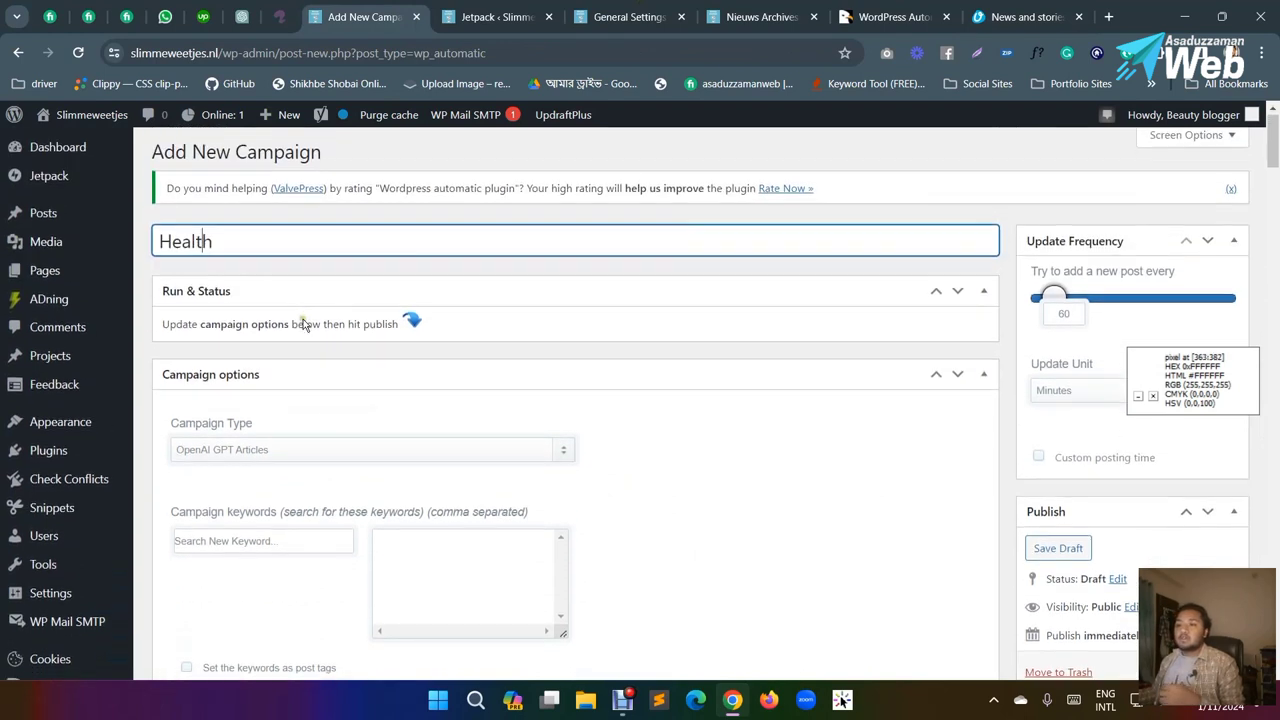
scroll(250, 326, down, 1)
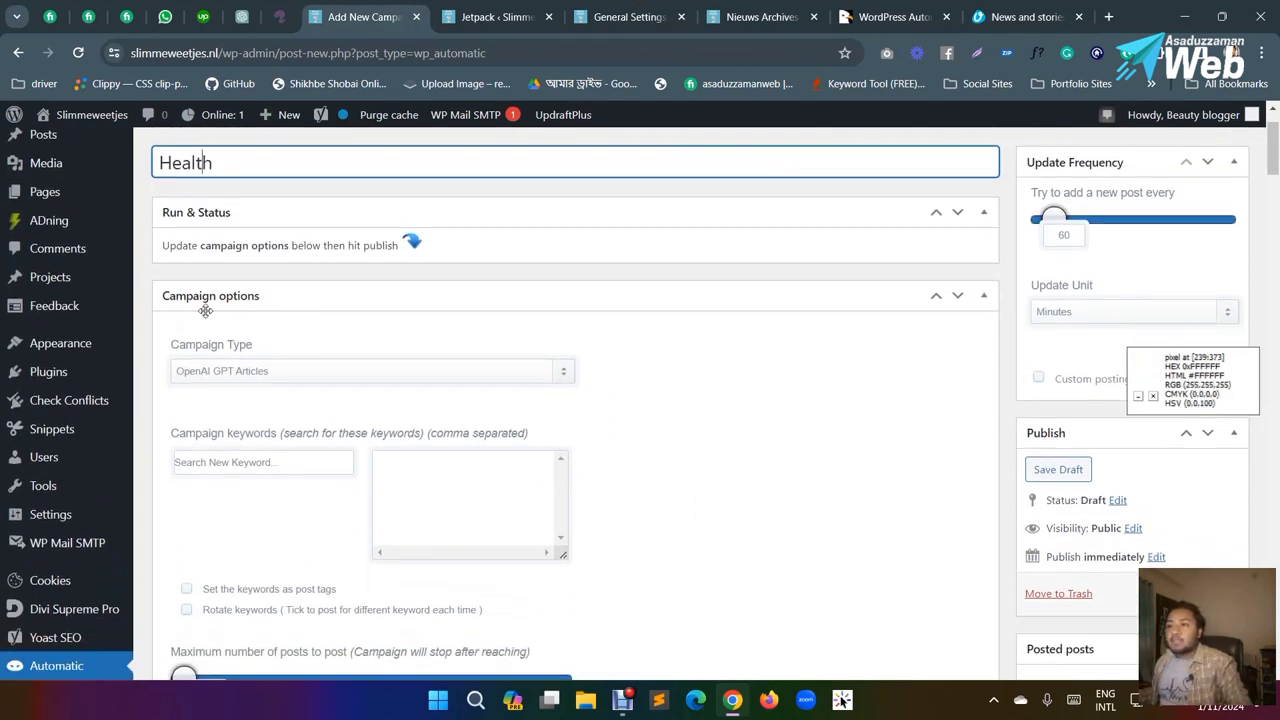
scroll(278, 337, down, 1)
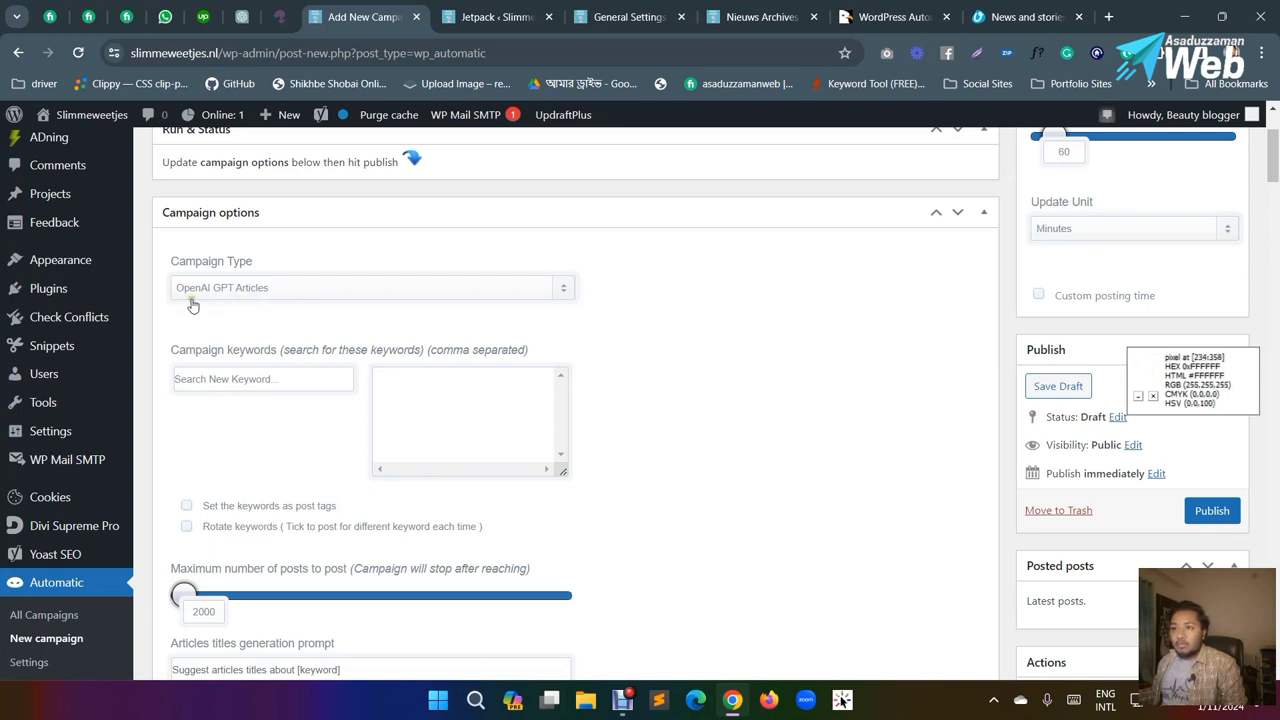
click(251, 294)
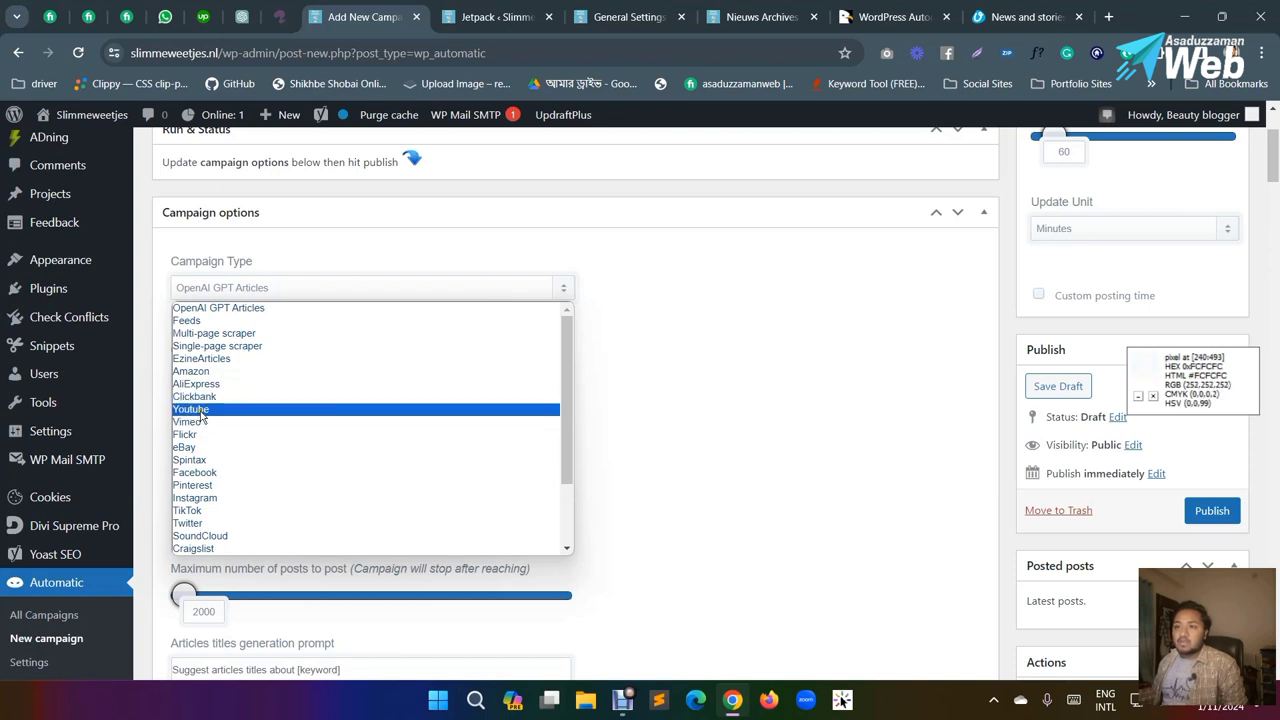
scroll(190, 486, down, 1)
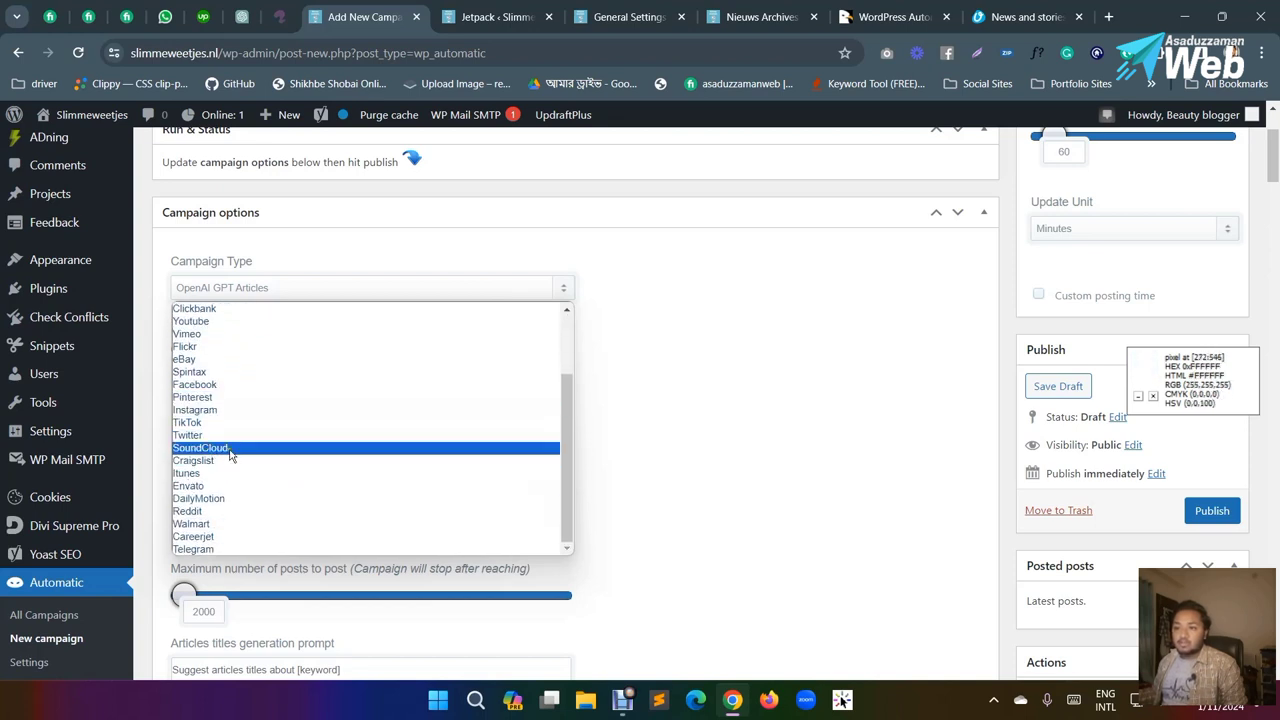
scroll(225, 445, up, 1)
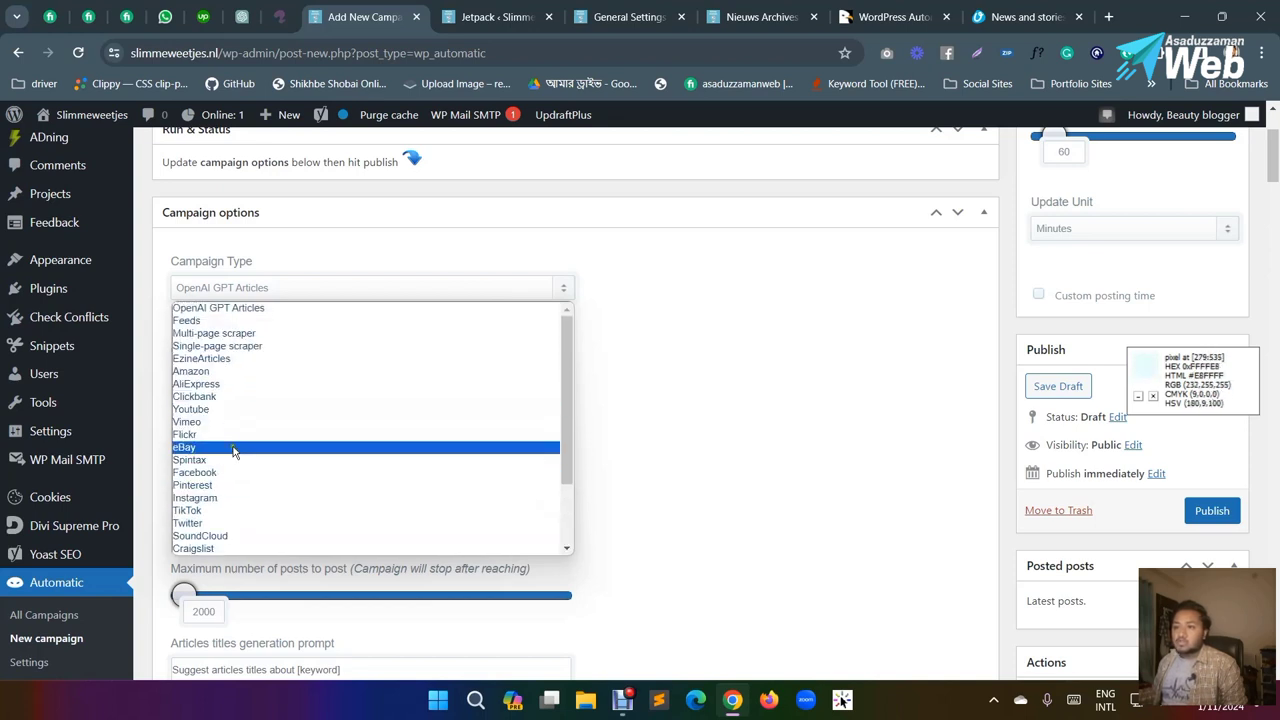
click(194, 321)
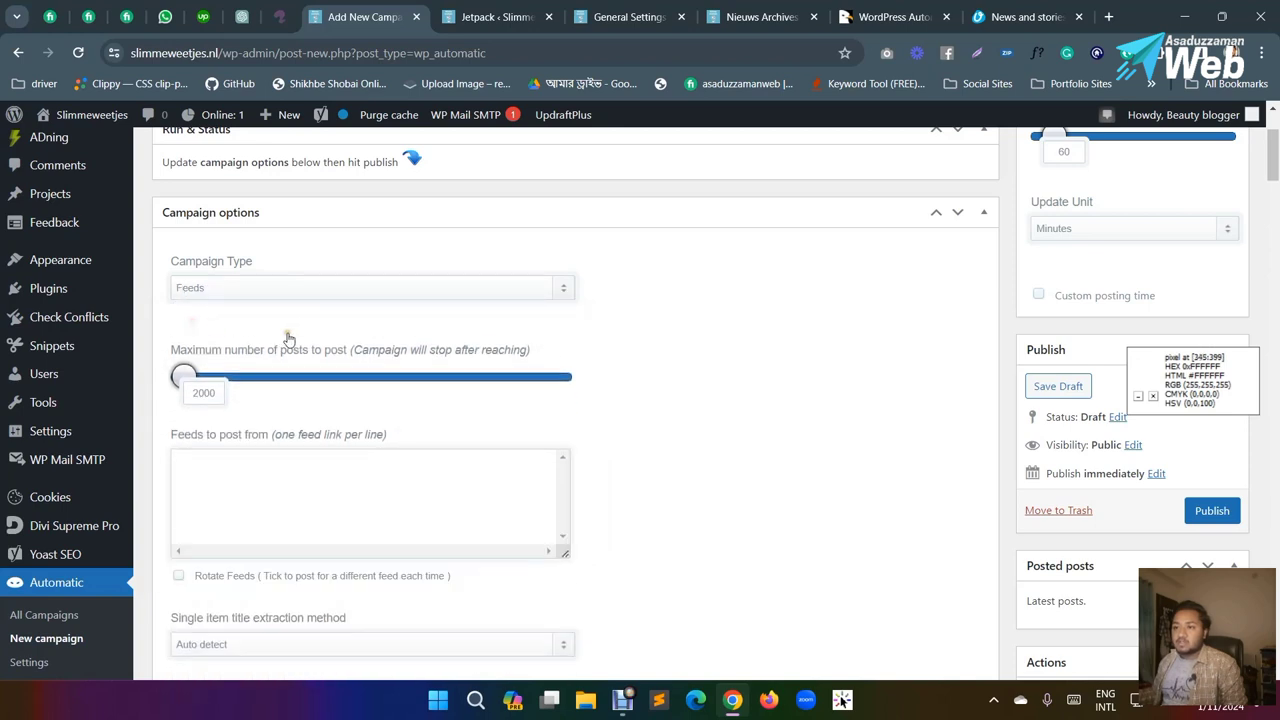
scroll(288, 340, down, 1)
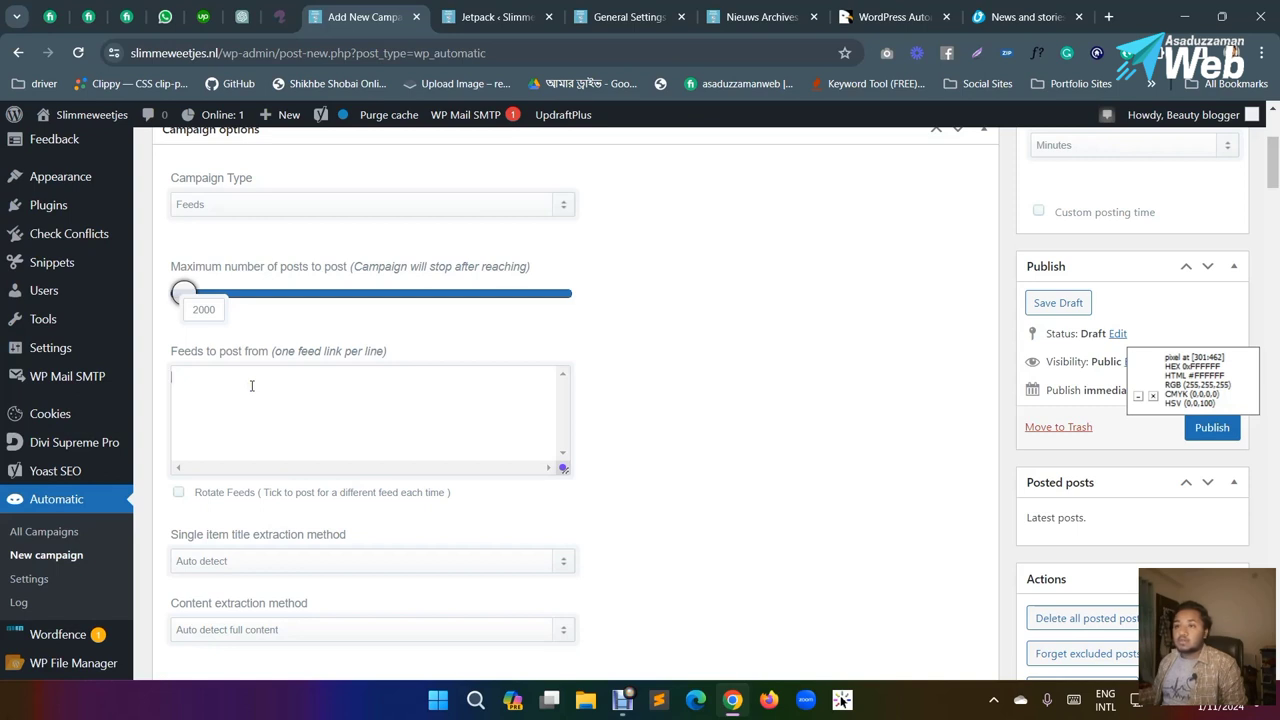
click(193, 392)
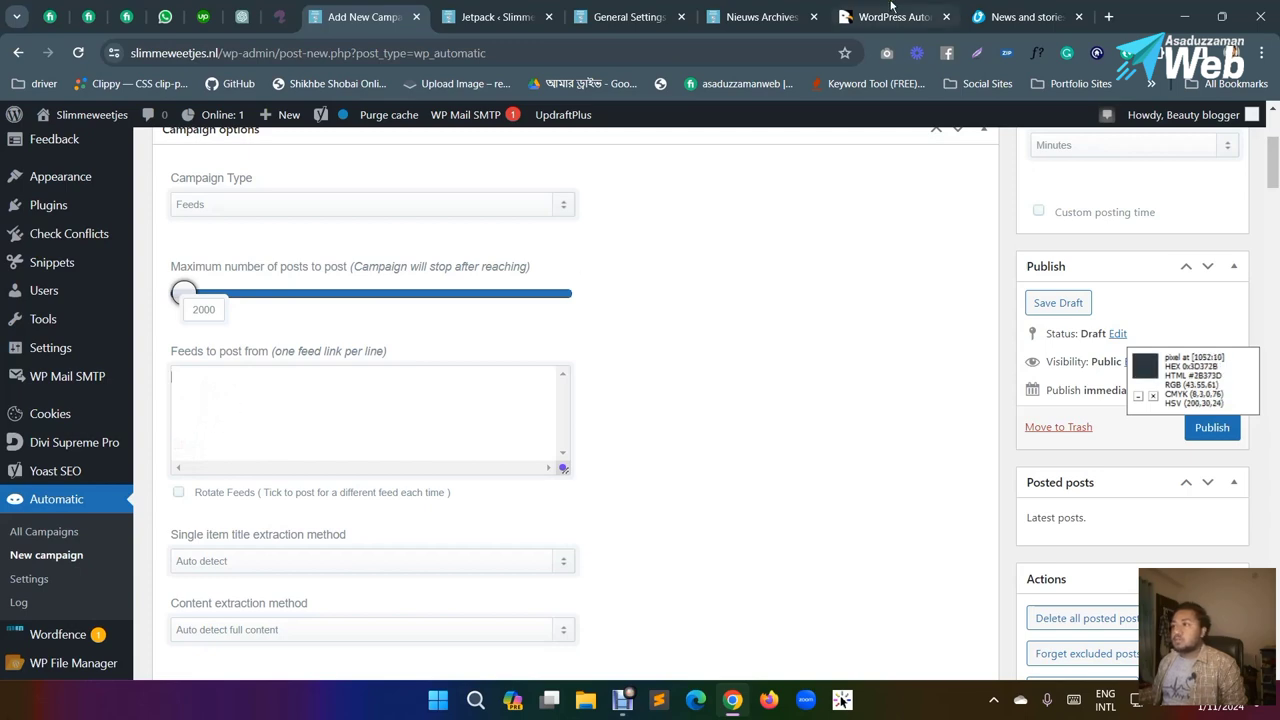
Step: Look over the Unlimit Health page and load its News and stories section at the plain unlimithealth.org/news/ address
click(1022, 17)
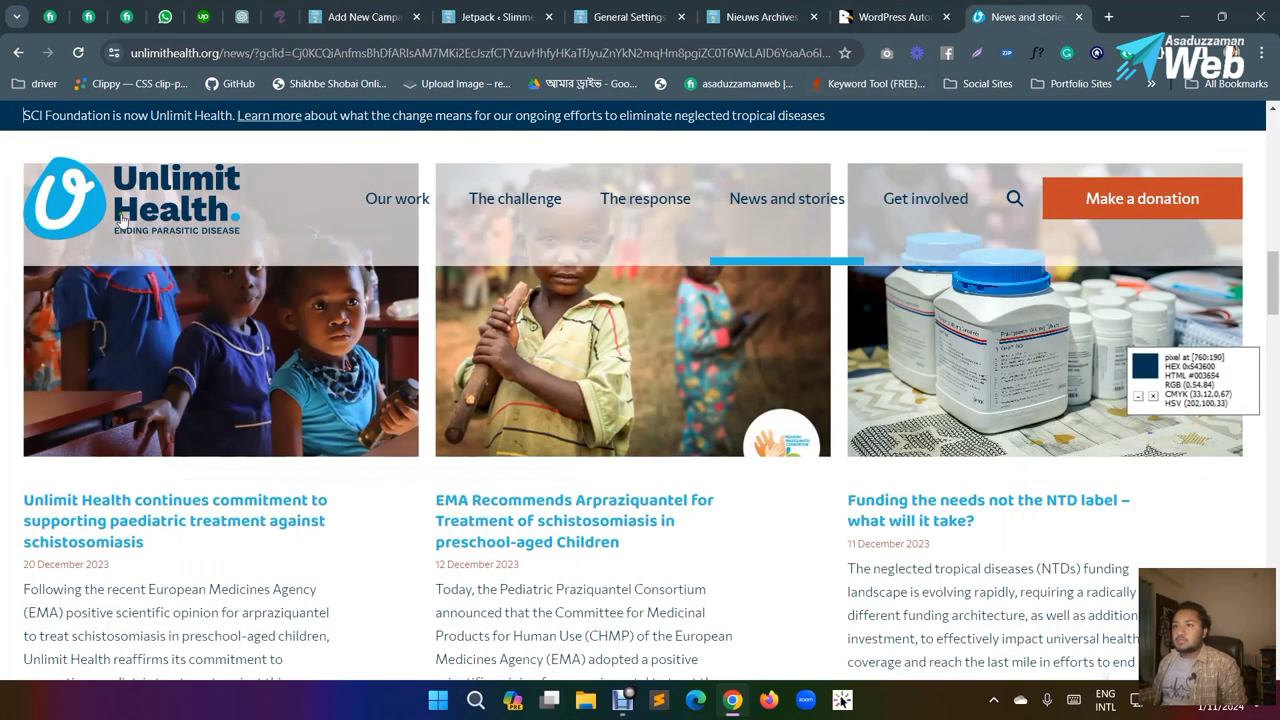
scroll(230, 300, up, 5)
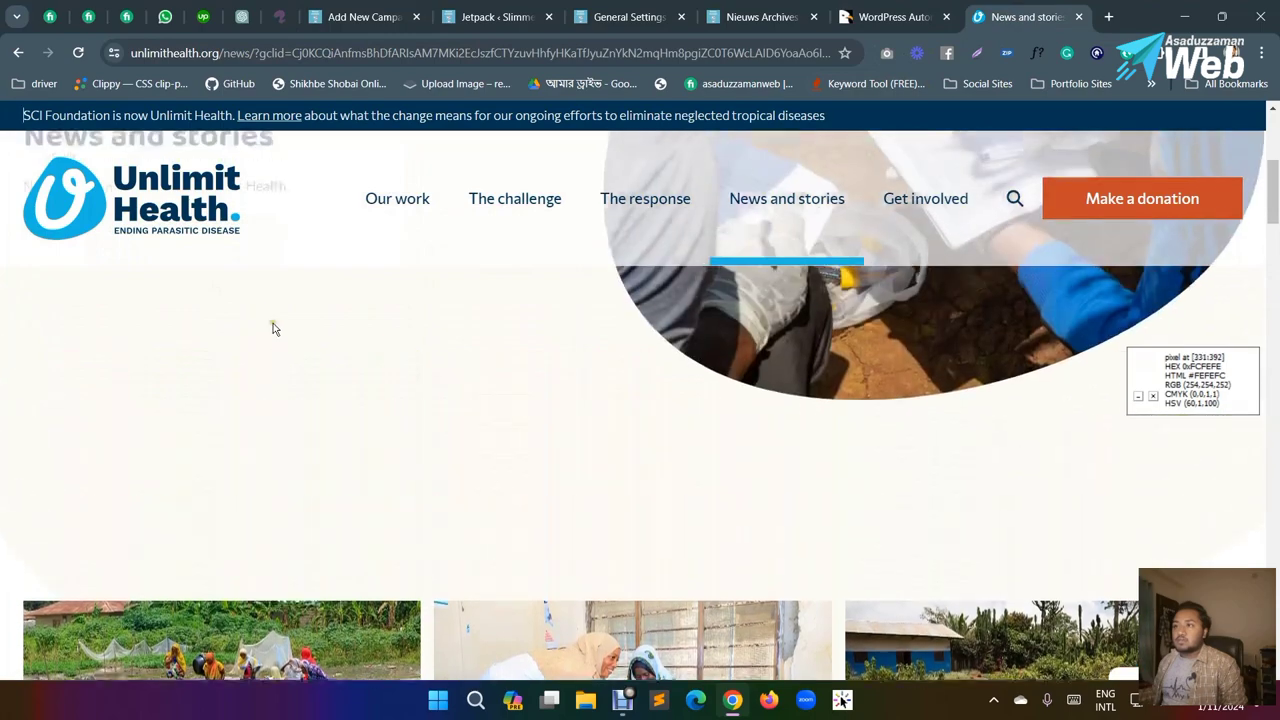
scroll(400, 335, down, 5)
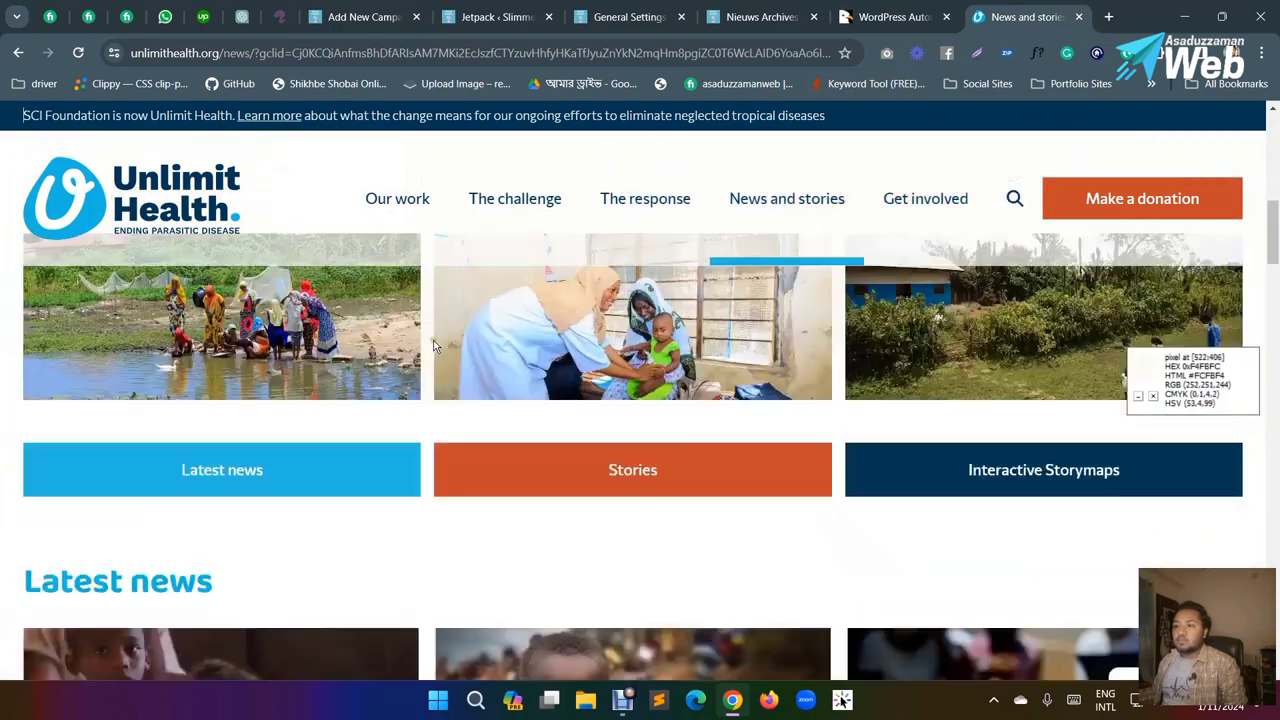
scroll(341, 377, up, 5)
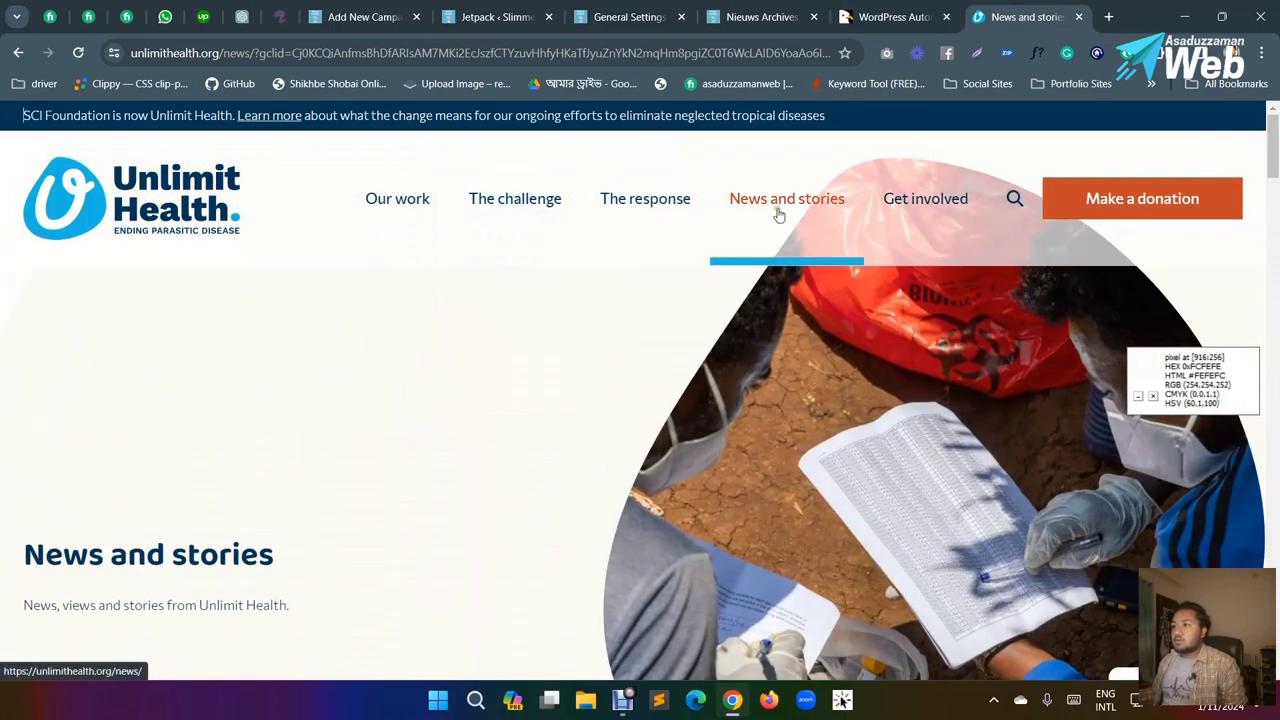
mouse_move(531, 213)
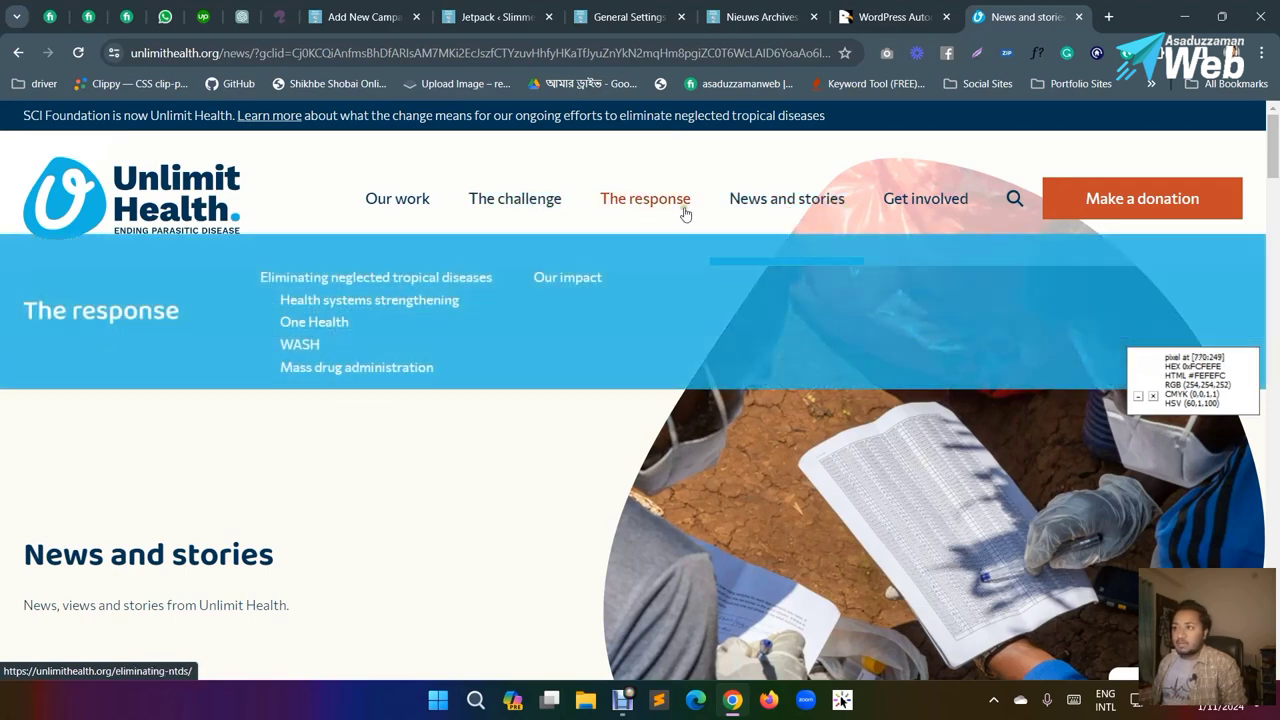
scroll(451, 451, down, 8)
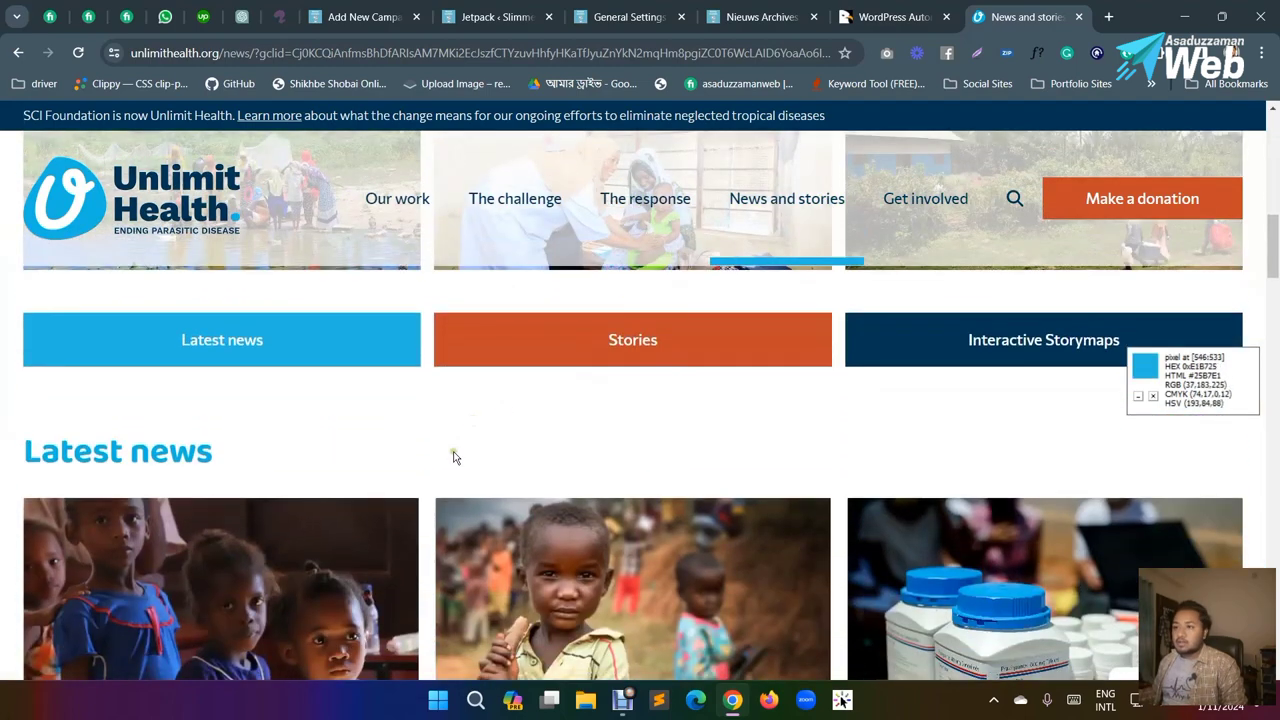
scroll(314, 454, up, 8)
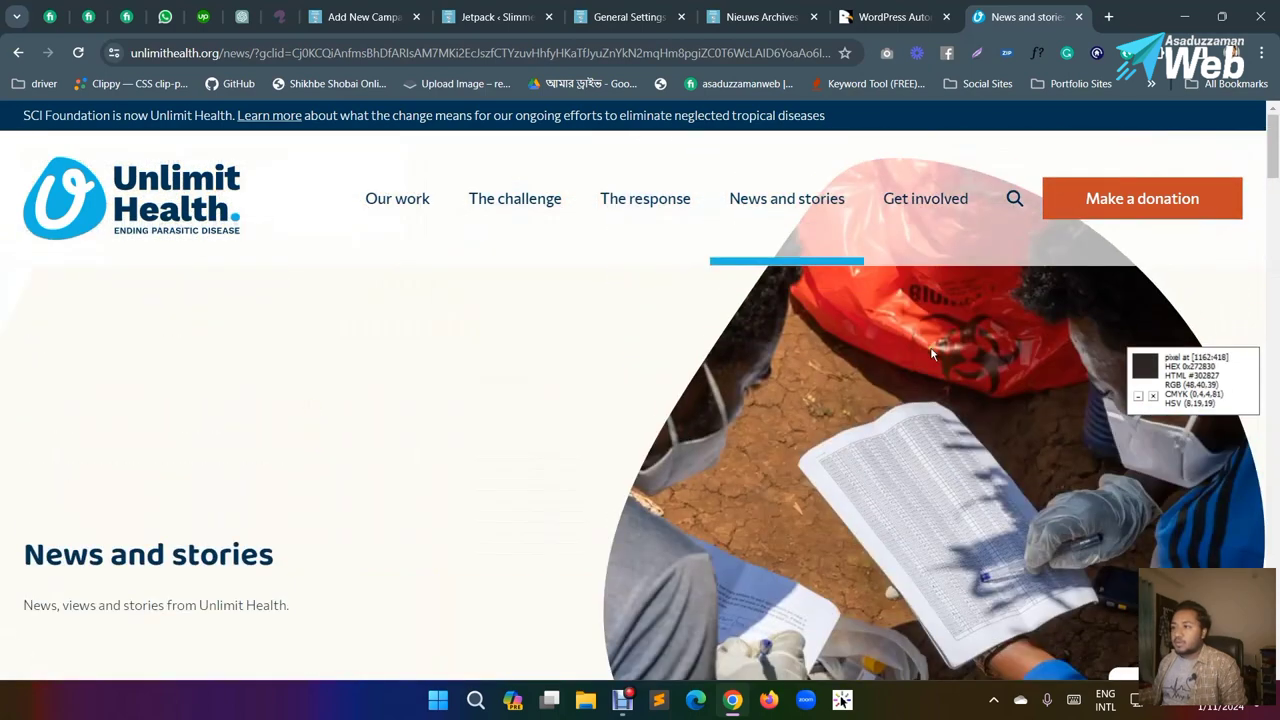
click(811, 203)
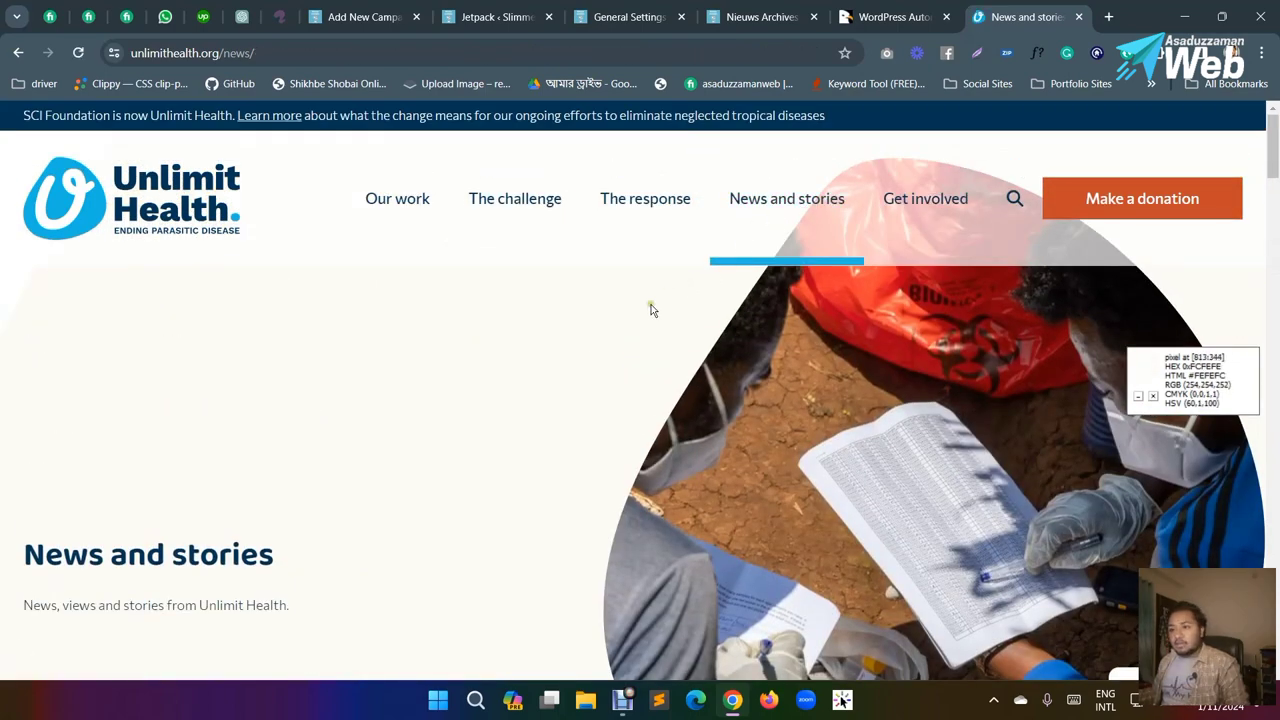
Step: Examine the Latest news and Stories listings on the Unlimit Health News and stories page
scroll(600, 340, down, 4)
scroll(611, 339, down, 3)
scroll(294, 386, up, 7)
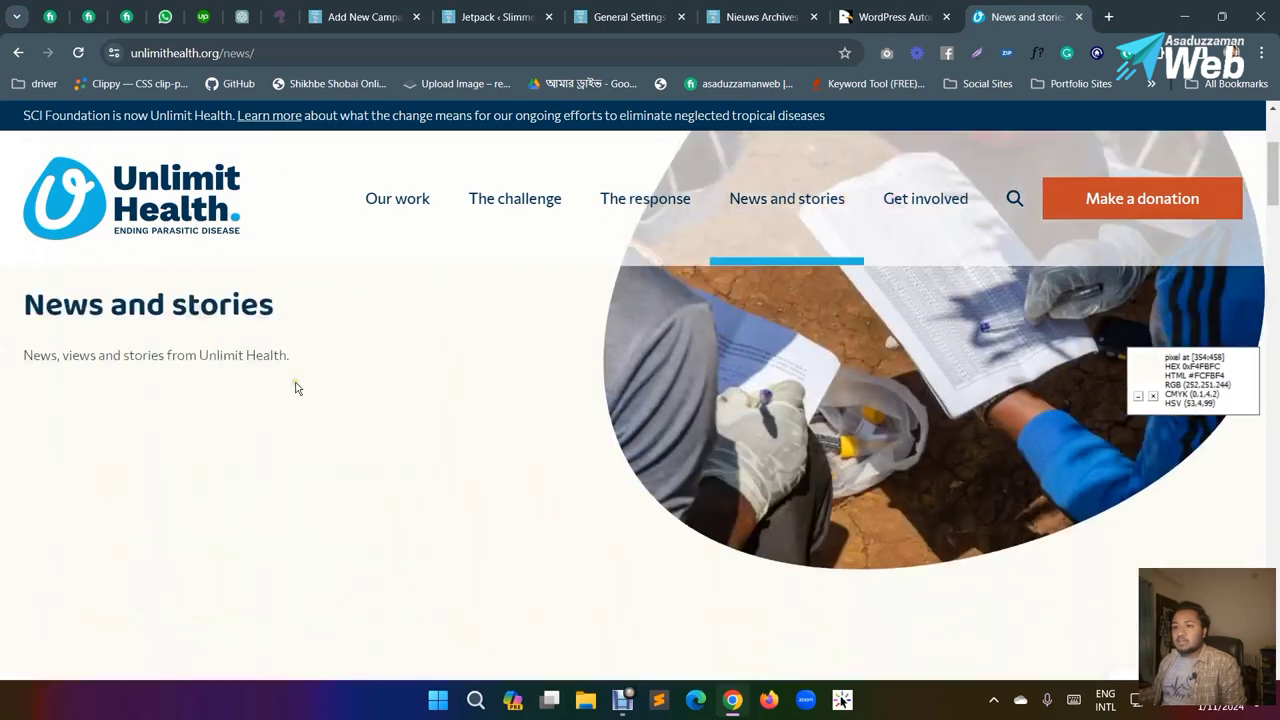
scroll(97, 398, down, 5)
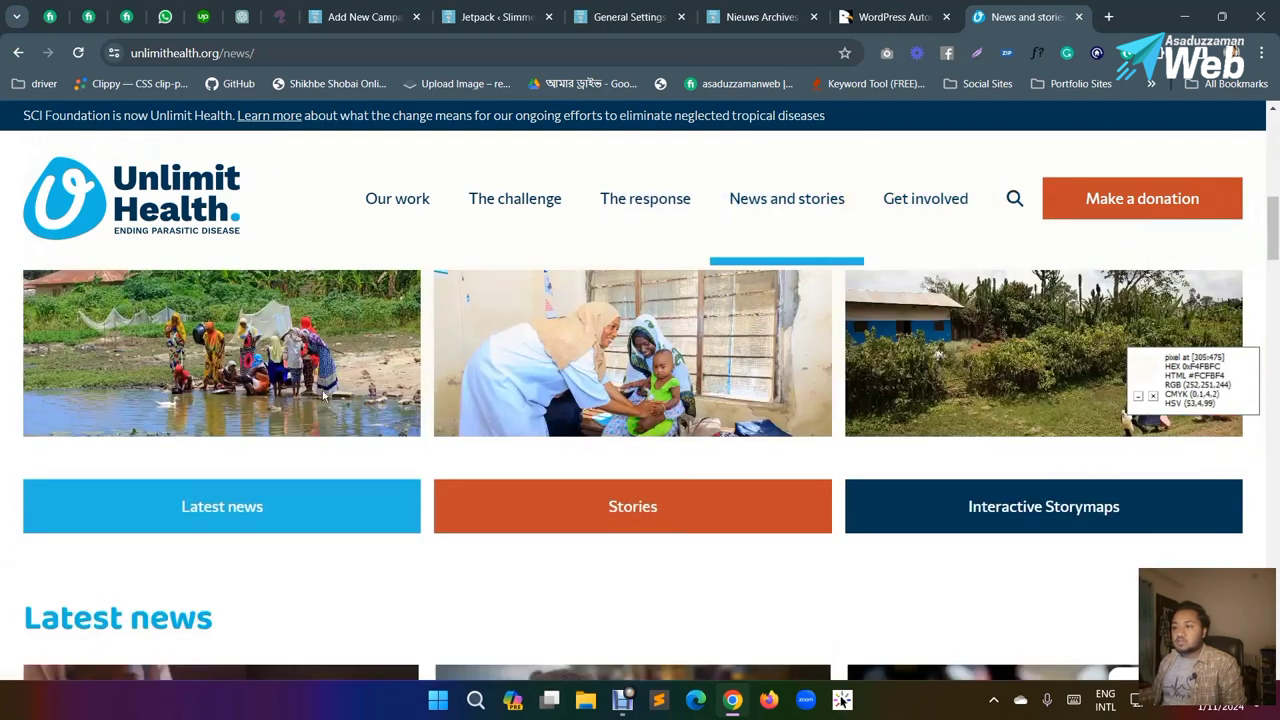
click(280, 537)
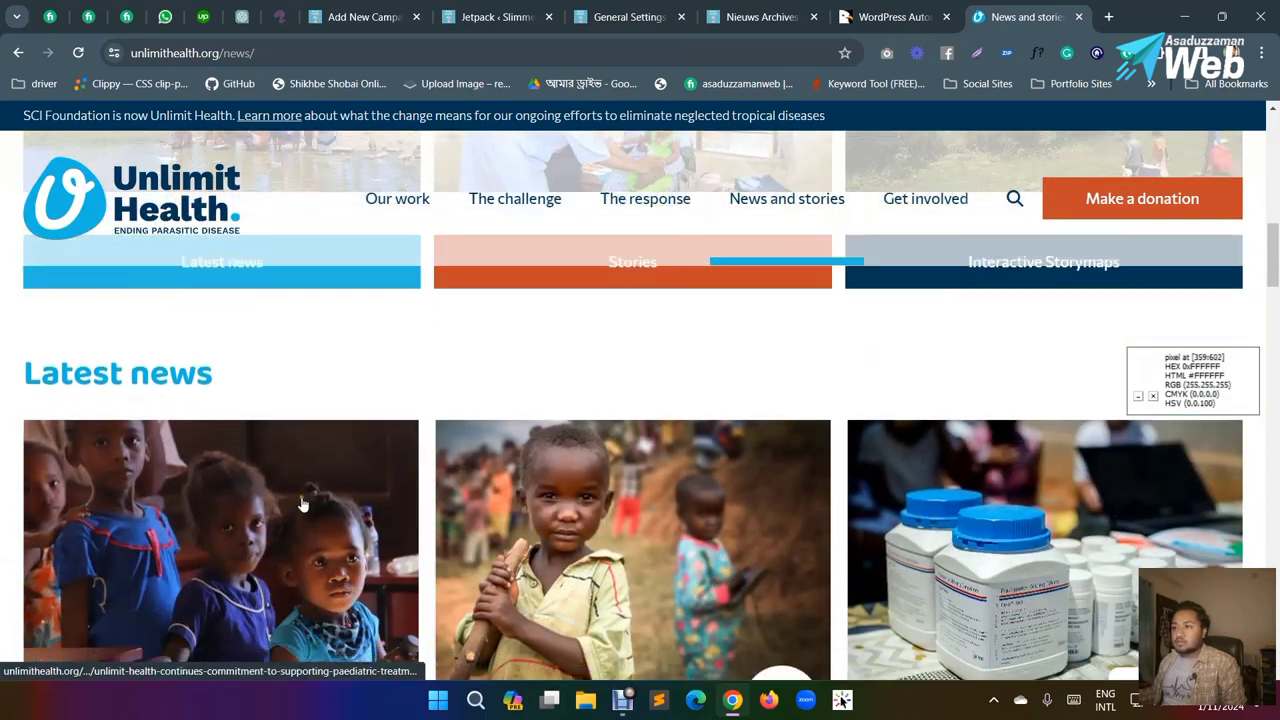
scroll(351, 508, down, 10)
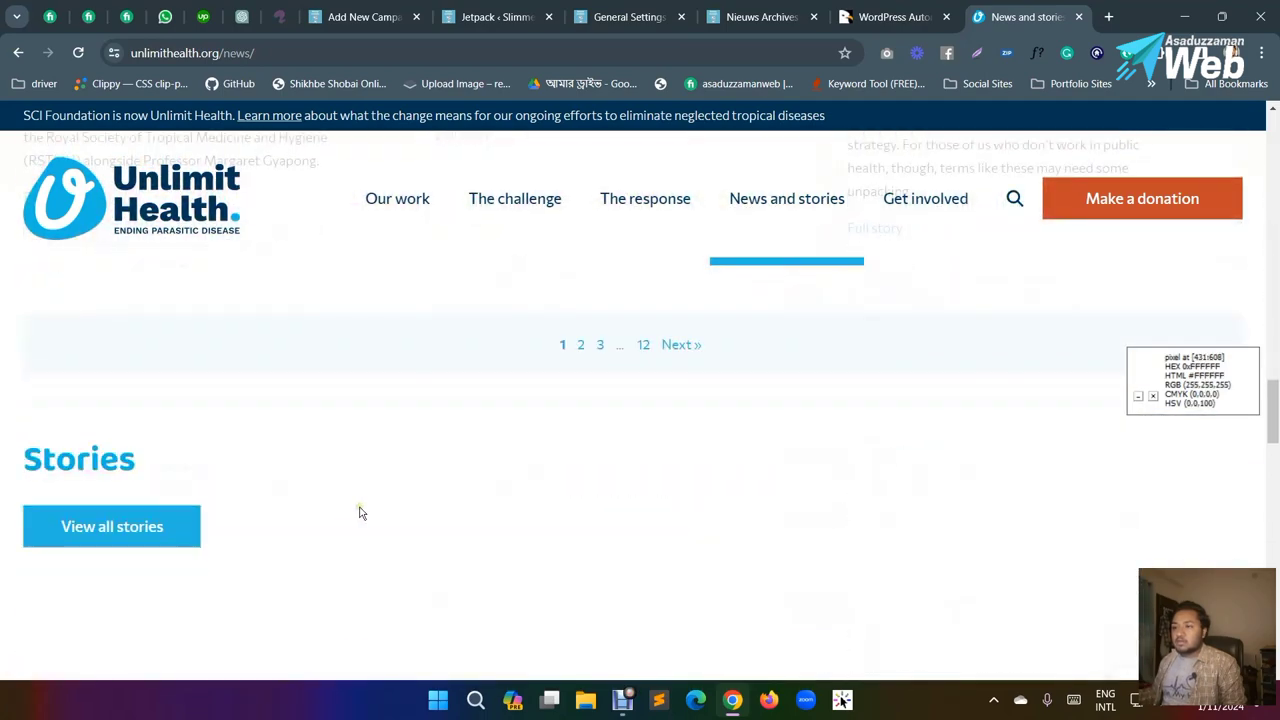
scroll(370, 520, up, 10)
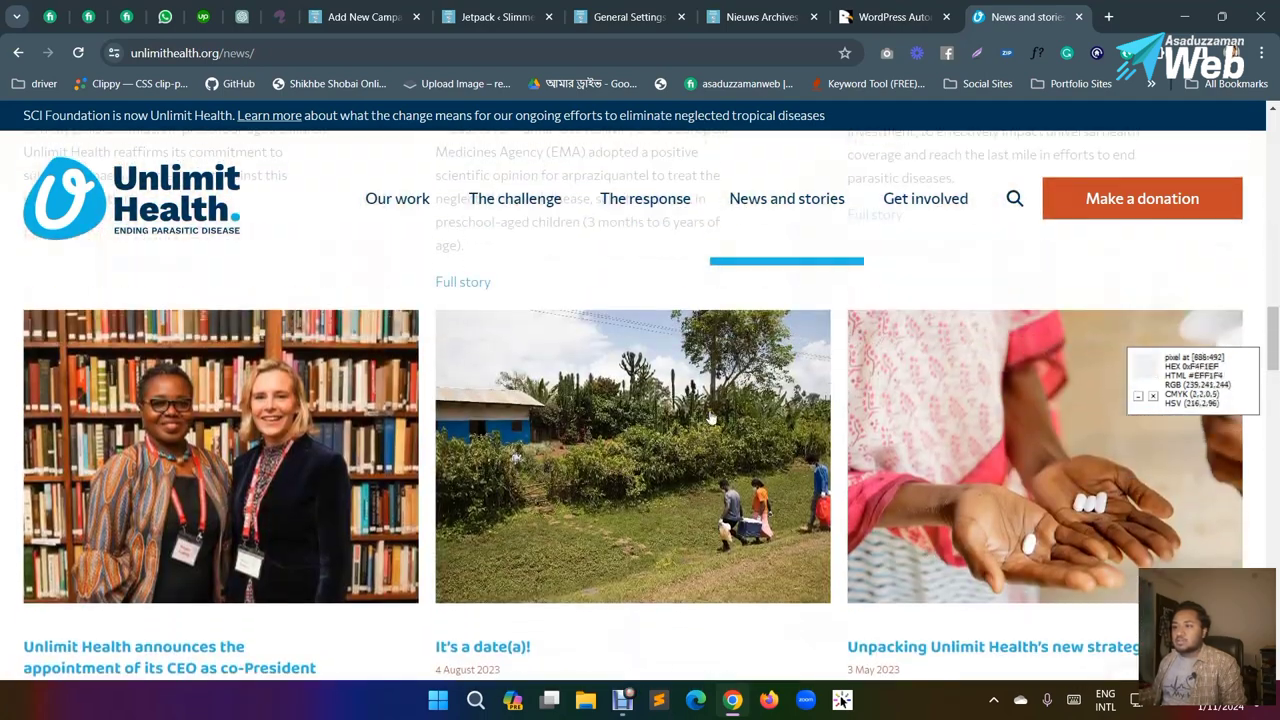
scroll(710, 418, up, 10)
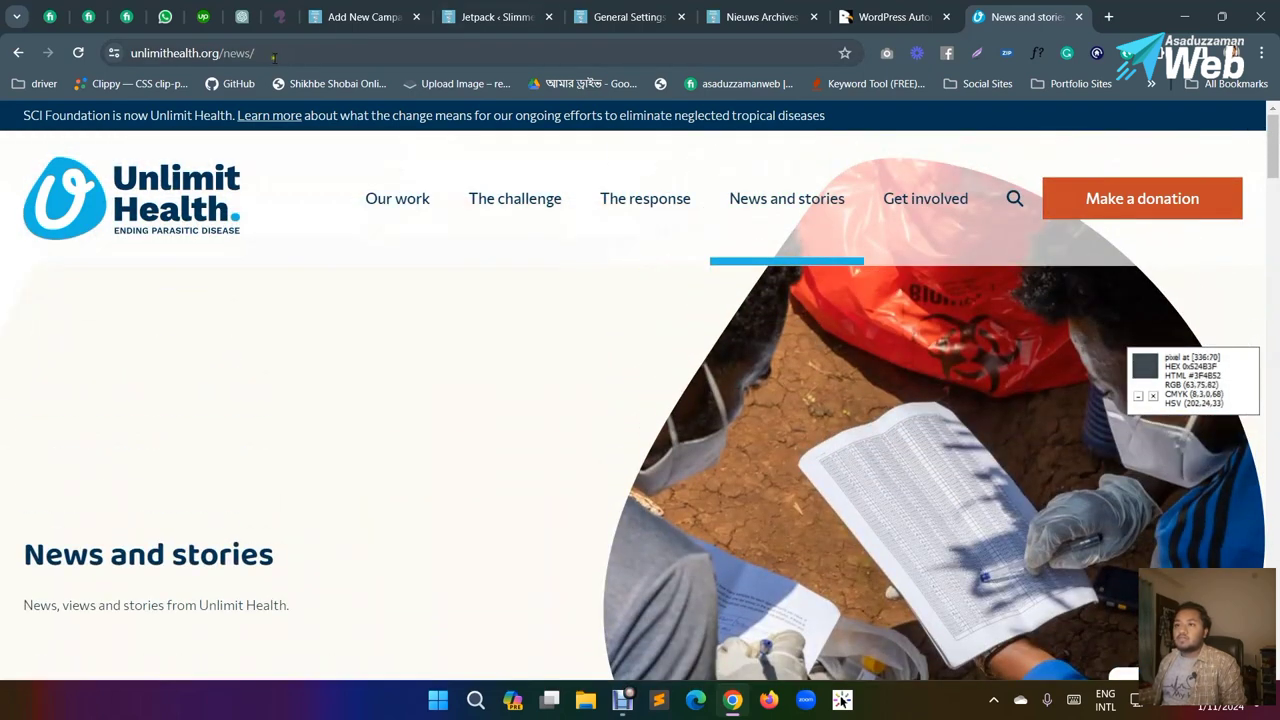
click(213, 53)
click(292, 53)
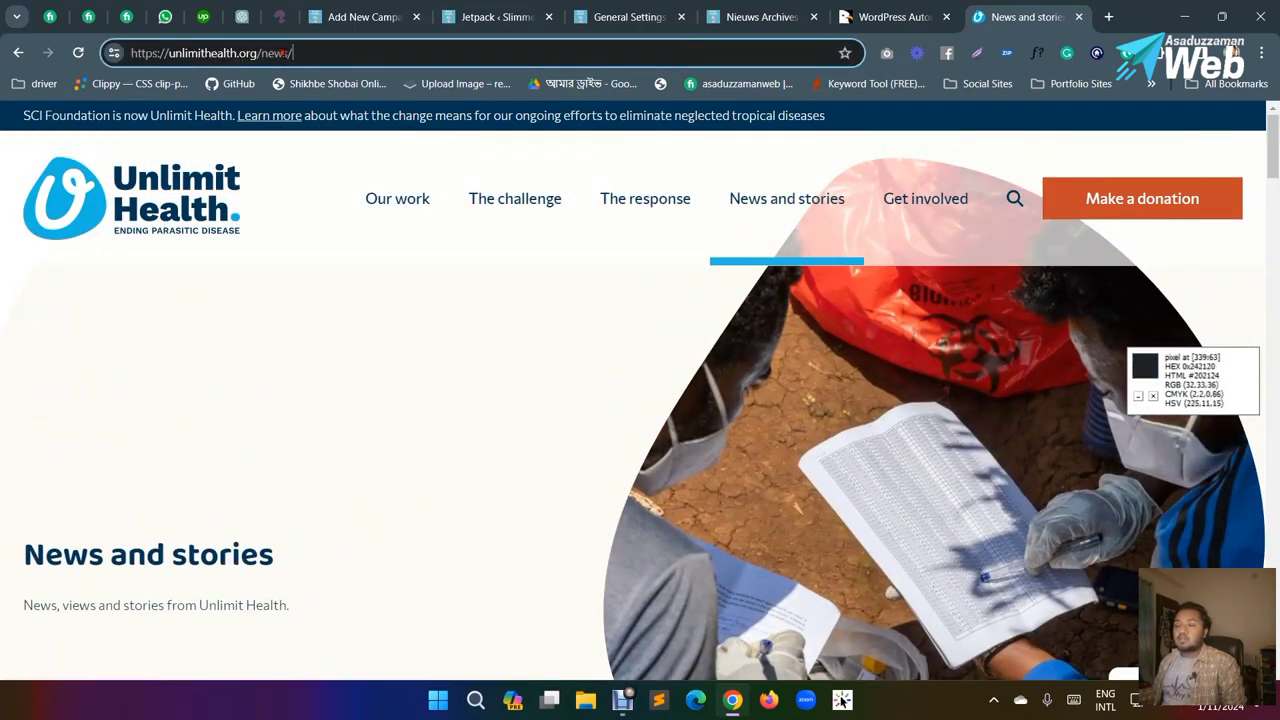
triple_click(225, 53)
right_click(216, 54)
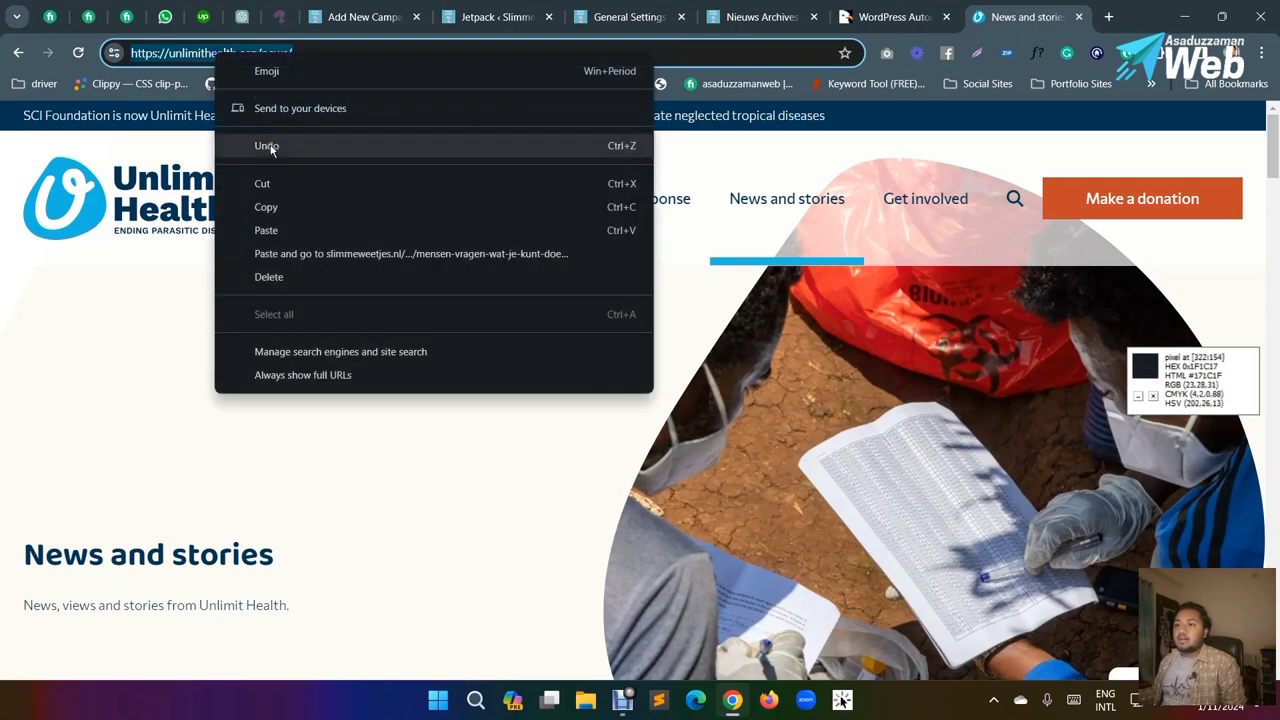
click(266, 206)
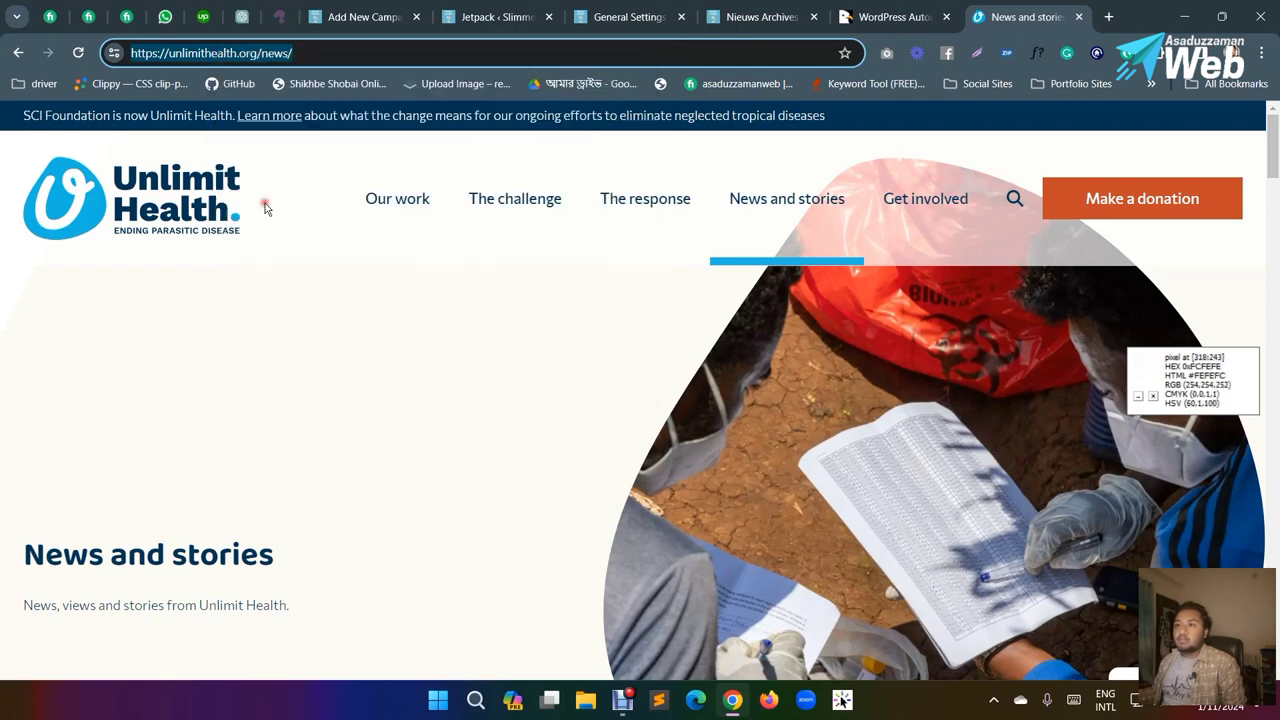
click(355, 16)
right_click(298, 404)
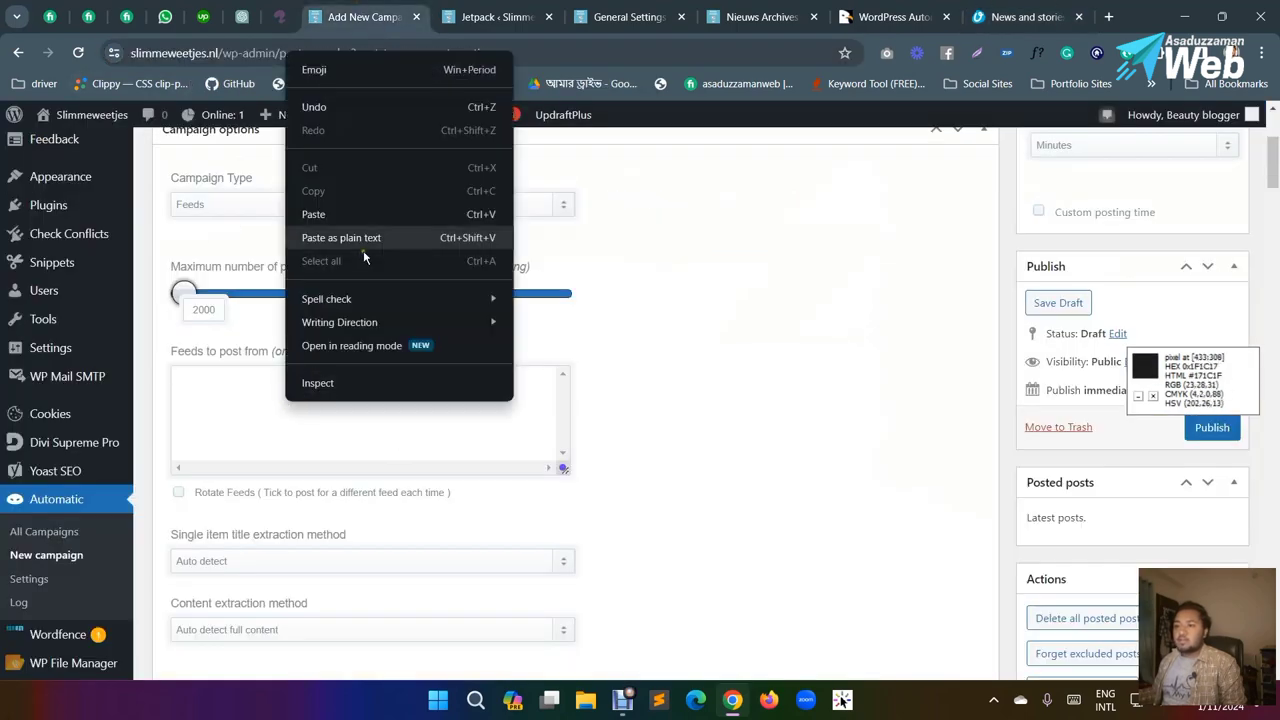
click(348, 214)
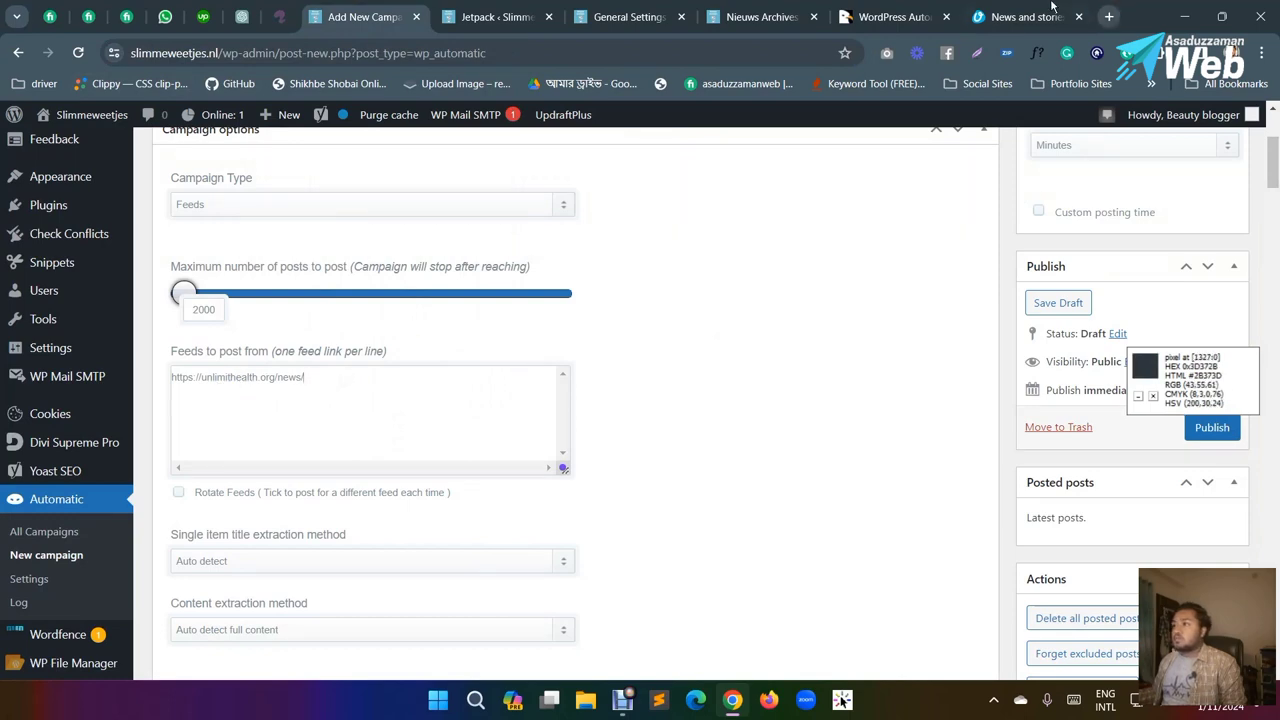
Step: Recheck the source news page, and review the campaign's extraction and import options, including the Don't strip script tags setting
click(1022, 17)
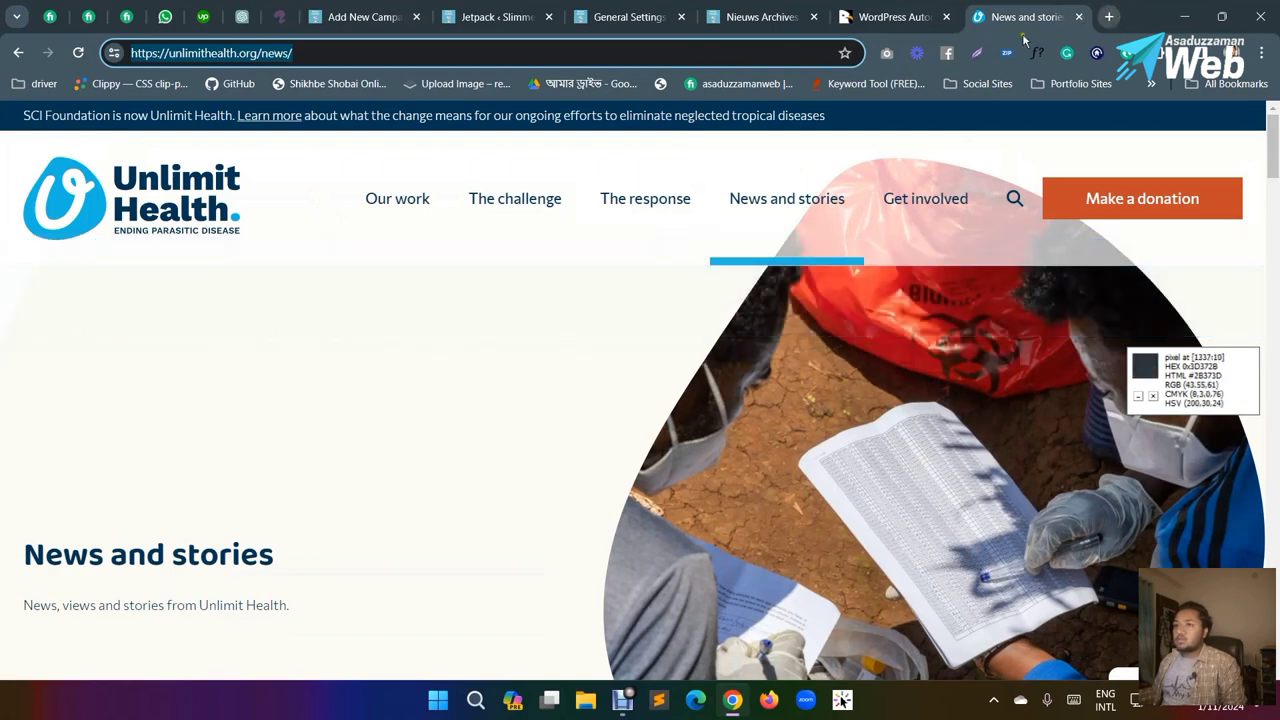
click(368, 17)
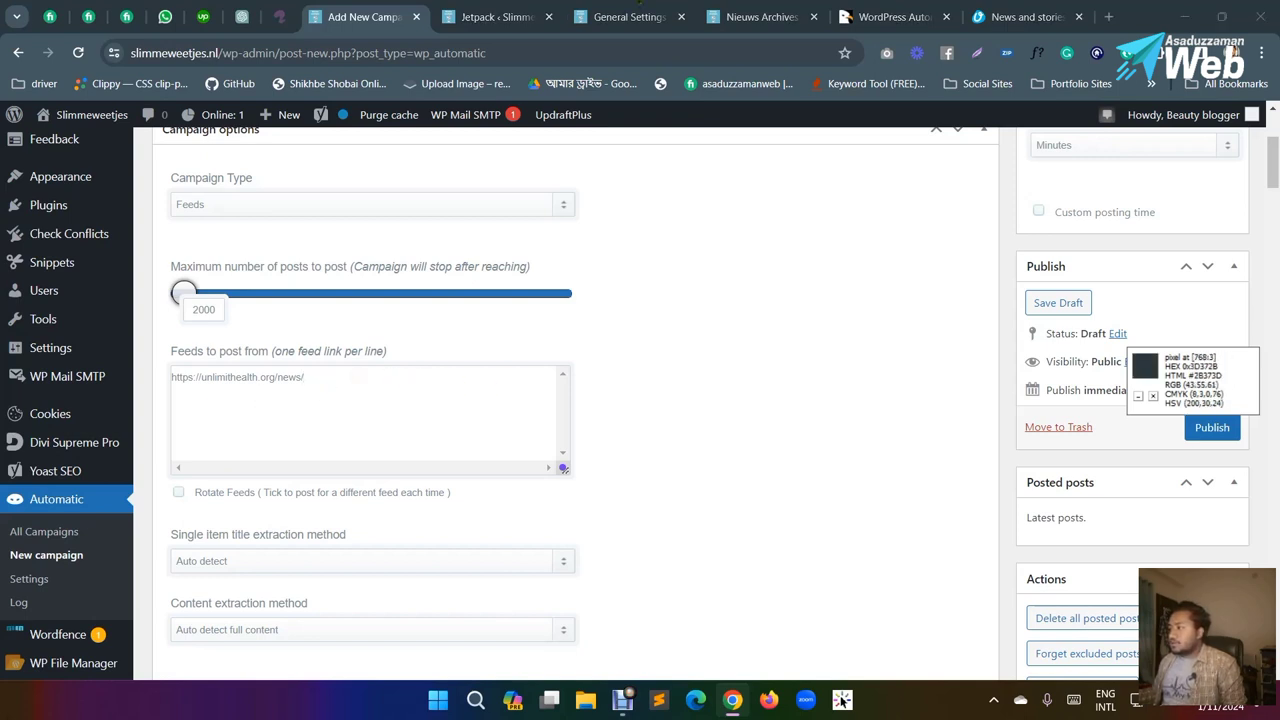
scroll(305, 466, down, 2)
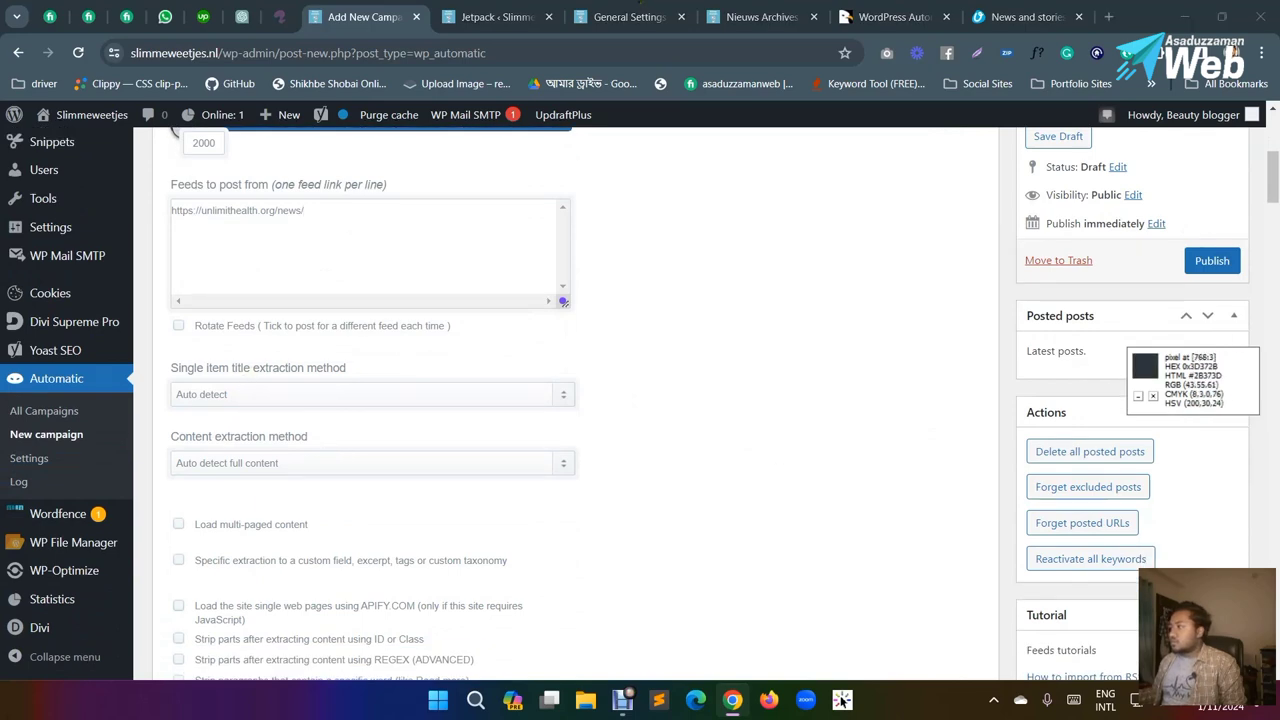
scroll(212, 290, down, 3)
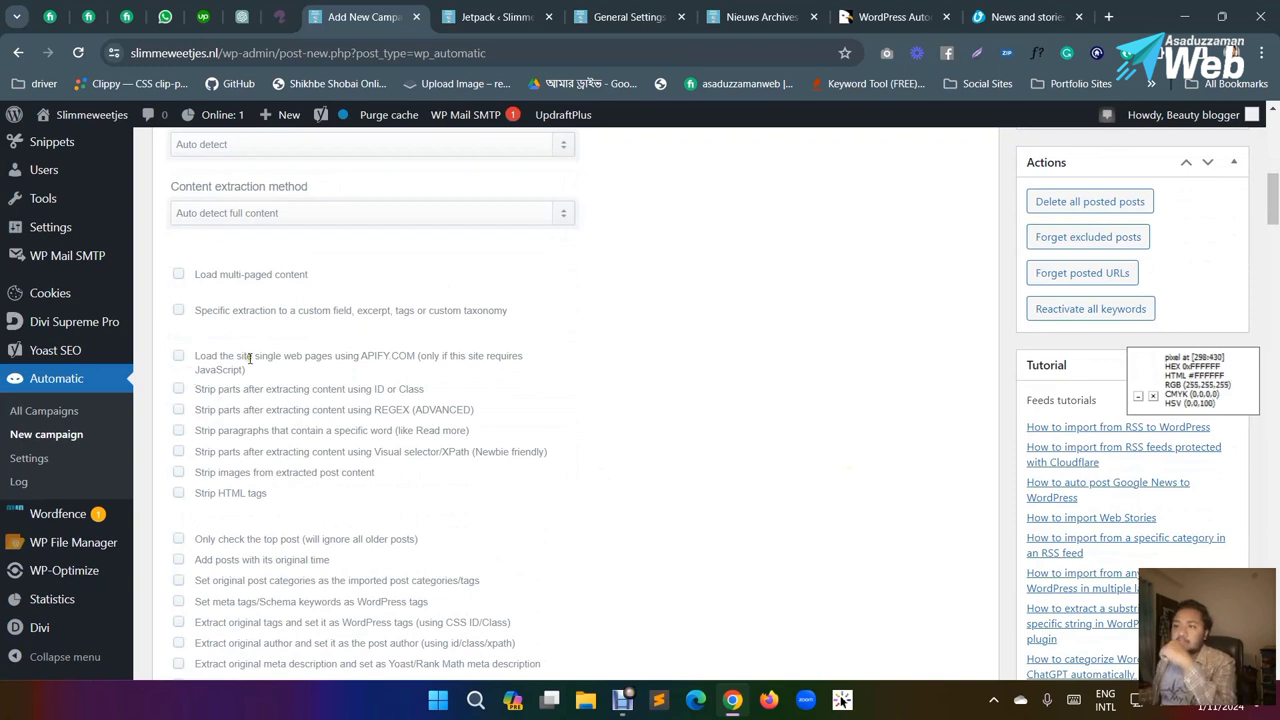
scroll(259, 368, up, 1)
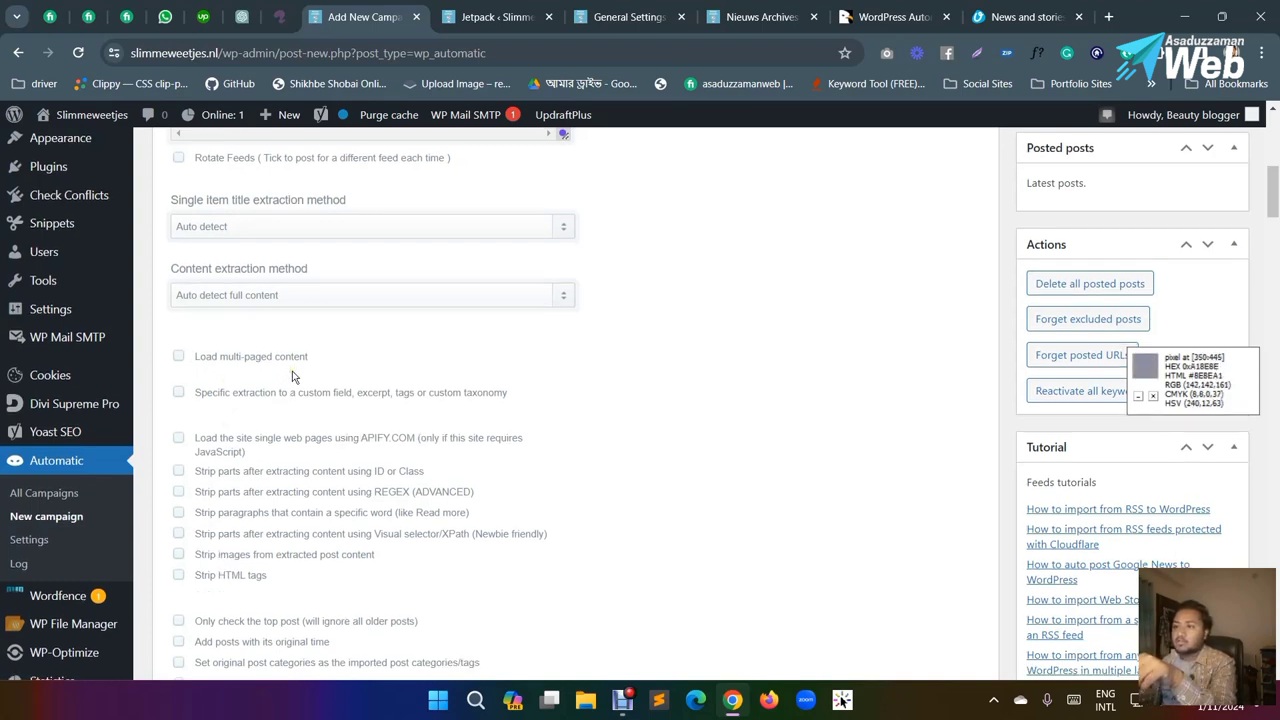
scroll(293, 376, down, 2)
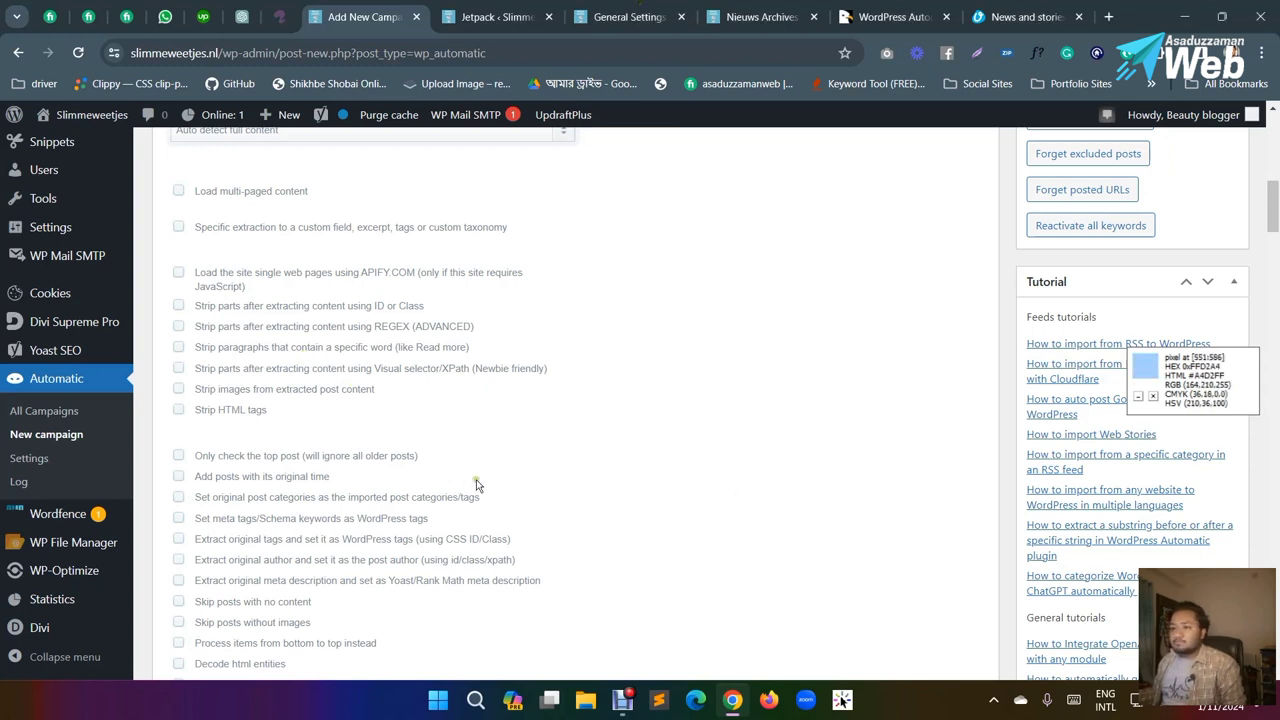
scroll(500, 428, down, 1)
scroll(256, 450, down, 1)
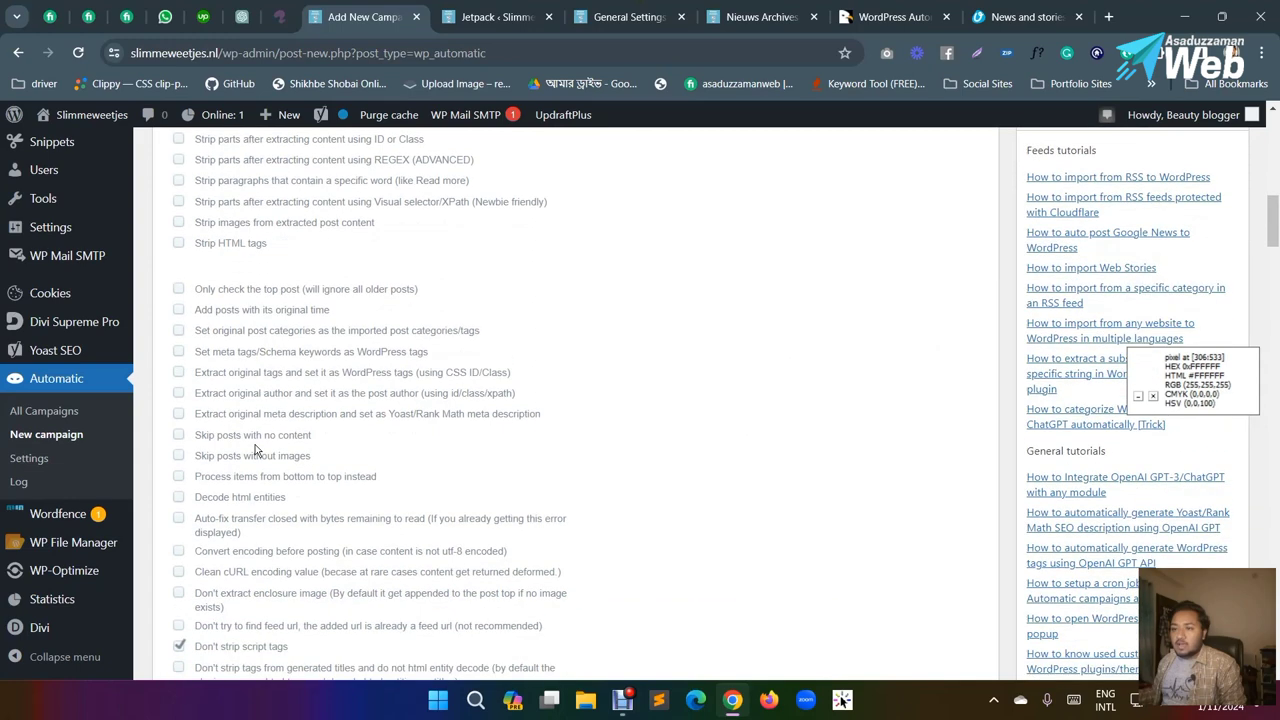
scroll(222, 510, down, 2)
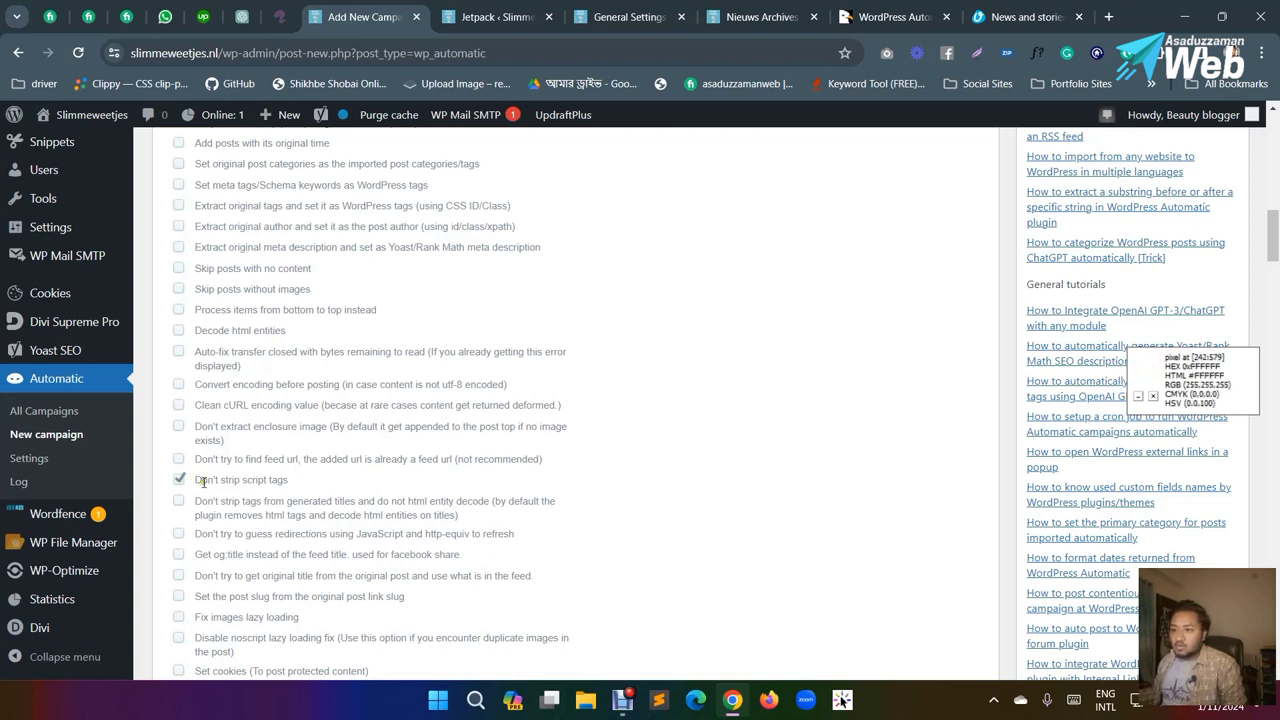
drag(285, 481, 257, 482)
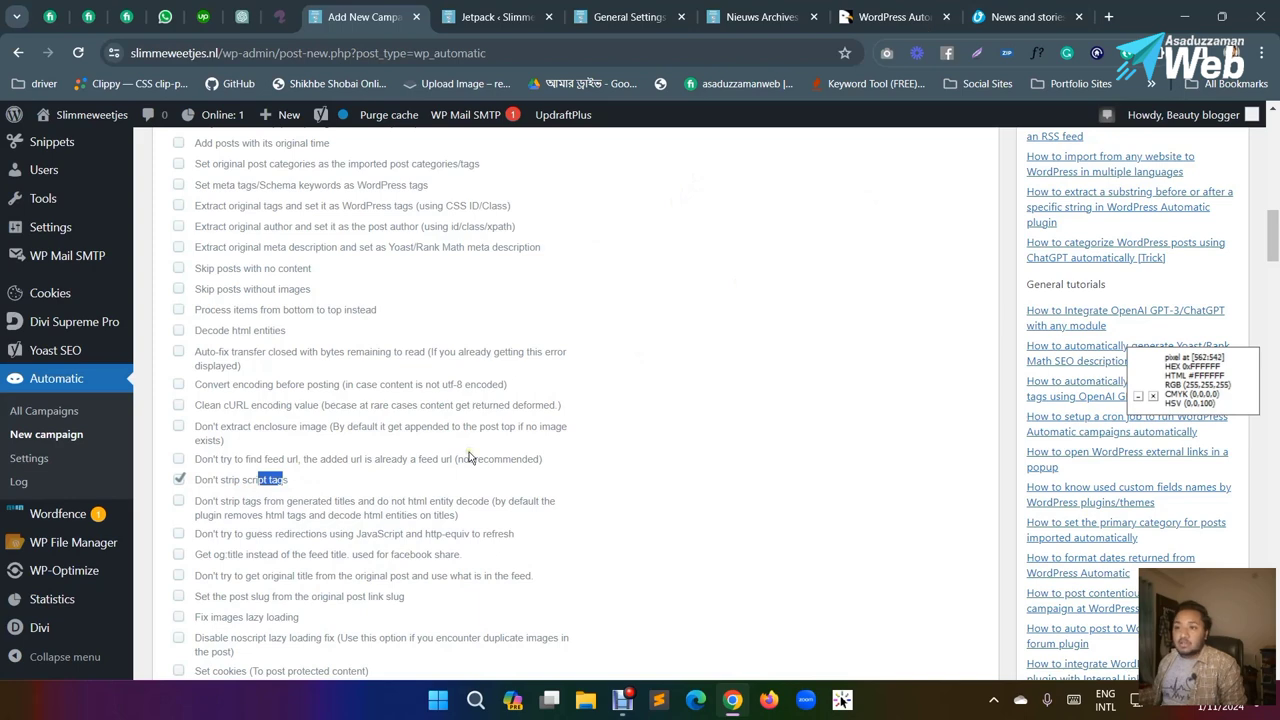
click(242, 485)
scroll(318, 432, down, 2)
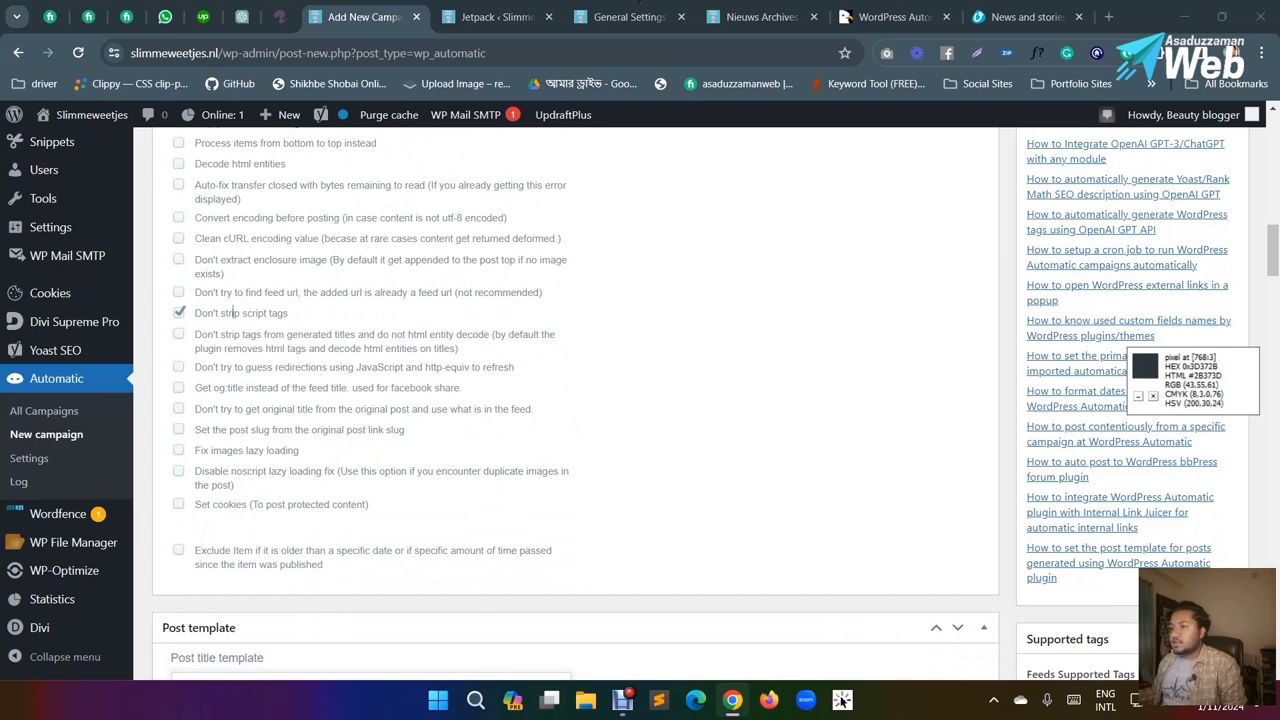
Step: Examine the campaign's post template, including the [original_title] tag in the post title template
scroll(430, 510, down, 4)
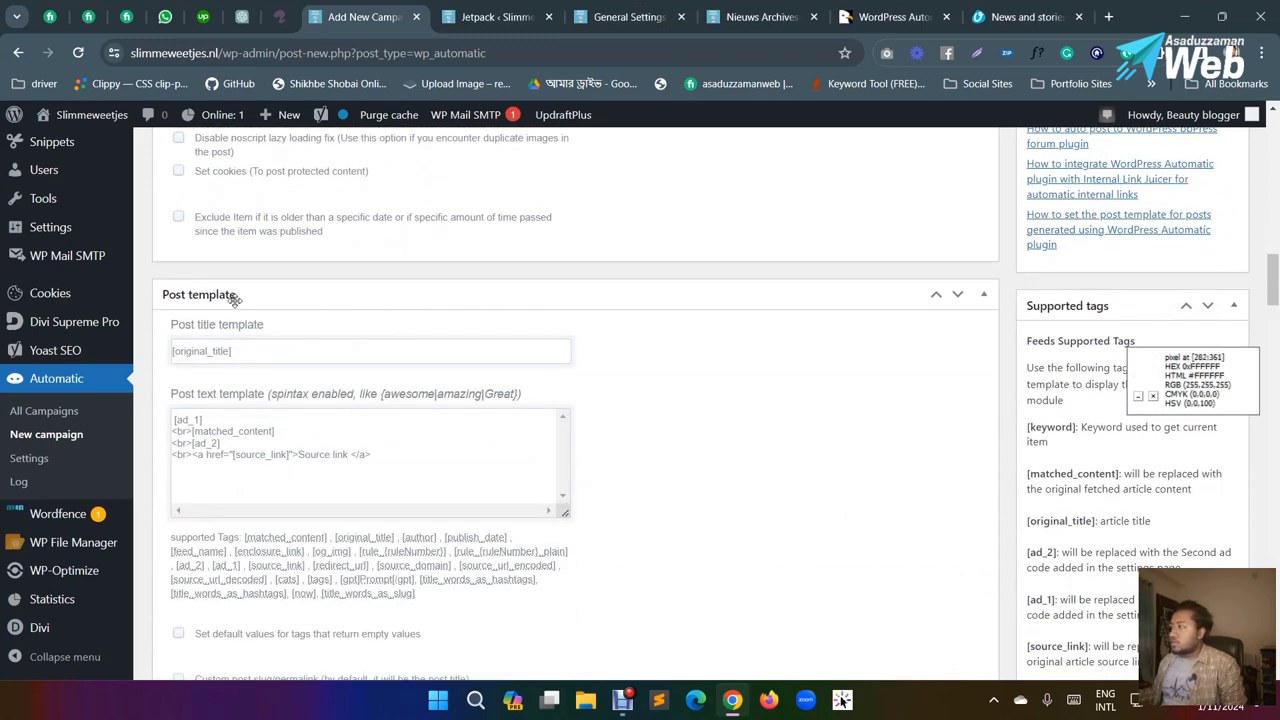
scroll(246, 338, down, 1)
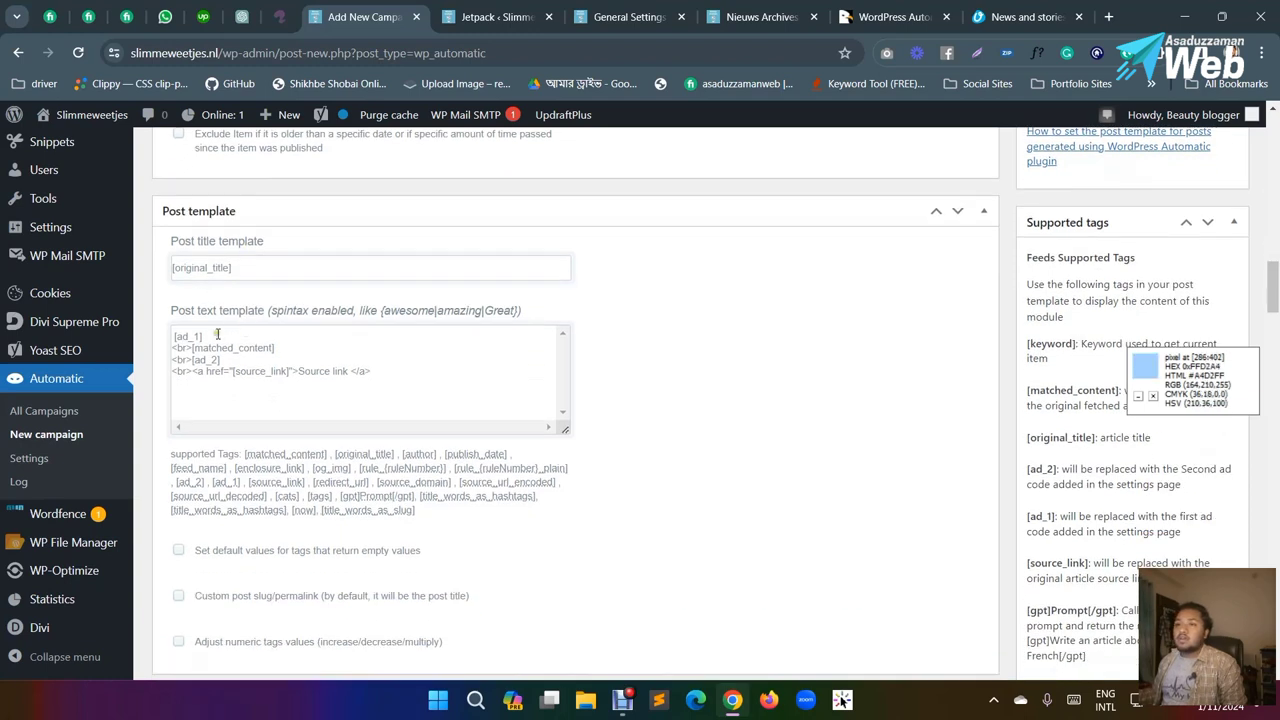
triple_click(228, 271)
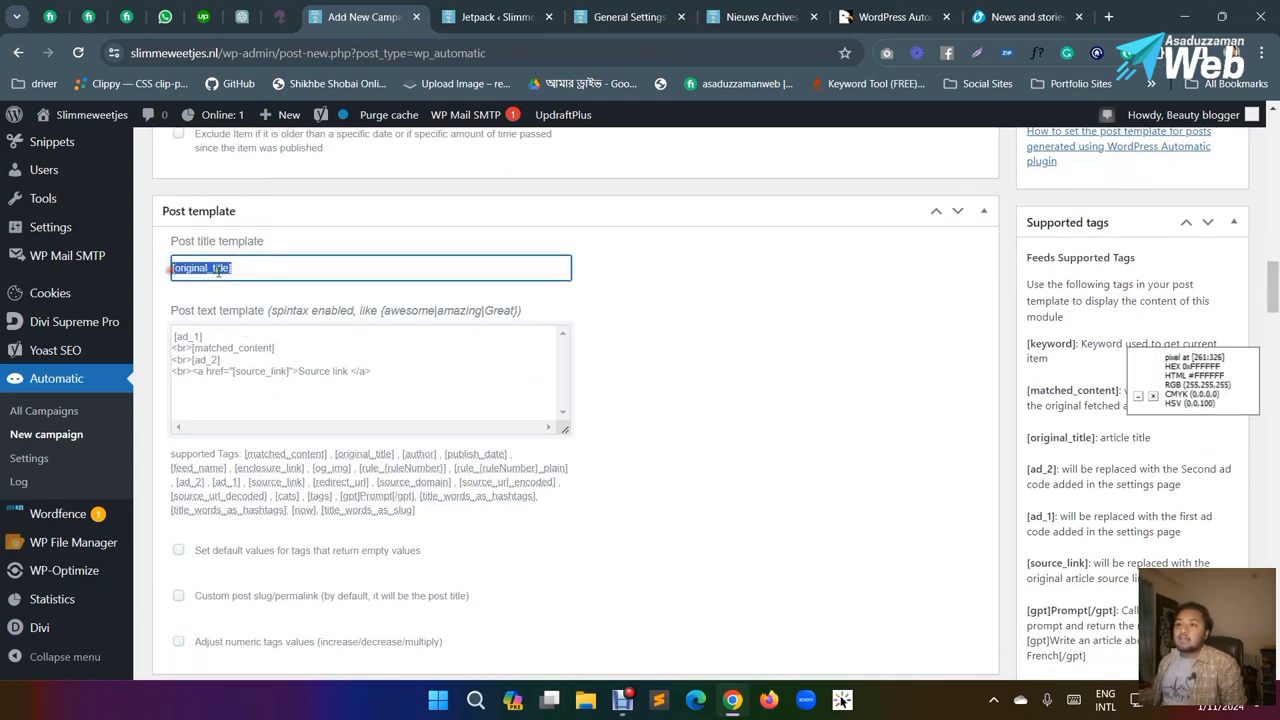
click(259, 269)
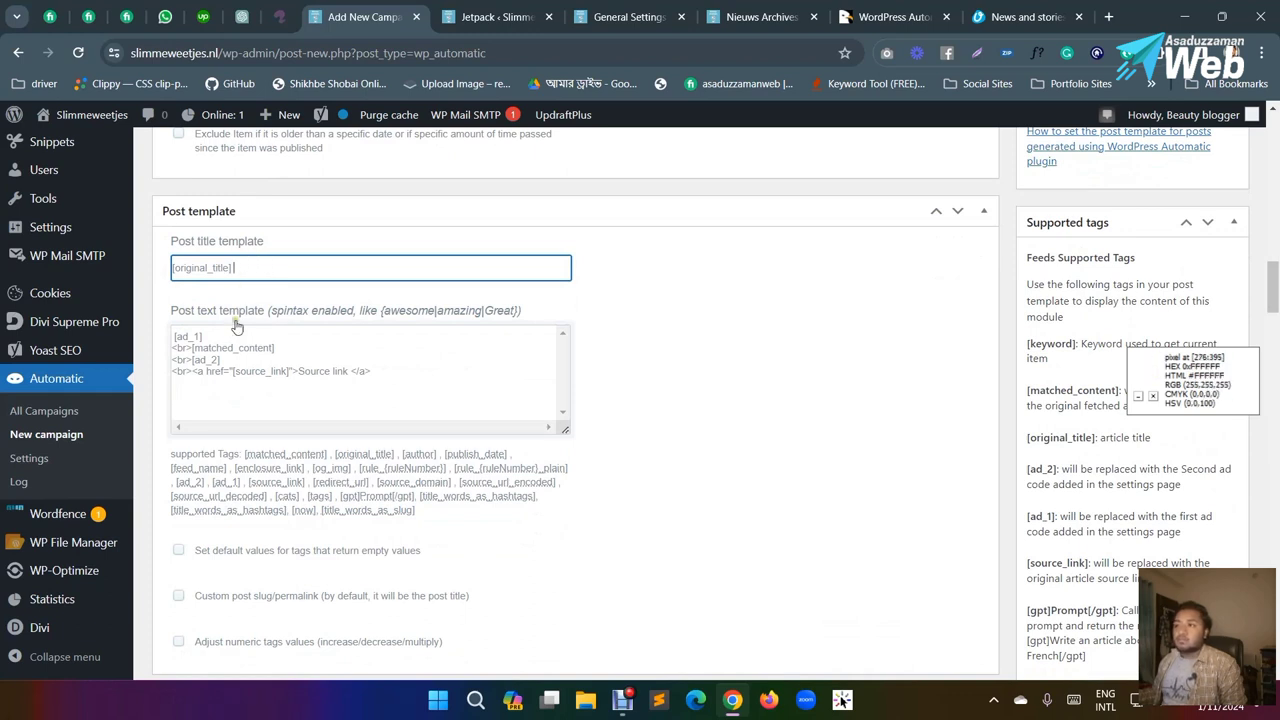
Step: Switch to the Nieuws category archive of the Slimmeweetjes site and view it from the beginning
click(488, 16)
click(600, 14)
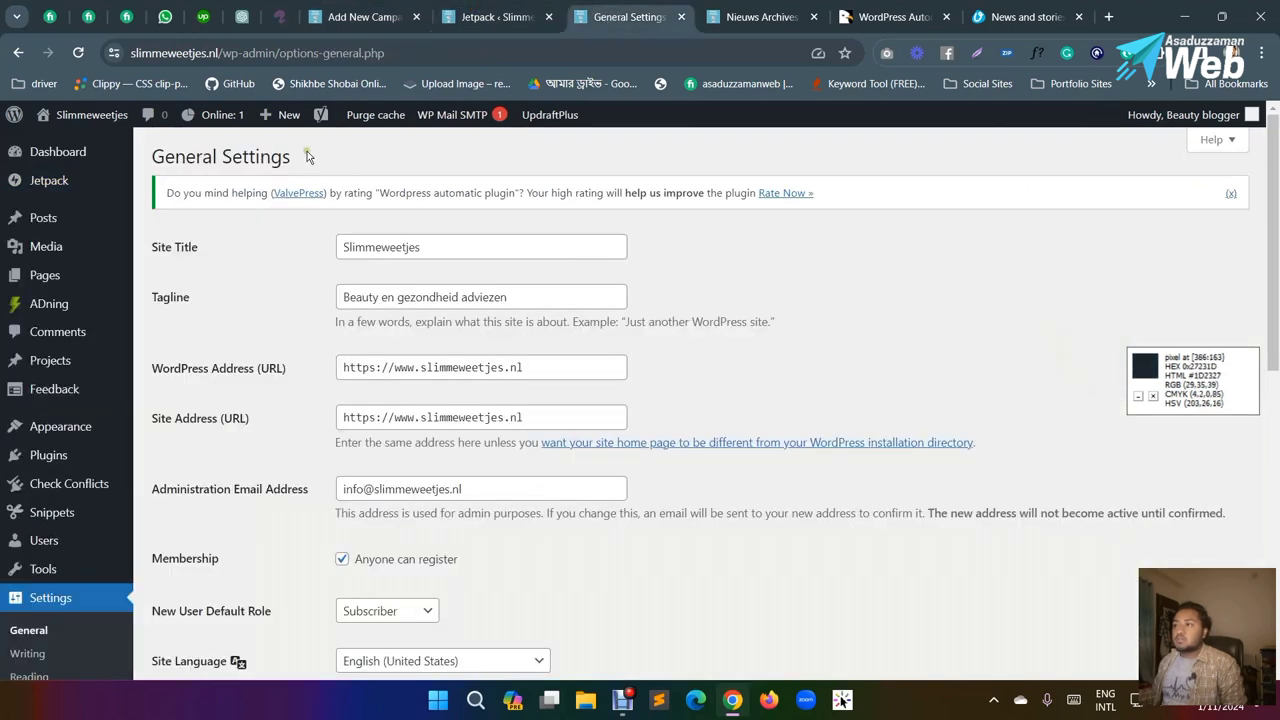
click(755, 16)
scroll(541, 182, up, 3)
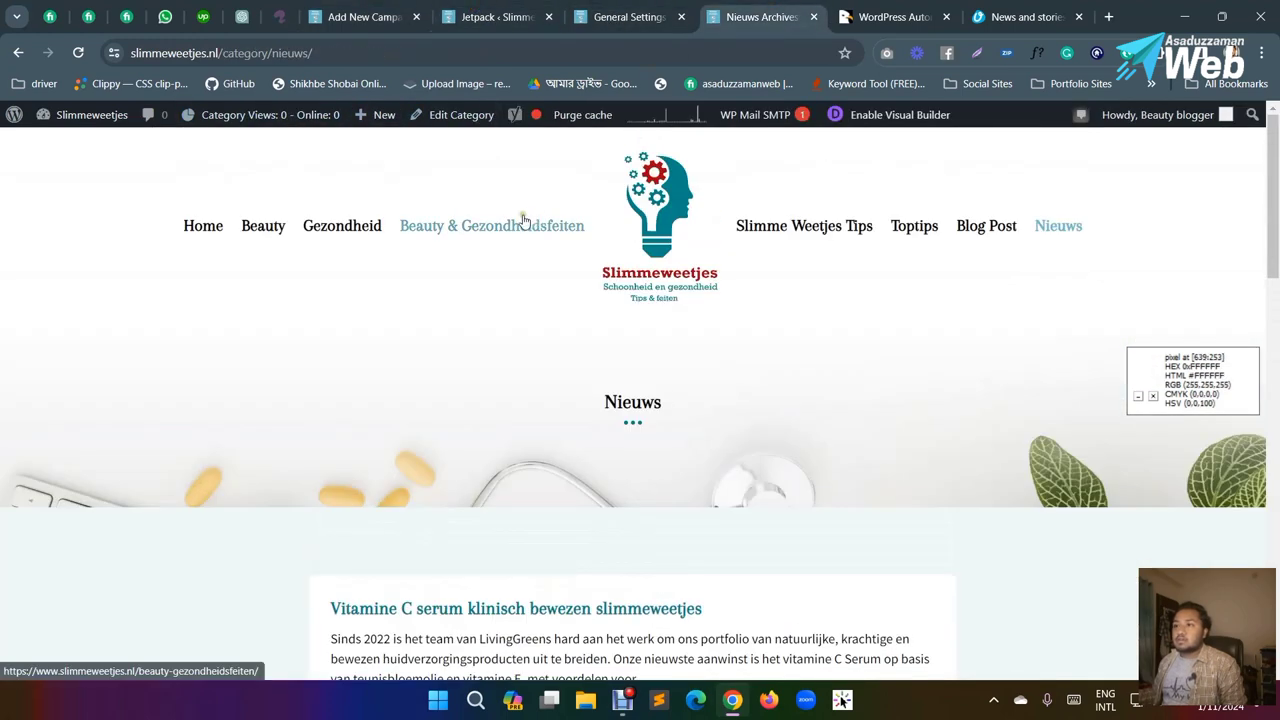
Step: Copy the site name slimmeweetjes from the Nieuws page address and append it after [original_title] in the campaign's post title template
click(203, 53)
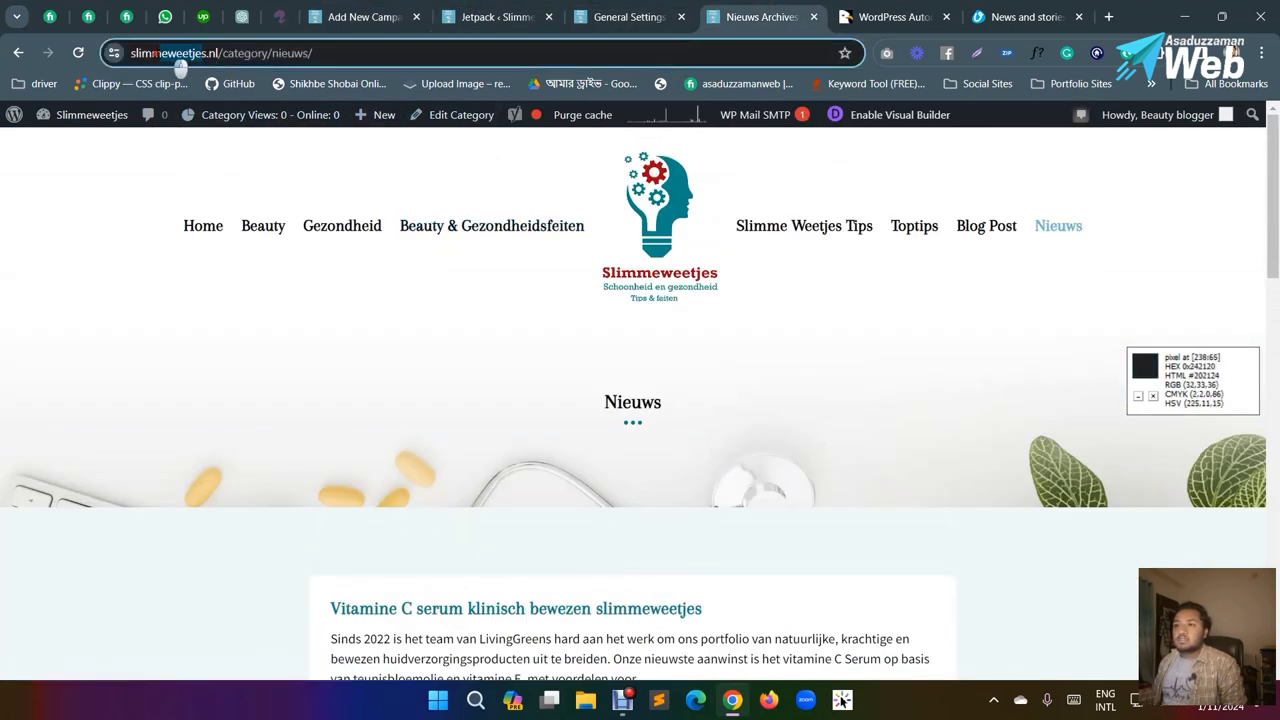
click(233, 53)
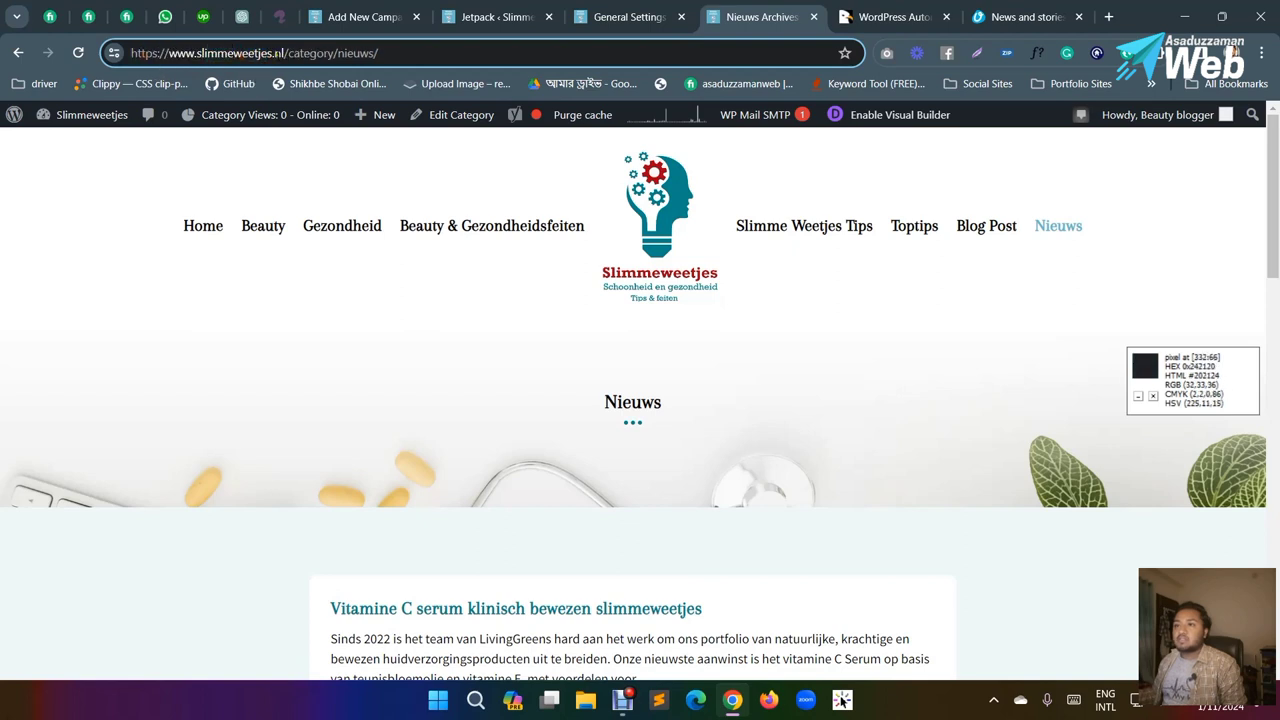
double_click(233, 53)
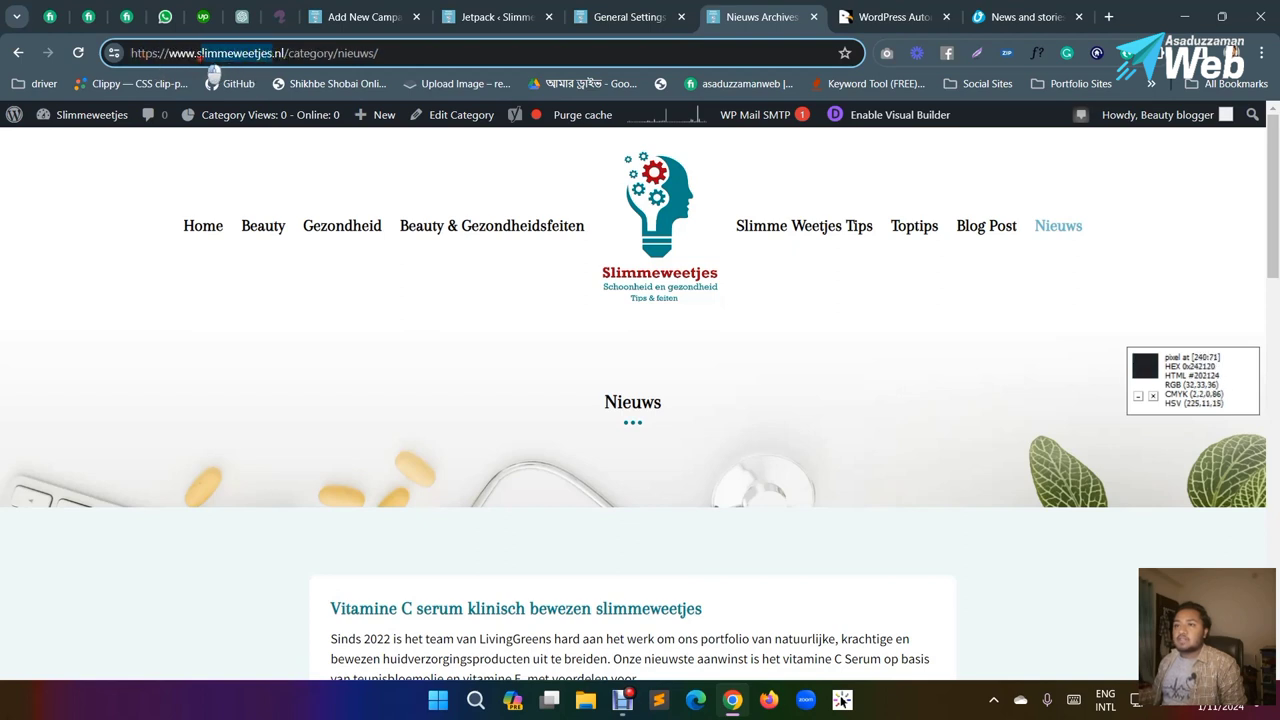
right_click(218, 60)
click(277, 212)
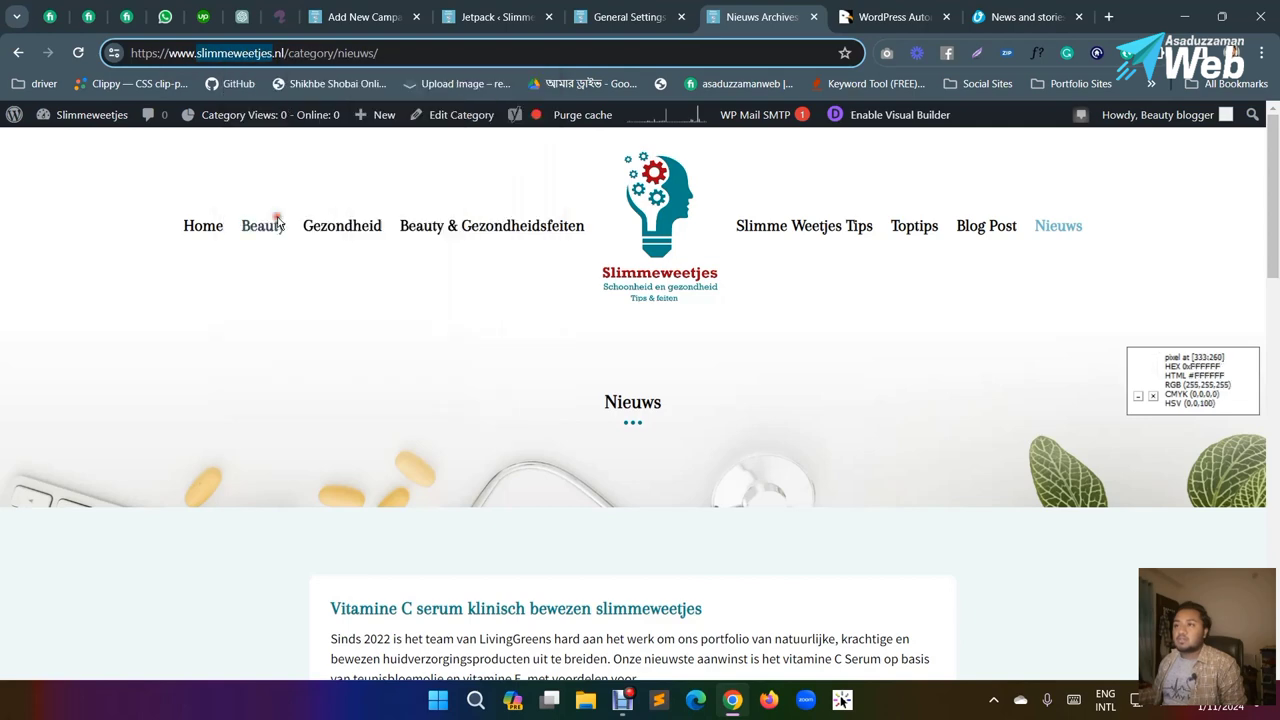
click(390, 7)
right_click(291, 273)
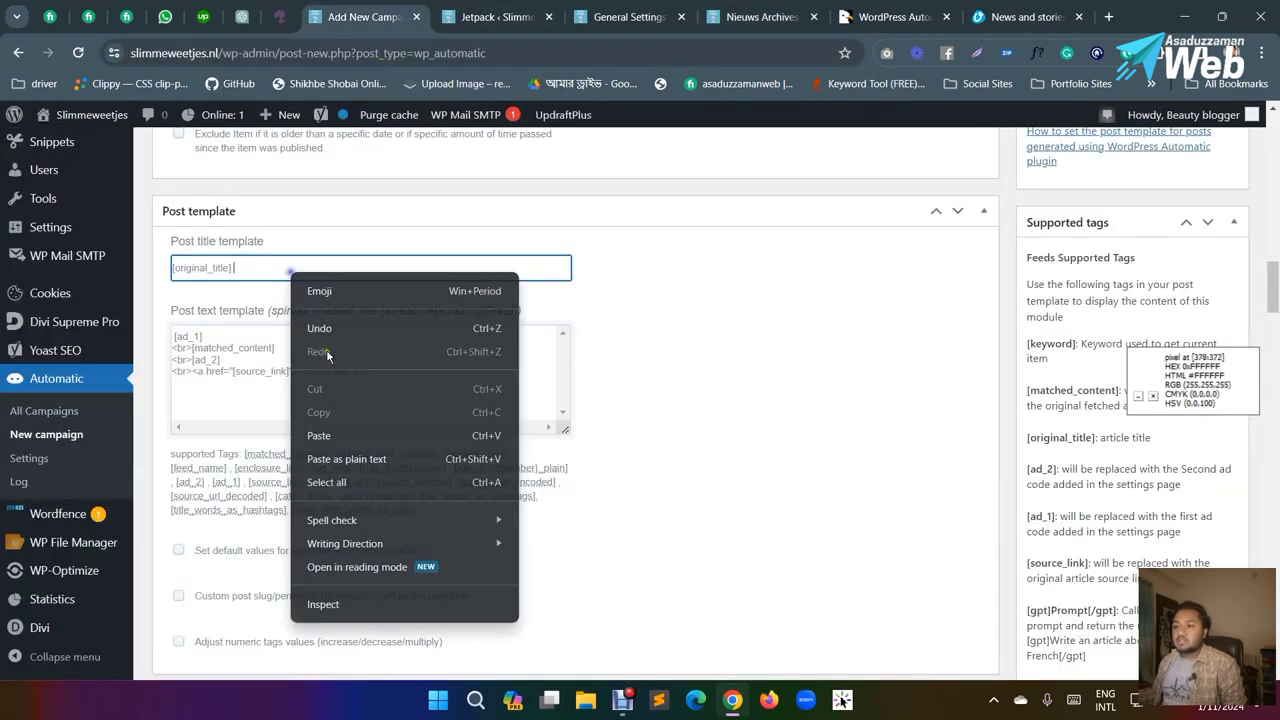
click(324, 430)
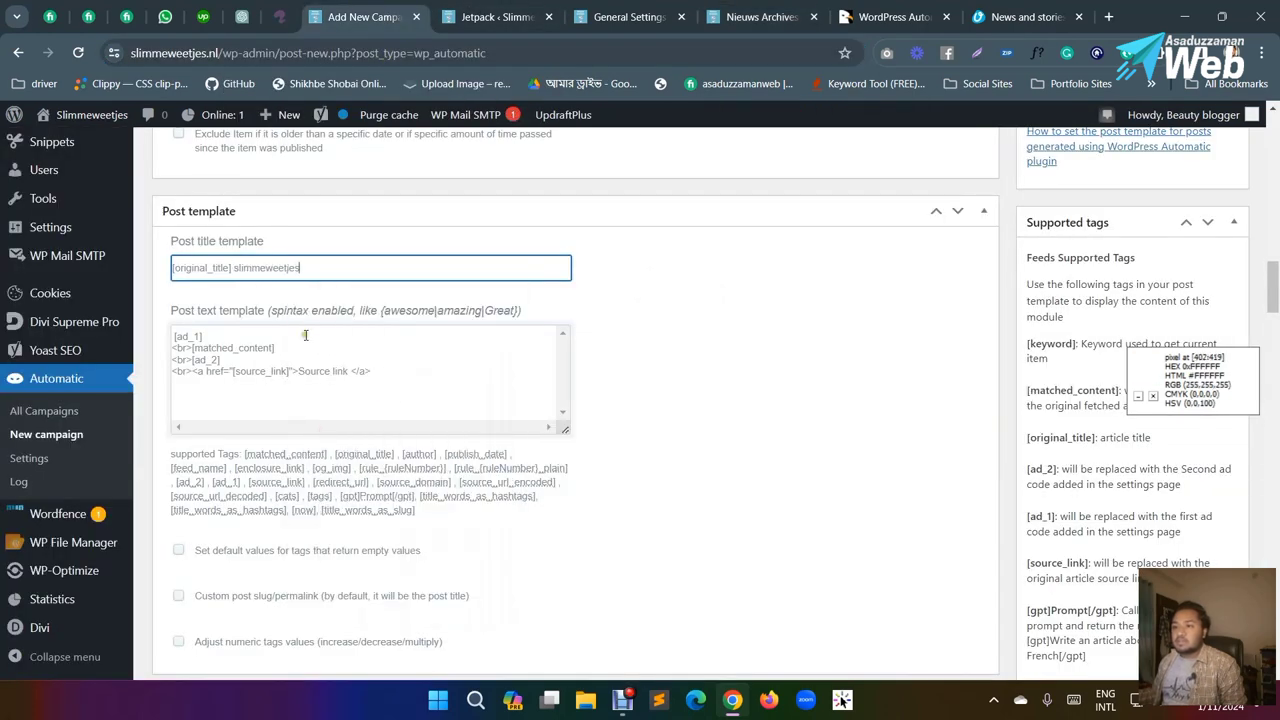
Step: Remove the Source link anchor from the final line of the campaign's post text template, keeping its <br> tag
triple_click(205, 336)
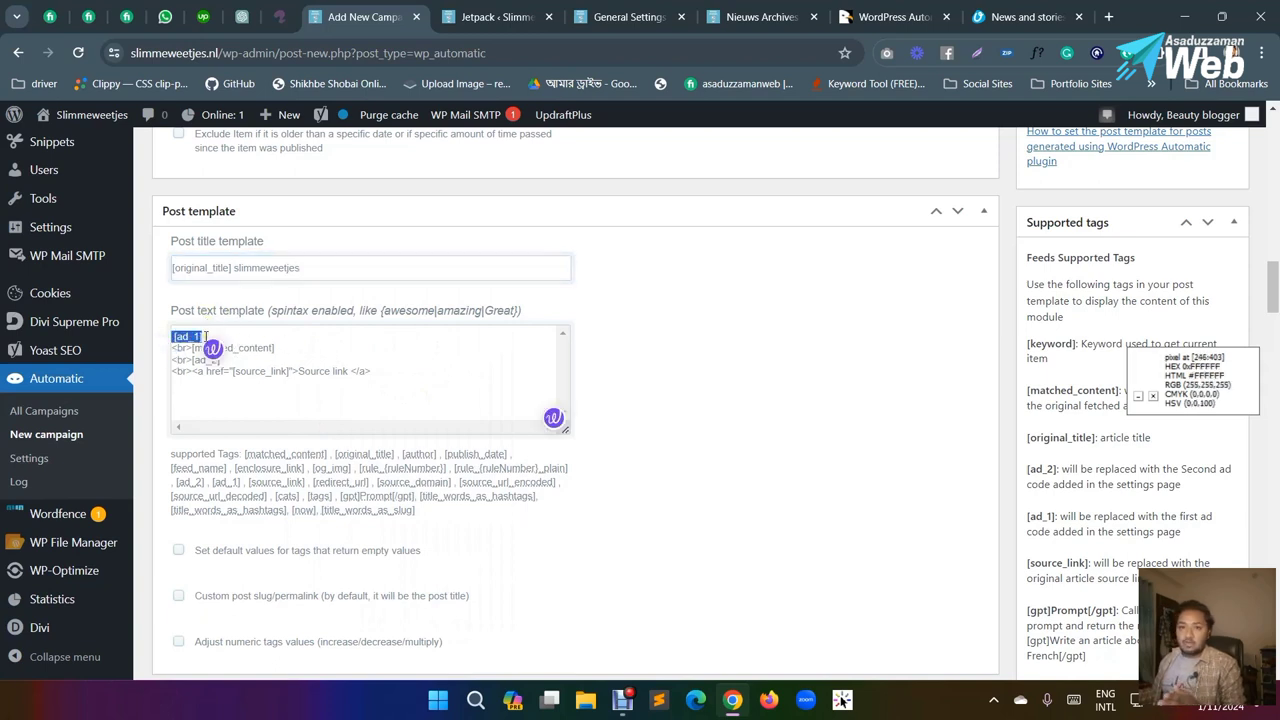
click(190, 354)
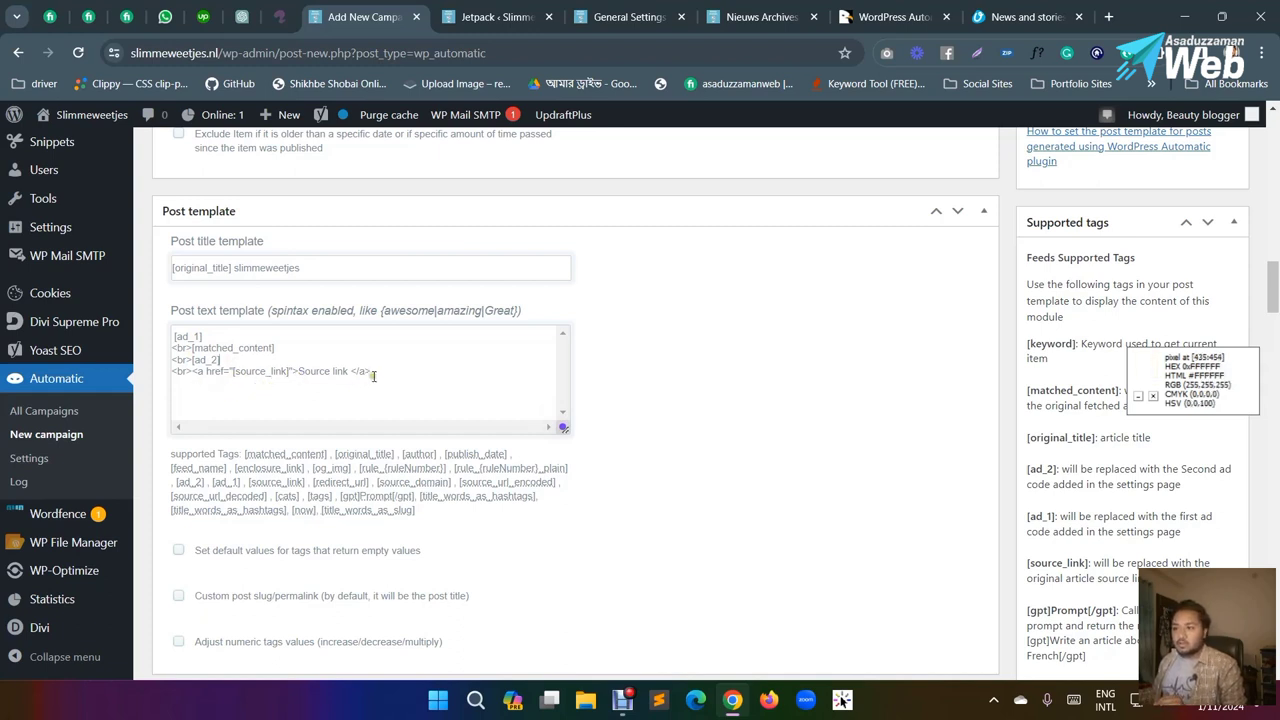
drag(373, 376, 192, 373)
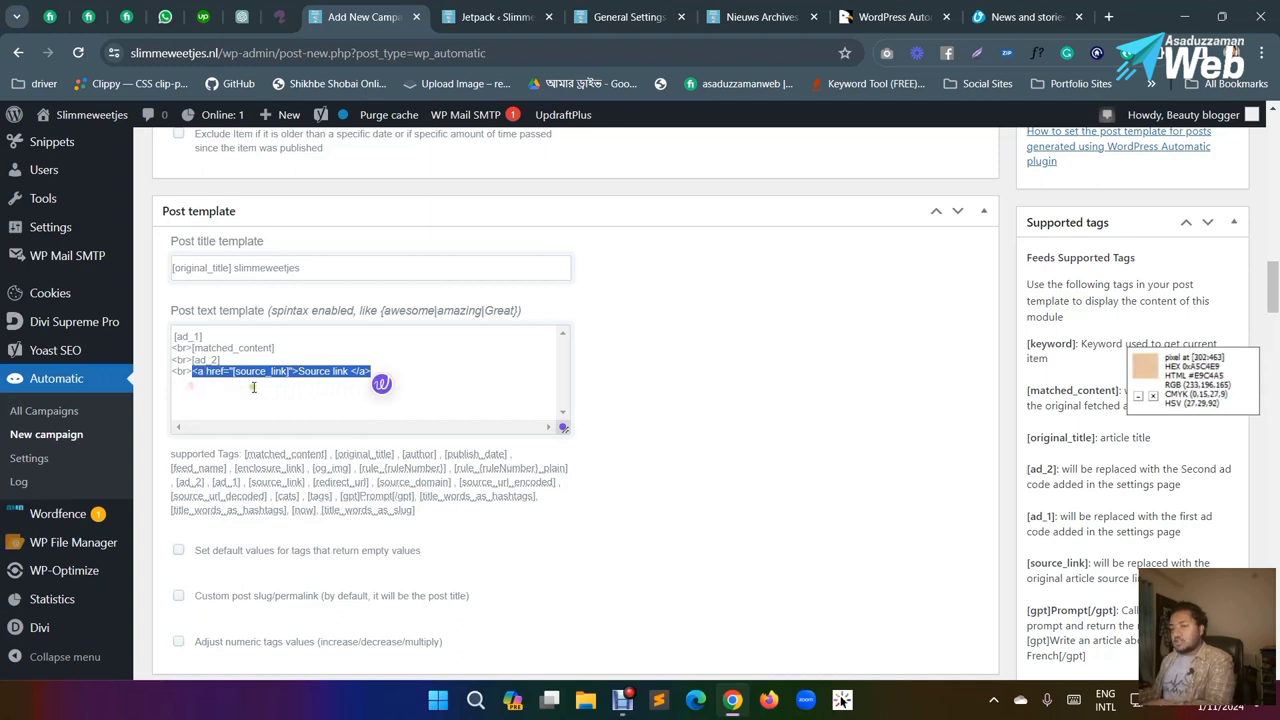
key(Delete)
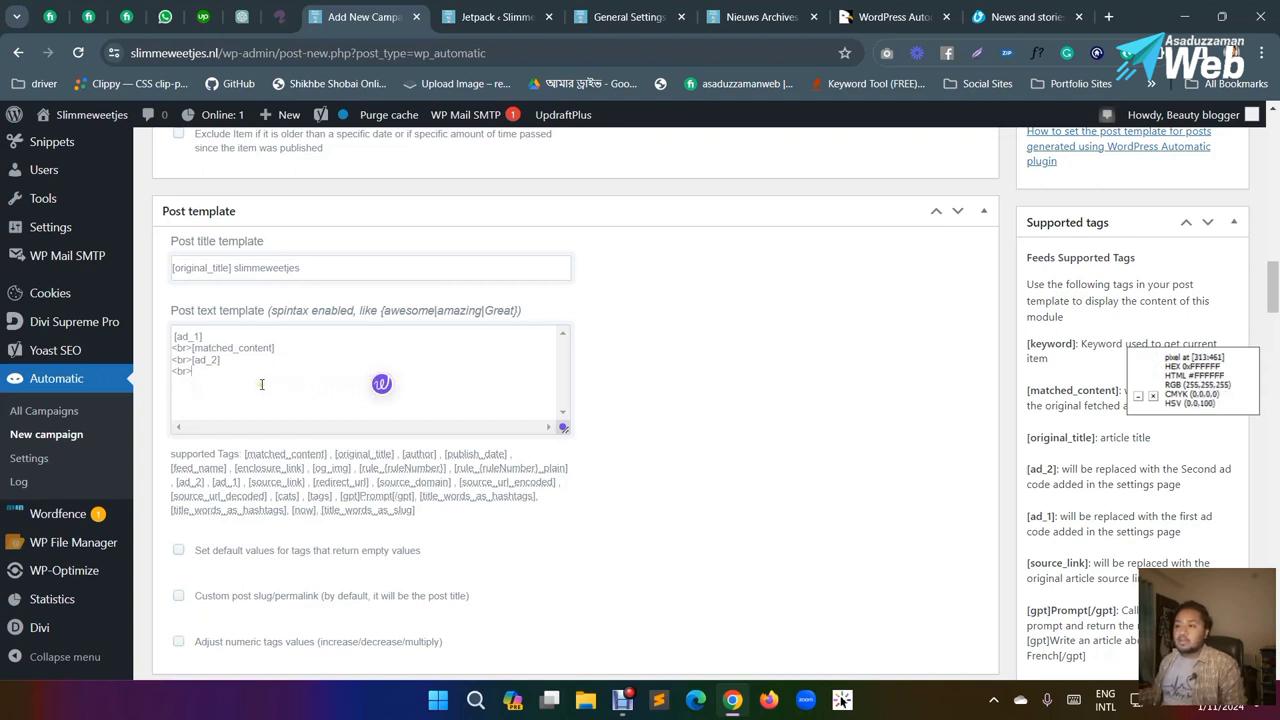
Step: Enable adding the post as a draft, then publishing after setting the featured image, comments and tags
scroll(261, 384, down, 2)
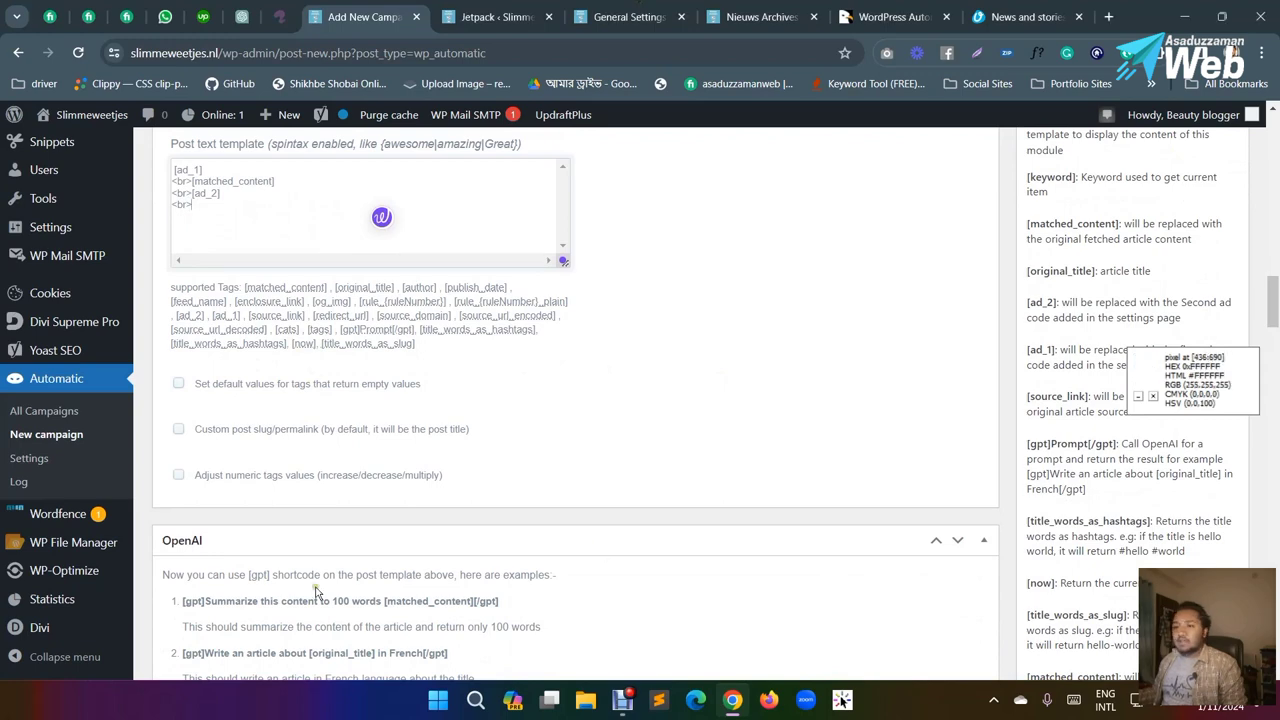
scroll(380, 500, down, 4)
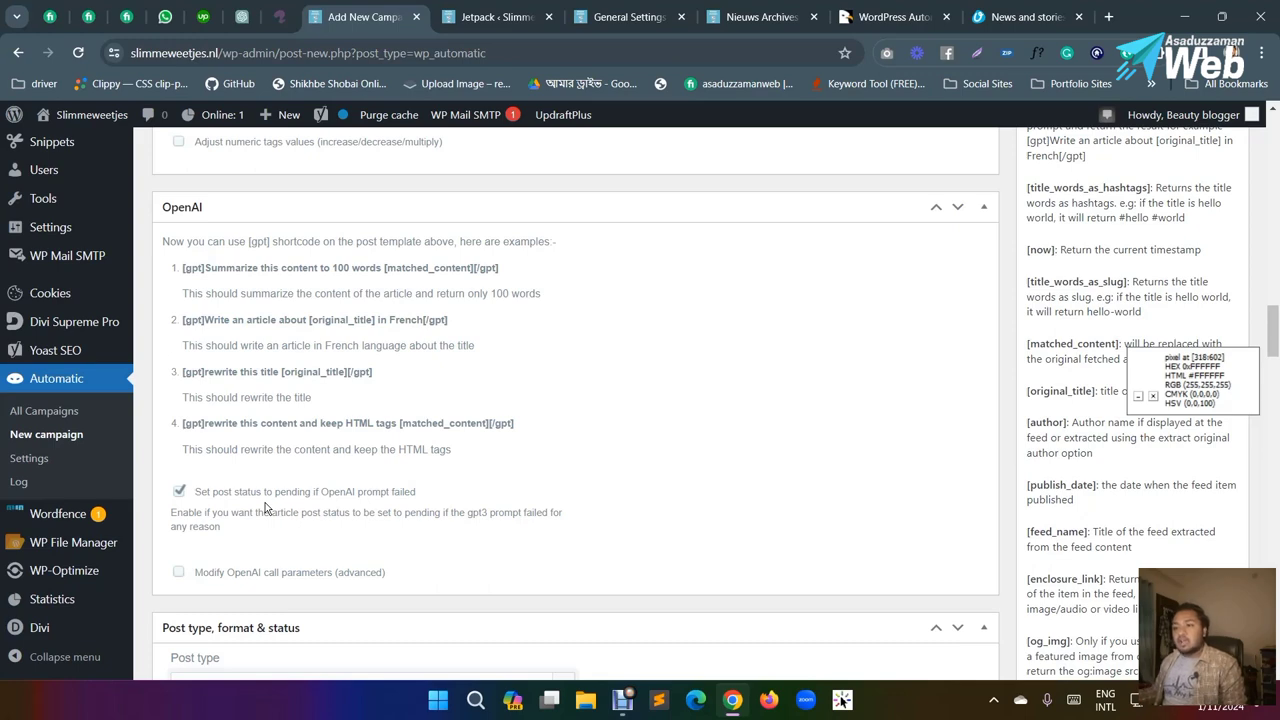
scroll(395, 478, down, 3)
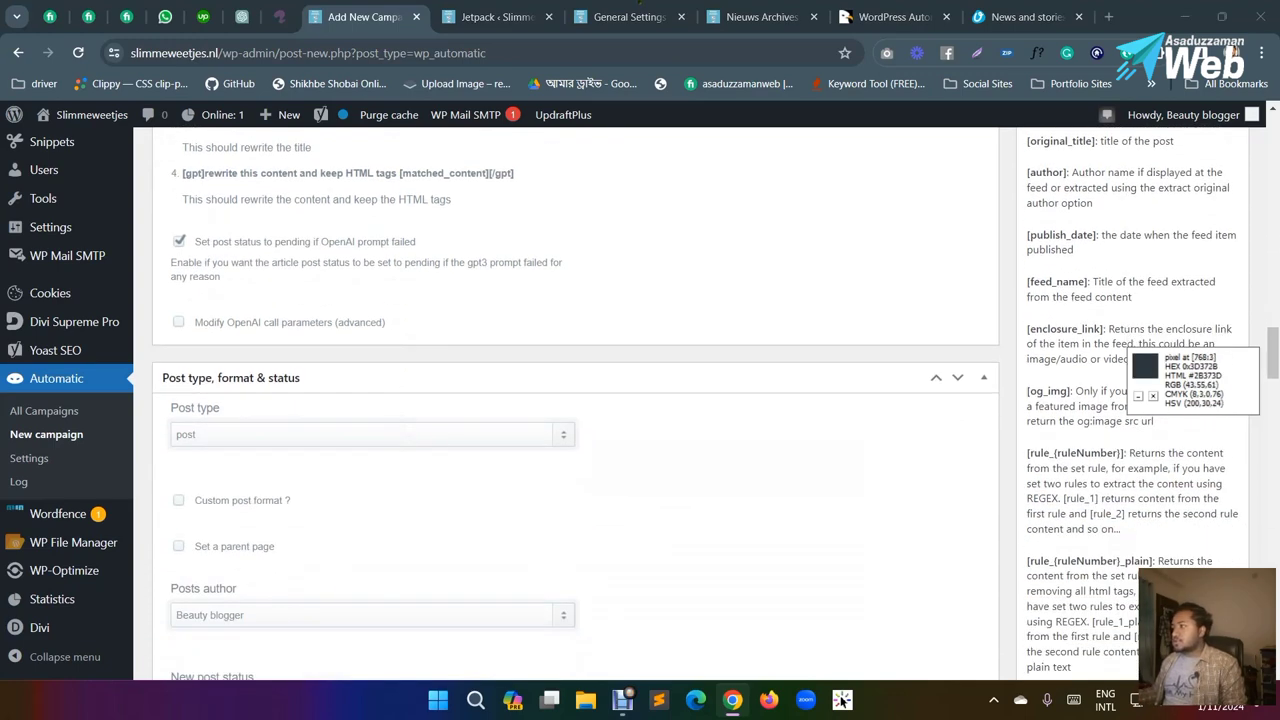
scroll(332, 267, down, 2)
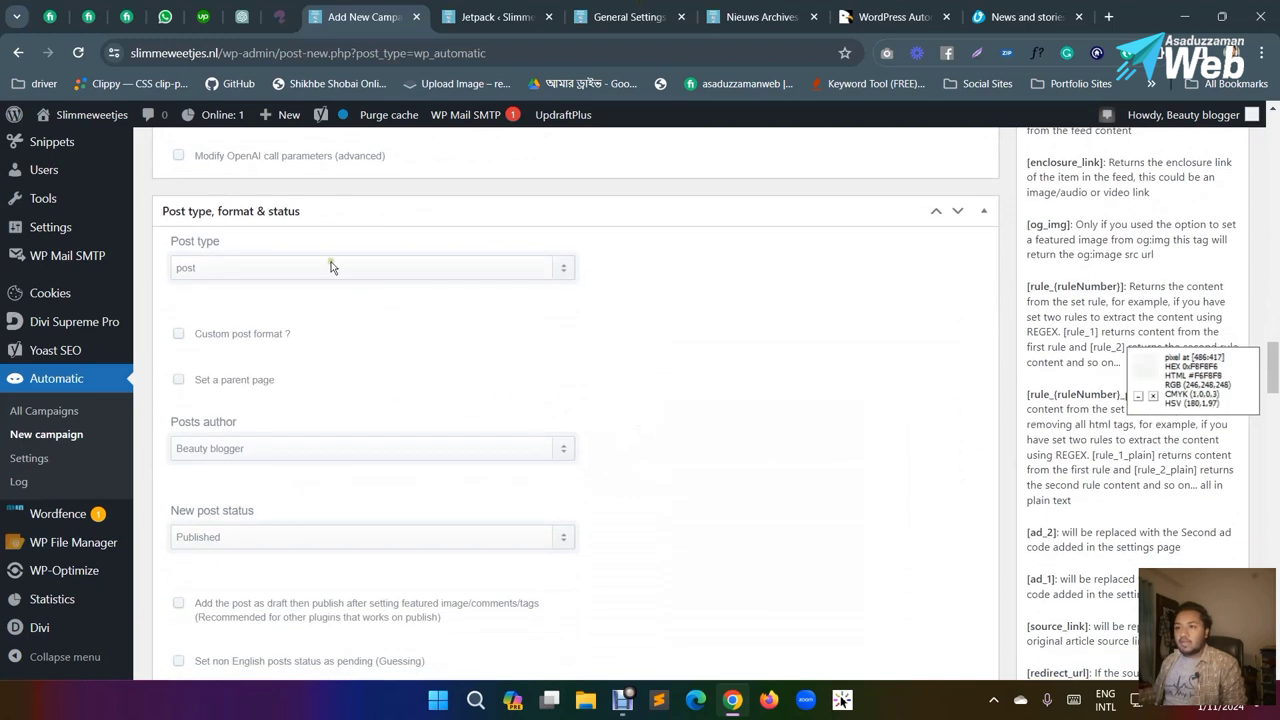
scroll(326, 351, down, 2)
scroll(330, 355, up, 1)
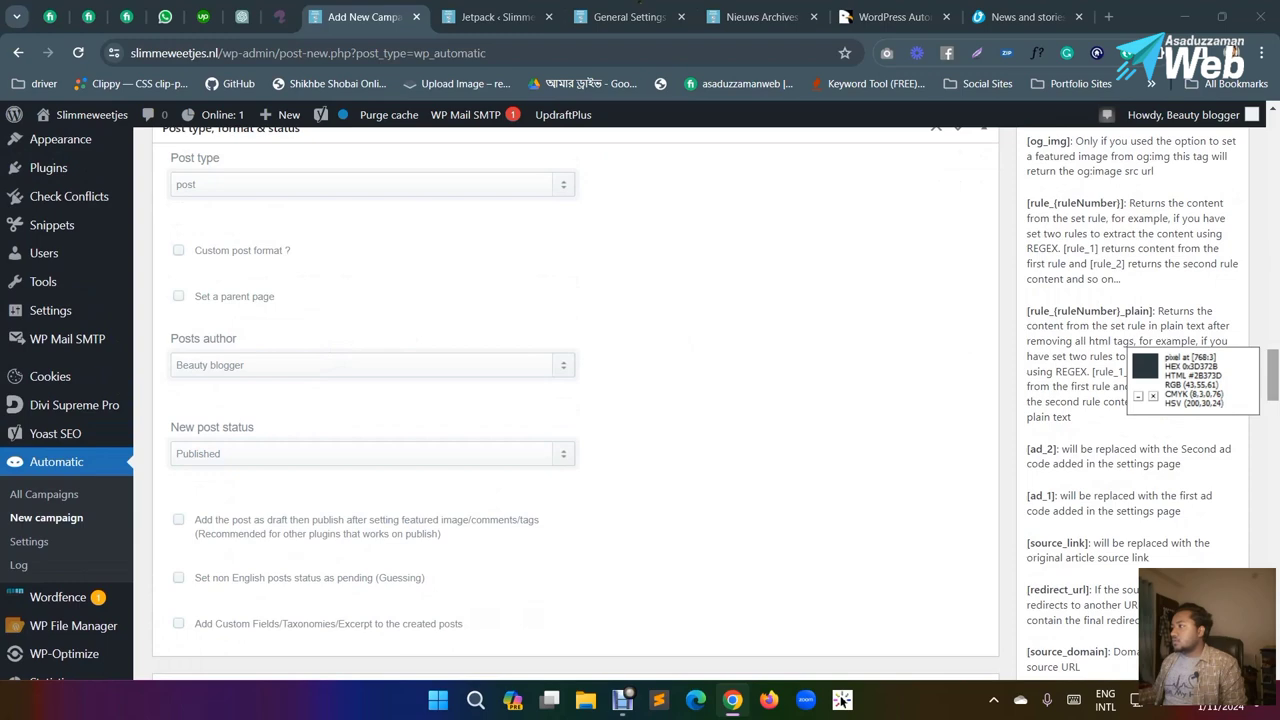
scroll(503, 469, down, 2)
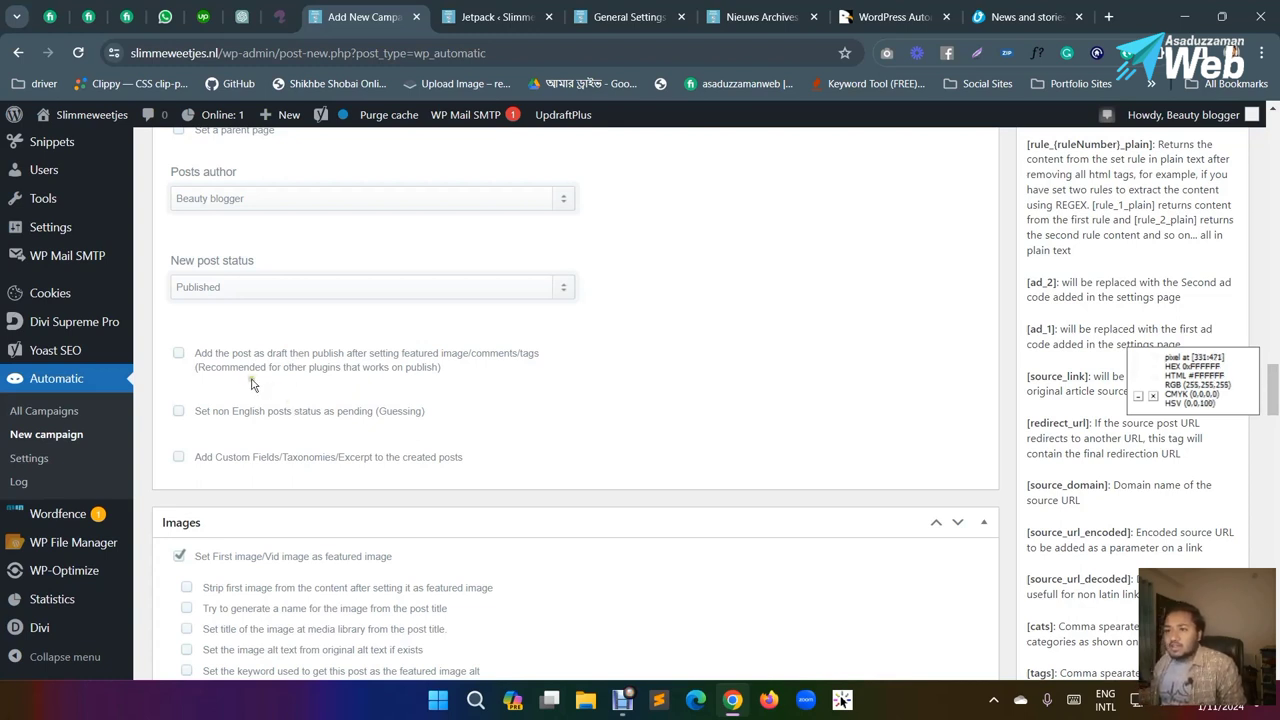
click(179, 354)
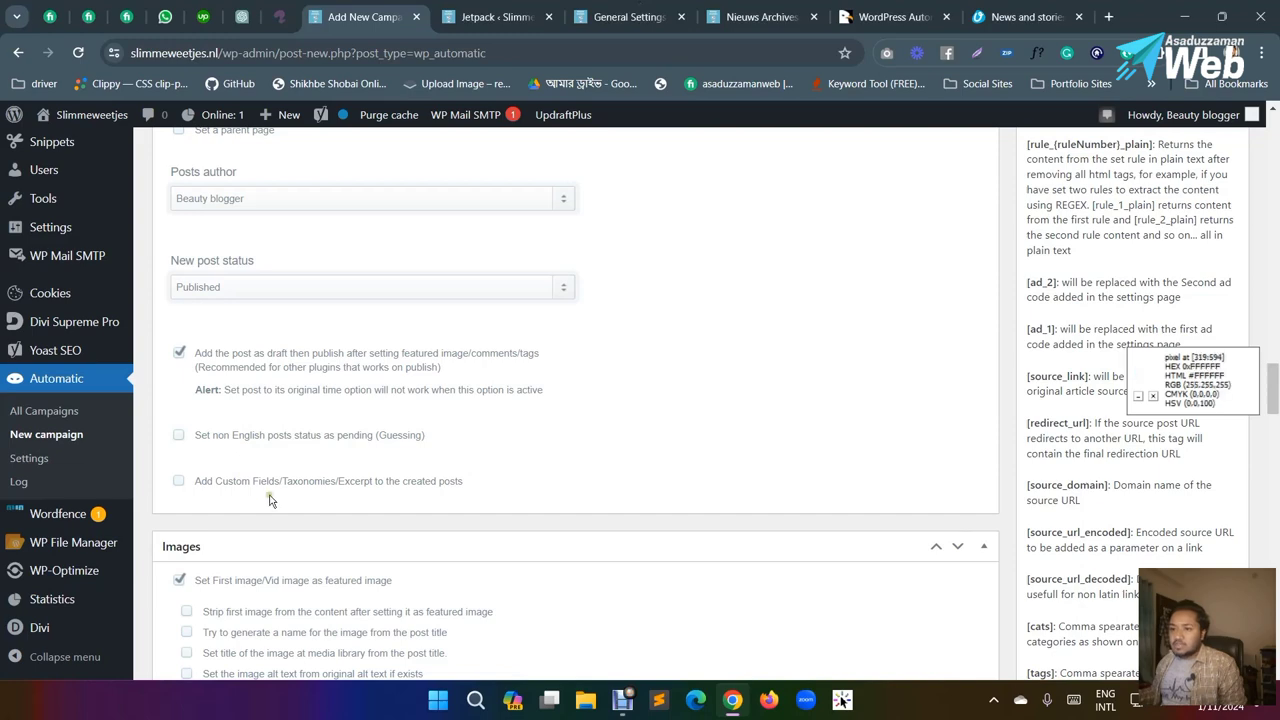
Step: Enable stripping the first image from the content after setting it as featured image, including actually stripping it from the content
scroll(270, 480, down, 3)
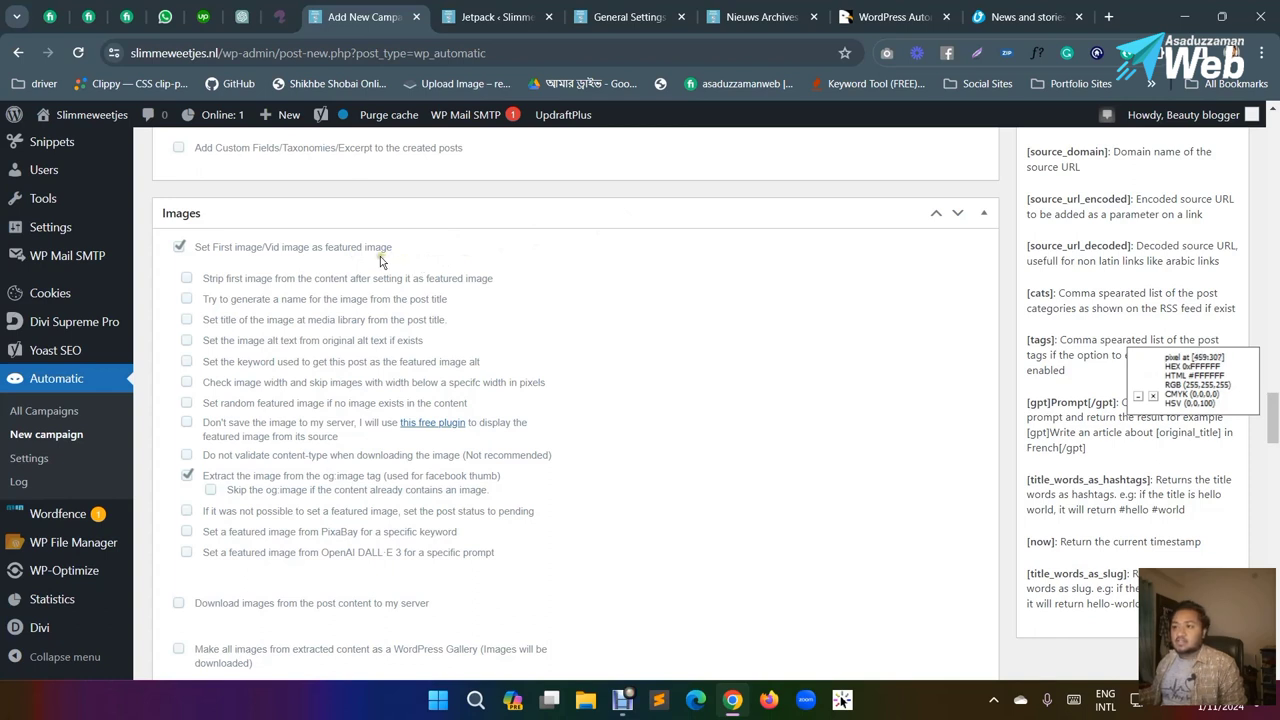
click(185, 280)
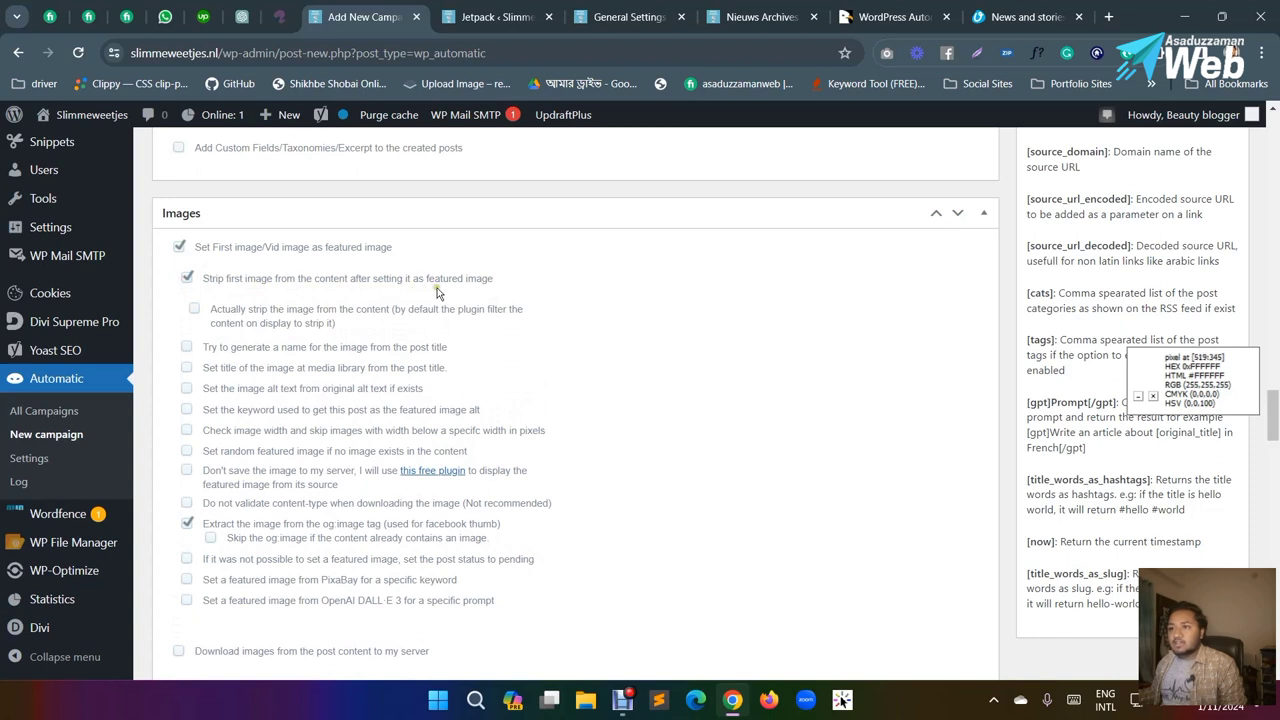
click(195, 311)
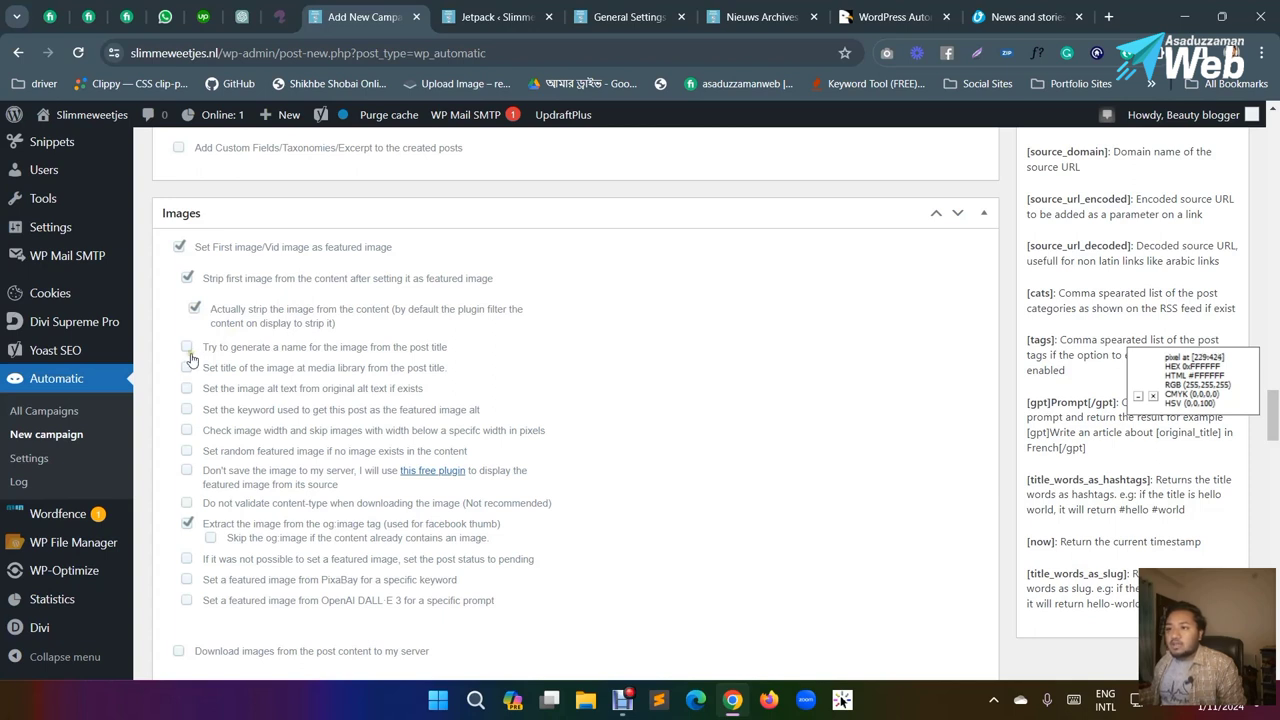
Step: Enable generating the image name from the post title and setting the media library image title from the post title
click(187, 347)
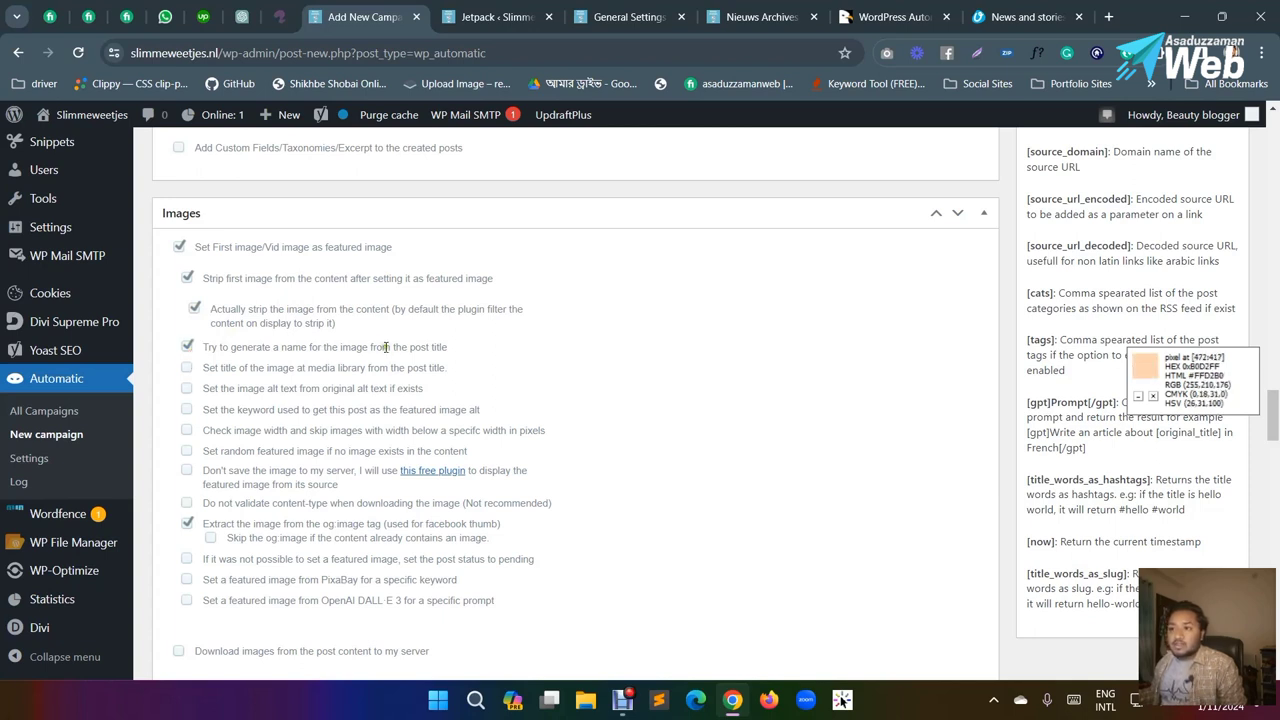
drag(376, 347, 318, 347)
click(440, 360)
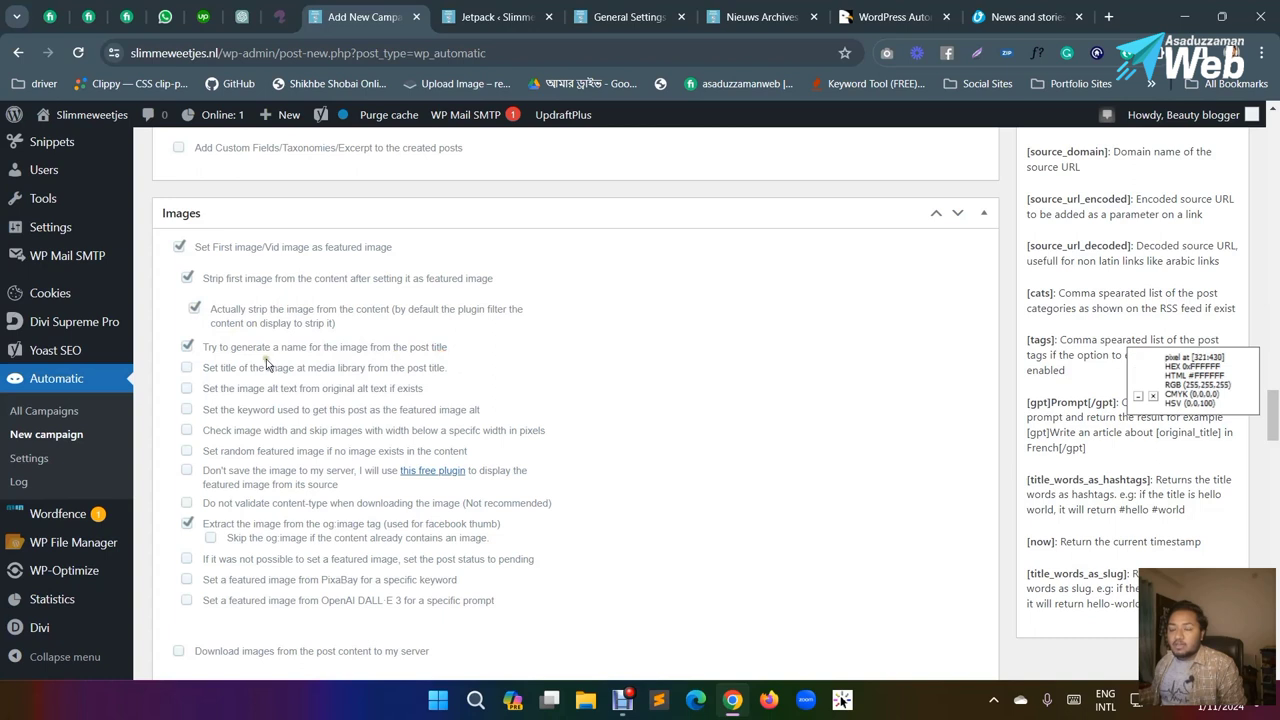
click(189, 370)
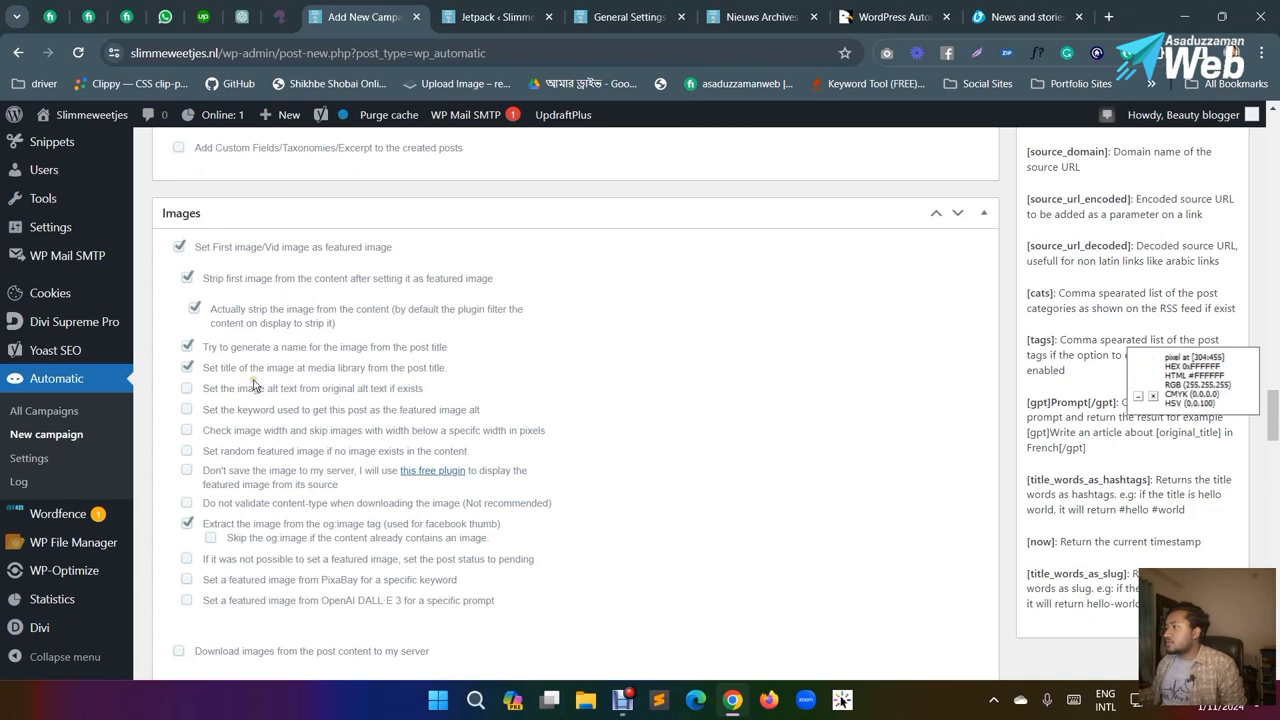
Step: Enable setting the image alt text from the original alt text, with the post title as alt when the source has none
scroll(276, 378, down, 1)
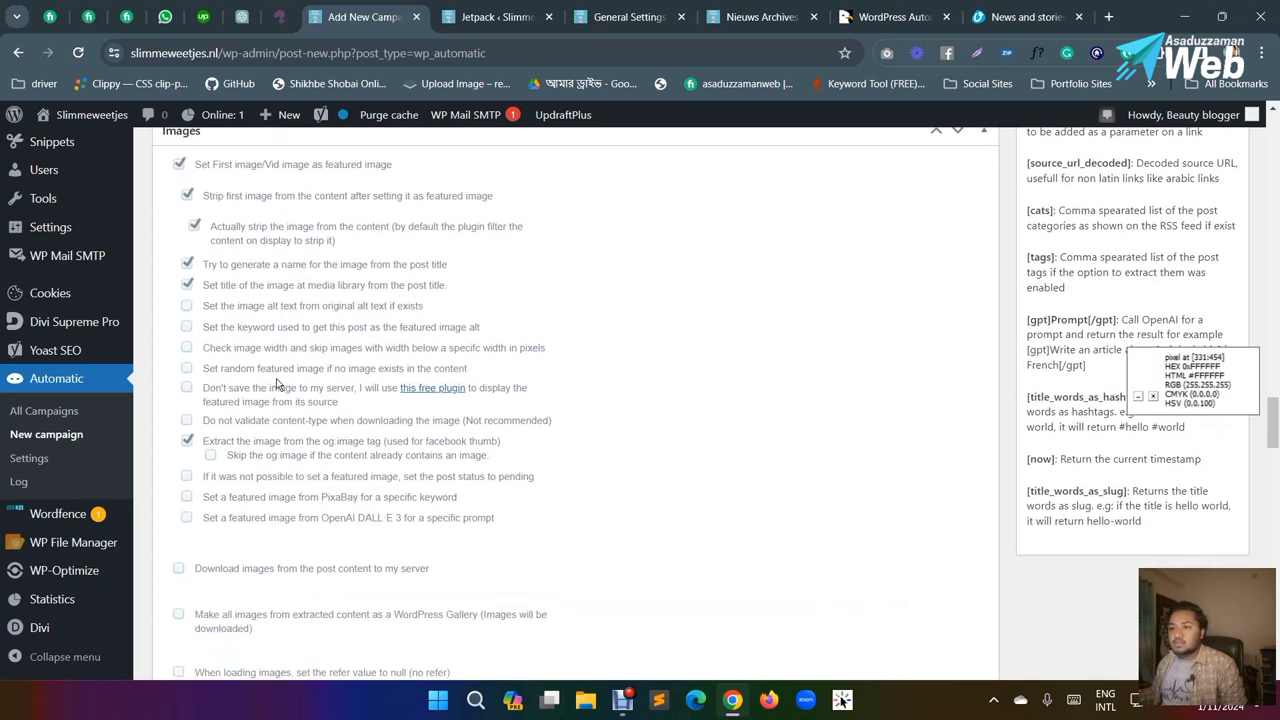
double_click(274, 306)
drag(318, 306, 294, 306)
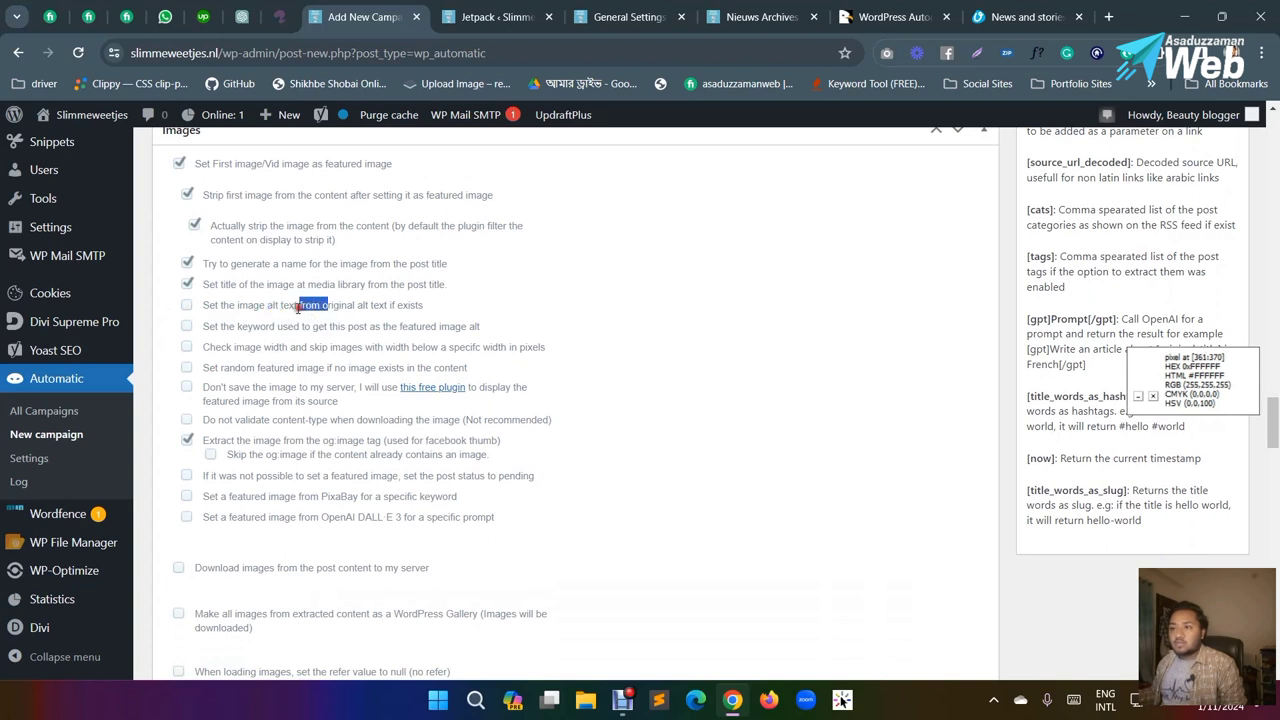
click(300, 306)
click(186, 308)
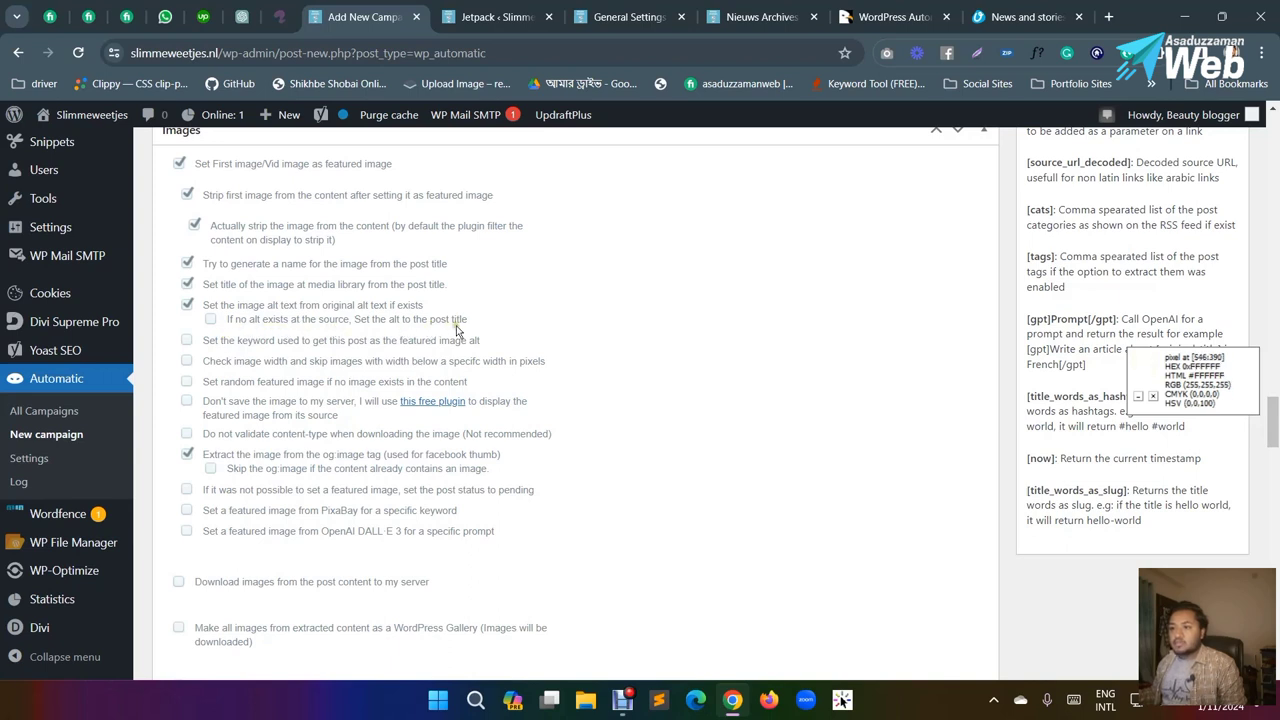
click(210, 320)
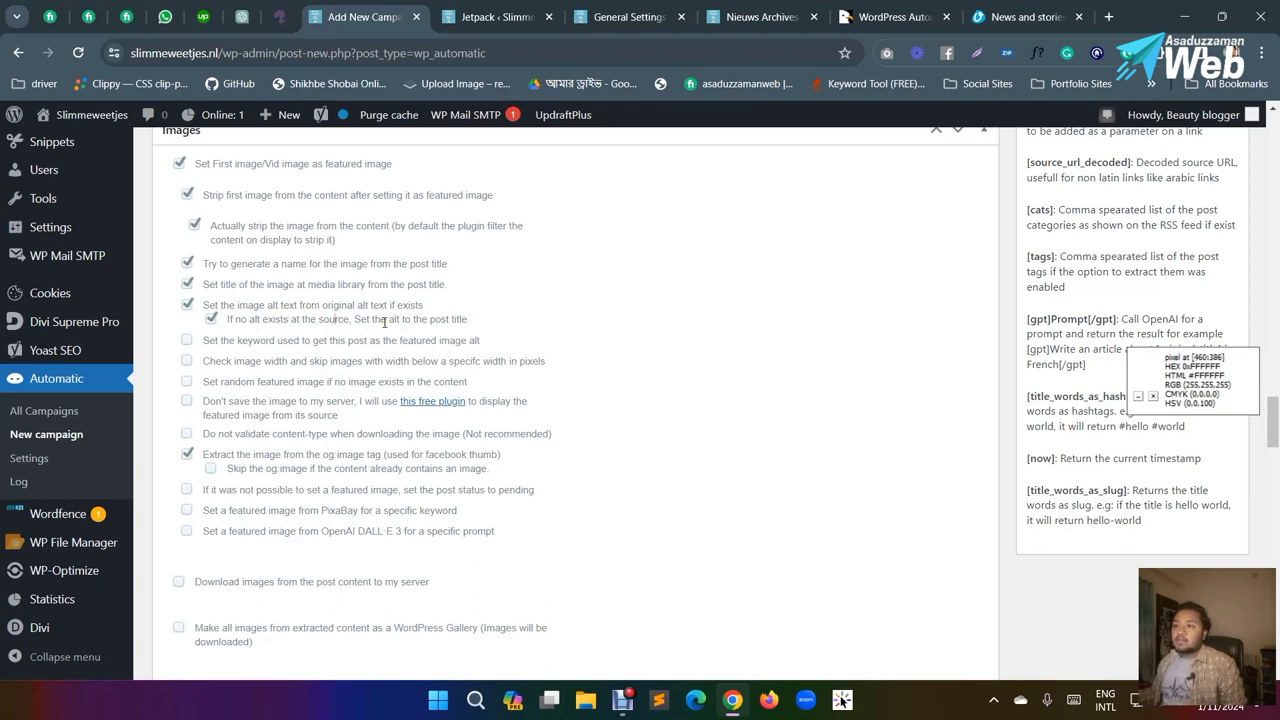
drag(486, 328, 386, 326)
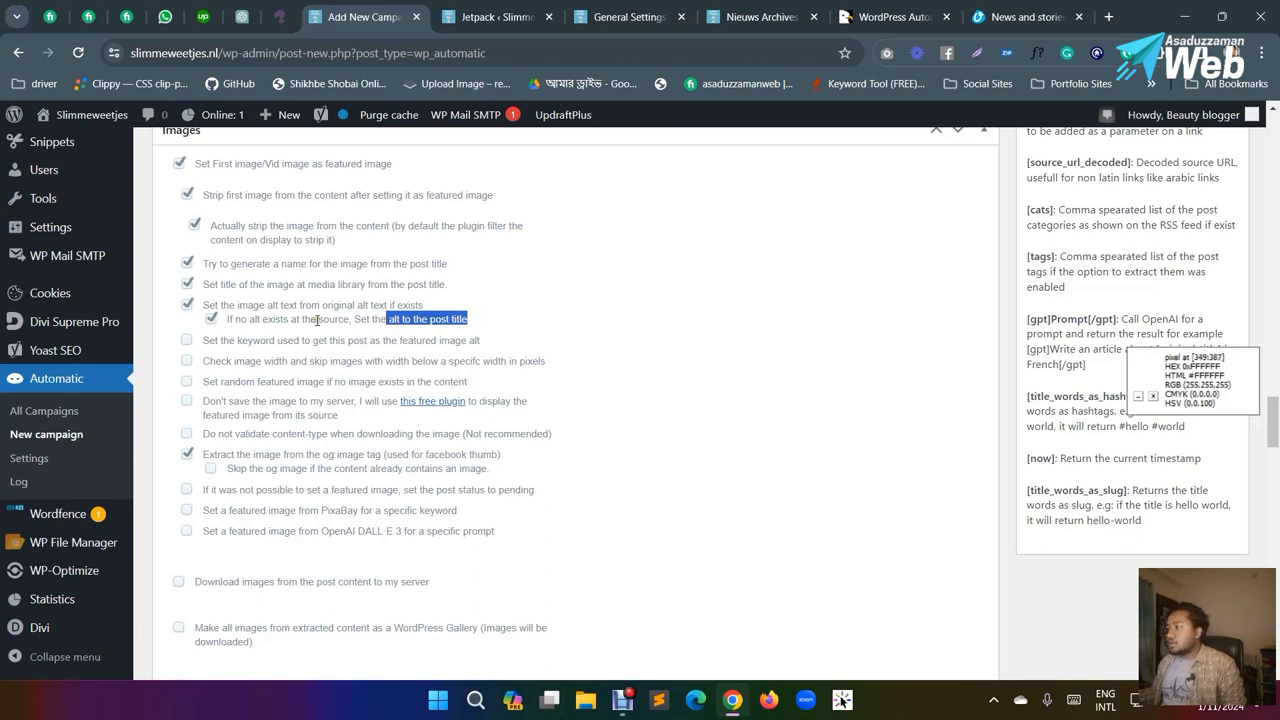
Step: Enable the option not to save the image to the server and display the featured image from its source
scroll(340, 352, down, 1)
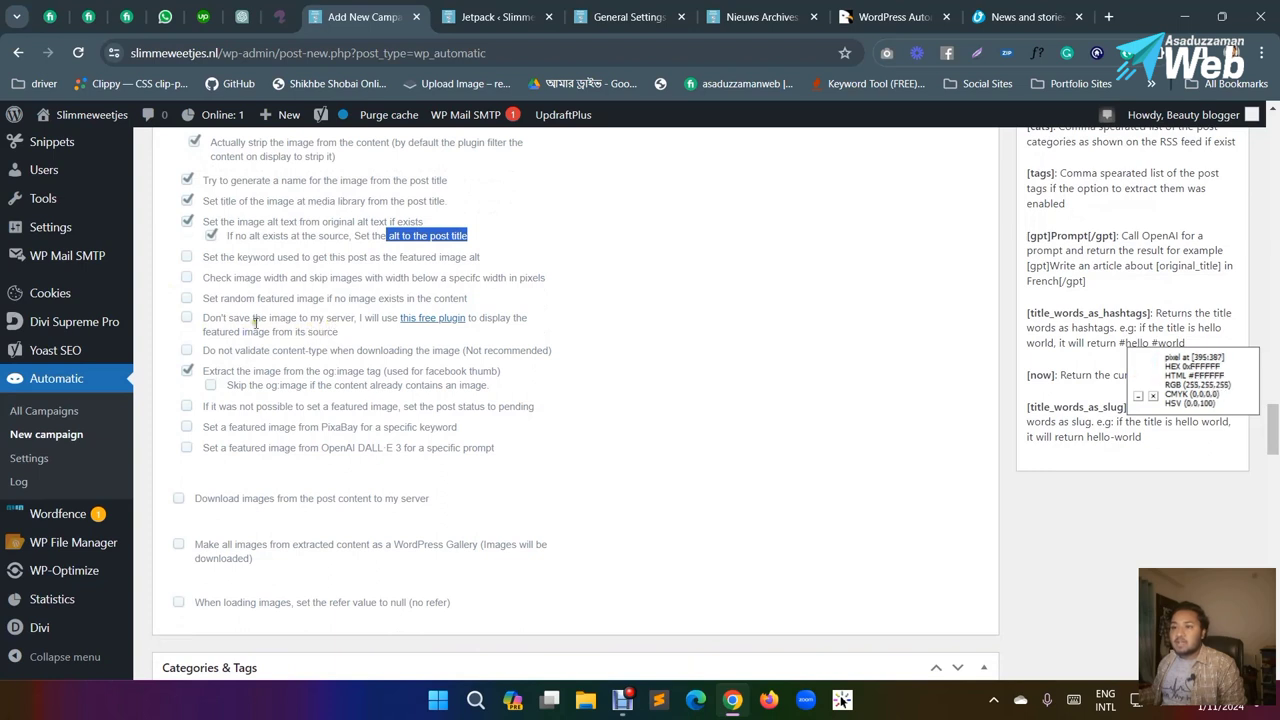
click(187, 317)
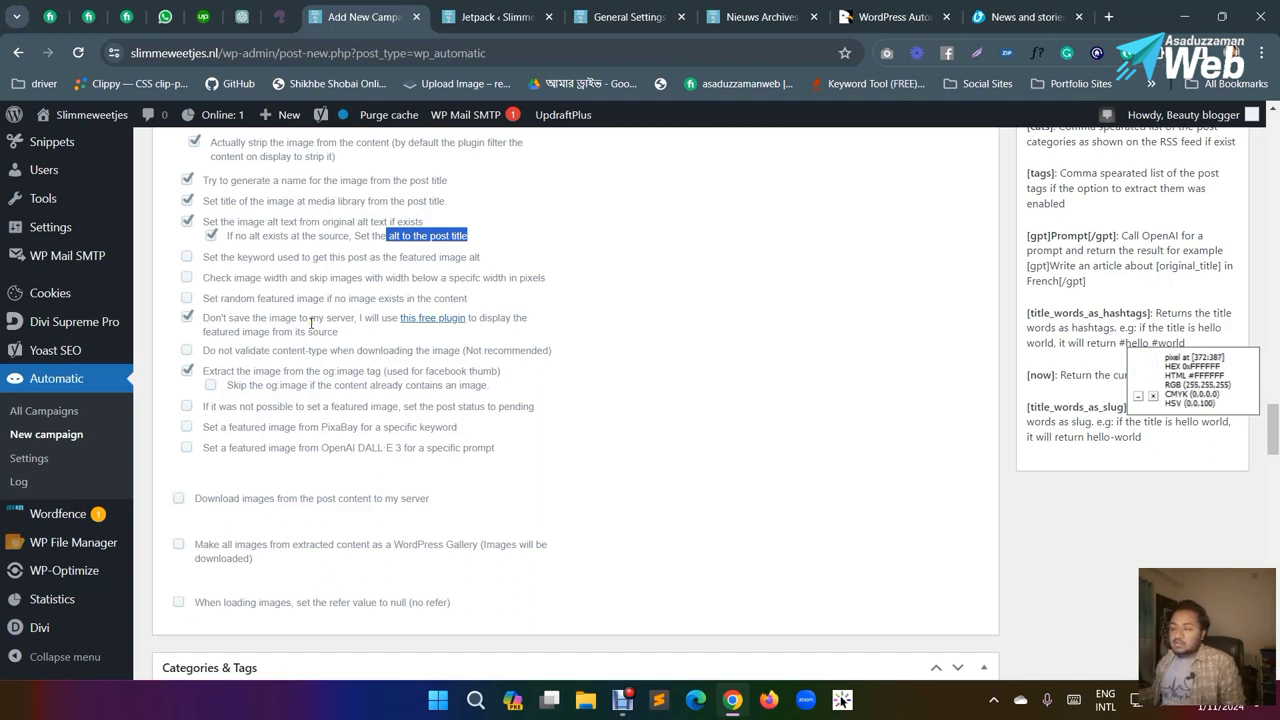
click(308, 326)
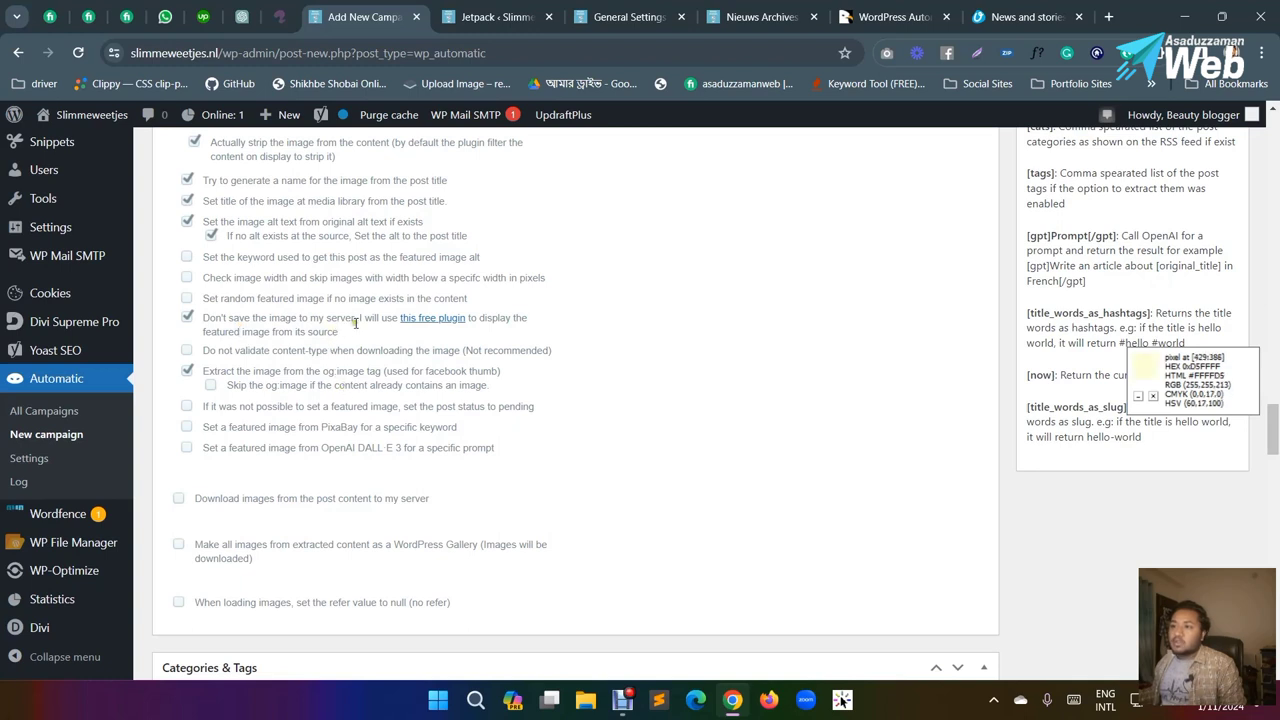
drag(352, 318, 310, 319)
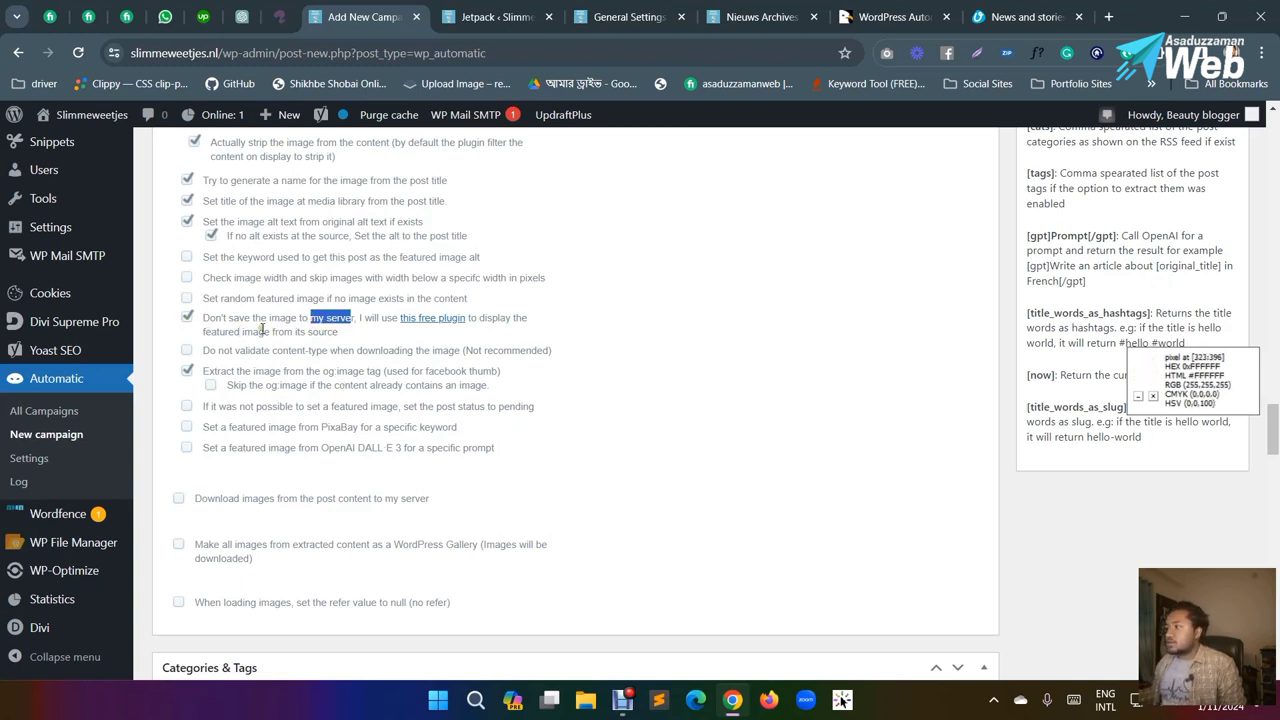
Step: Enable setting the post status to pending if a featured image could not be set
scroll(265, 366, down, 1)
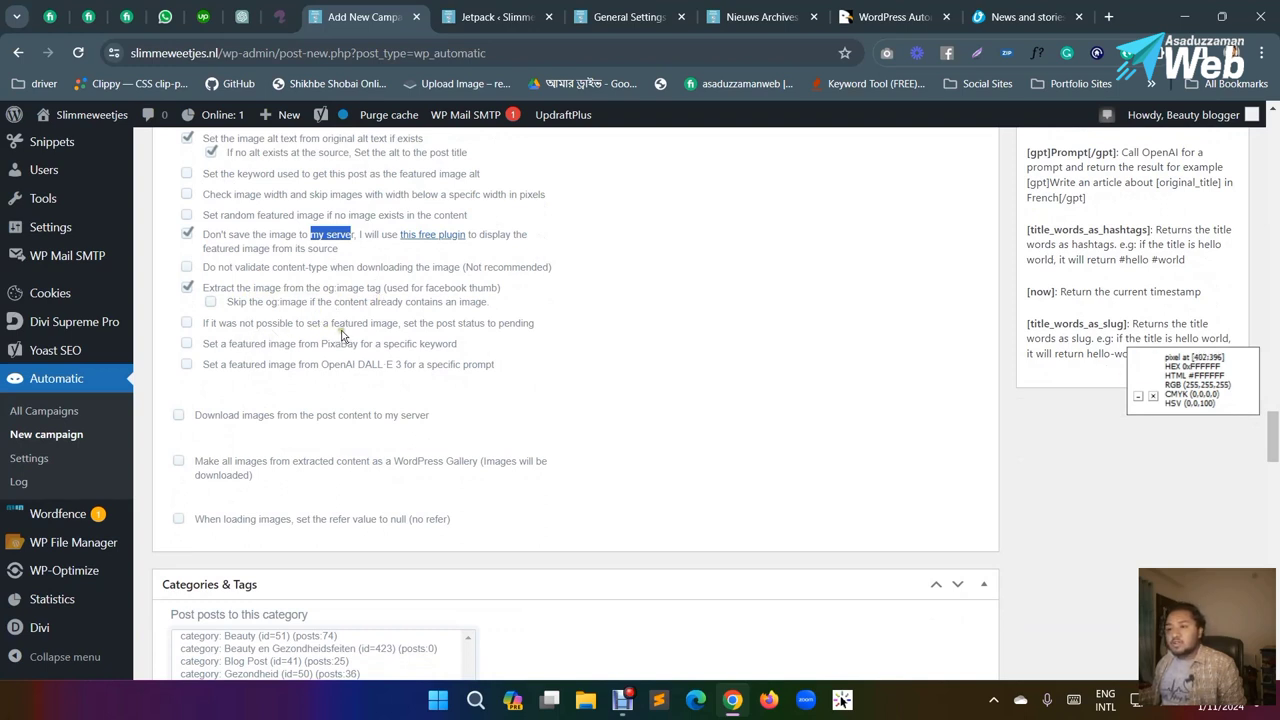
click(187, 322)
drag(286, 323, 261, 323)
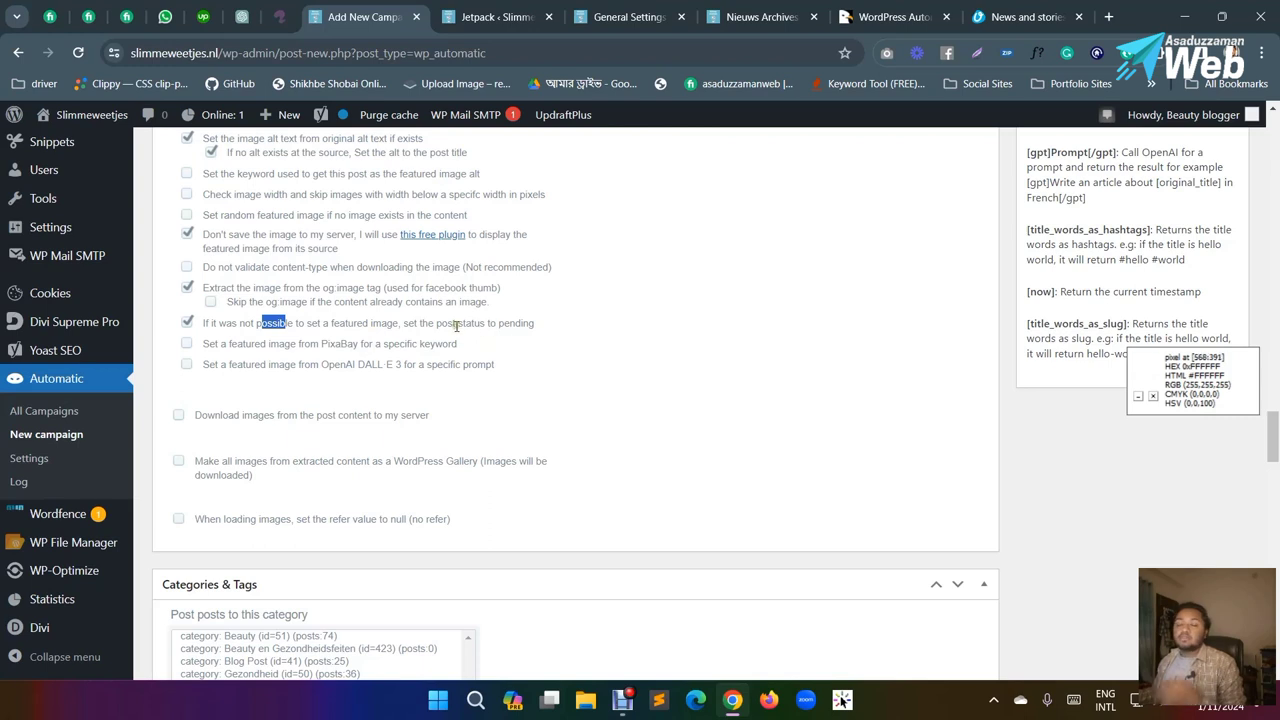
drag(368, 322, 339, 322)
scroll(339, 322, down, 1)
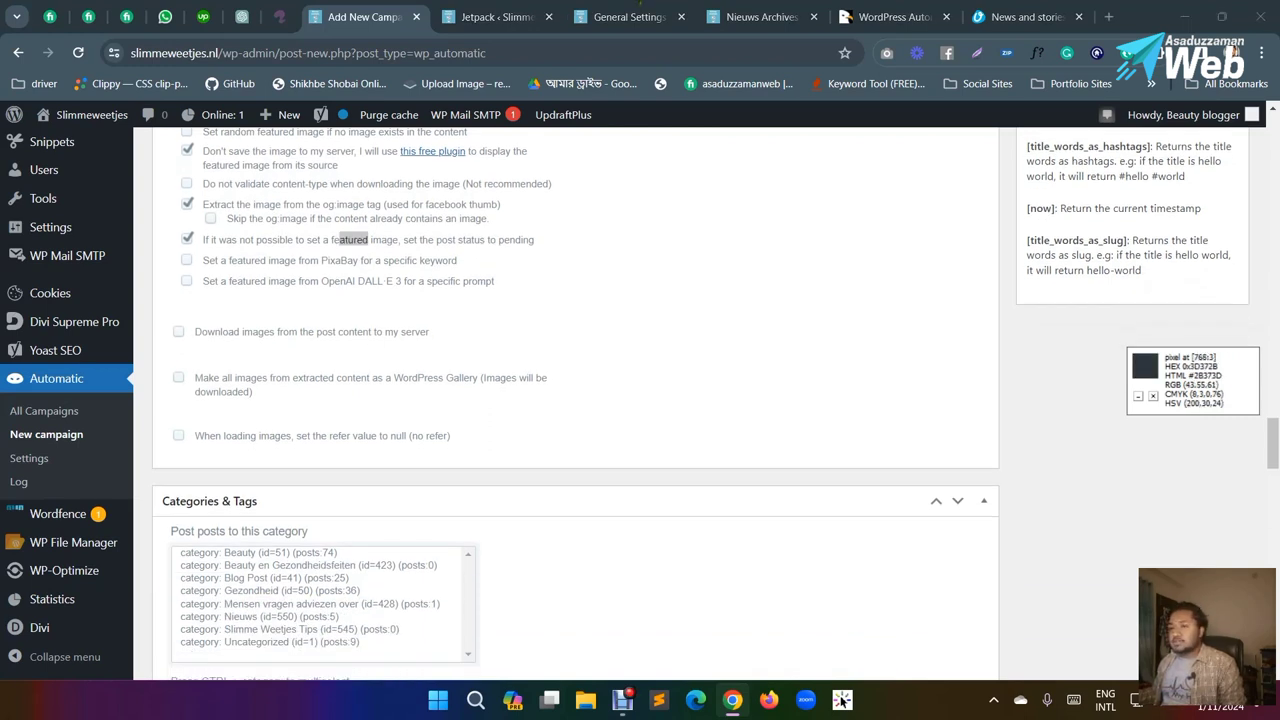
Step: Check the Nieuws category page on the site and assign the campaign's posts to the Nieuws category
click(640, 3)
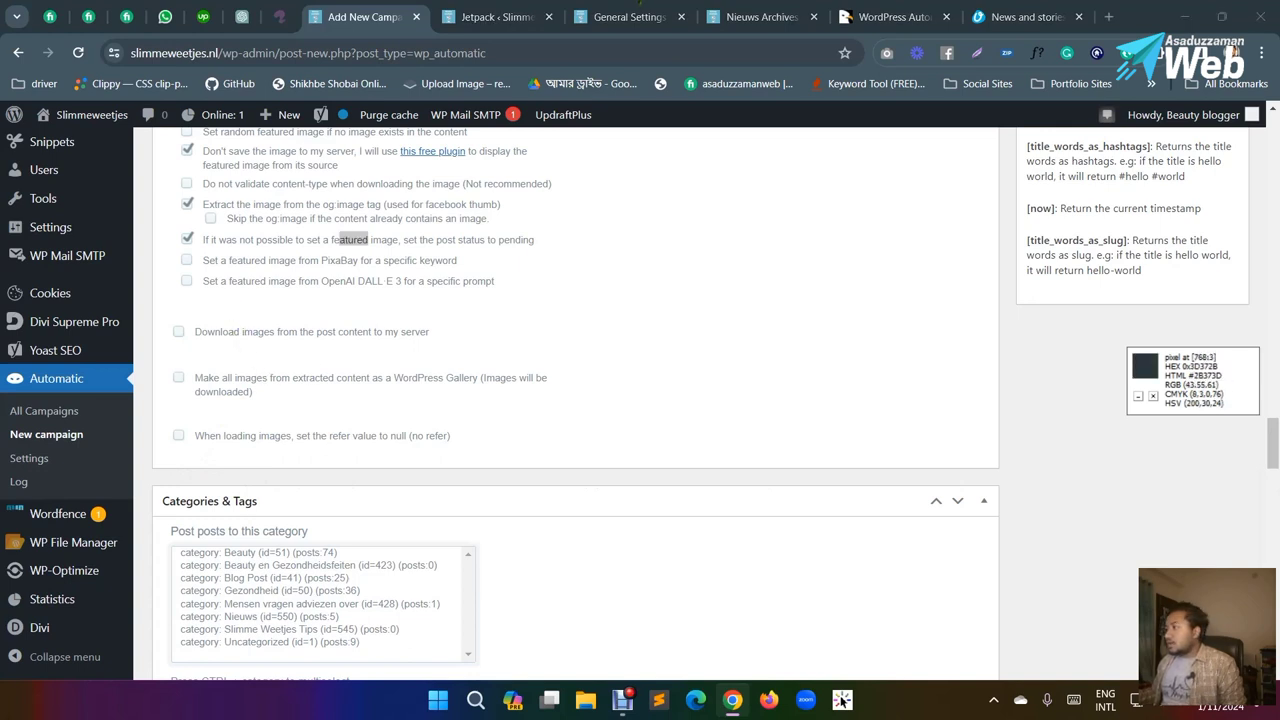
click(768, 3)
scroll(250, 470, down, 3)
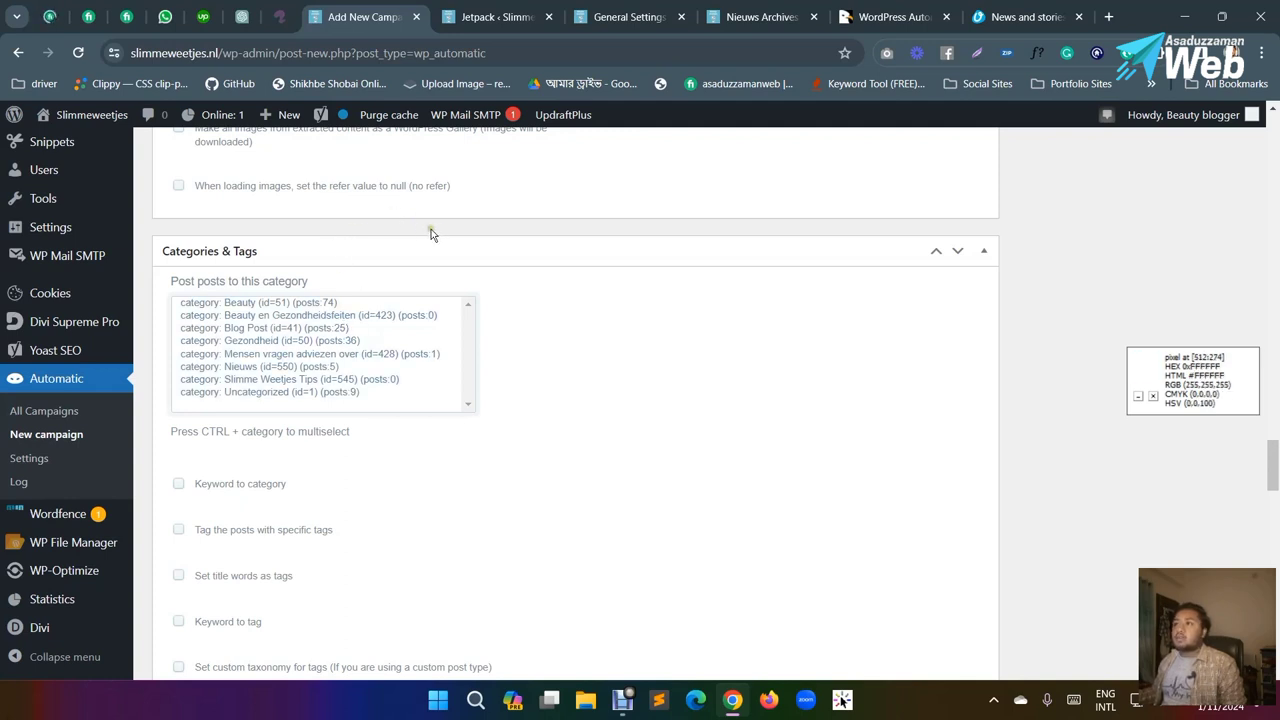
click(766, 12)
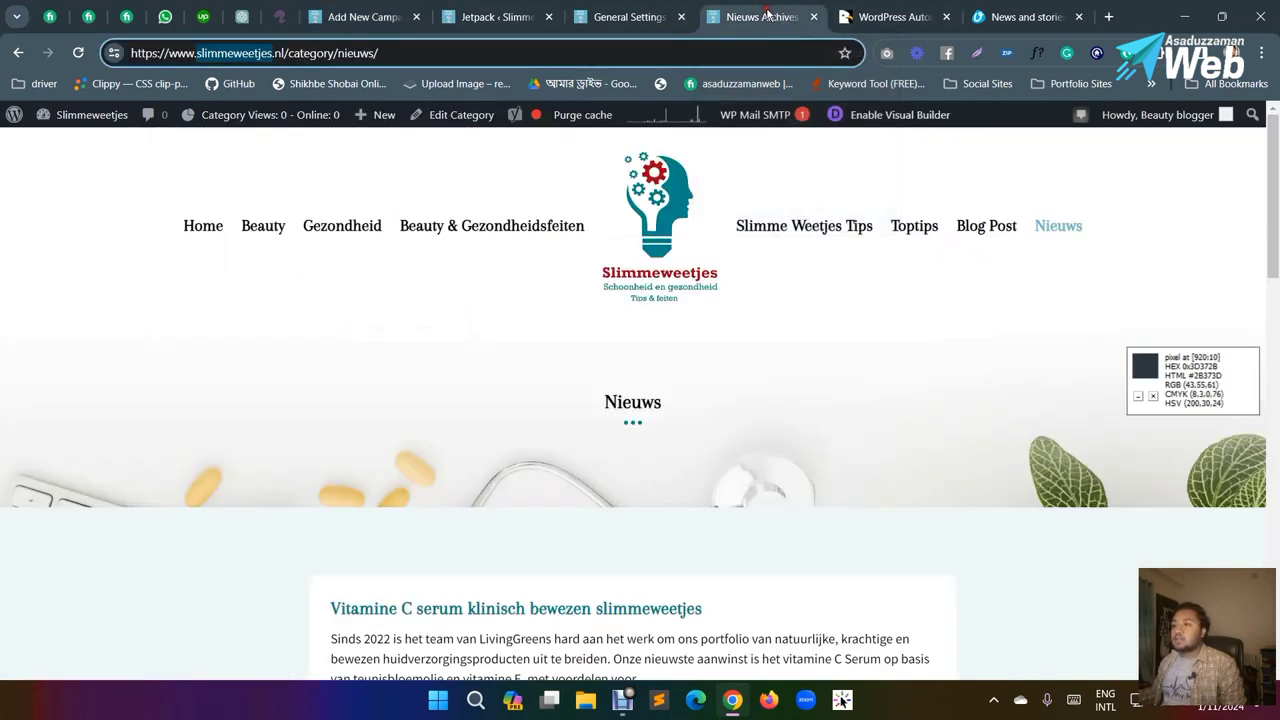
drag(676, 420, 596, 407)
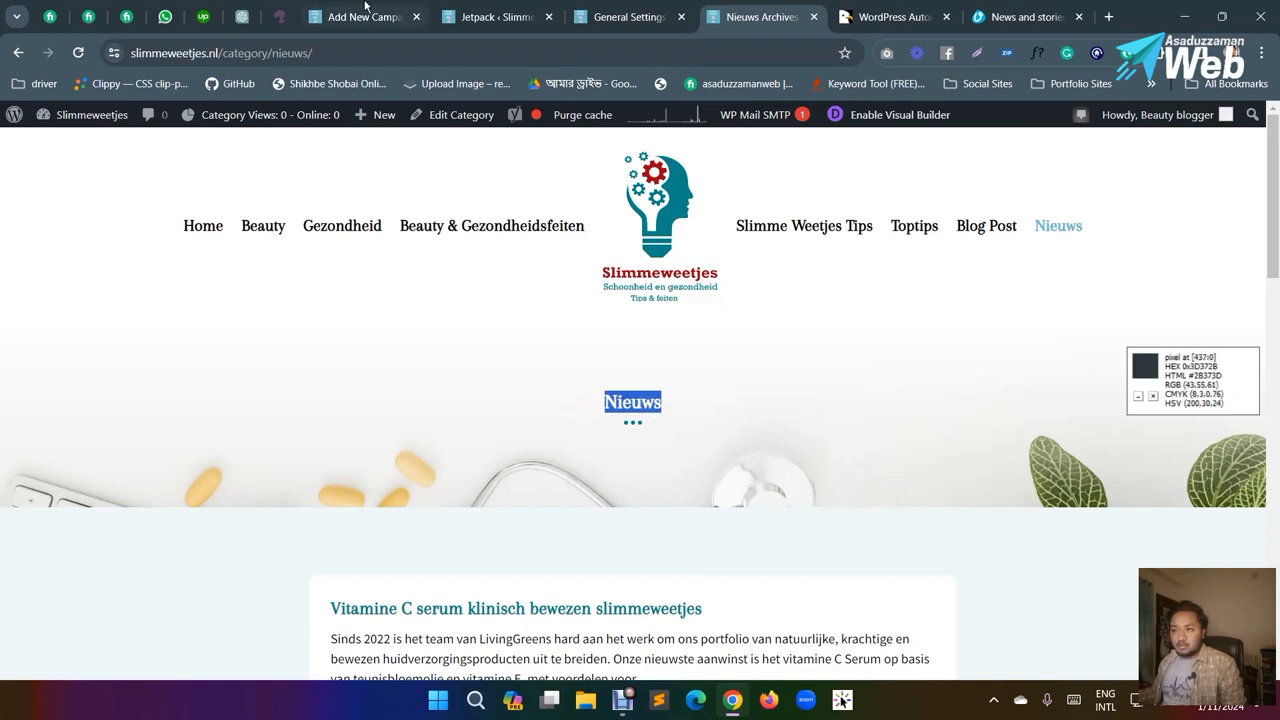
click(365, 17)
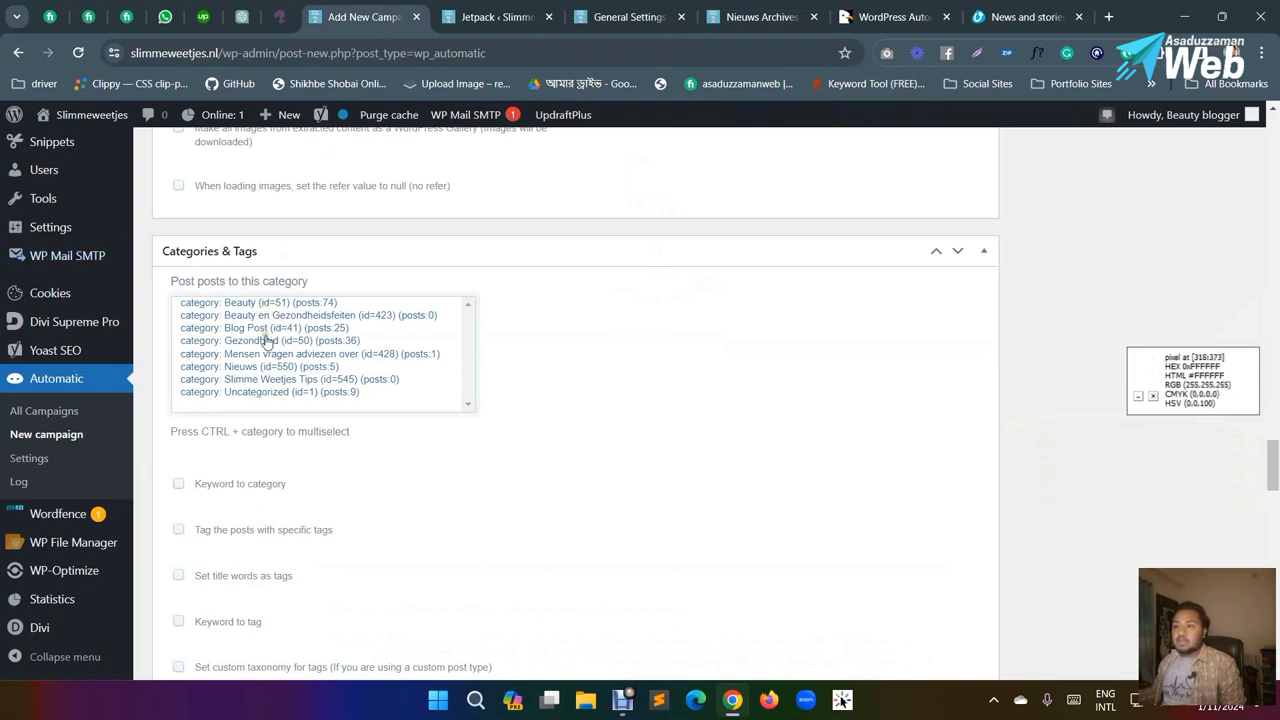
scroll(260, 380, down, 2)
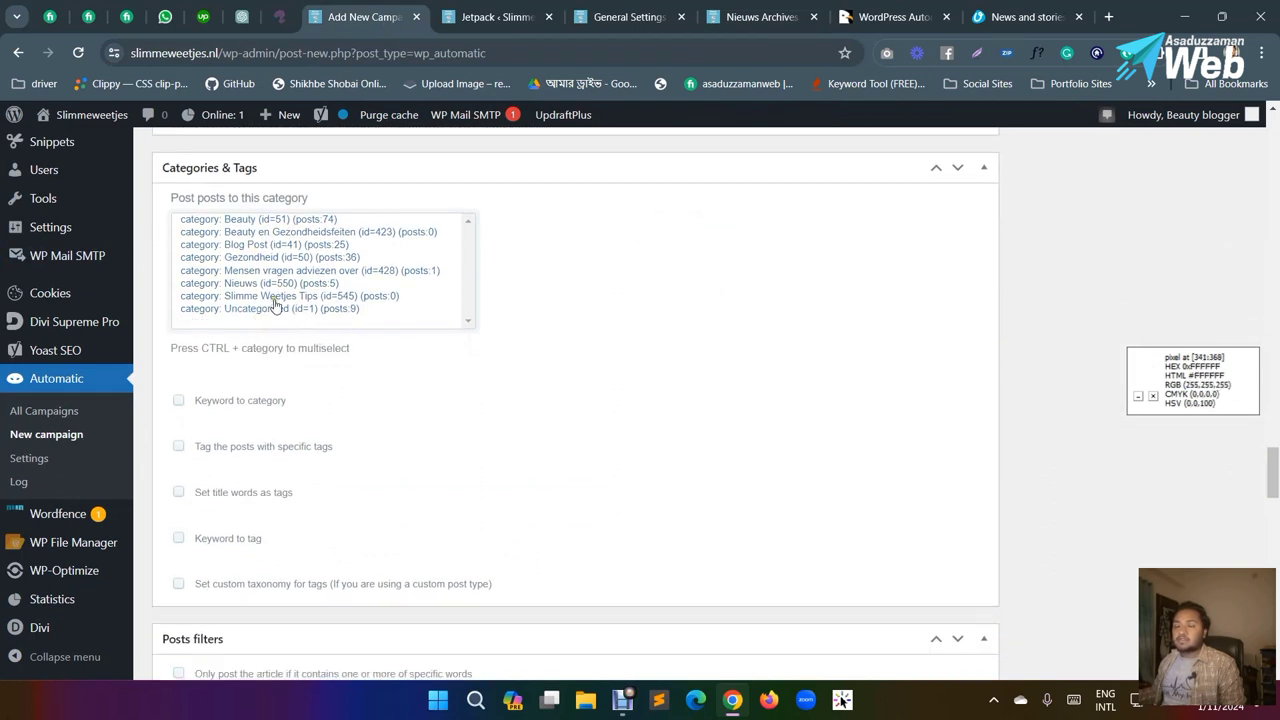
click(225, 284)
Step: Enable setting title words as tags for the campaign's posts
scroll(522, 412, down, 2)
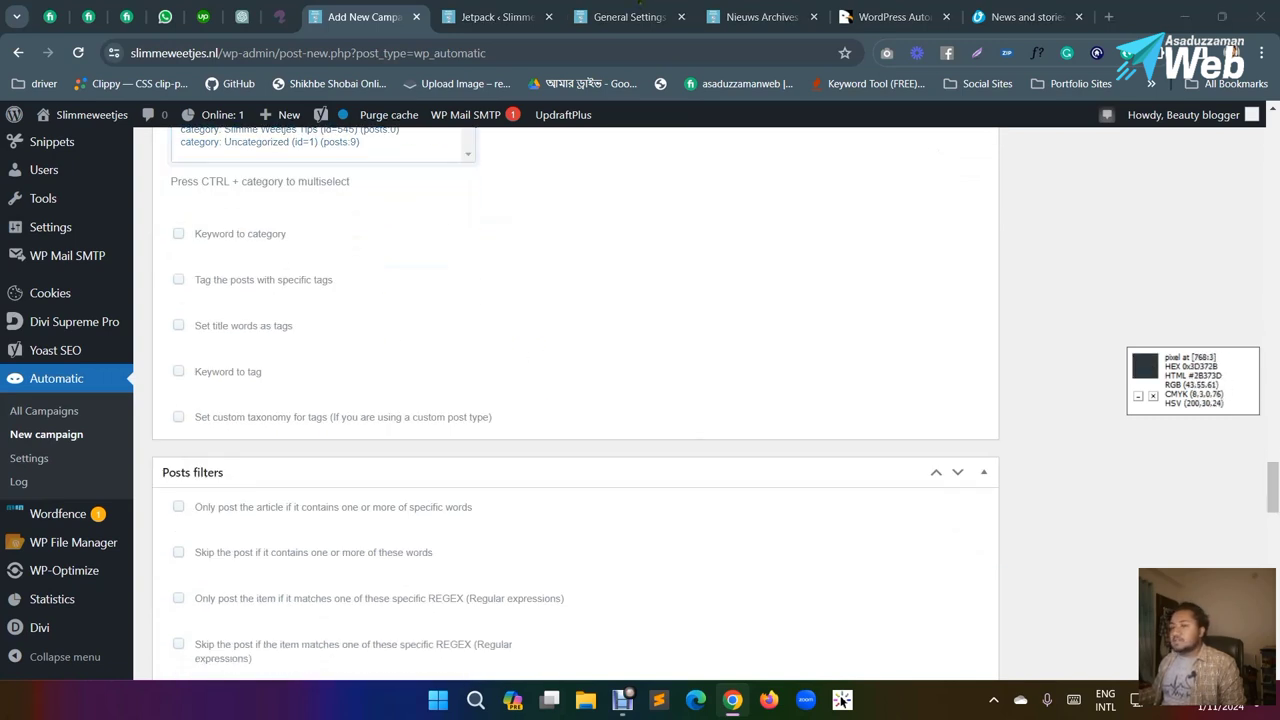
click(168, 443)
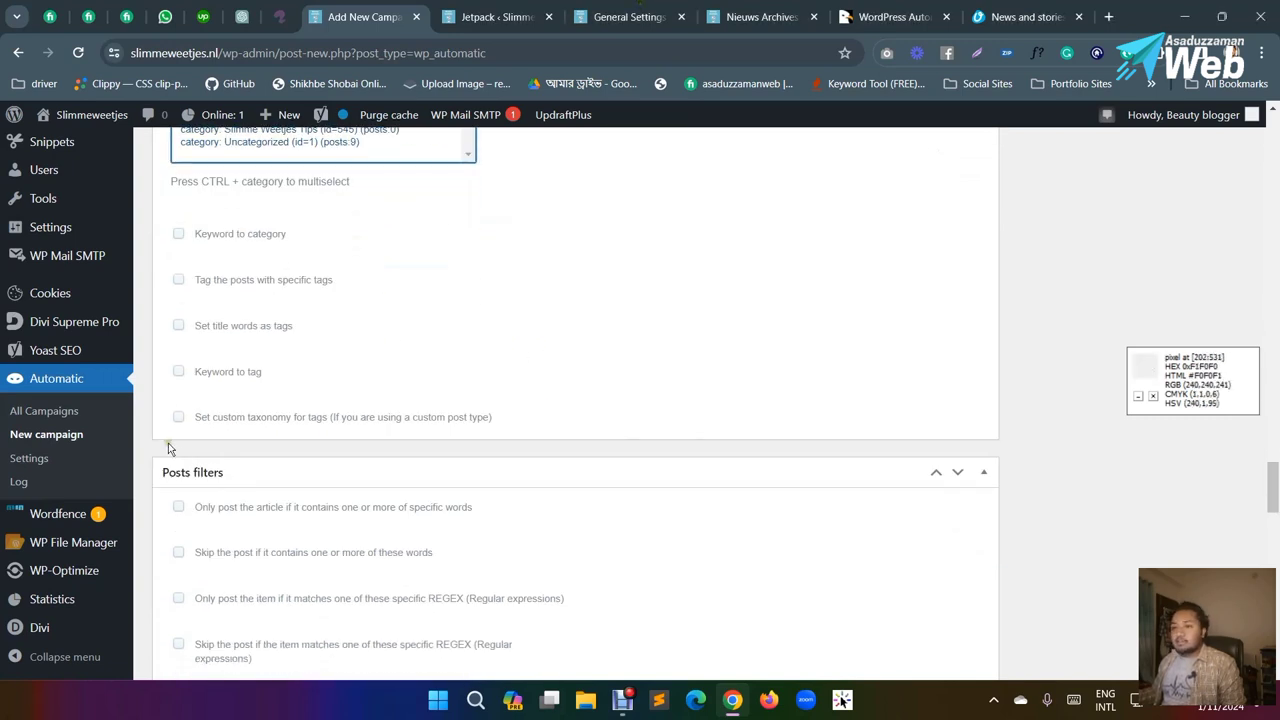
click(223, 330)
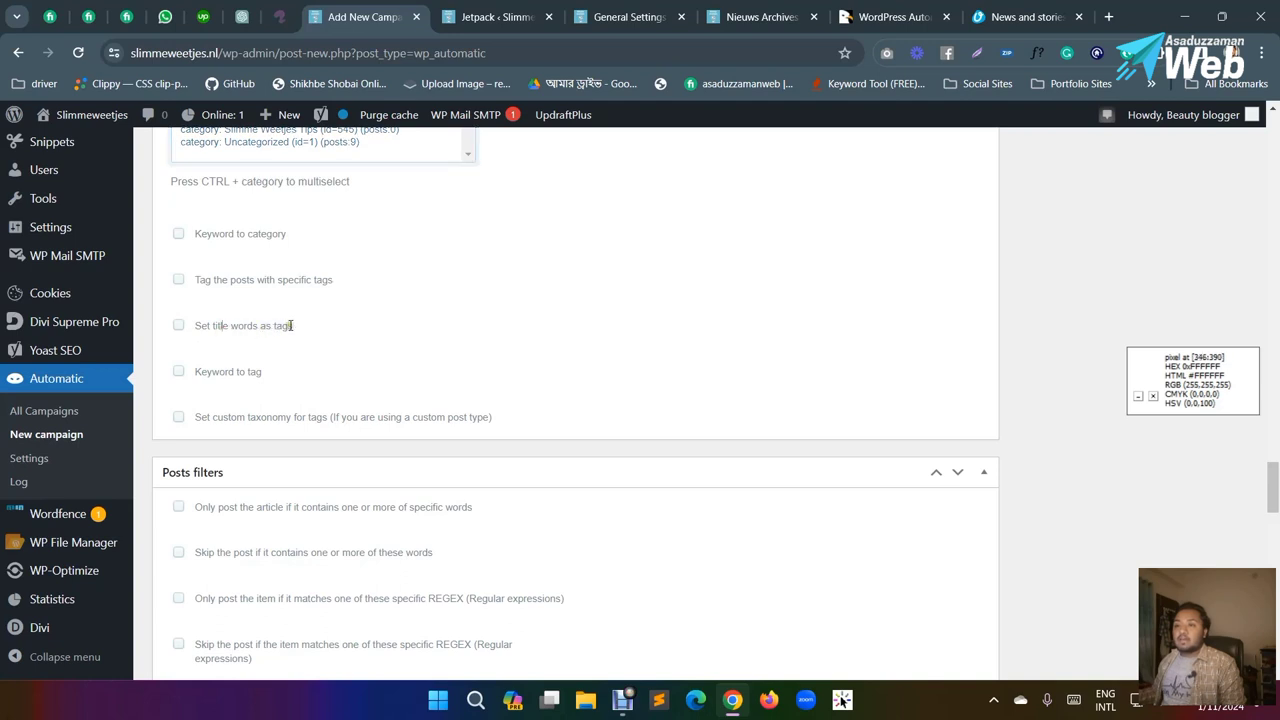
drag(290, 326, 265, 328)
click(179, 326)
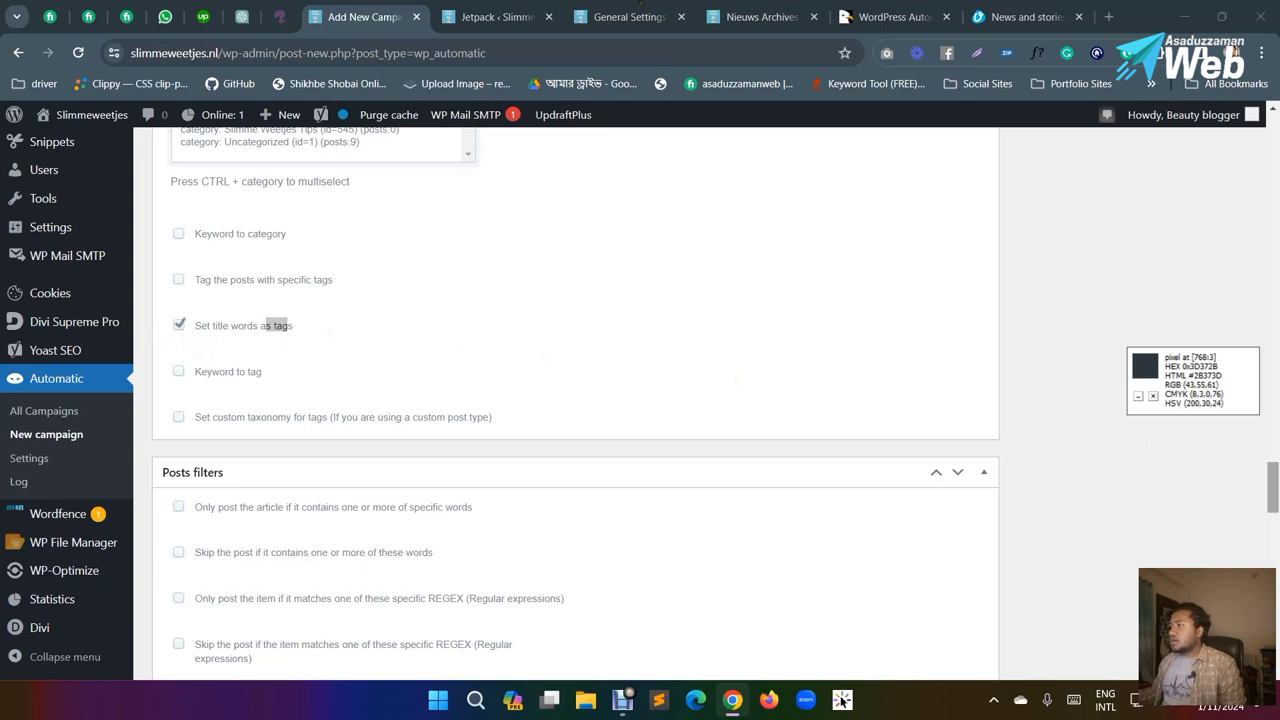
Step: Enable skipping posts shorter than a specific length and set the minimum to 414 characters
scroll(620, 446, down, 2)
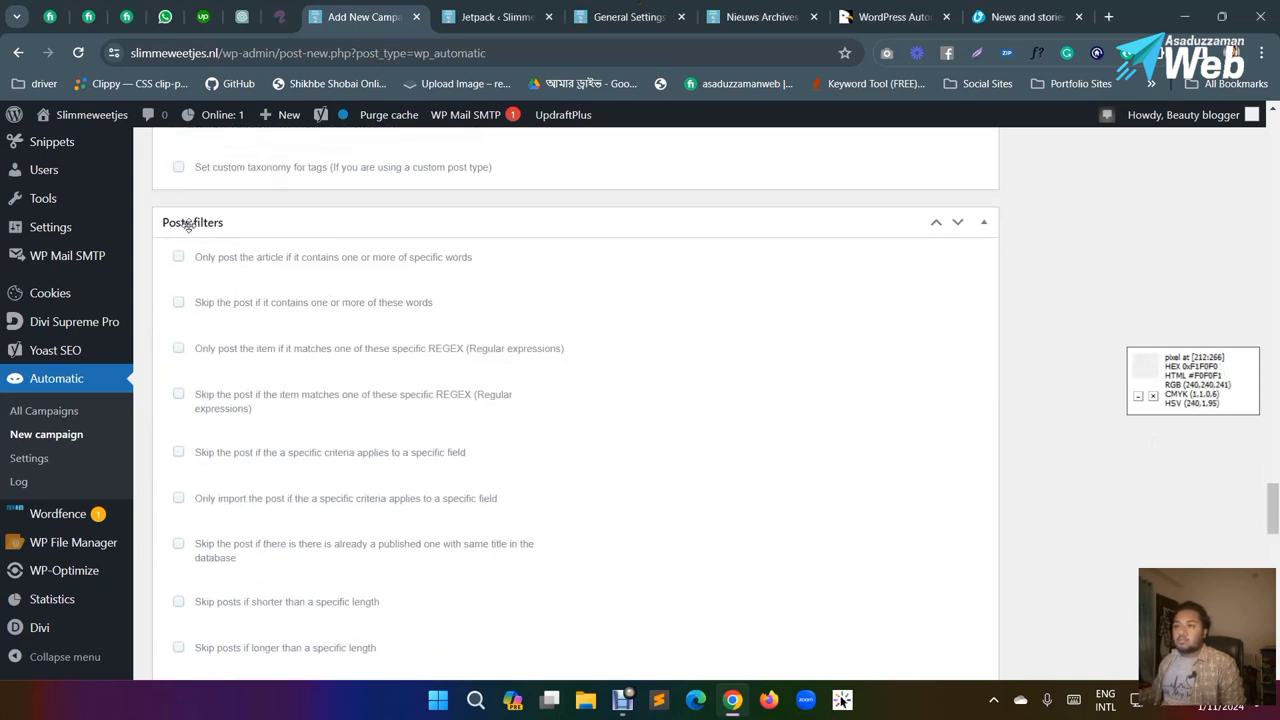
scroll(240, 237, down, 2)
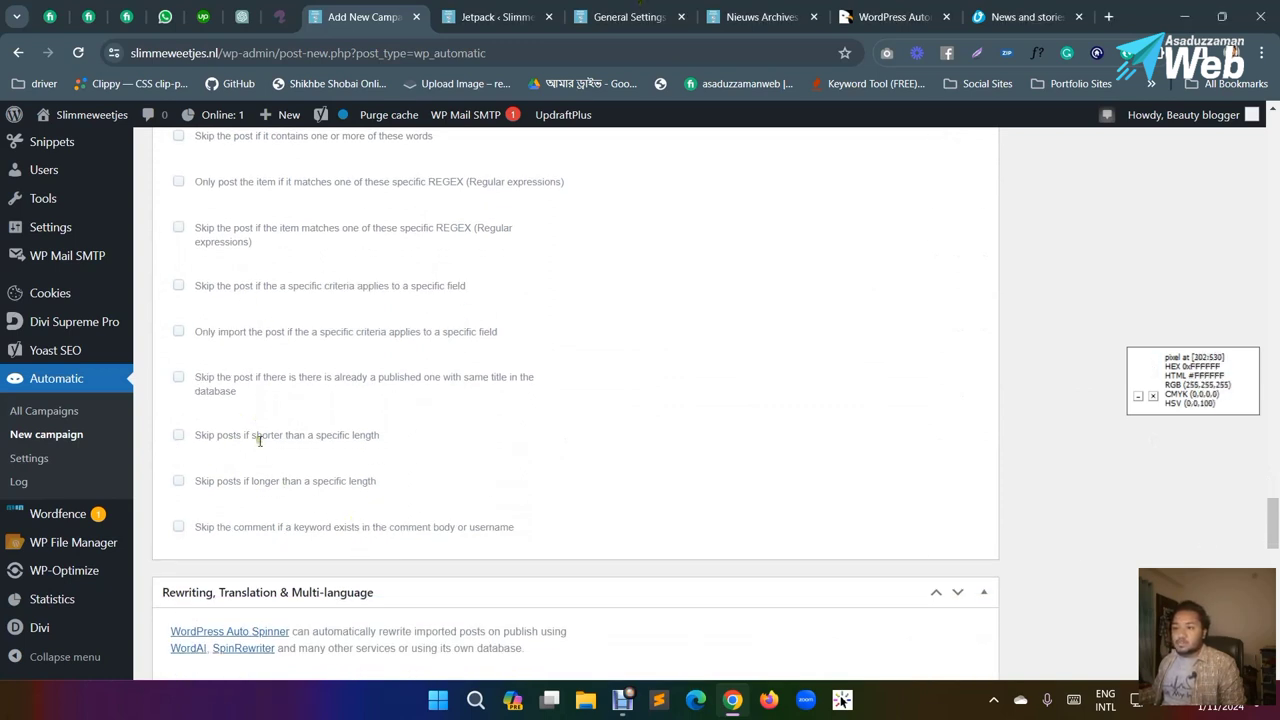
click(179, 436)
scroll(323, 449, down, 1)
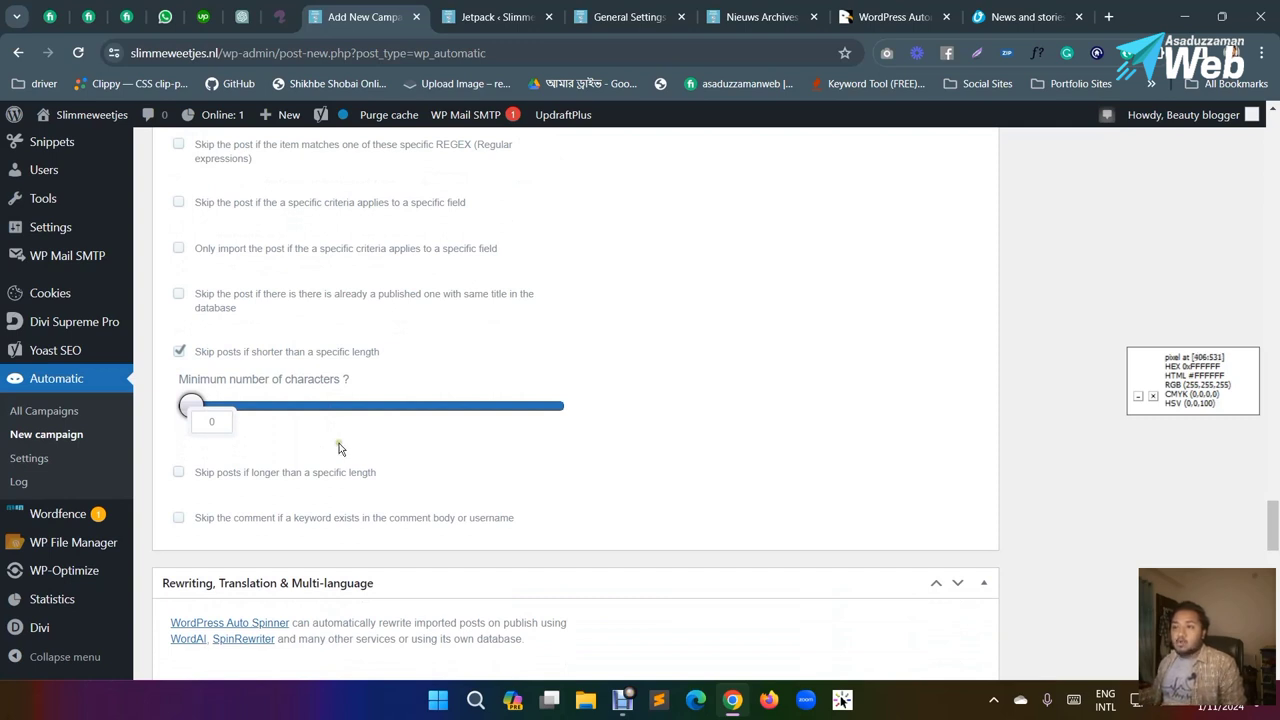
mouse_move(192, 404)
mouse_down()
mouse_move(223, 407)
mouse_move(209, 418)
mouse_move(207, 403)
mouse_up()
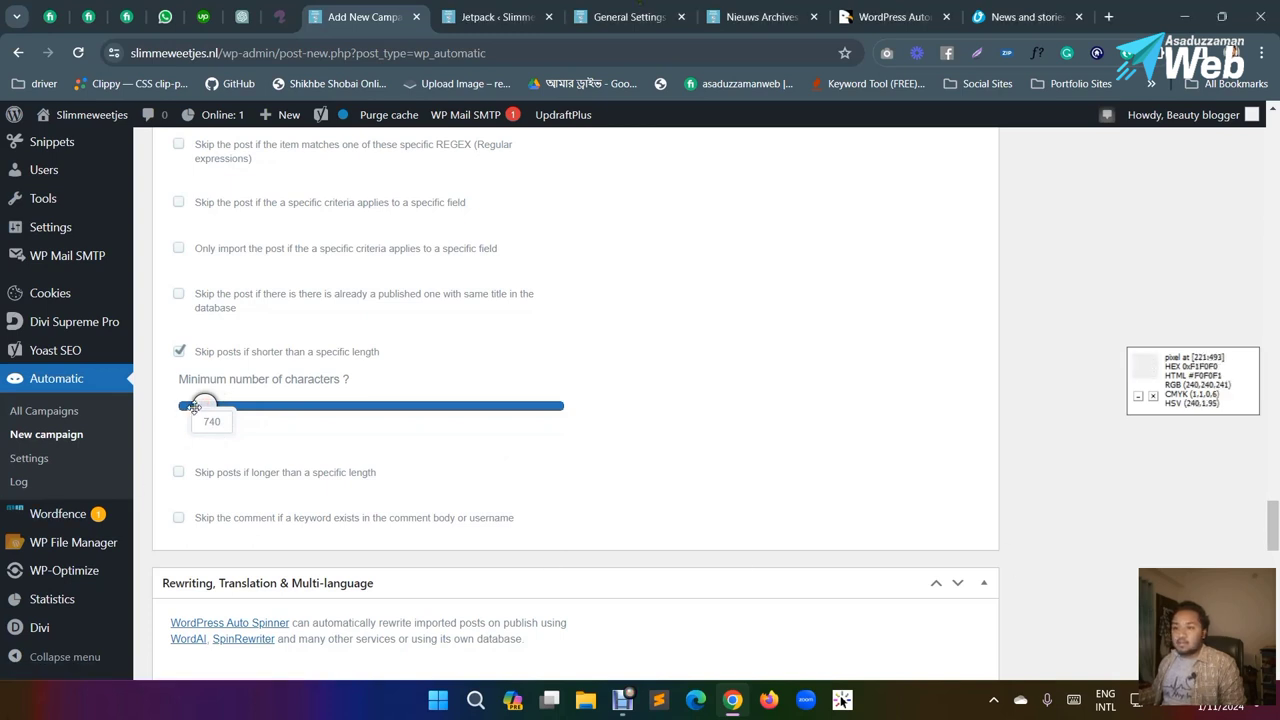
drag(206, 416, 197, 407)
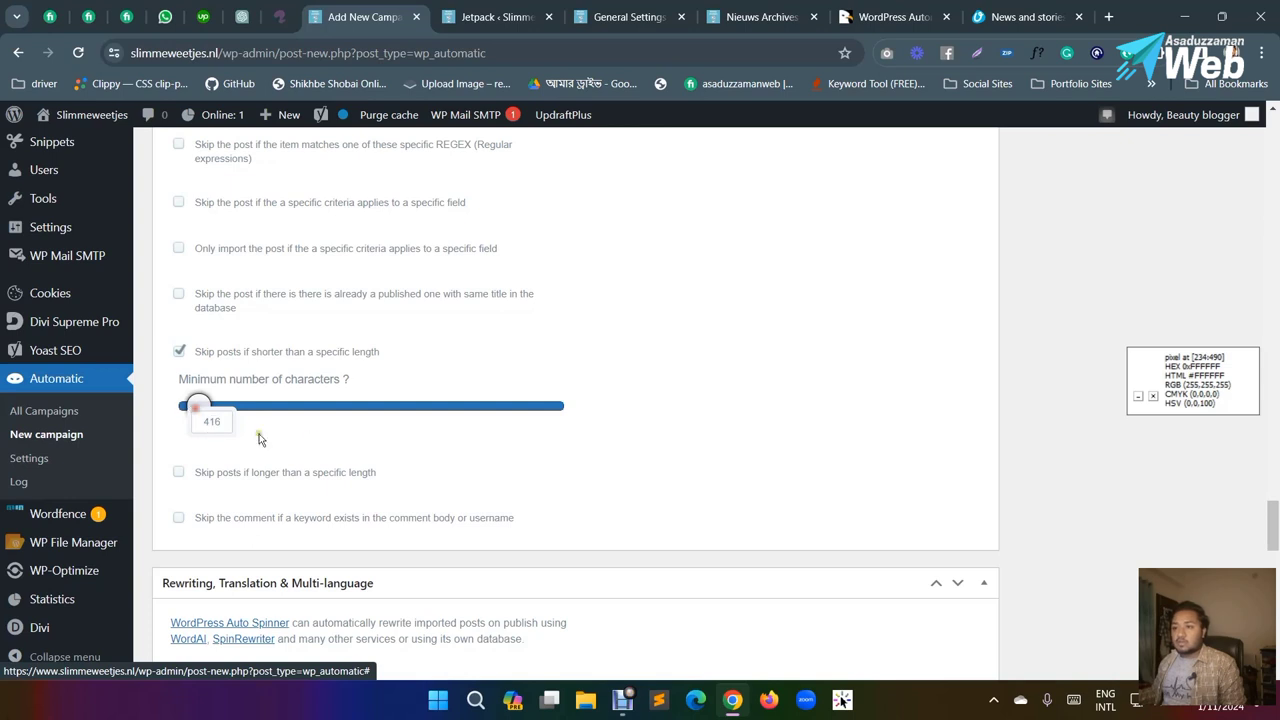
scroll(417, 446, down, 1)
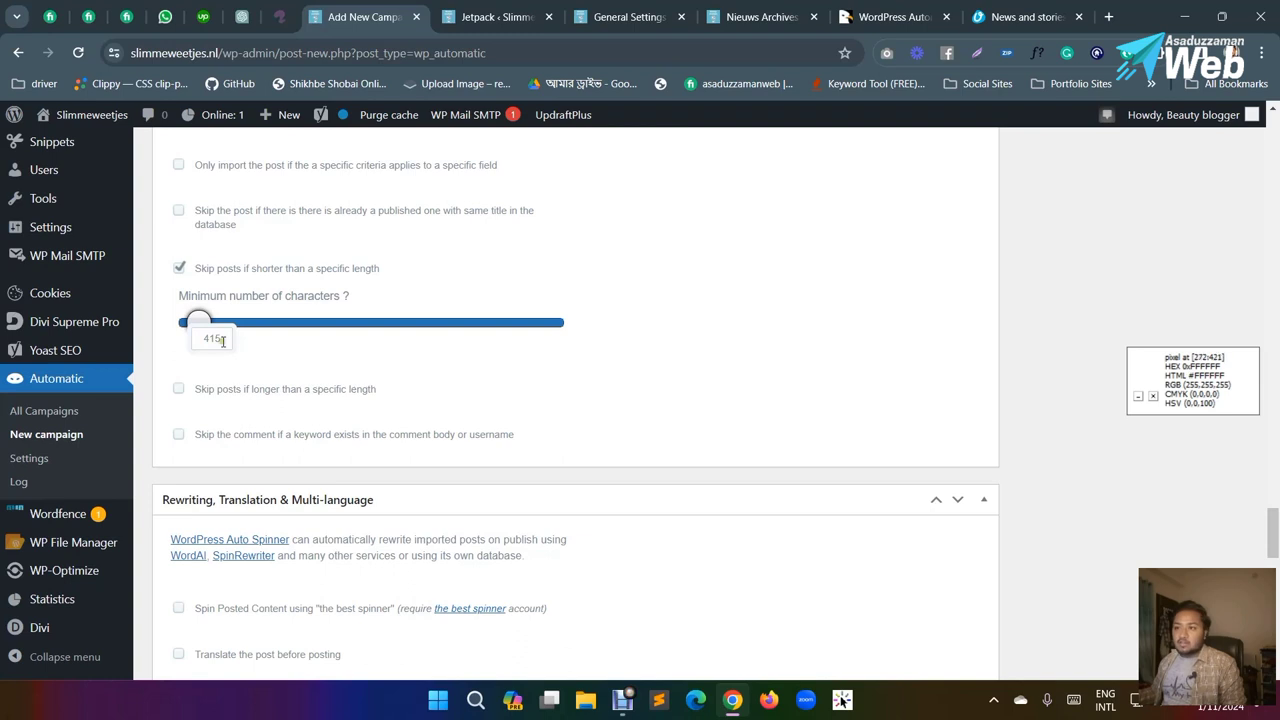
click(195, 318)
drag(195, 318, 194, 319)
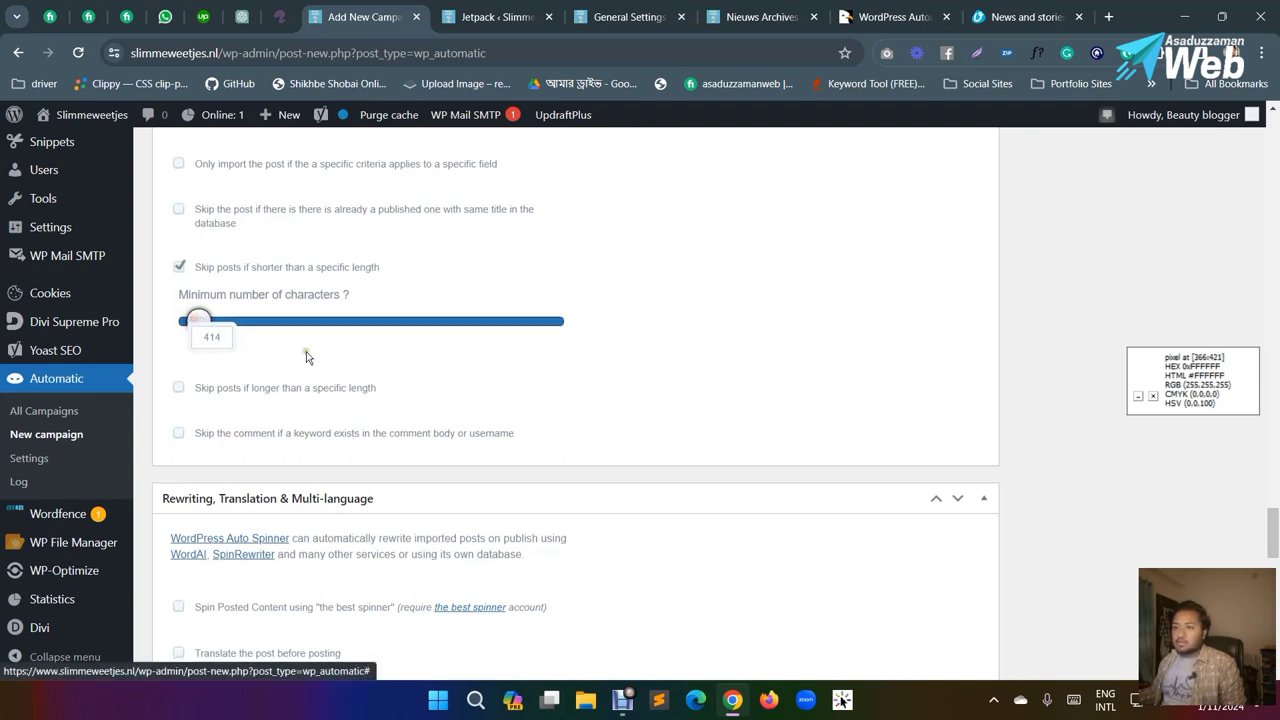
Step: Enable translating the post before posting
scroll(195, 319, down, 1)
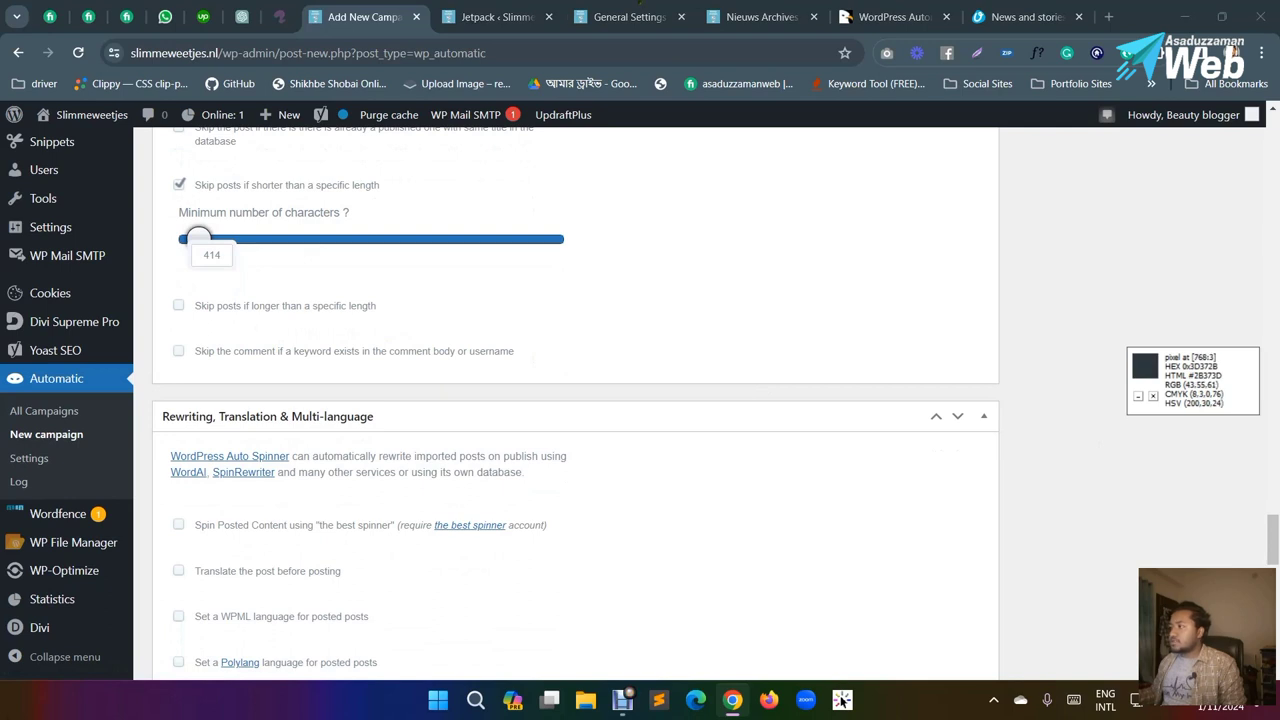
scroll(177, 394, down, 3)
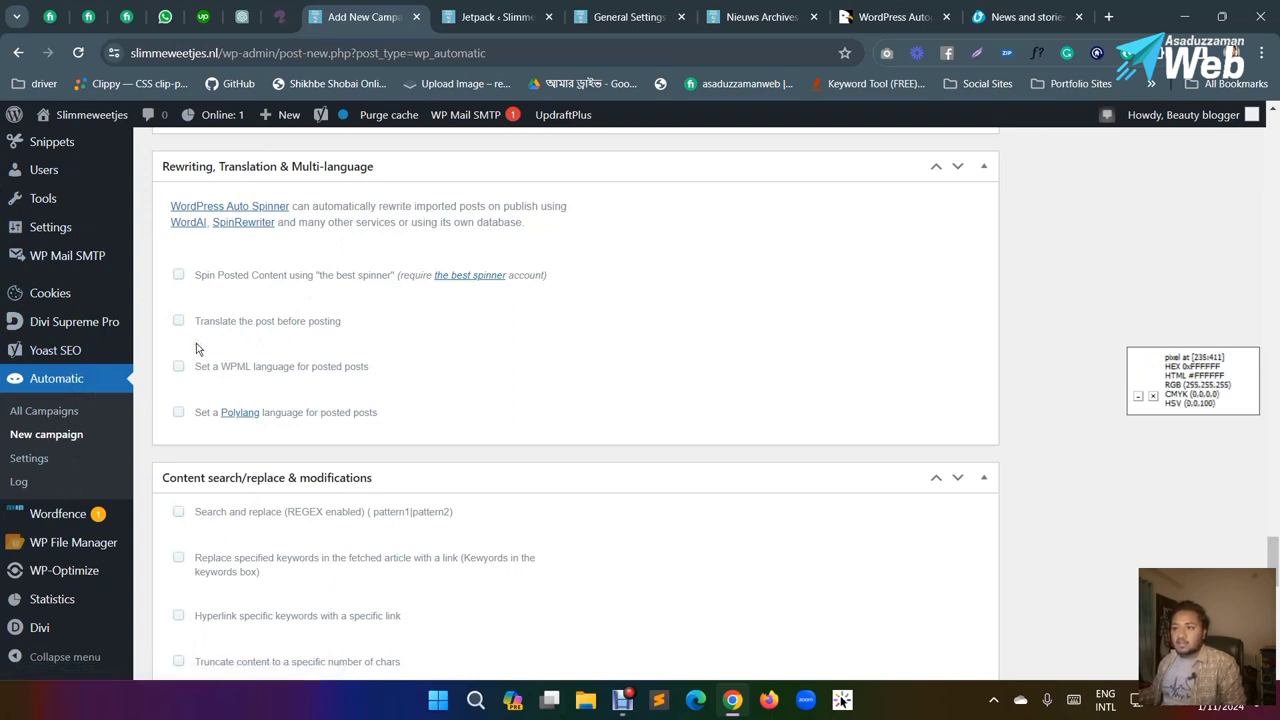
click(180, 321)
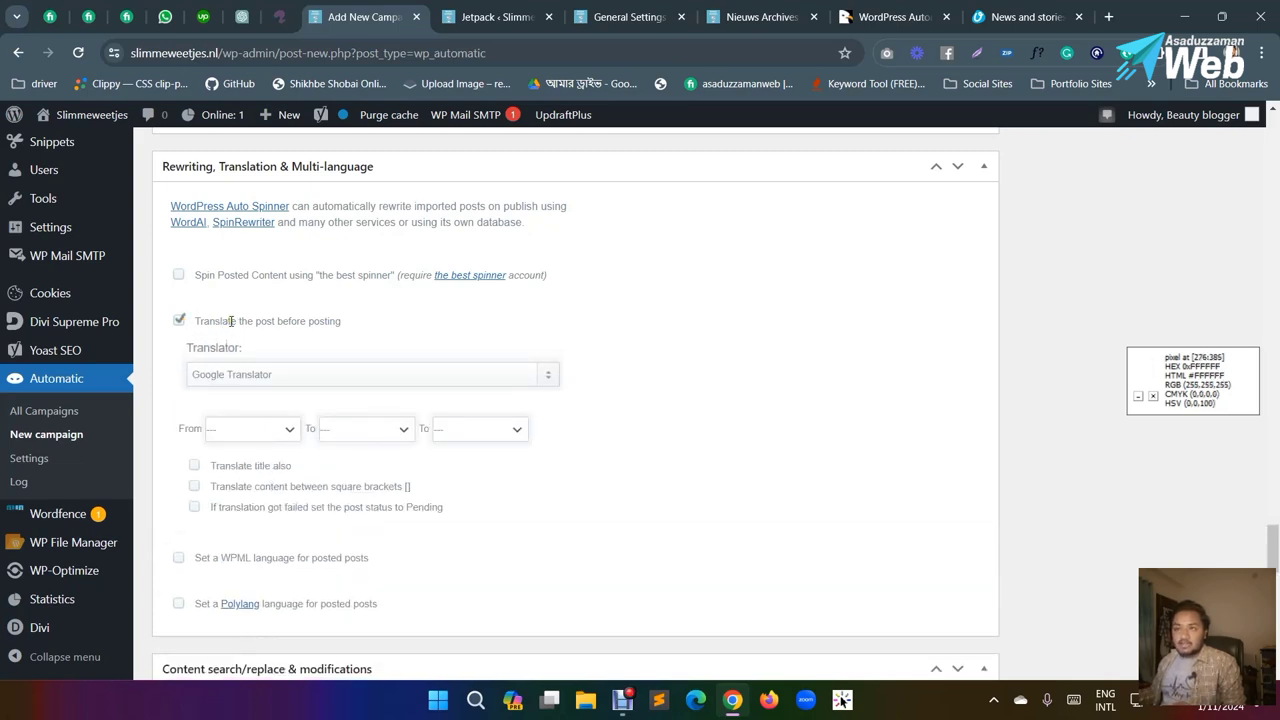
Step: Look through the articles on the Unlimit Health news page and return to the campaign form
click(1025, 17)
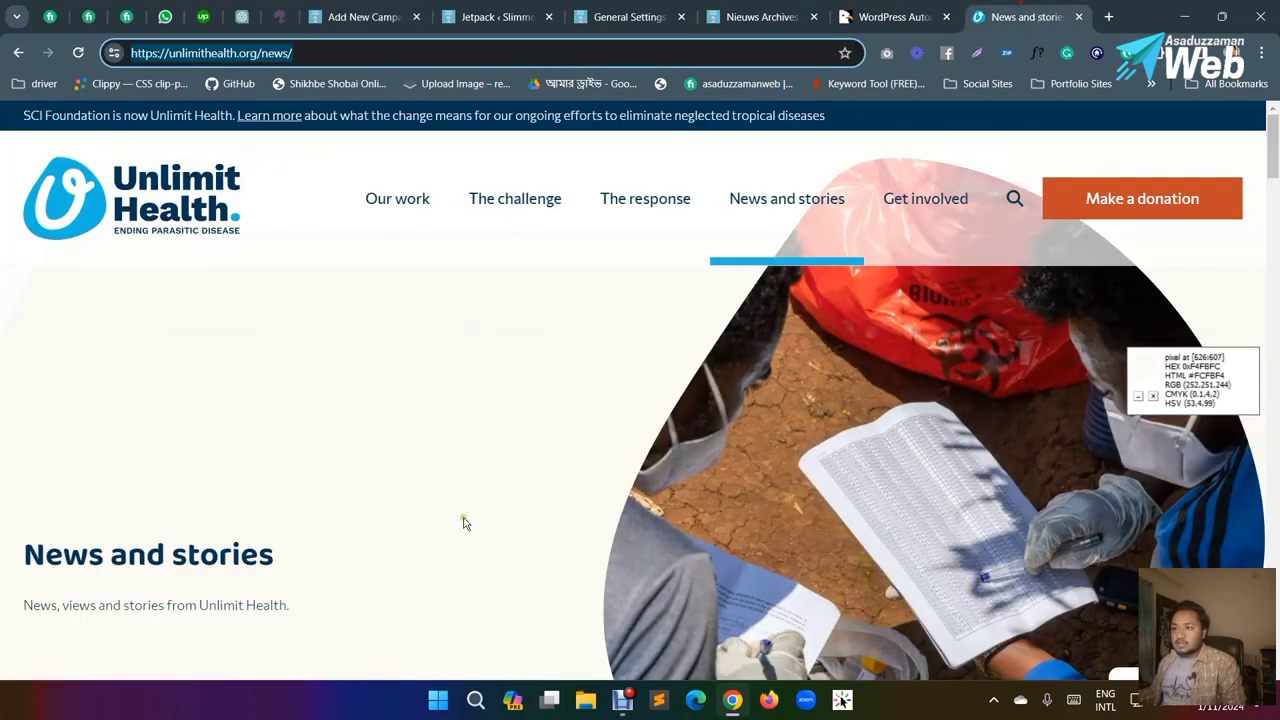
scroll(437, 494, down, 5)
scroll(322, 488, down, 8)
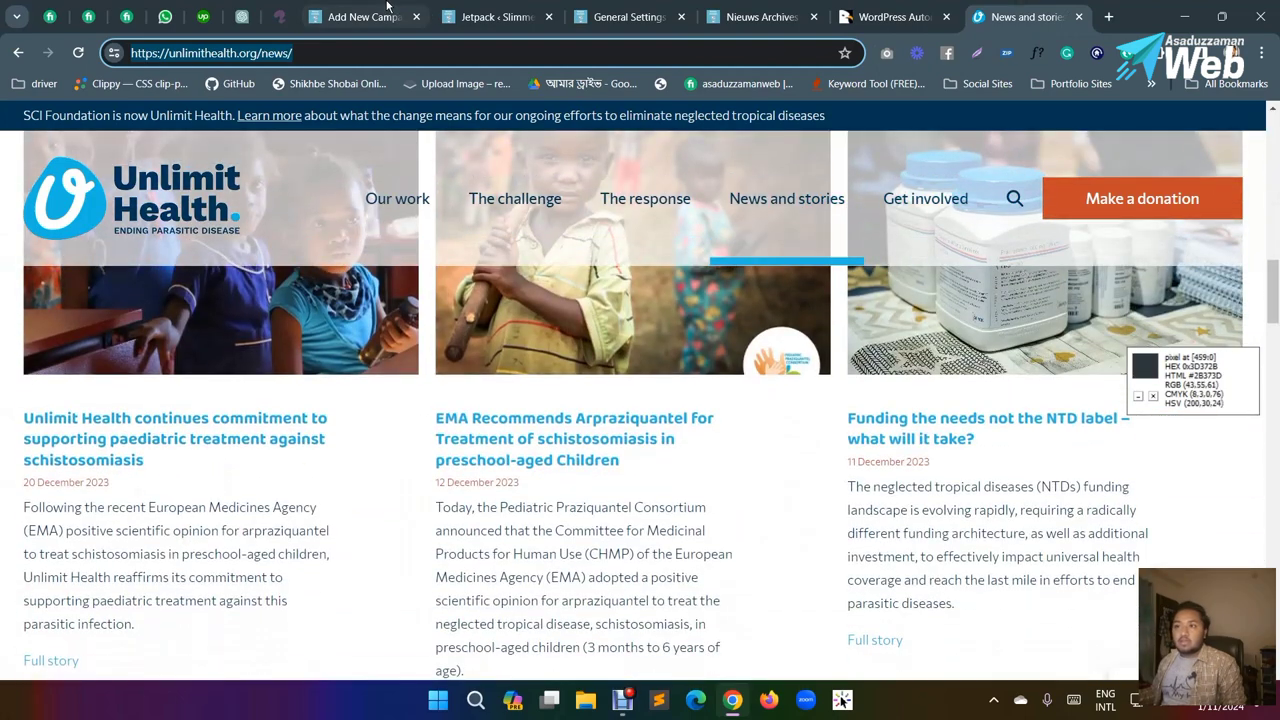
click(360, 17)
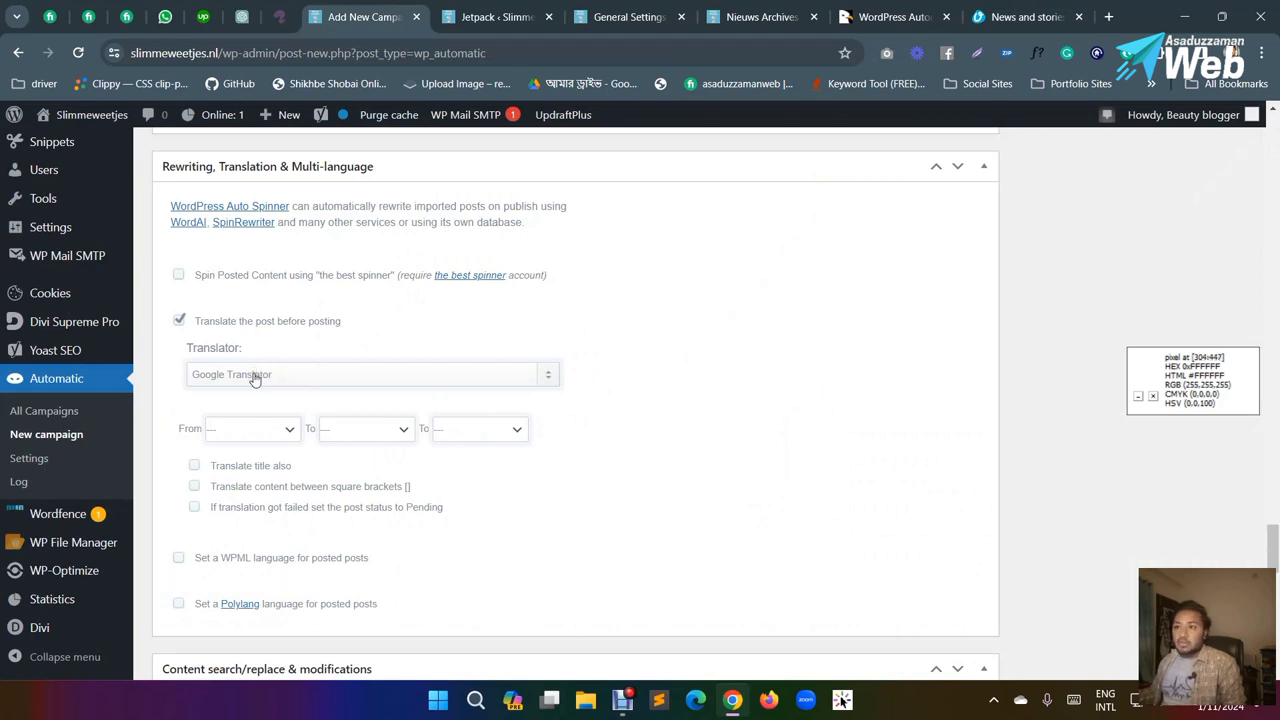
Step: Choose Google Translator as the translator for the posts
scroll(275, 320, down, 1)
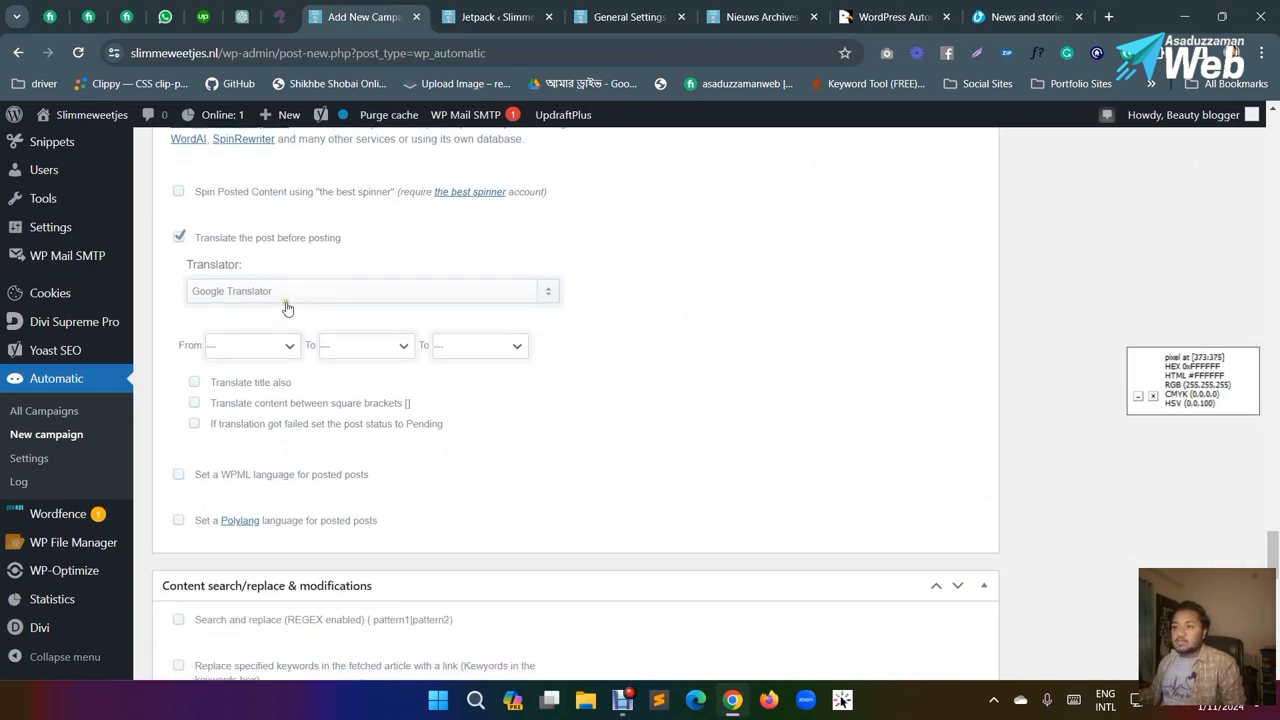
click(213, 289)
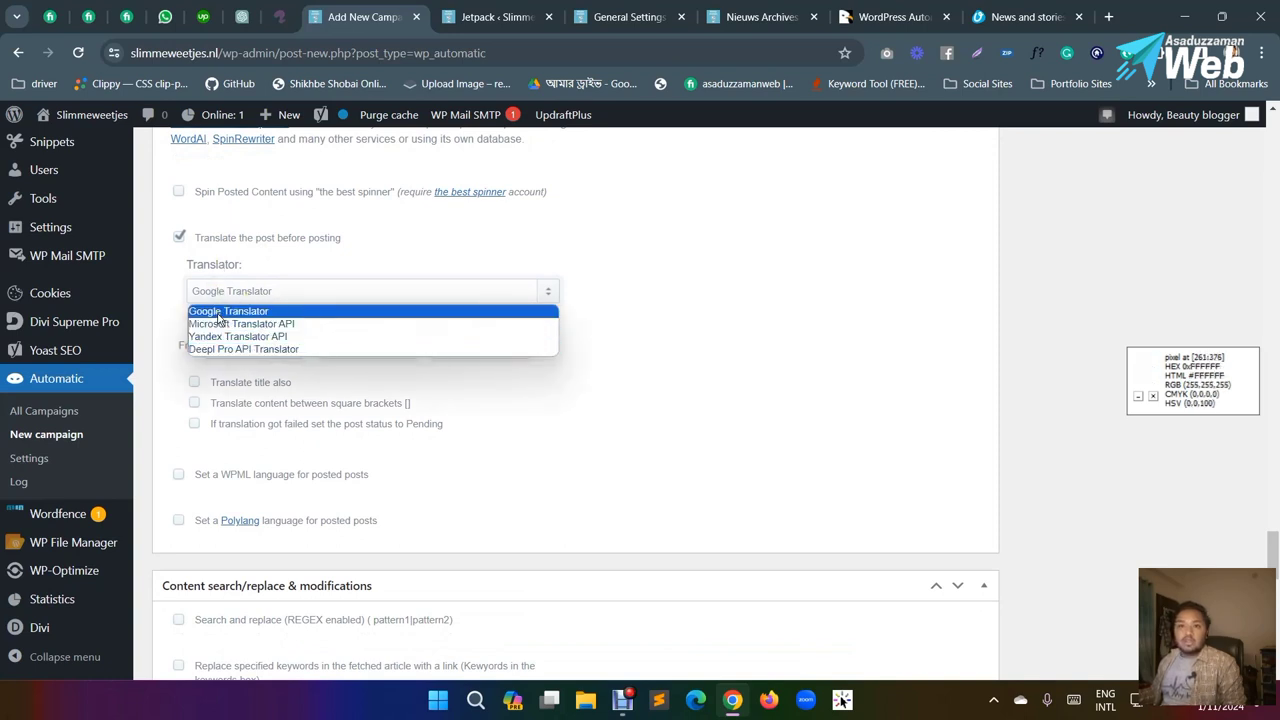
click(220, 318)
scroll(314, 274, down, 1)
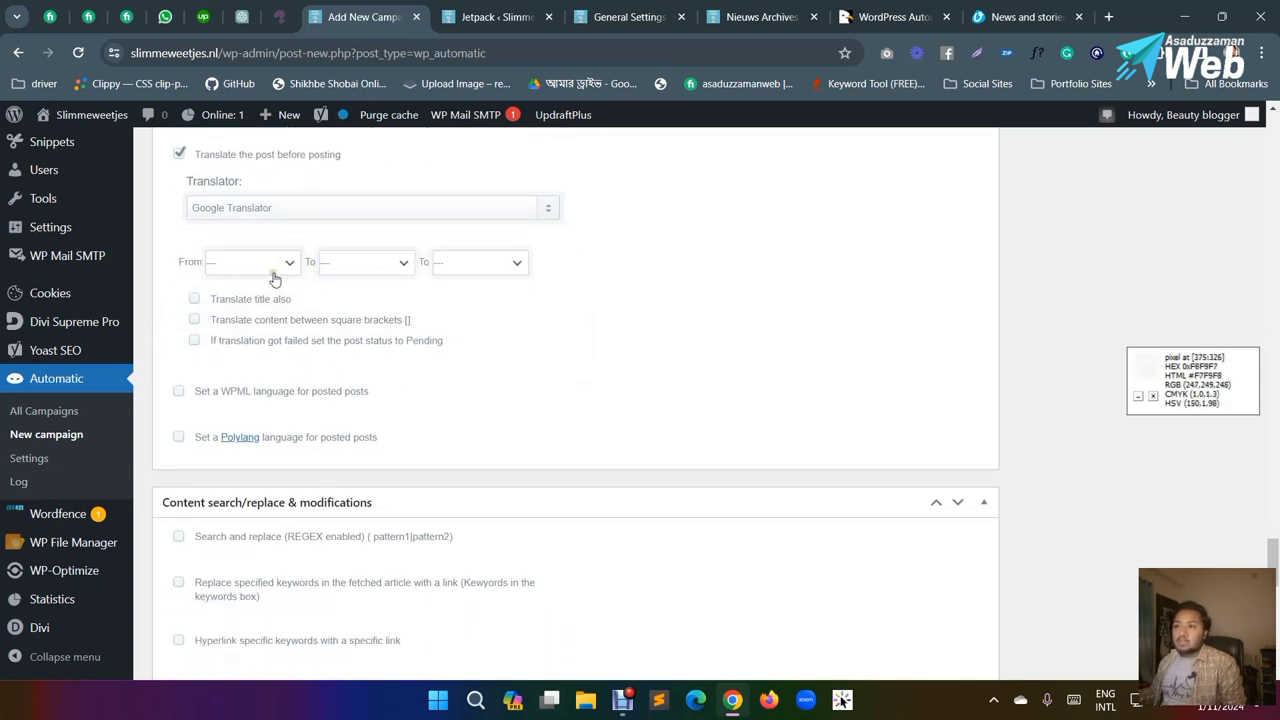
Step: Set the translation to go from Auto-Detect to Dutch
click(253, 268)
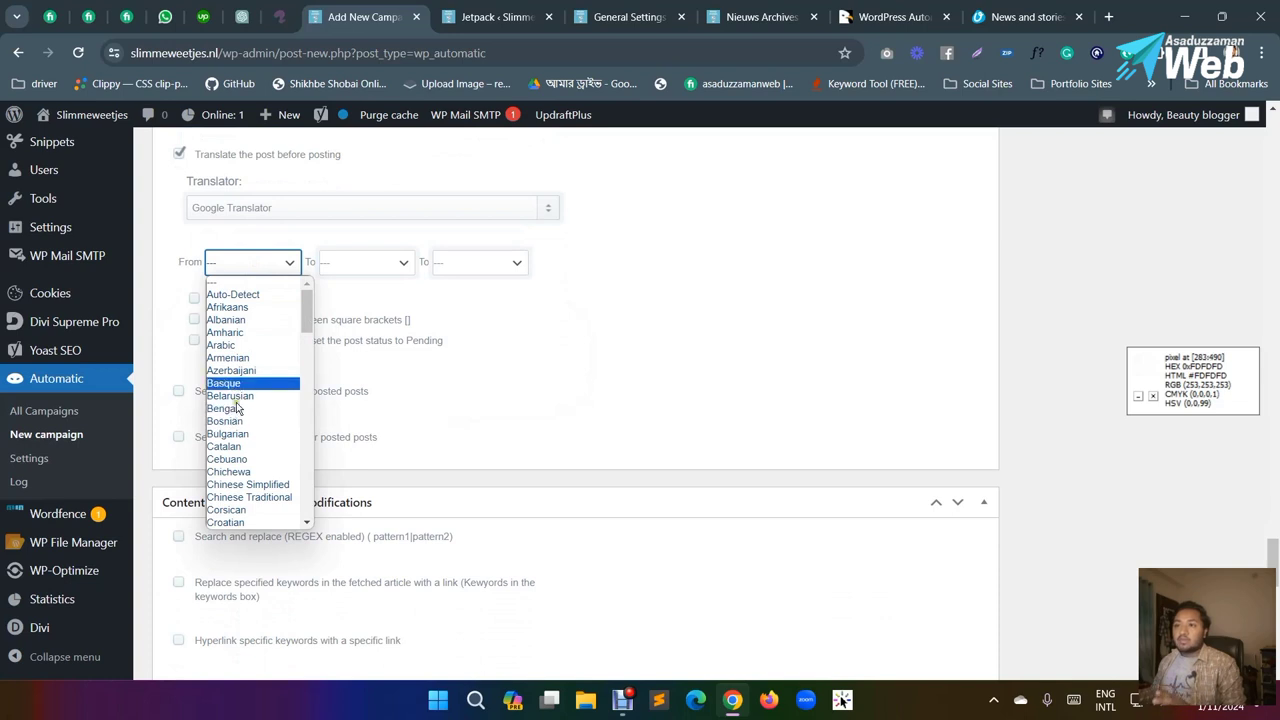
click(230, 296)
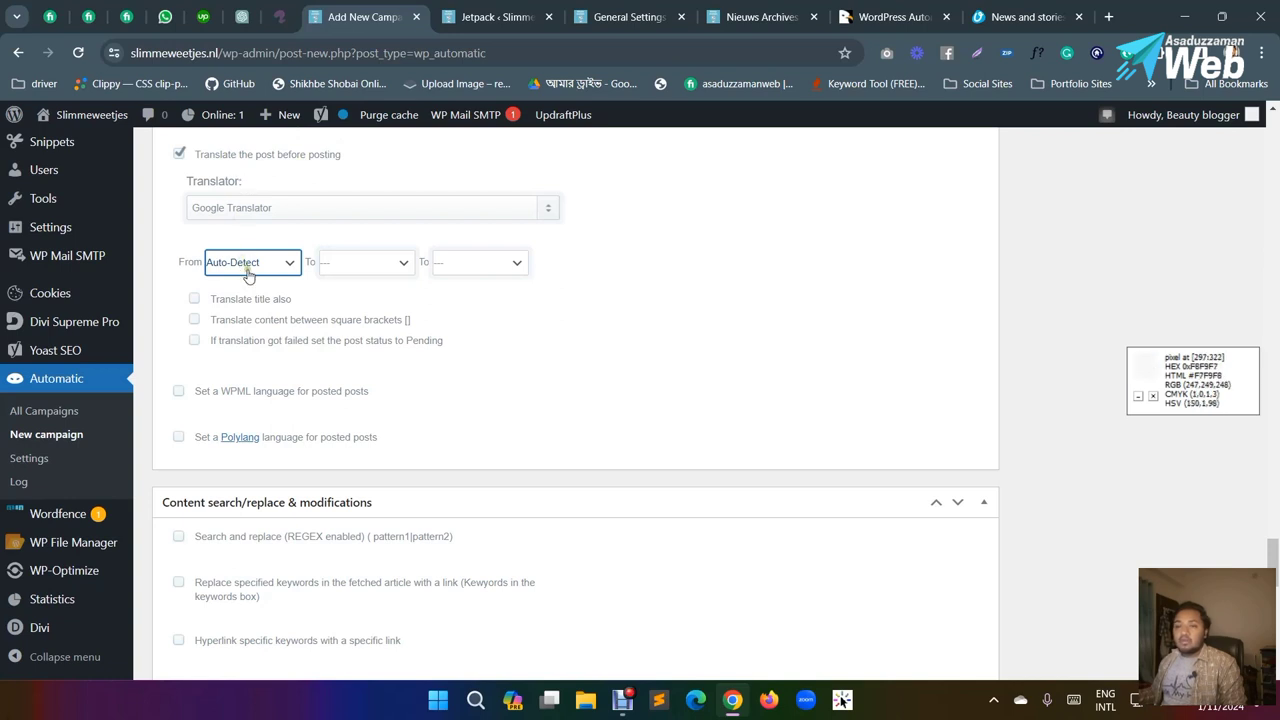
click(364, 263)
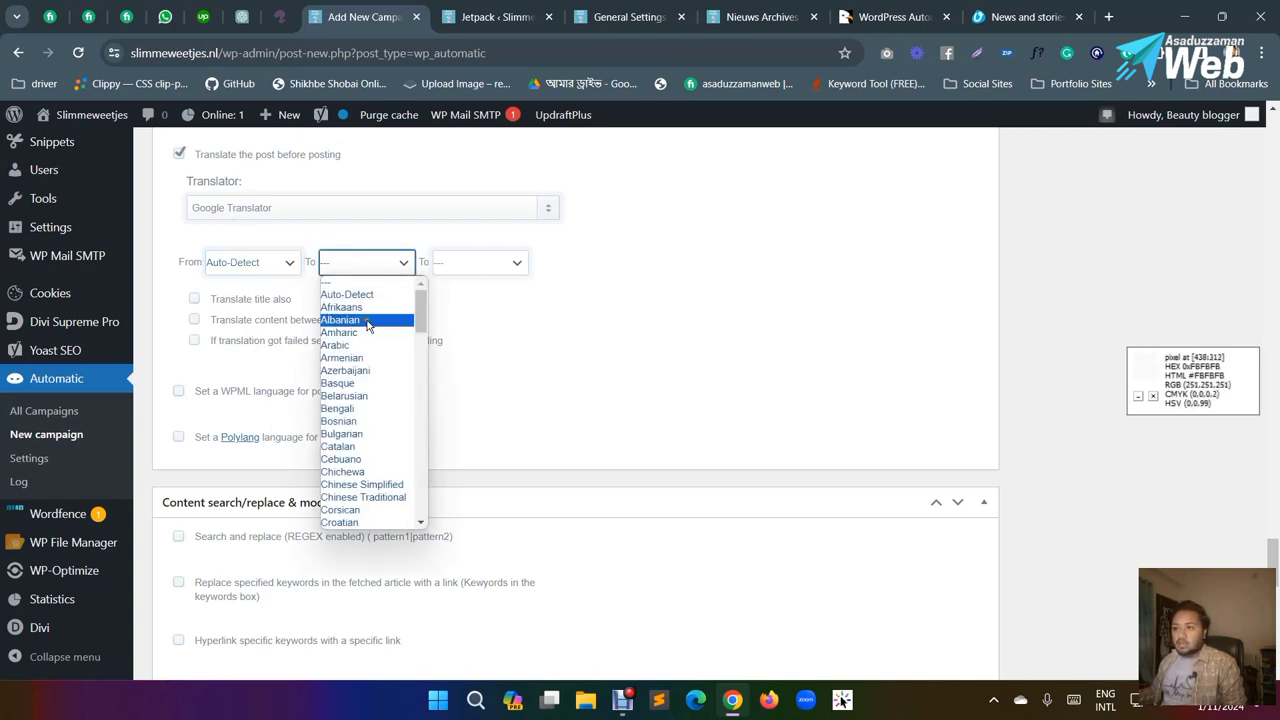
scroll(372, 372, down, 3)
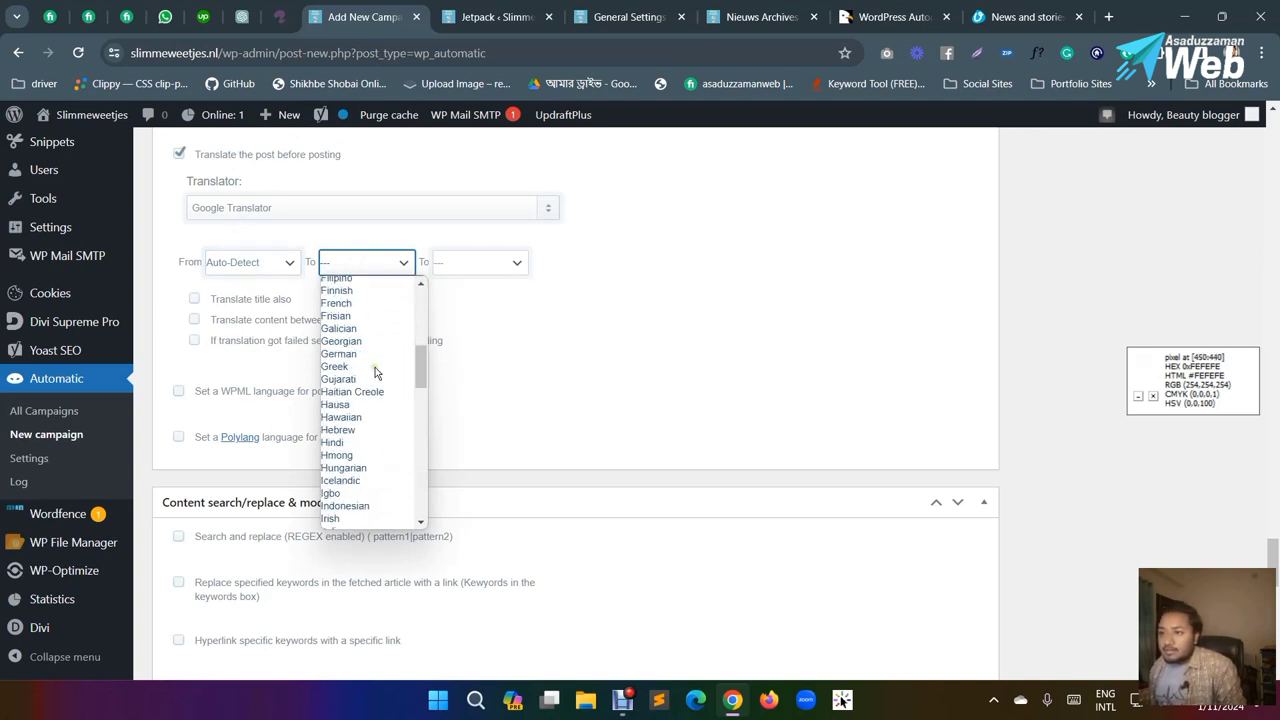
scroll(357, 371, up, 2)
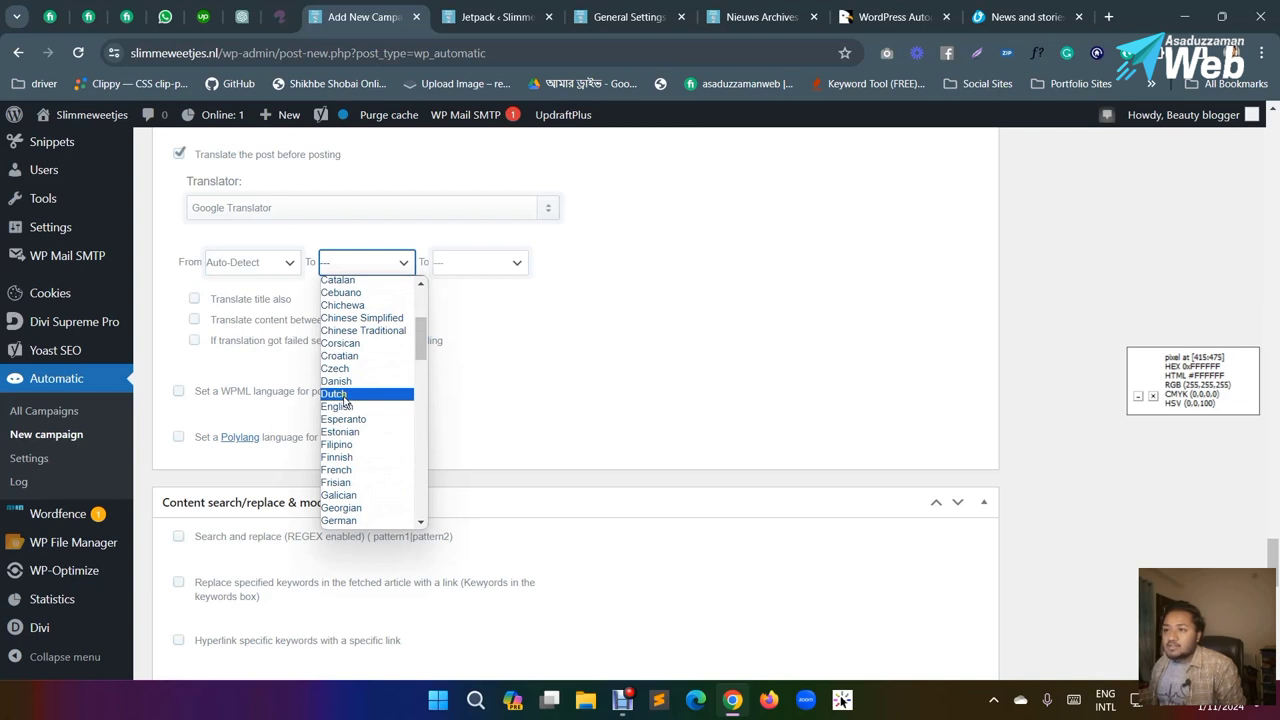
click(344, 399)
Step: Enable translating the title and content between square brackets, and setting the post status to Pending if translation fails
scroll(410, 340, down, 1)
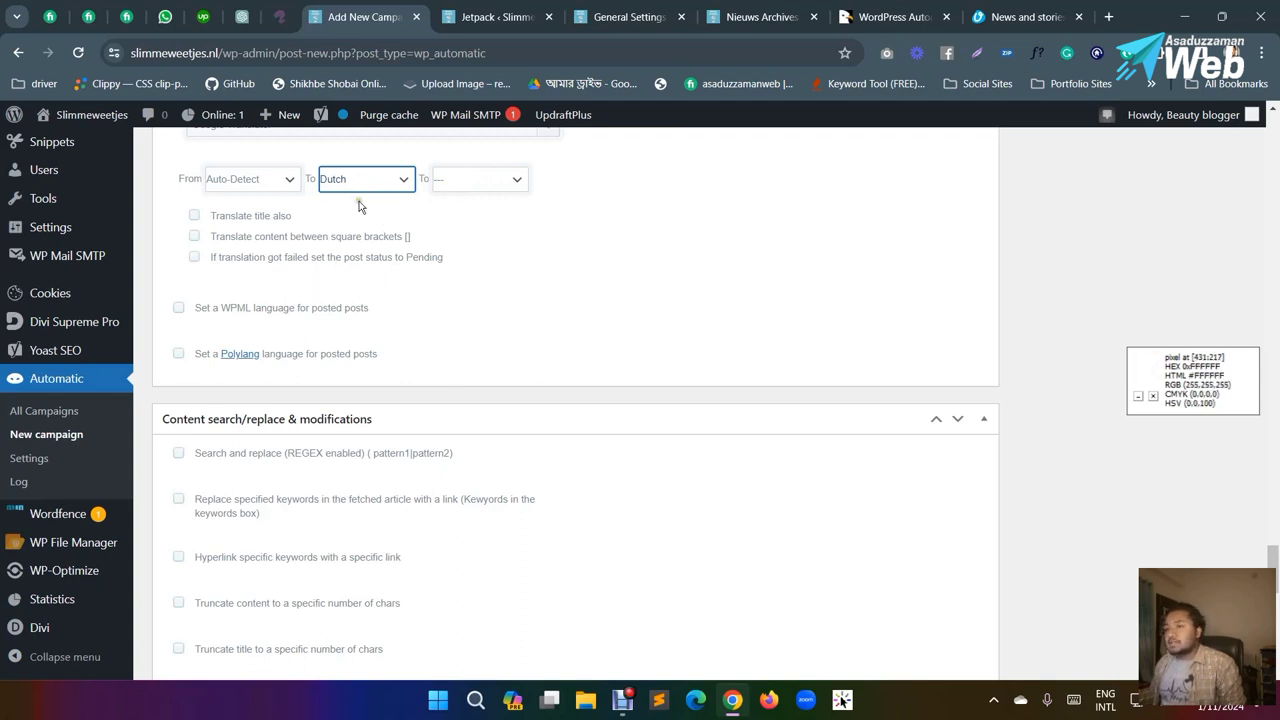
click(196, 216)
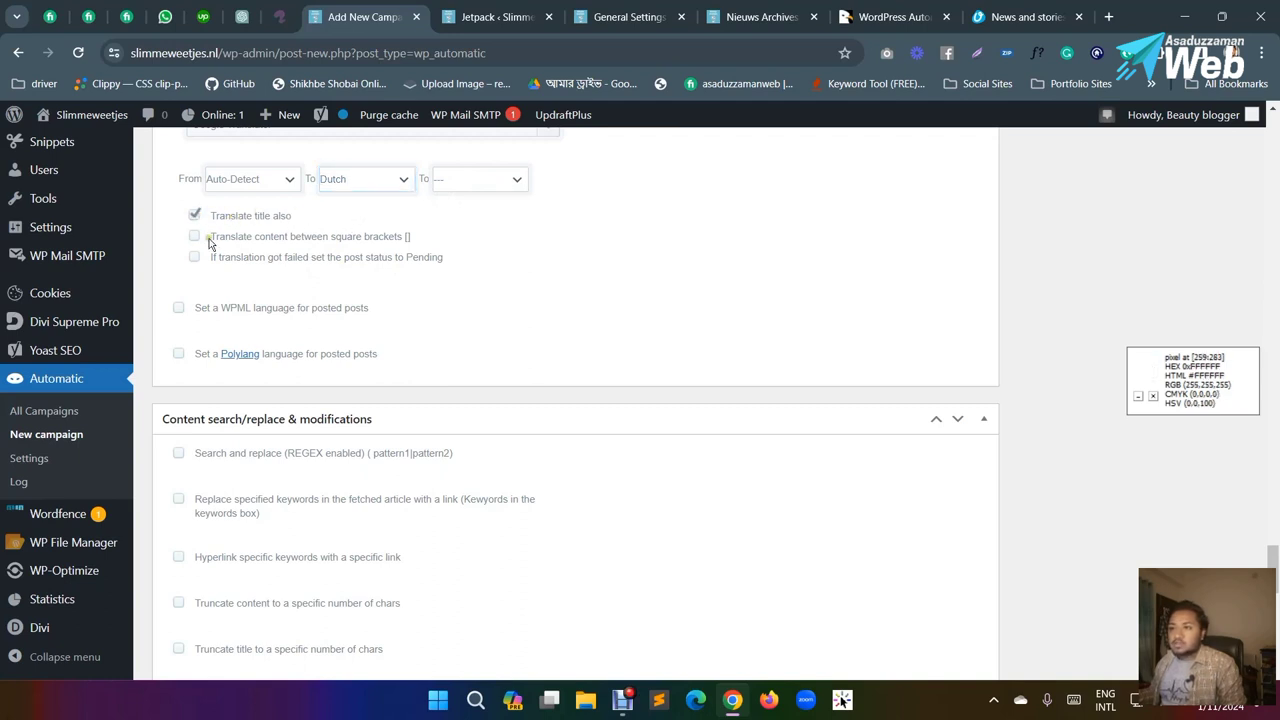
click(196, 240)
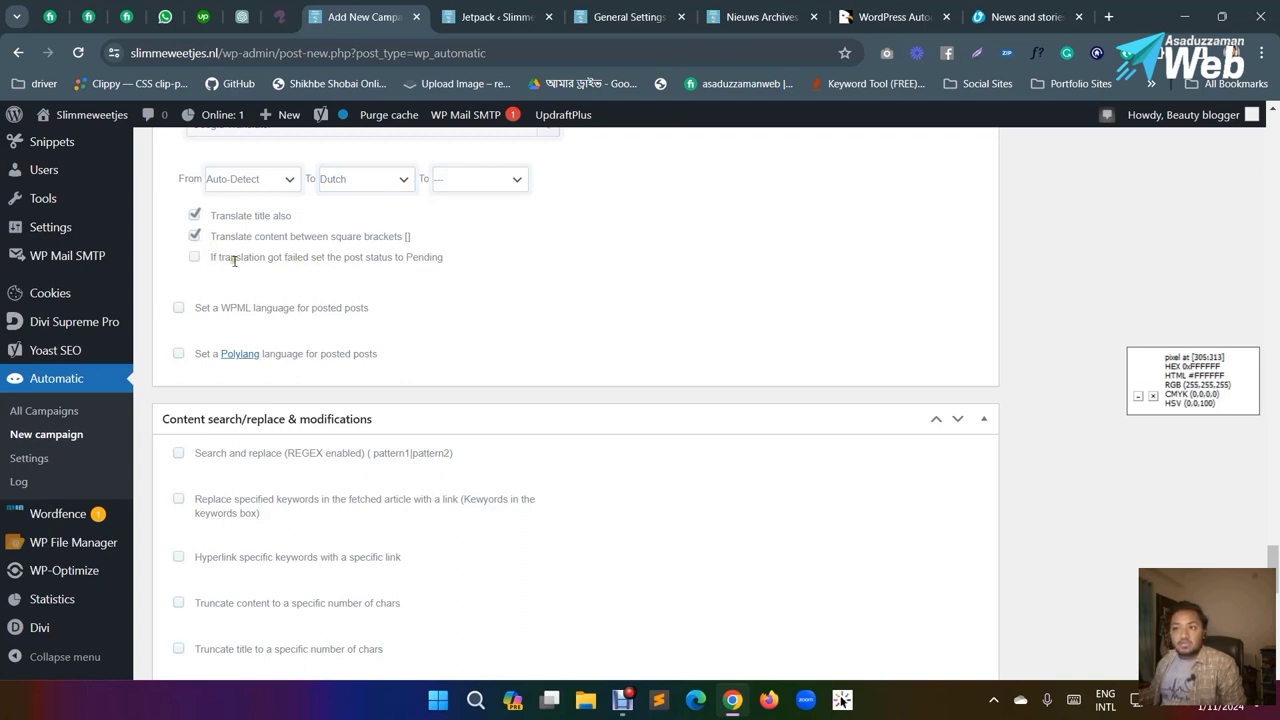
click(197, 259)
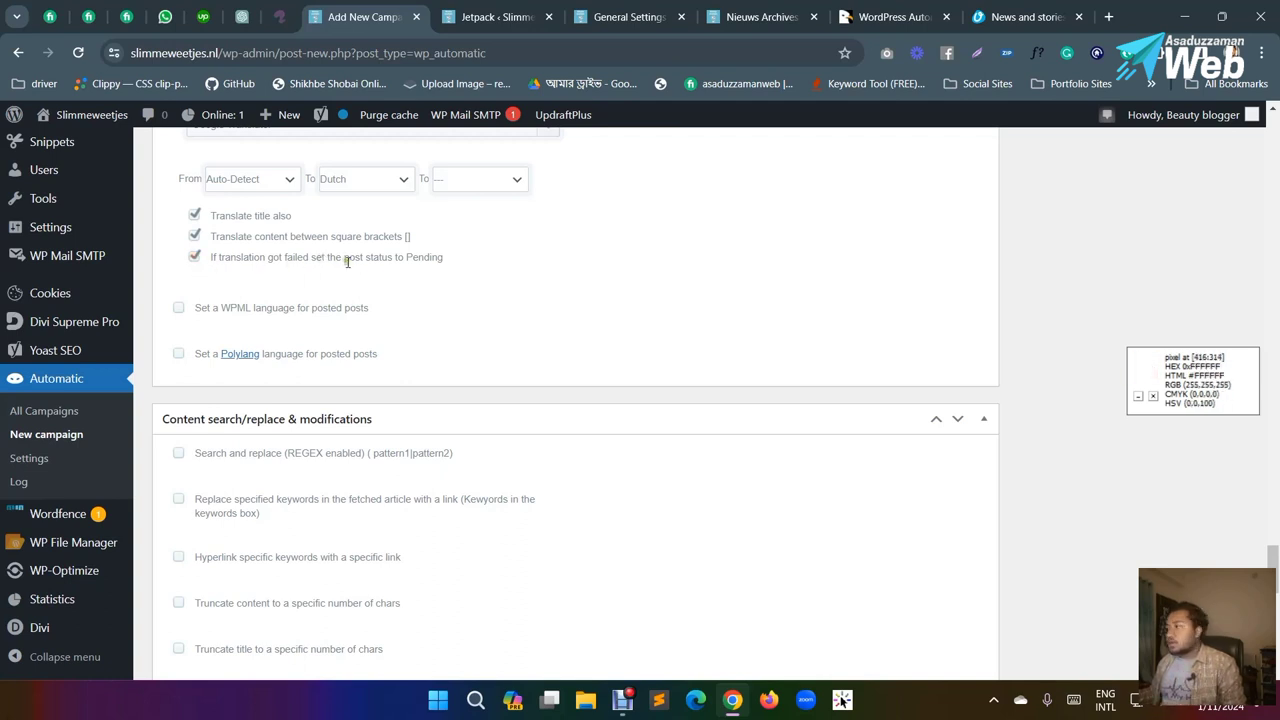
click(410, 364)
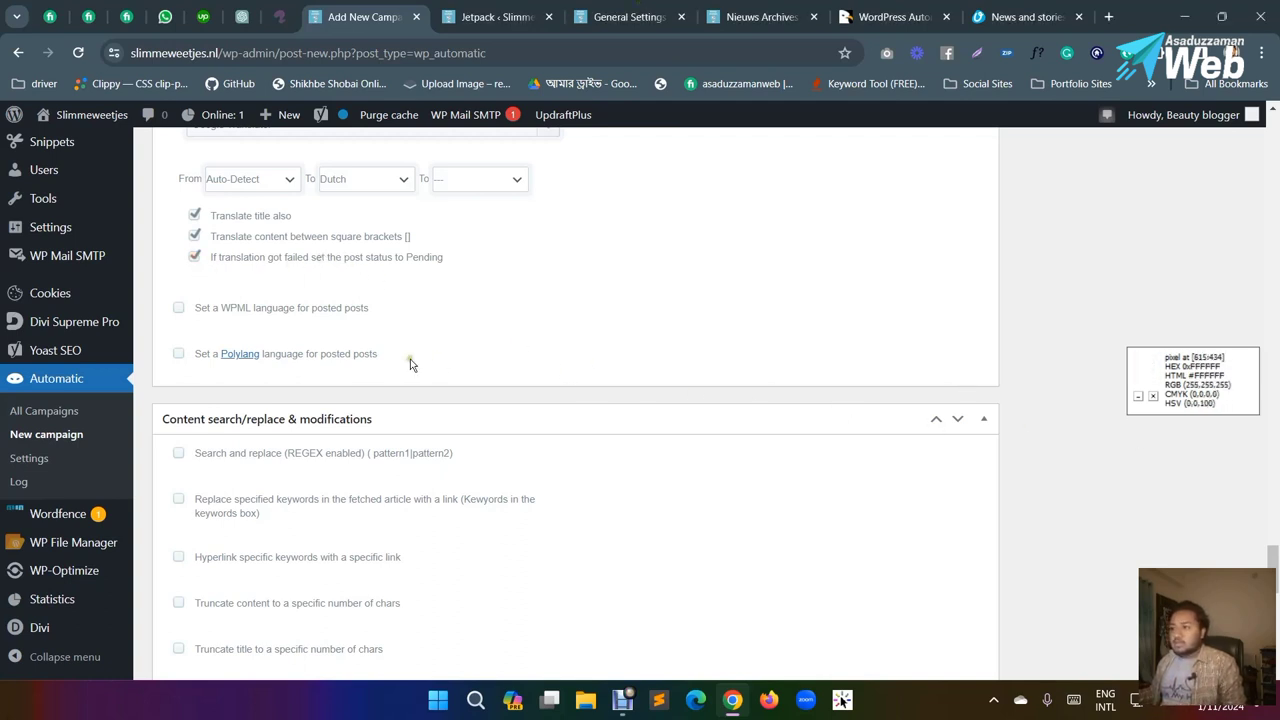
click(1205, 389)
click(860, 491)
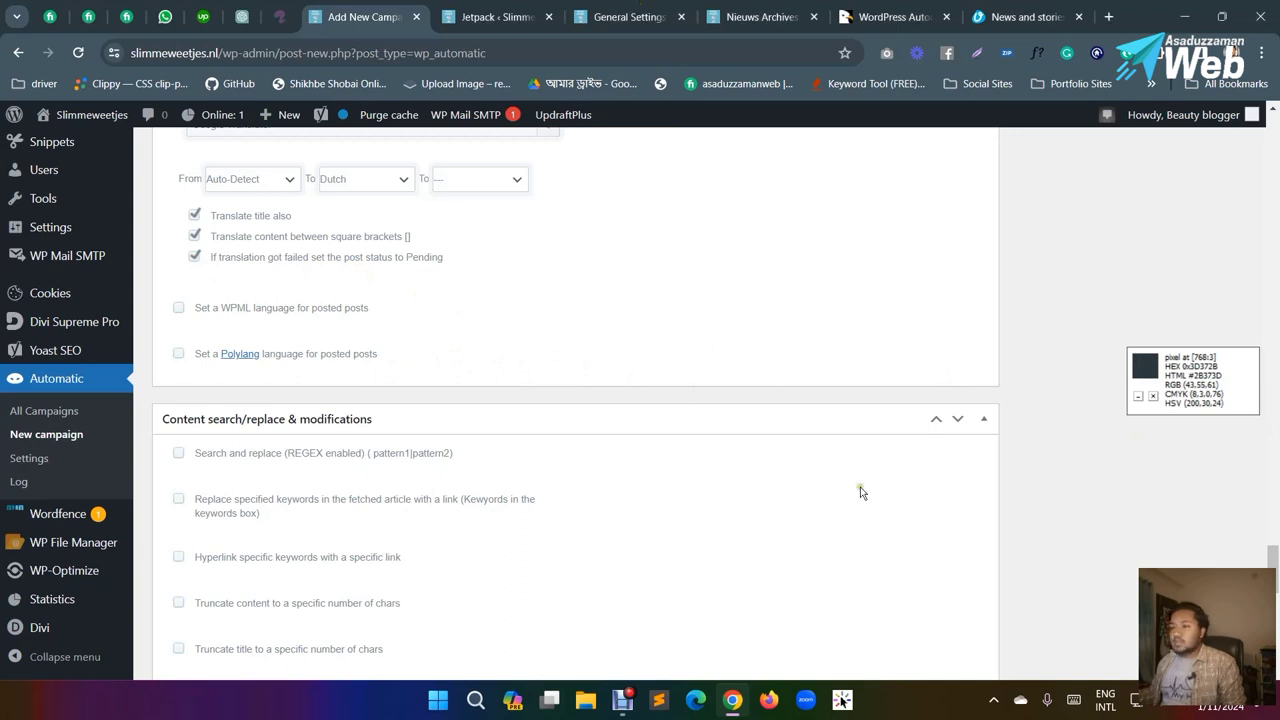
scroll(397, 437, down, 3)
scroll(410, 436, up, 1)
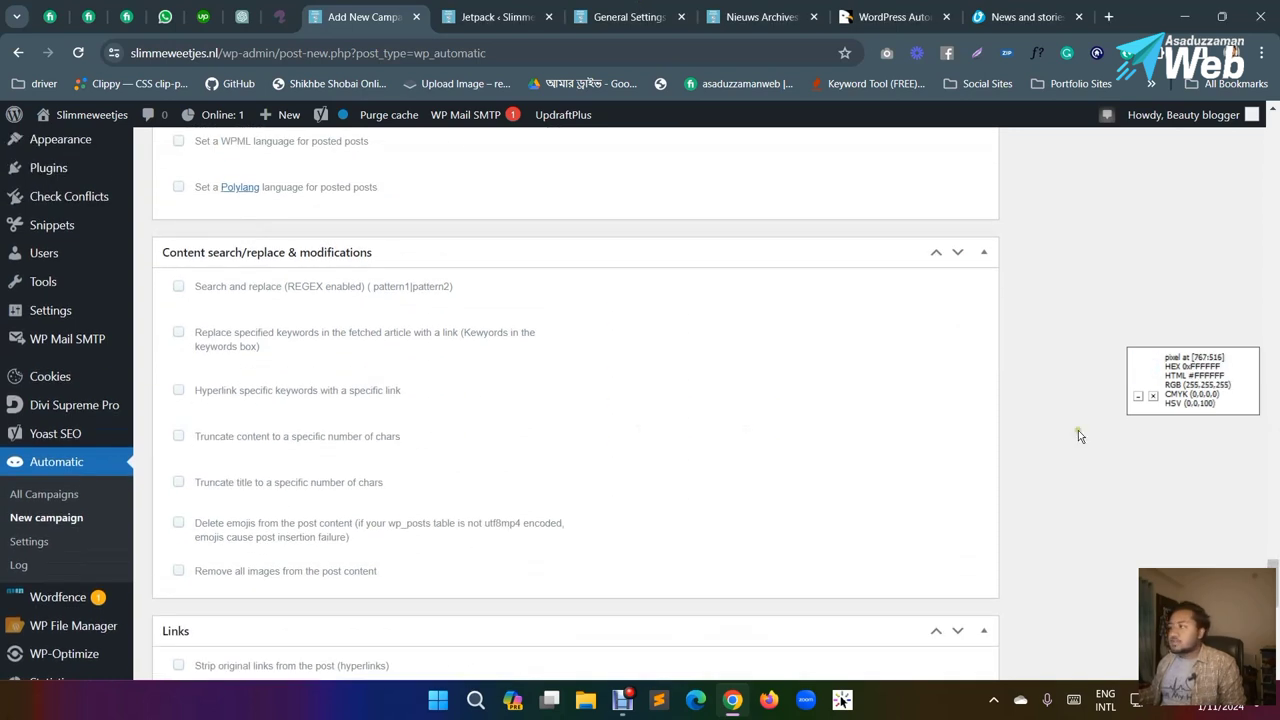
click(1190, 390)
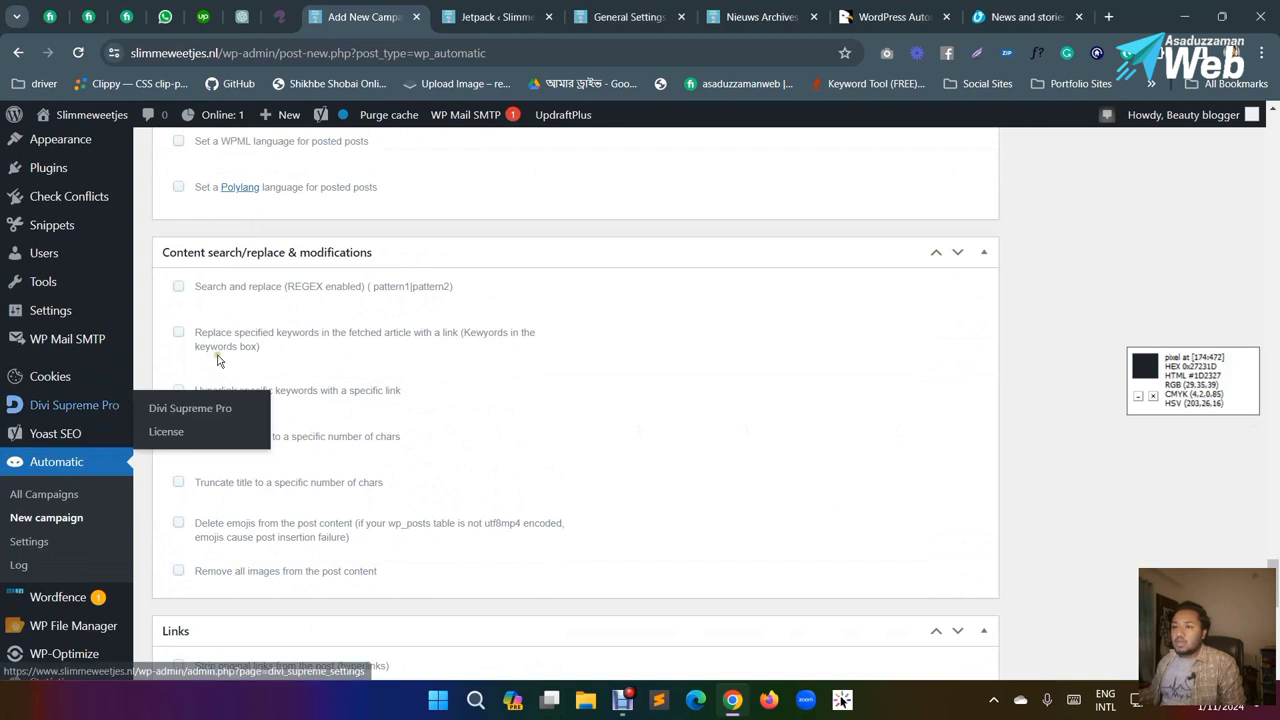
click(267, 505)
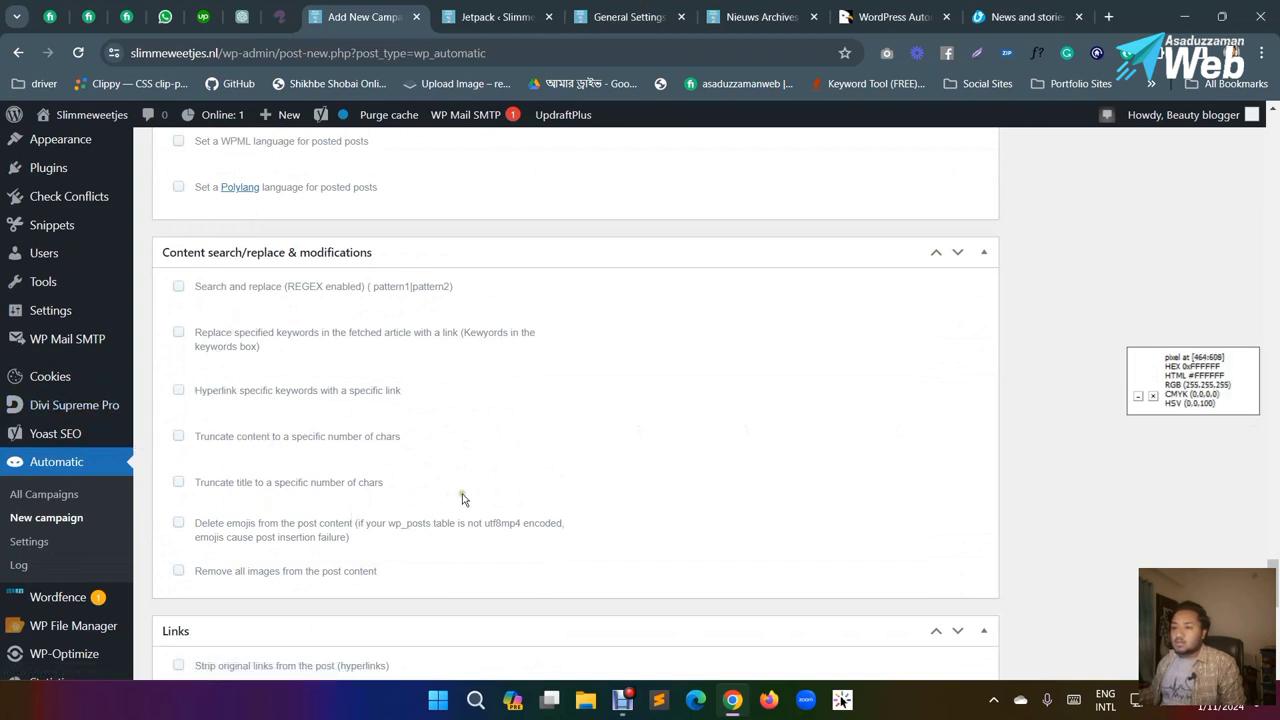
Step: Enable stripping original links from the post, limited to internal links so external links are left in
scroll(462, 489, down, 3)
scroll(462, 489, down, 1)
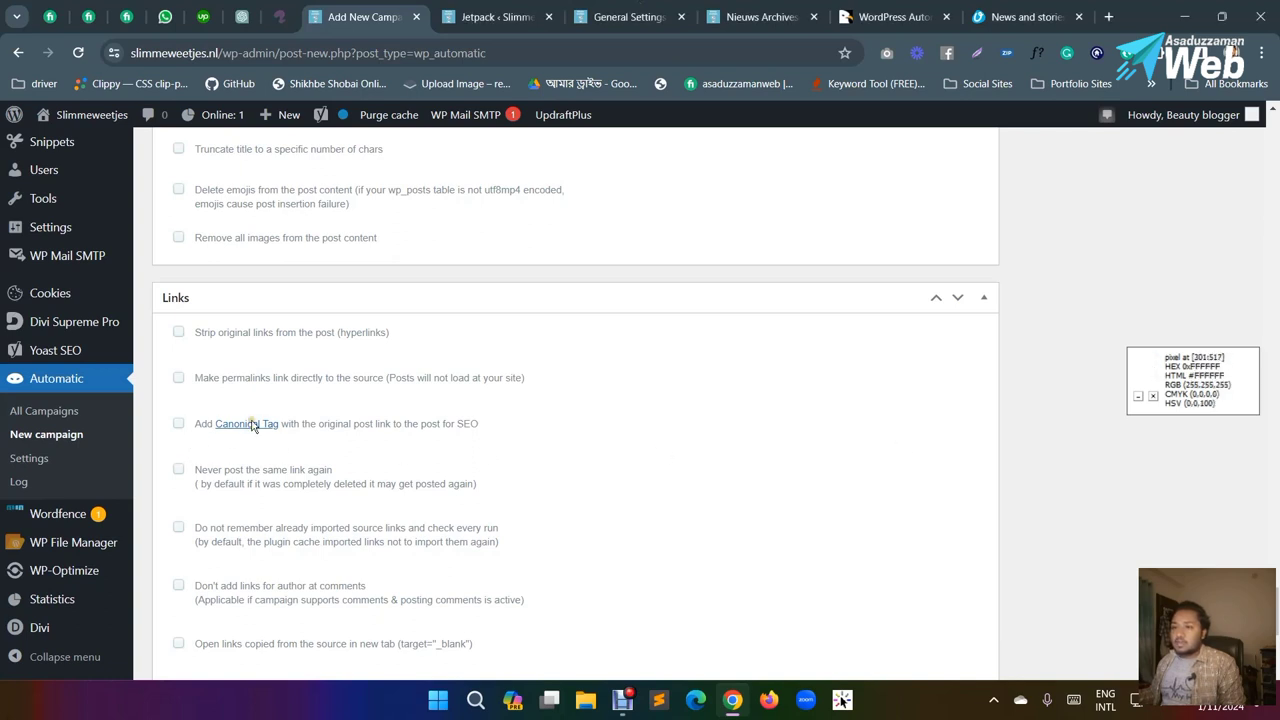
click(219, 347)
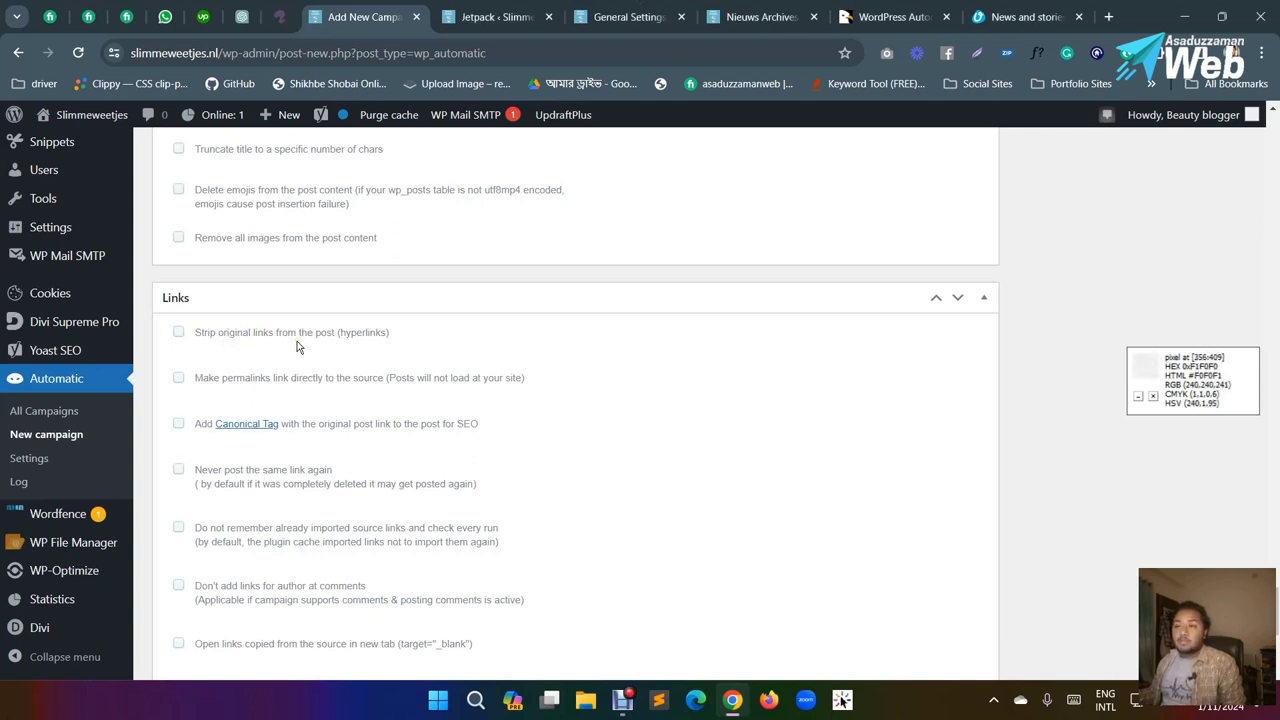
click(180, 332)
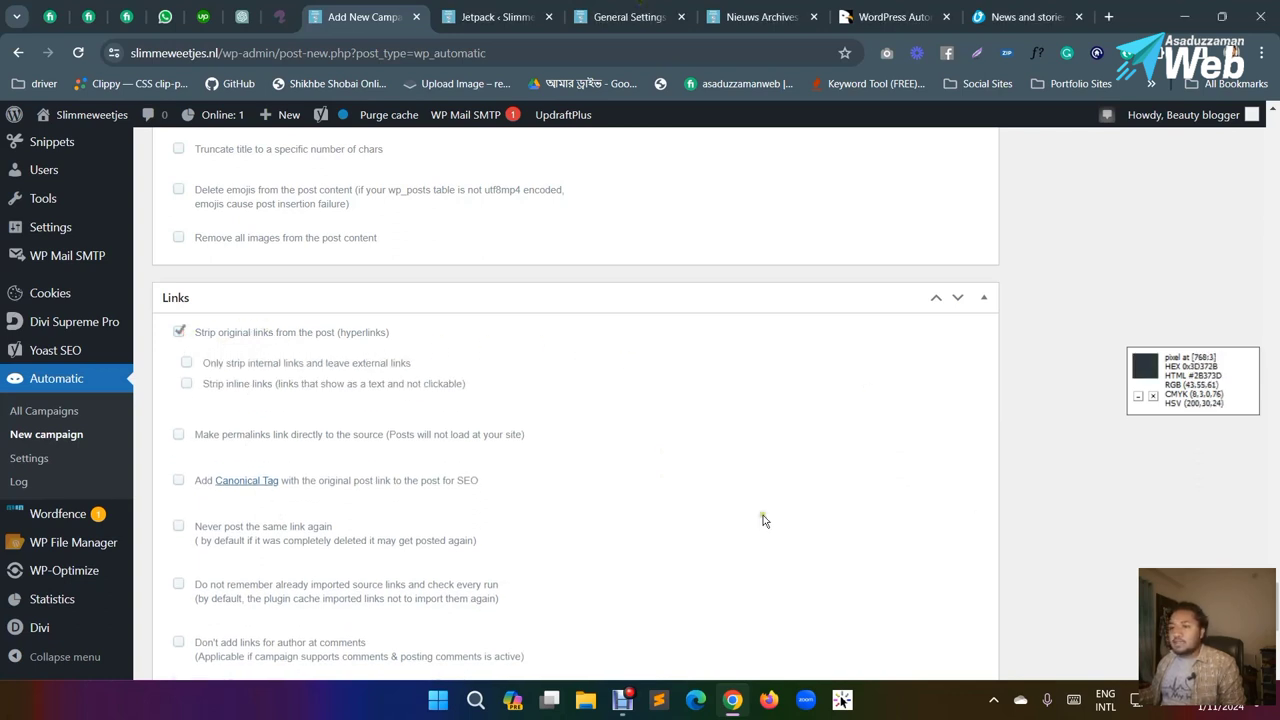
click(187, 363)
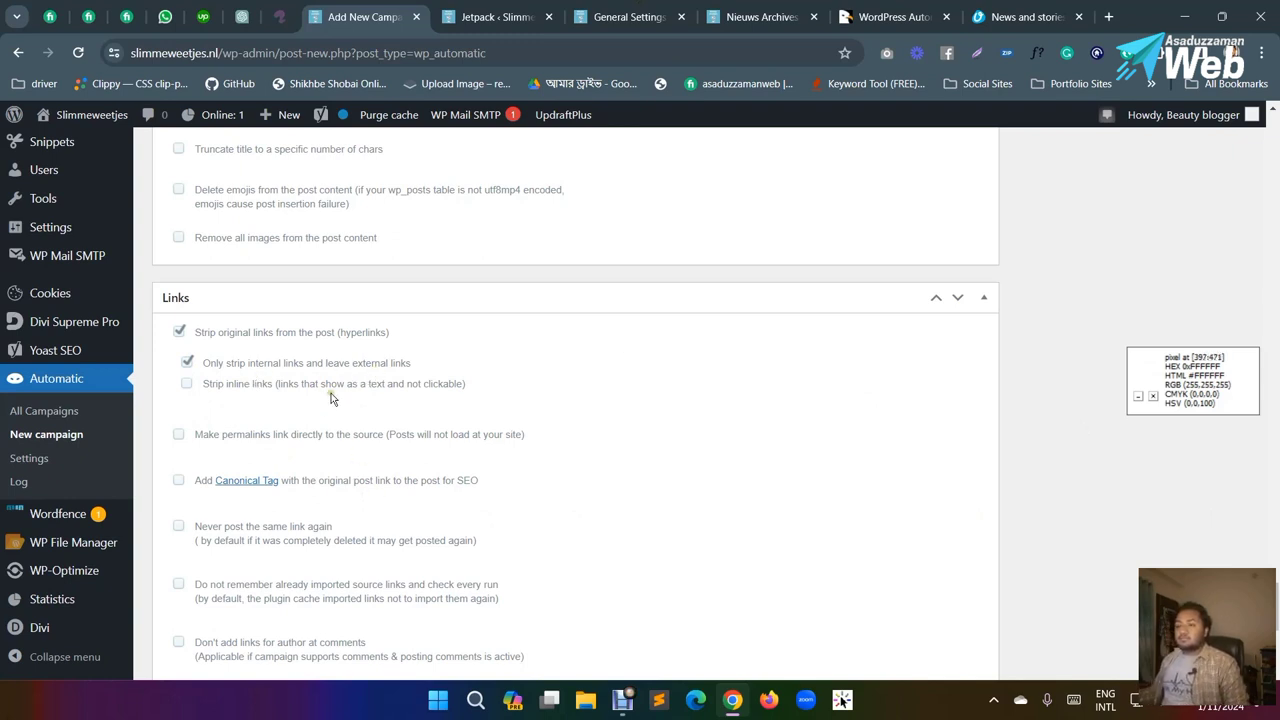
Step: Enable adding the nofollow attribute to links in the posts
scroll(378, 421, down, 1)
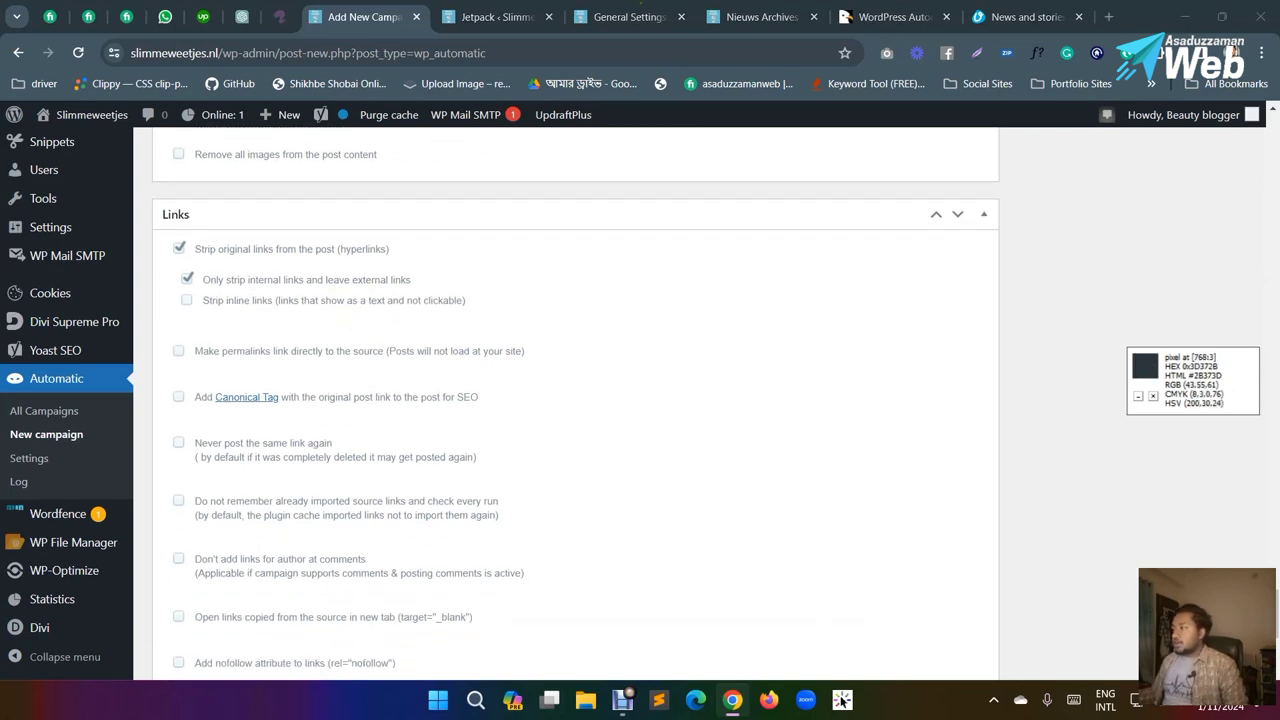
scroll(343, 452, down, 2)
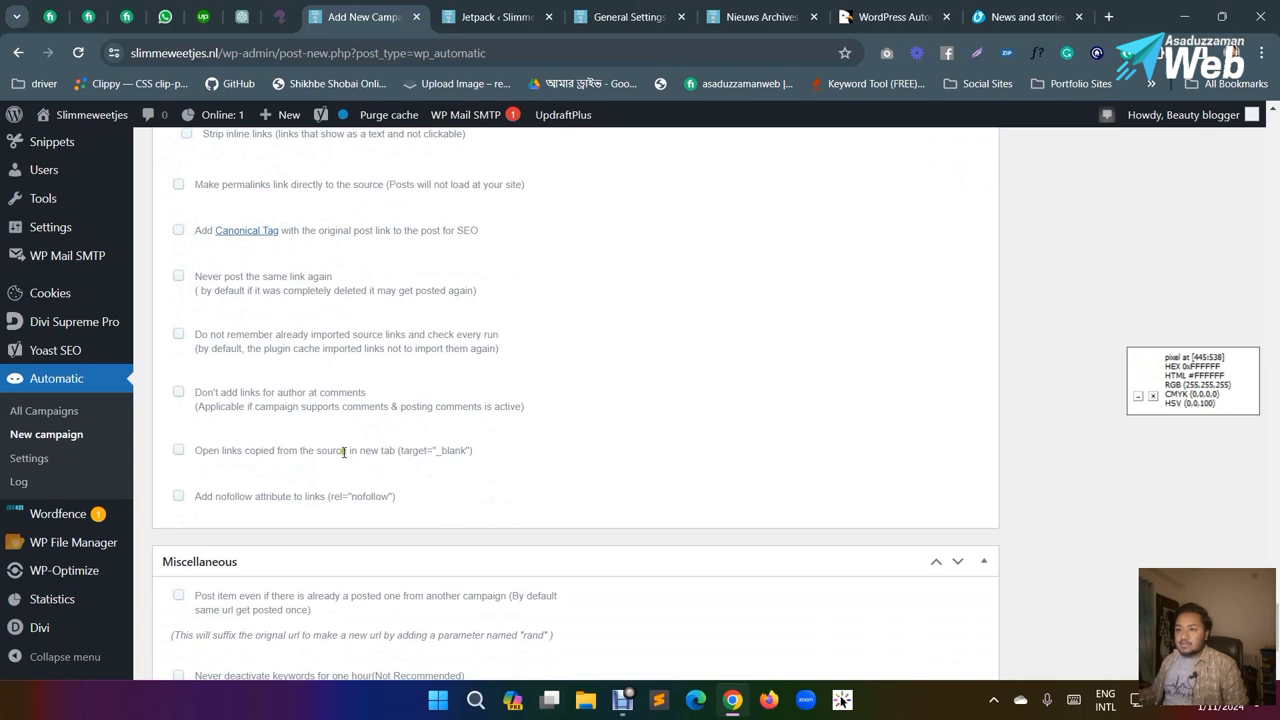
click(180, 497)
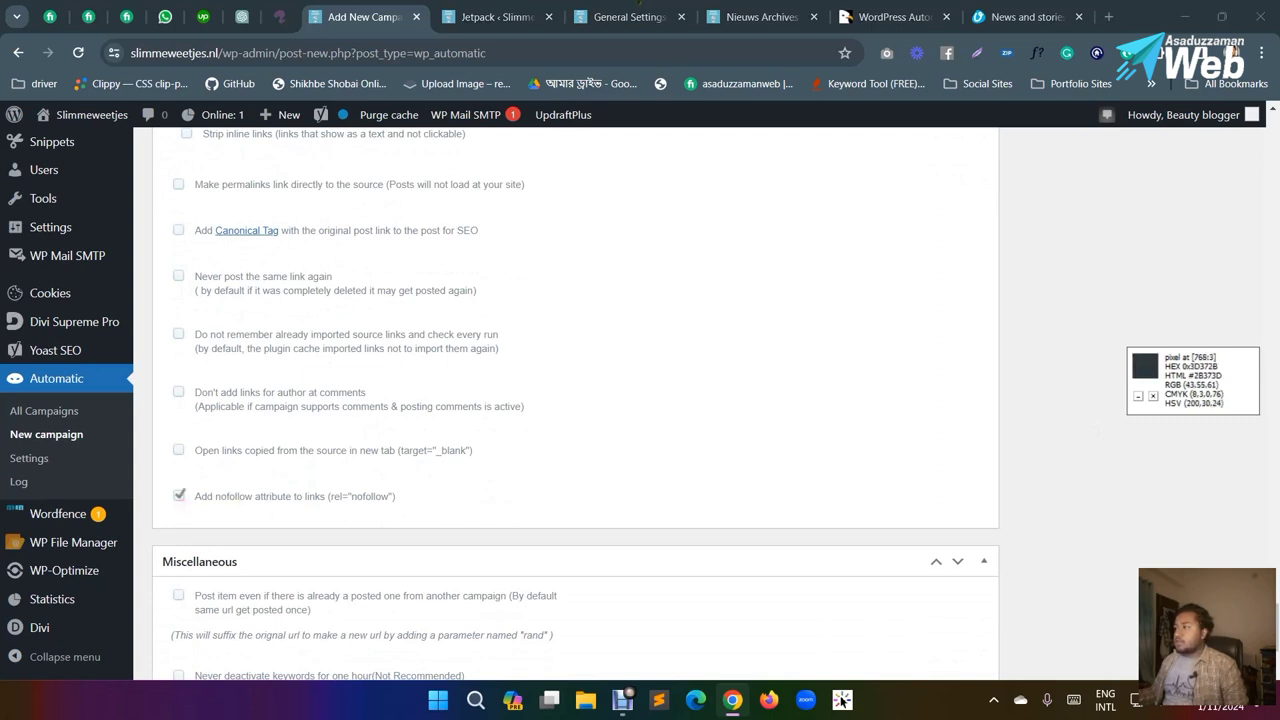
Step: Publish the Health campaign with its configured settings
scroll(330, 300, down, 2)
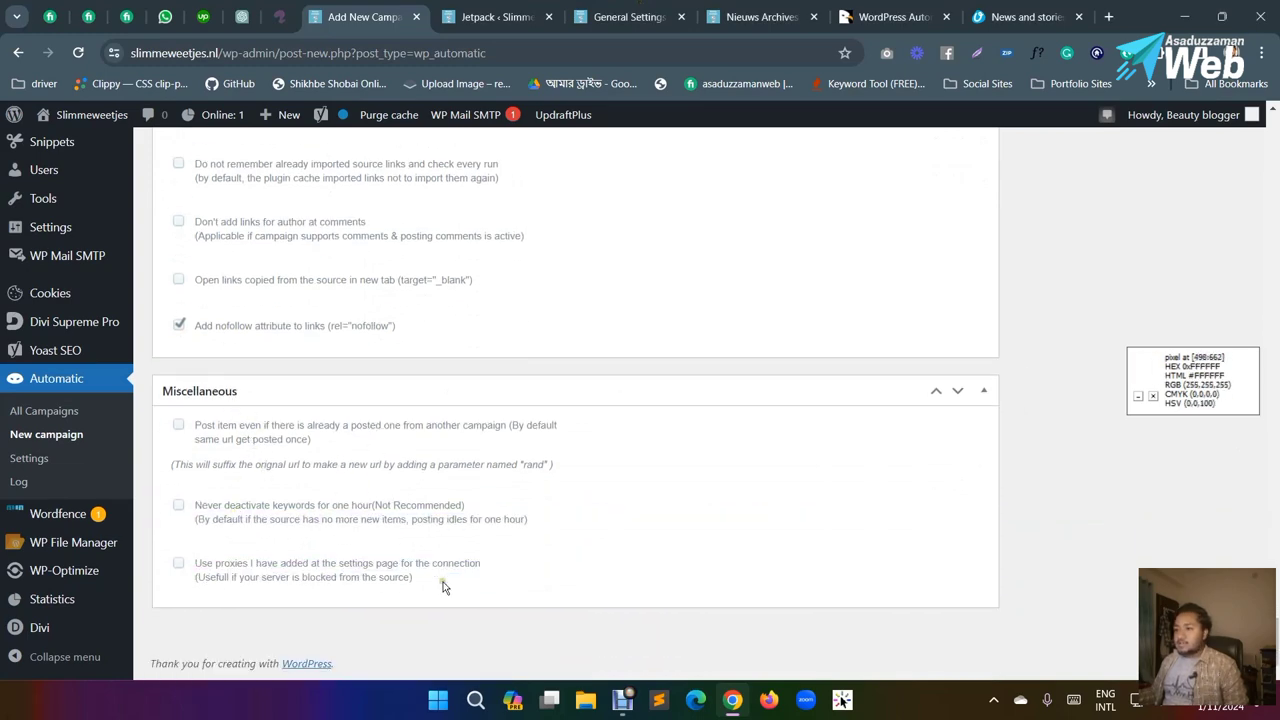
scroll(548, 449, up, 1)
scroll(414, 534, up, 4)
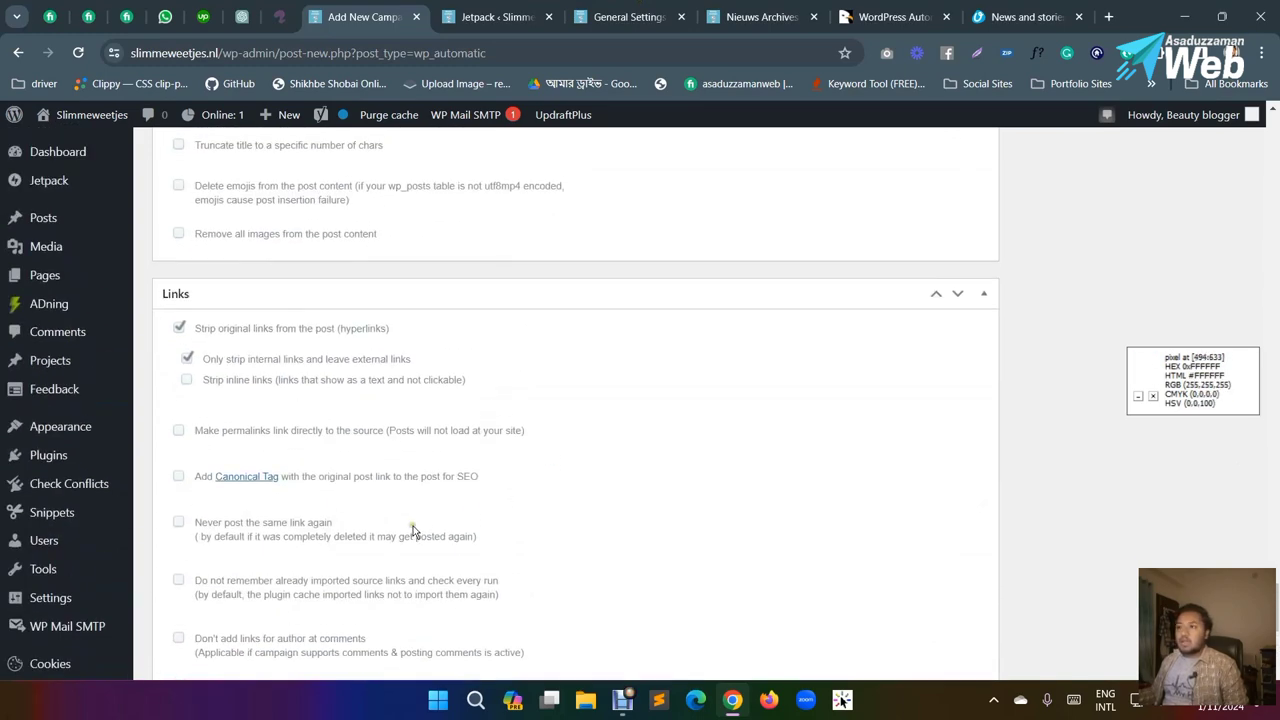
scroll(414, 532, up, 3)
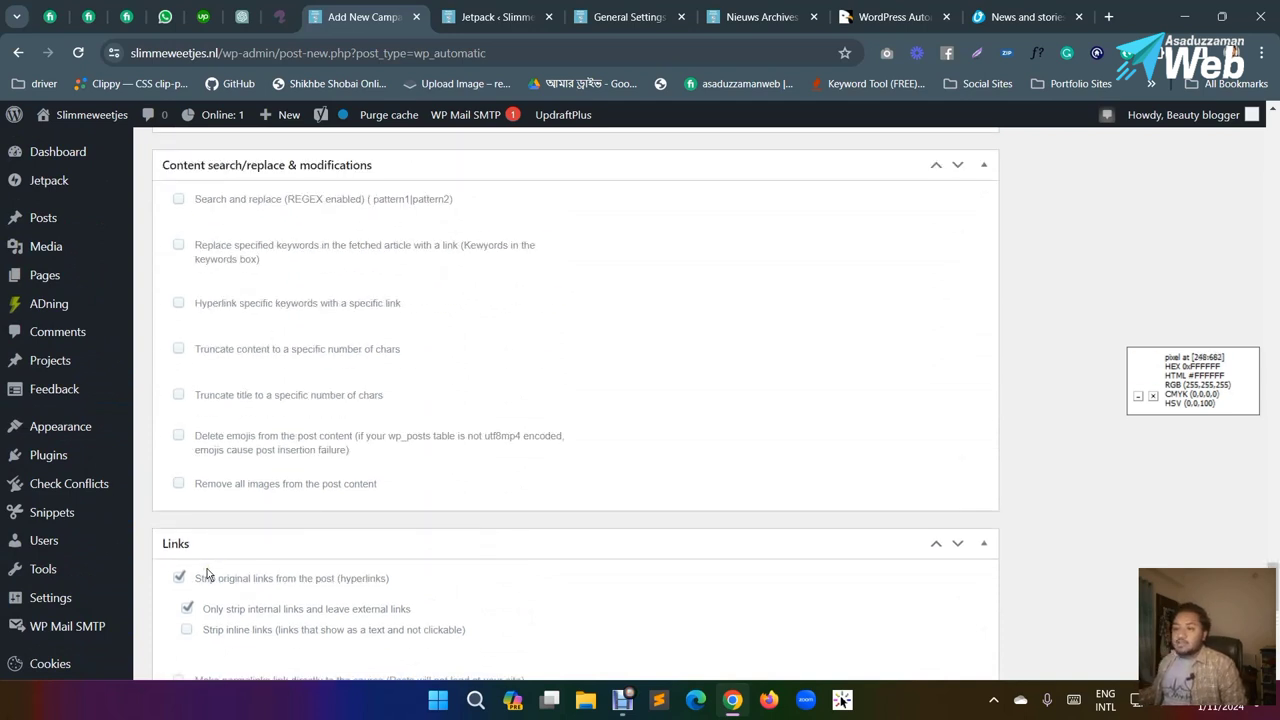
scroll(294, 546, up, 9)
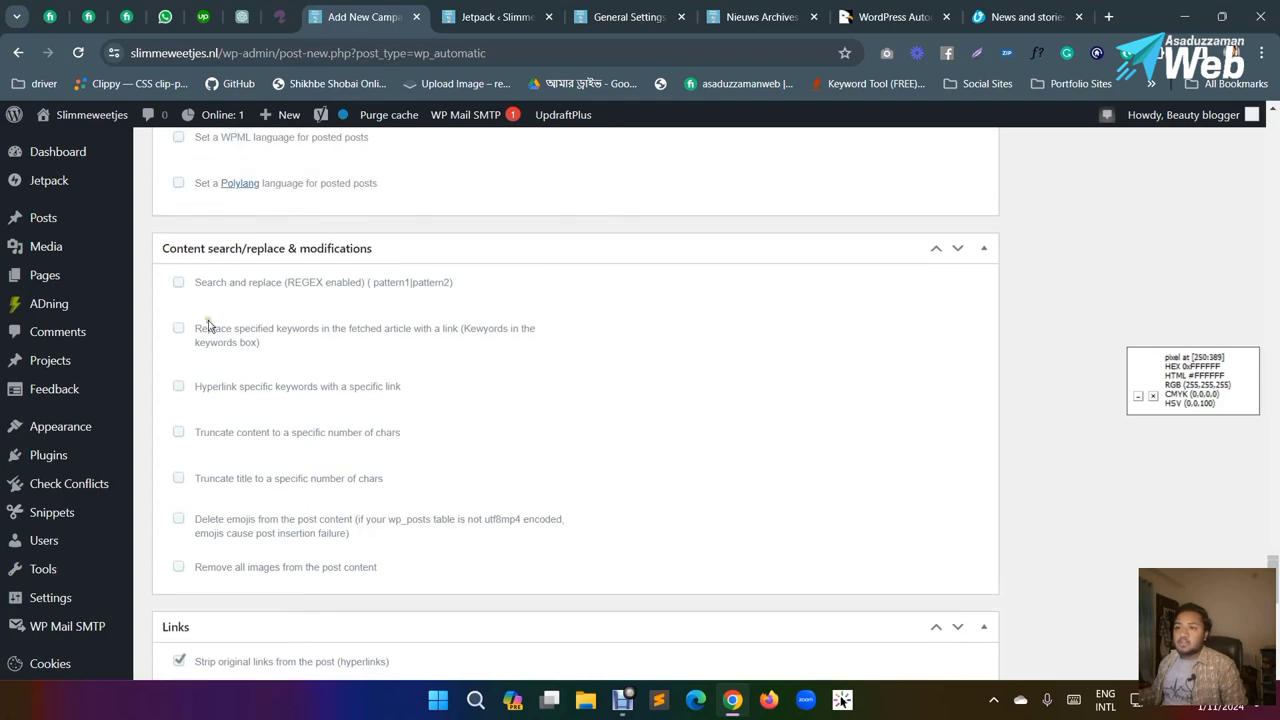
scroll(327, 384, up, 10)
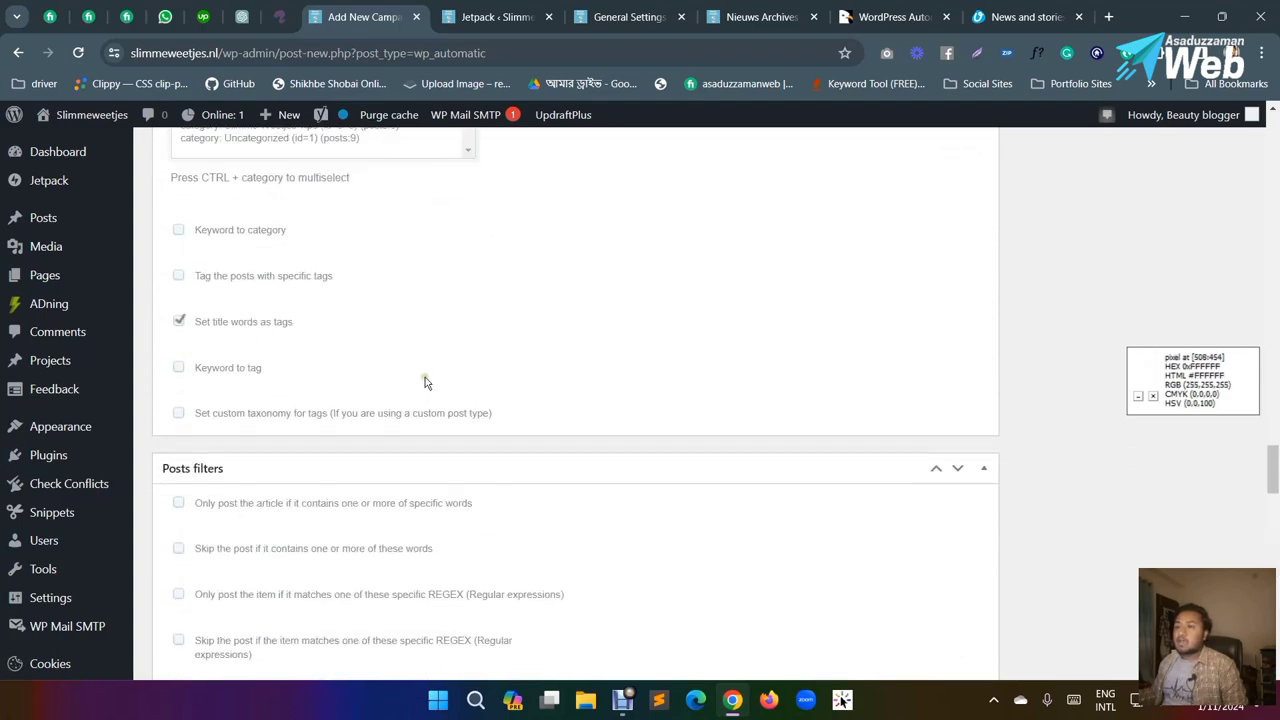
scroll(600, 380, up, 8)
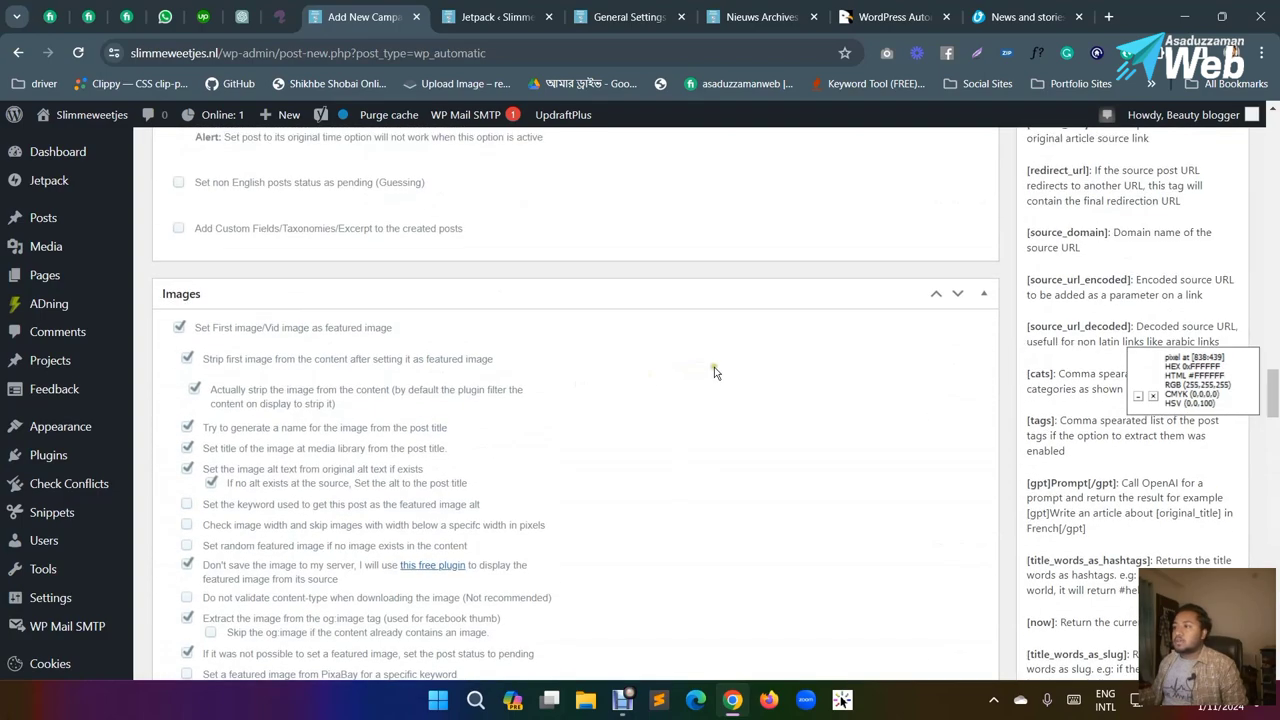
scroll(1055, 318, up, 8)
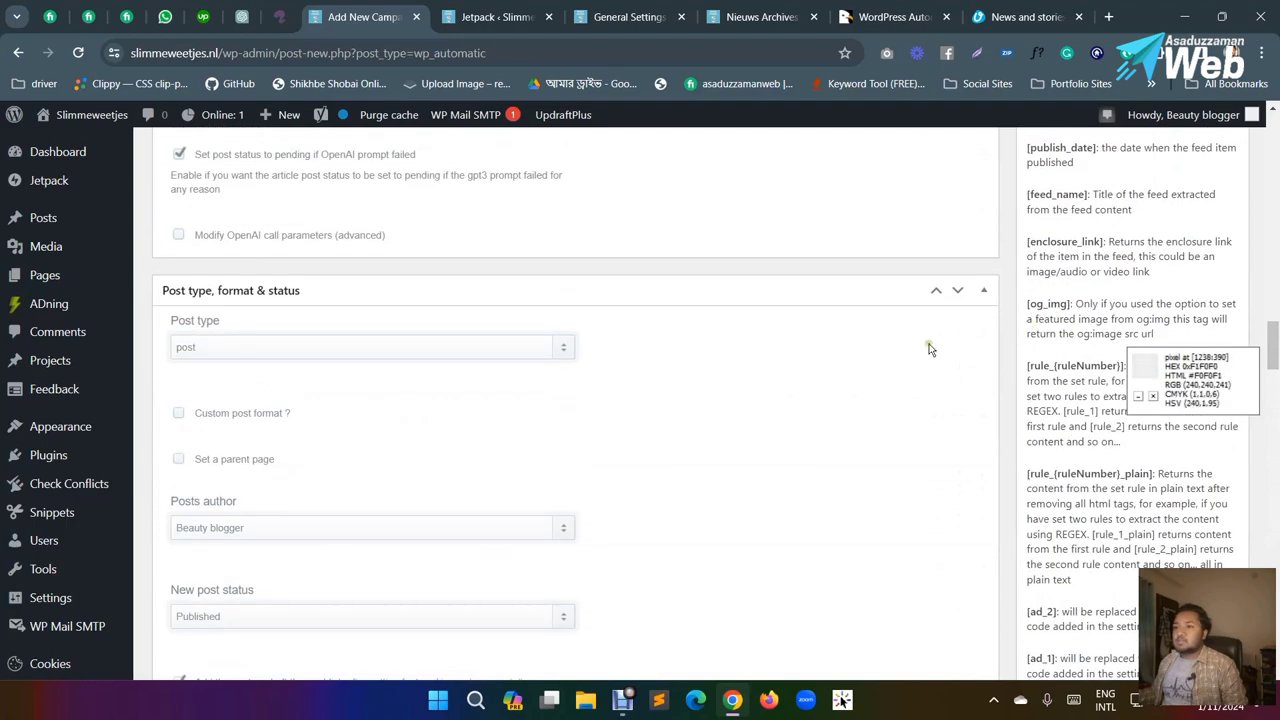
scroll(248, 410, up, 3)
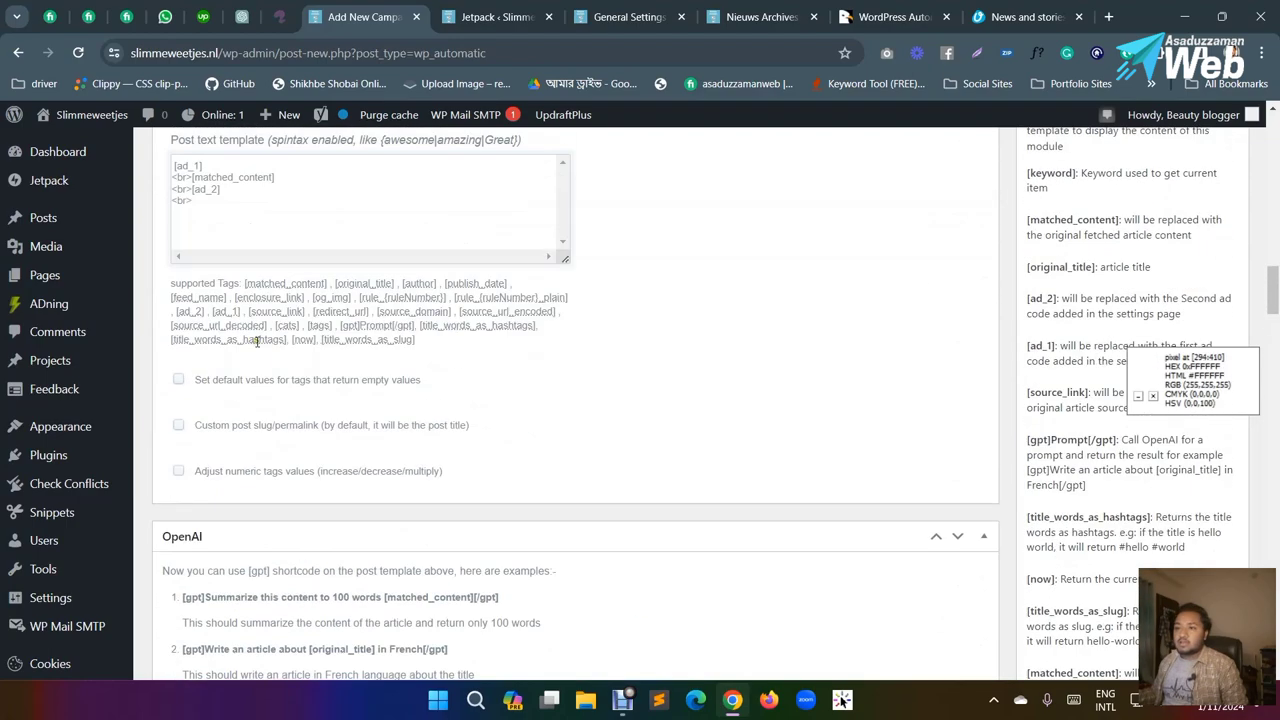
scroll(256, 338, up, 8)
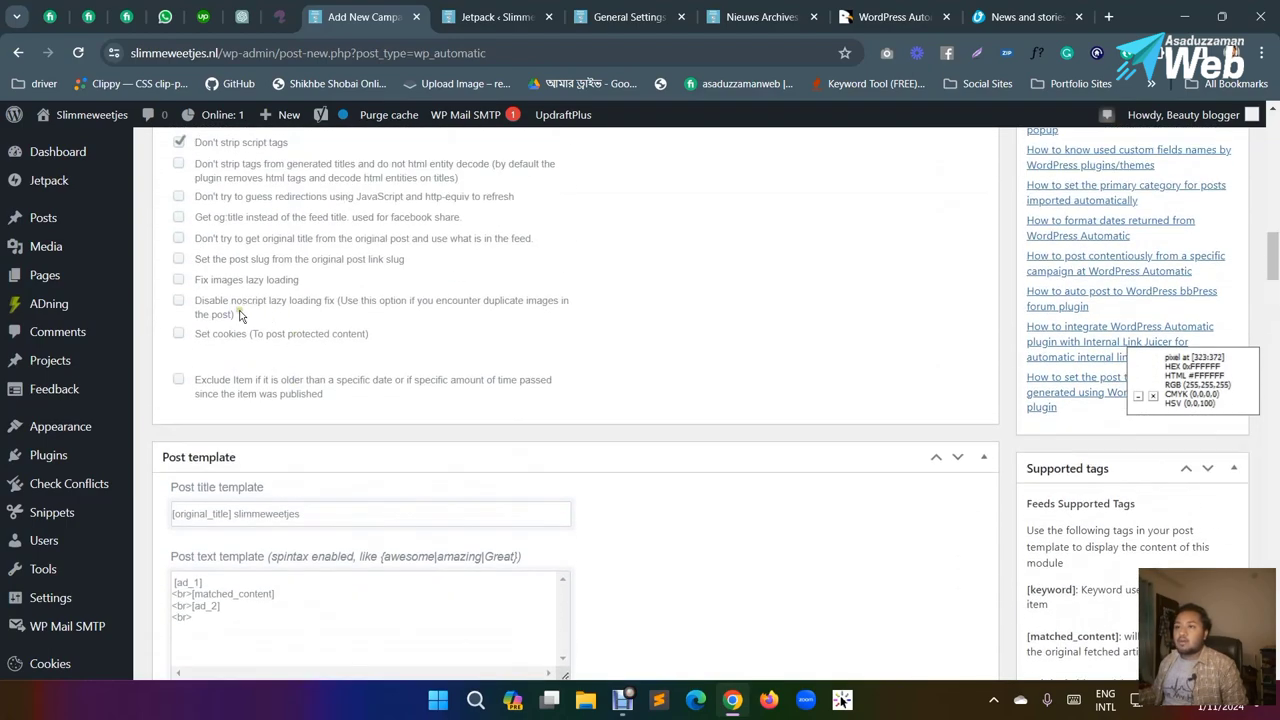
scroll(252, 297, up, 15)
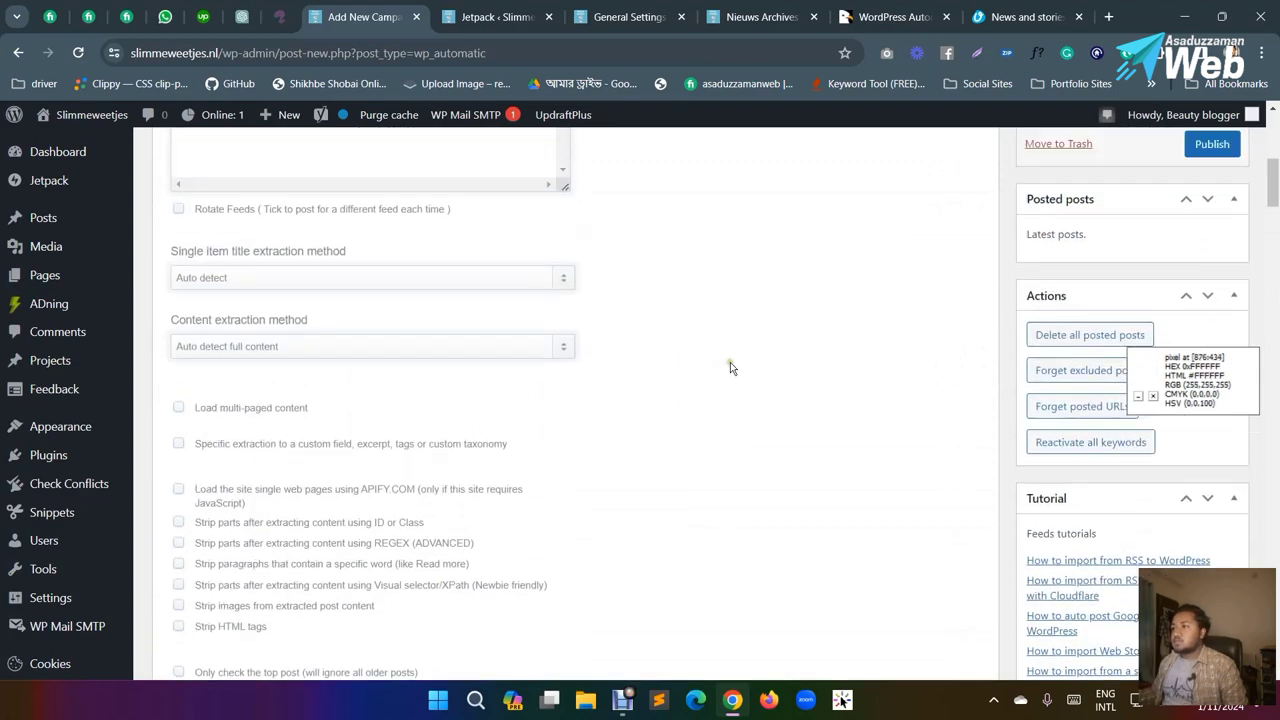
scroll(1120, 350, down, 3)
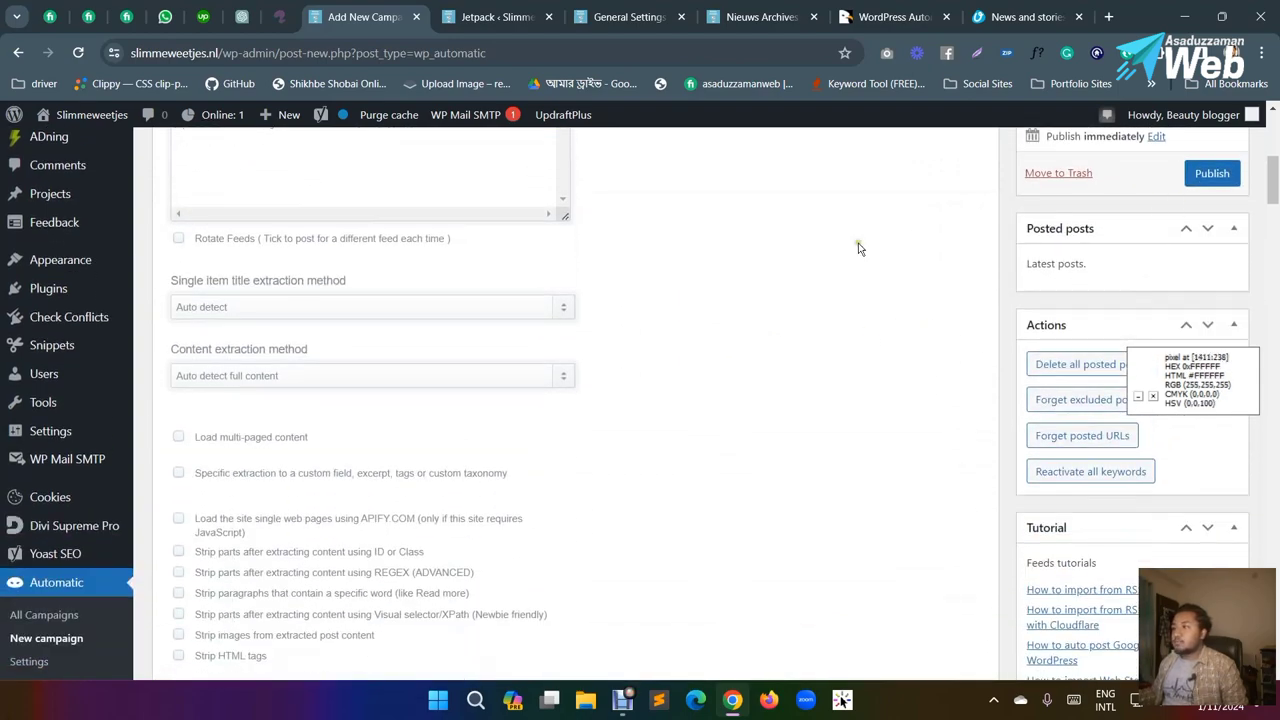
click(1210, 174)
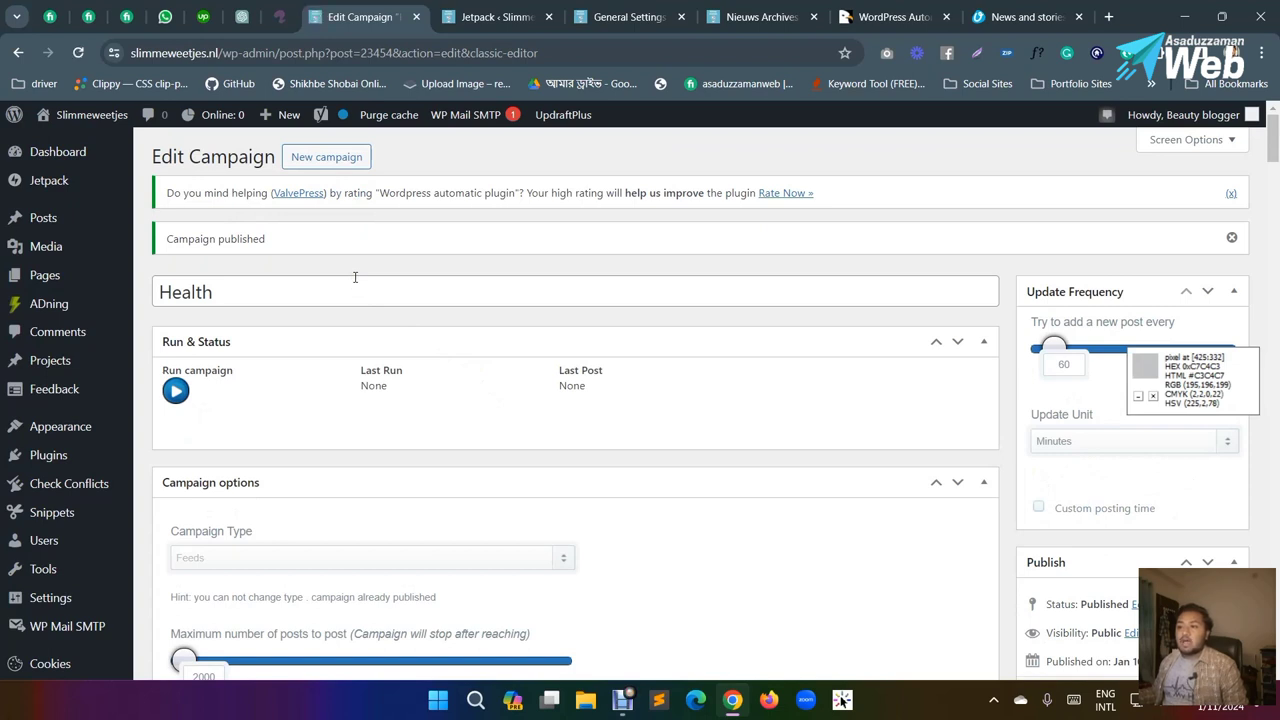
Step: Run the published Health campaign manually and read through its processing report
scroll(359, 285, down, 1)
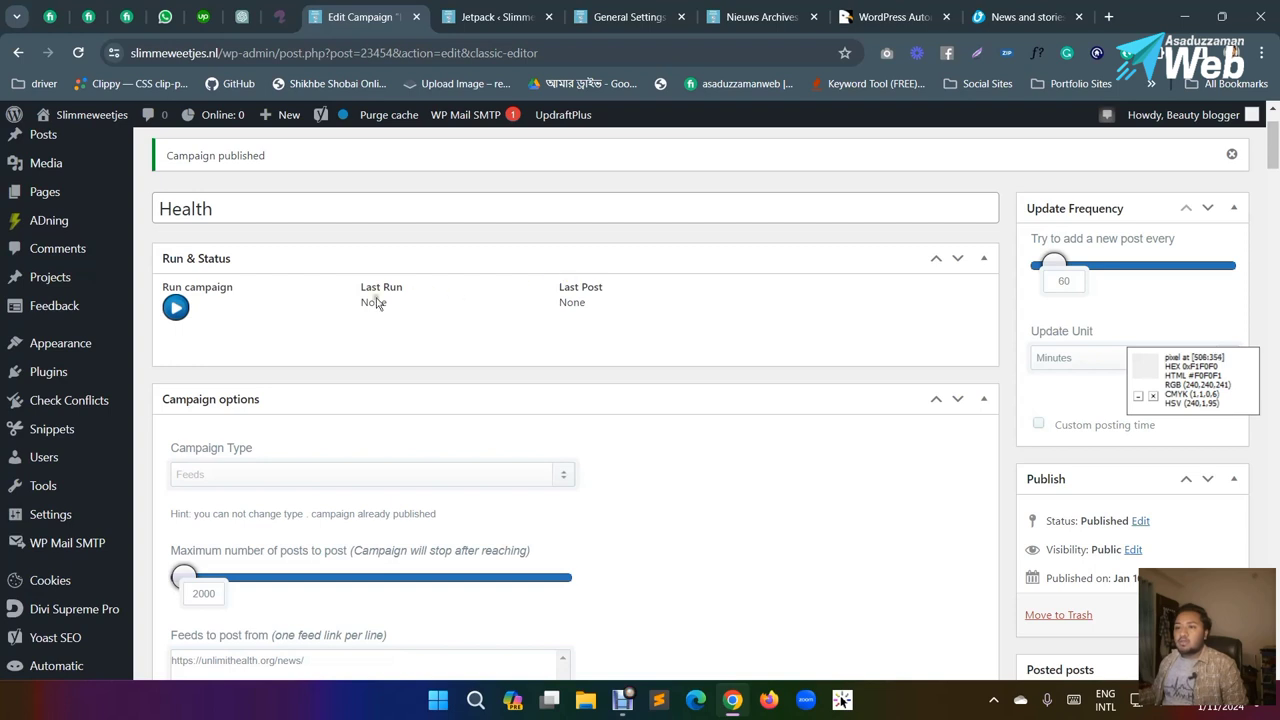
click(172, 312)
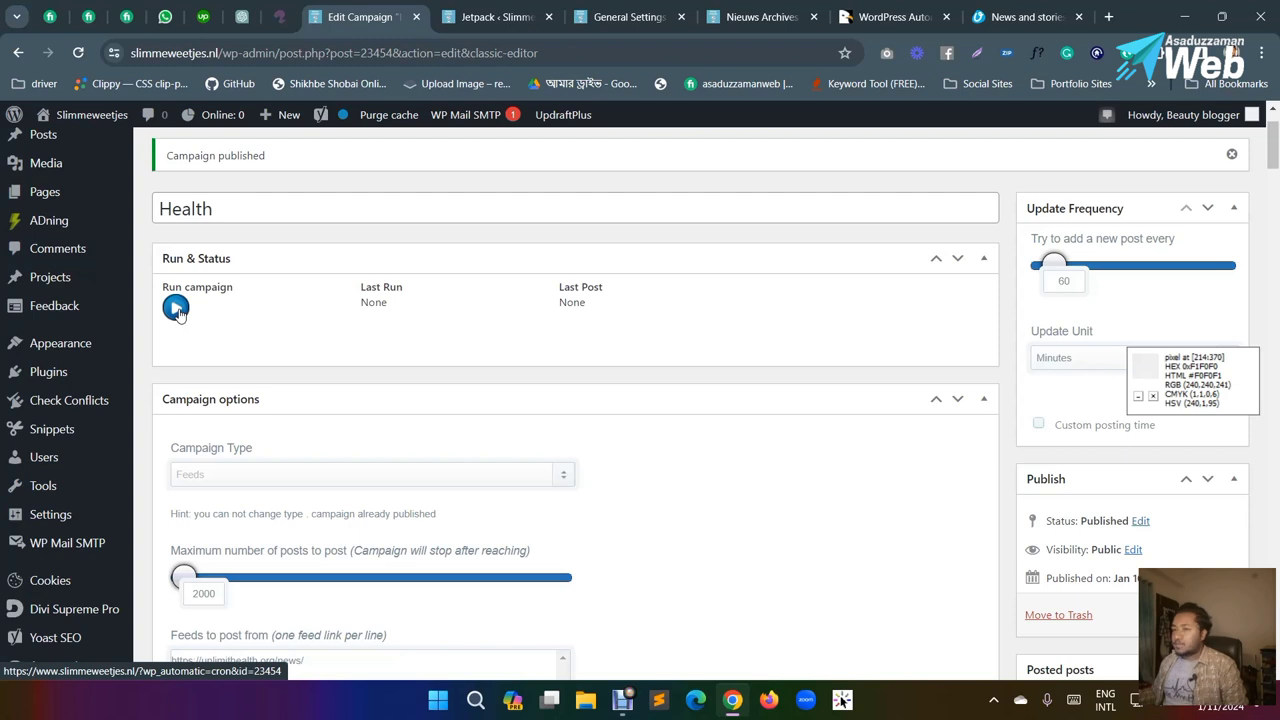
click(177, 310)
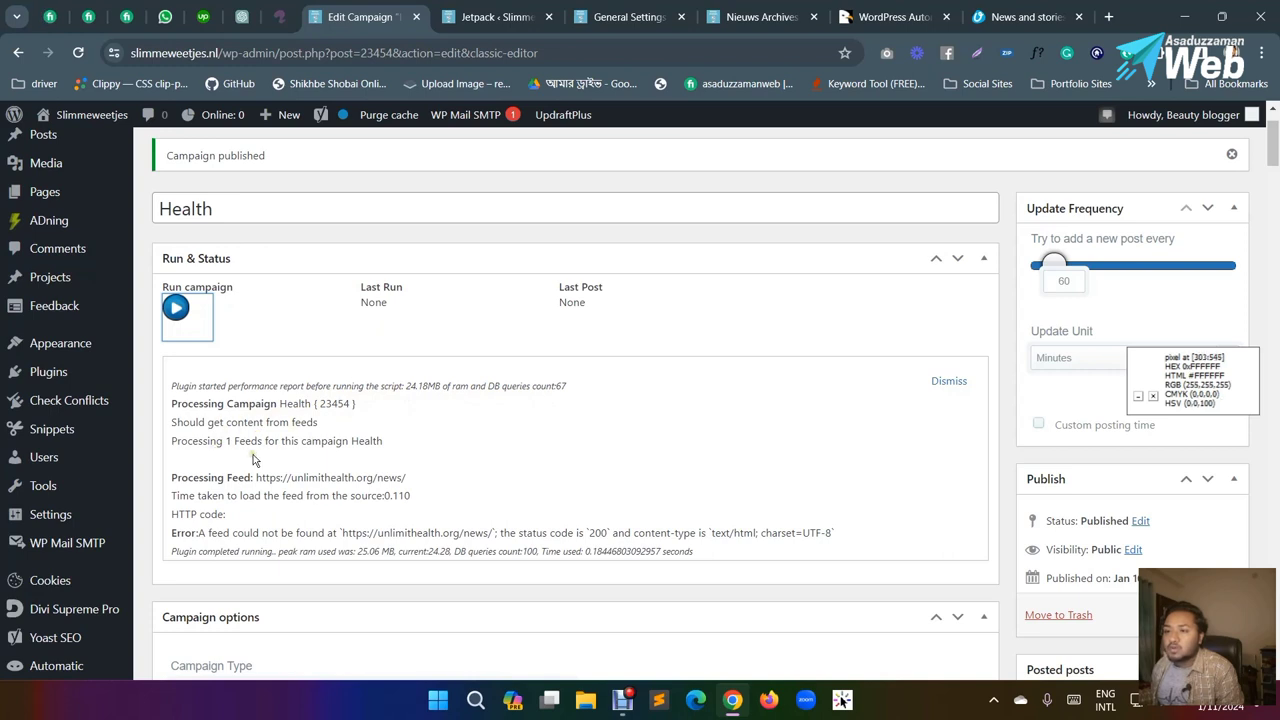
scroll(329, 447, down, 1)
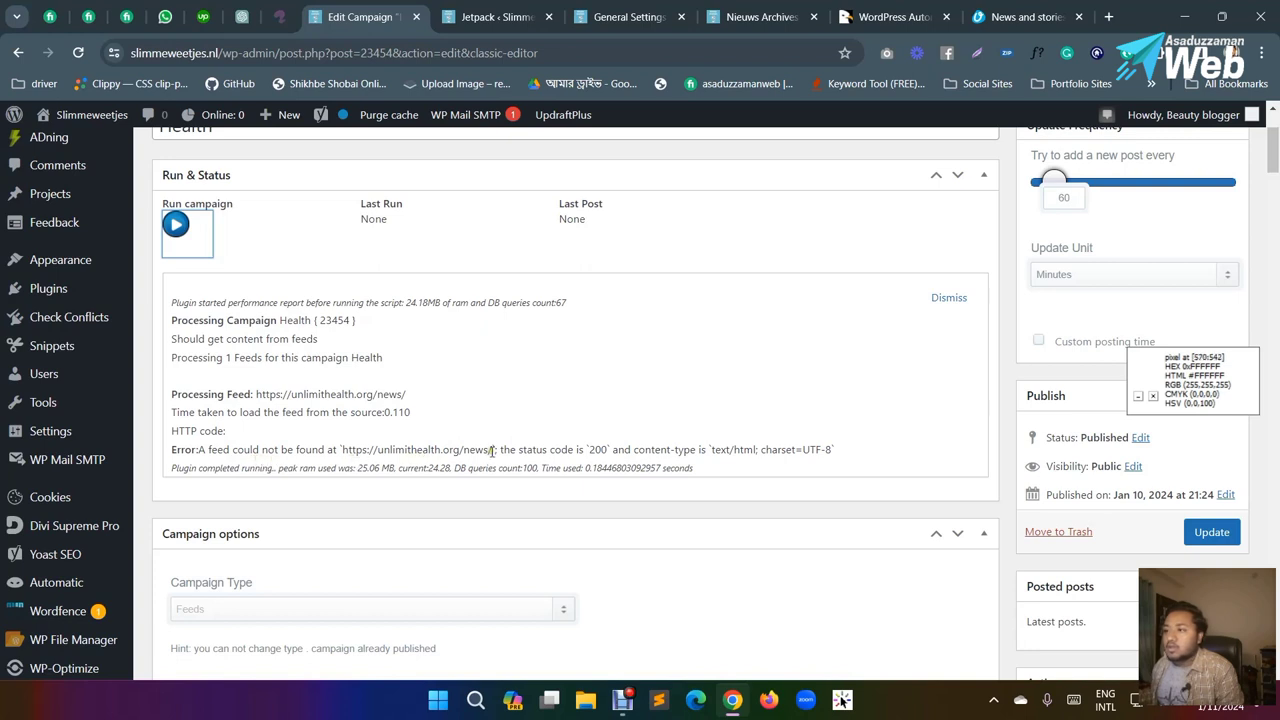
scroll(370, 418, up, 2)
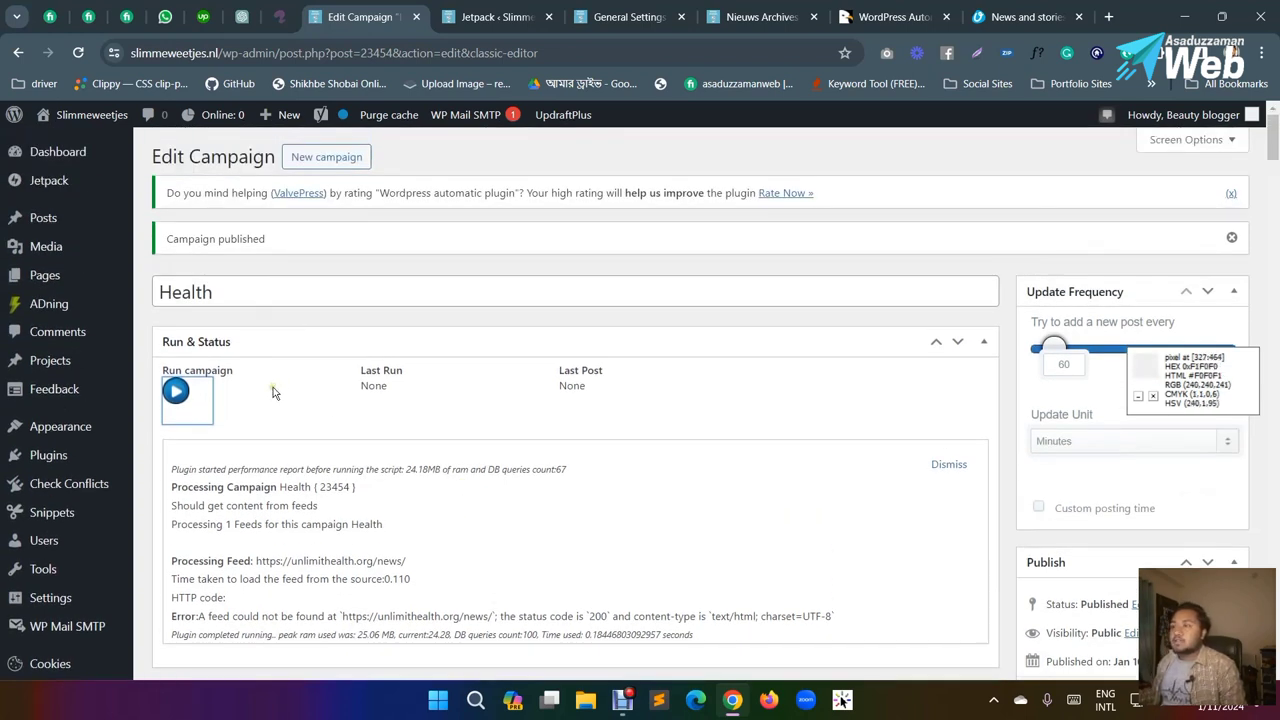
Step: Inspect the Unlimit Health news page and its address as the campaign's feed source
click(1026, 16)
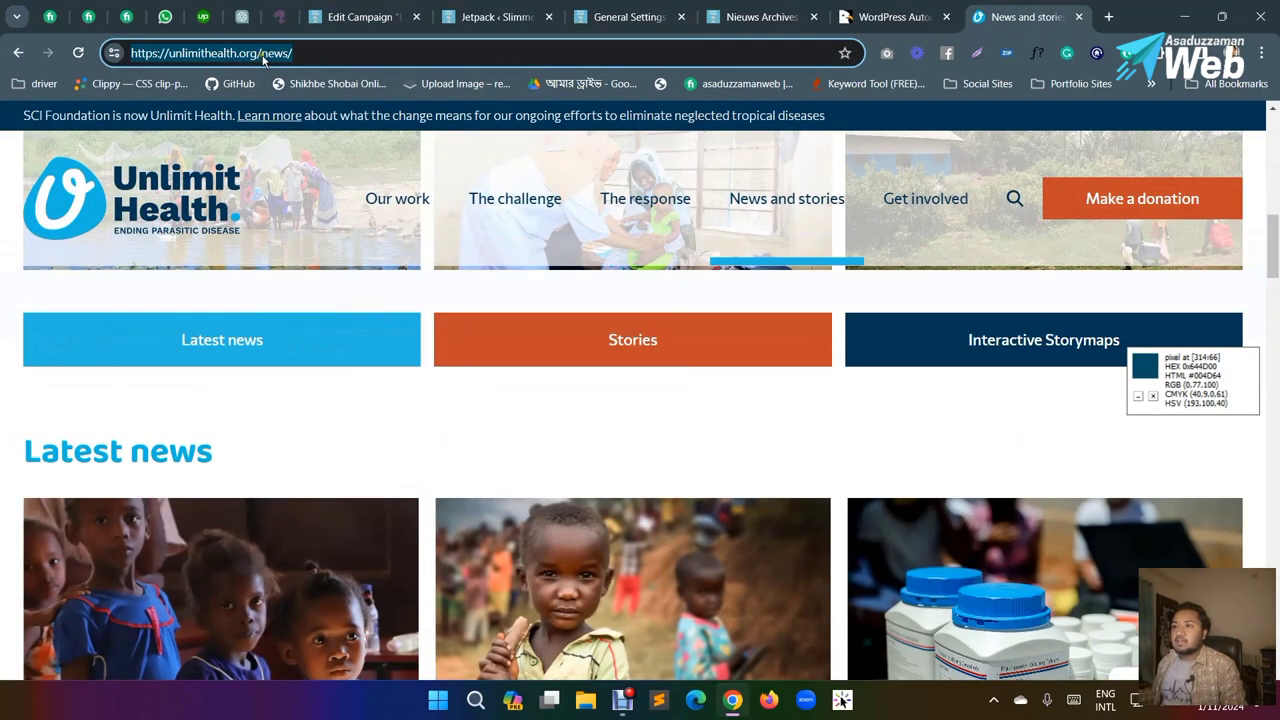
scroll(590, 446, up, 4)
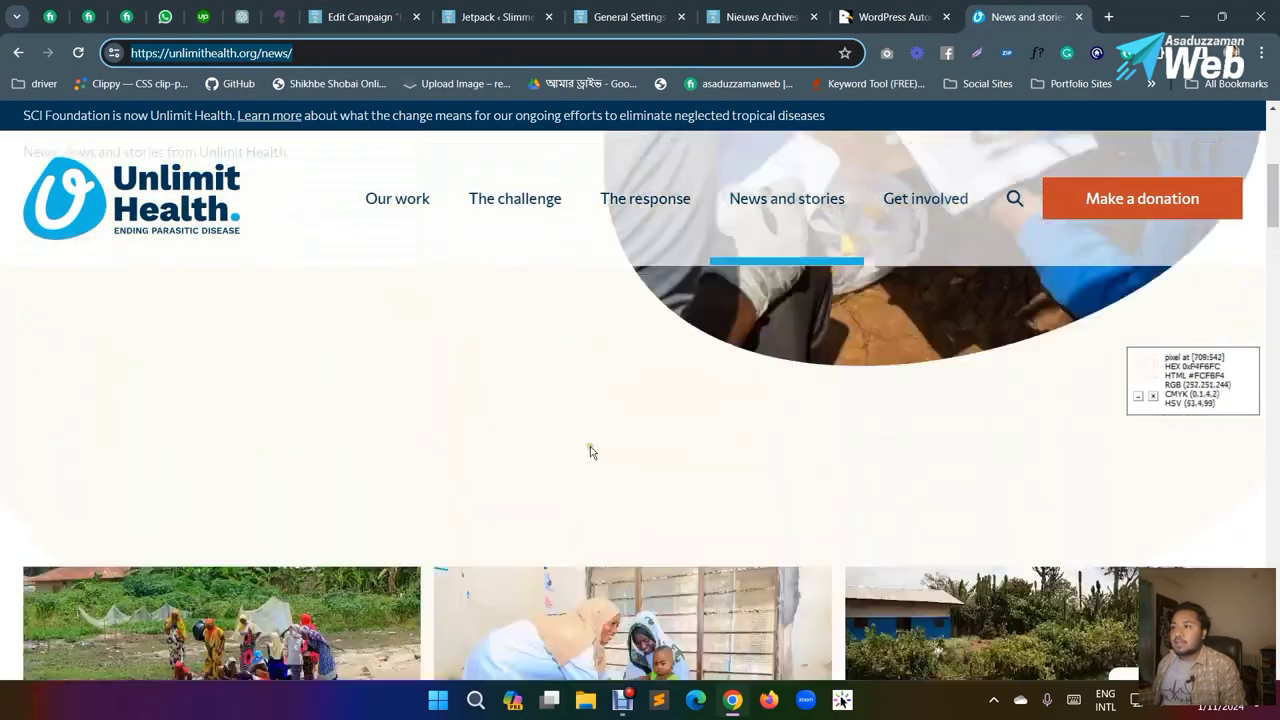
scroll(665, 375, down, 4)
scroll(665, 375, up, 4)
scroll(665, 375, down, 5)
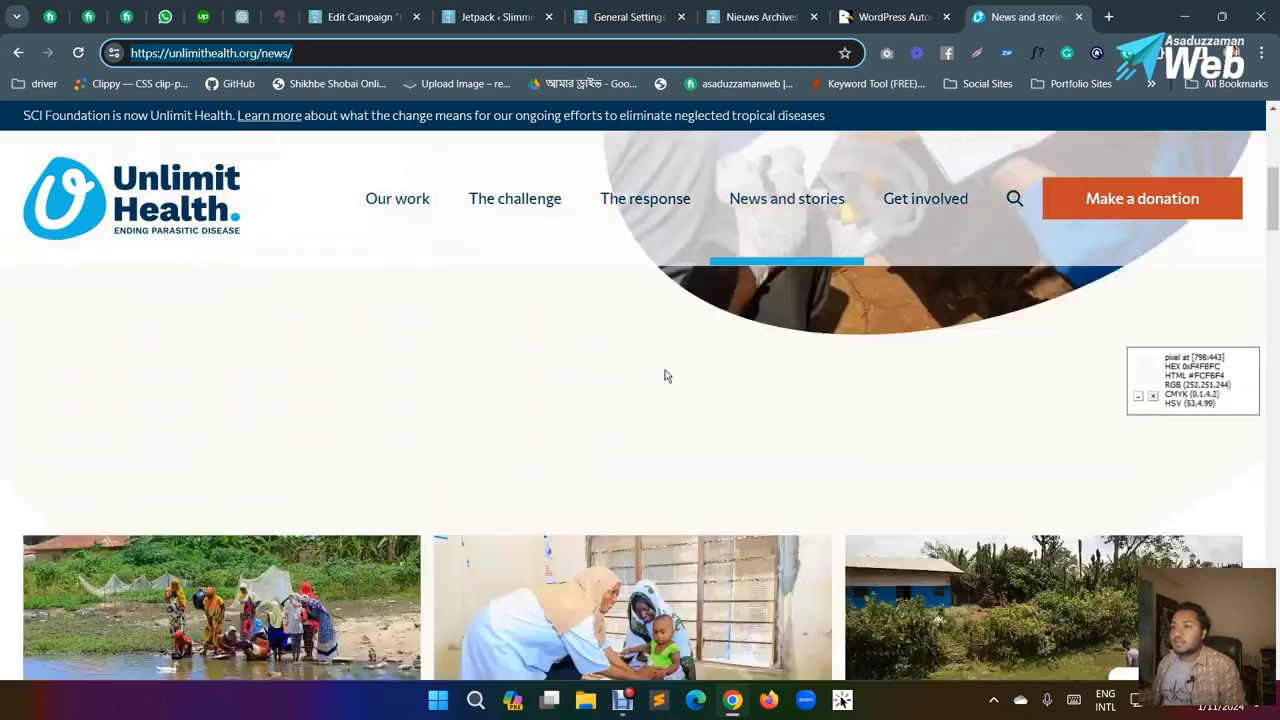
scroll(665, 375, up, 5)
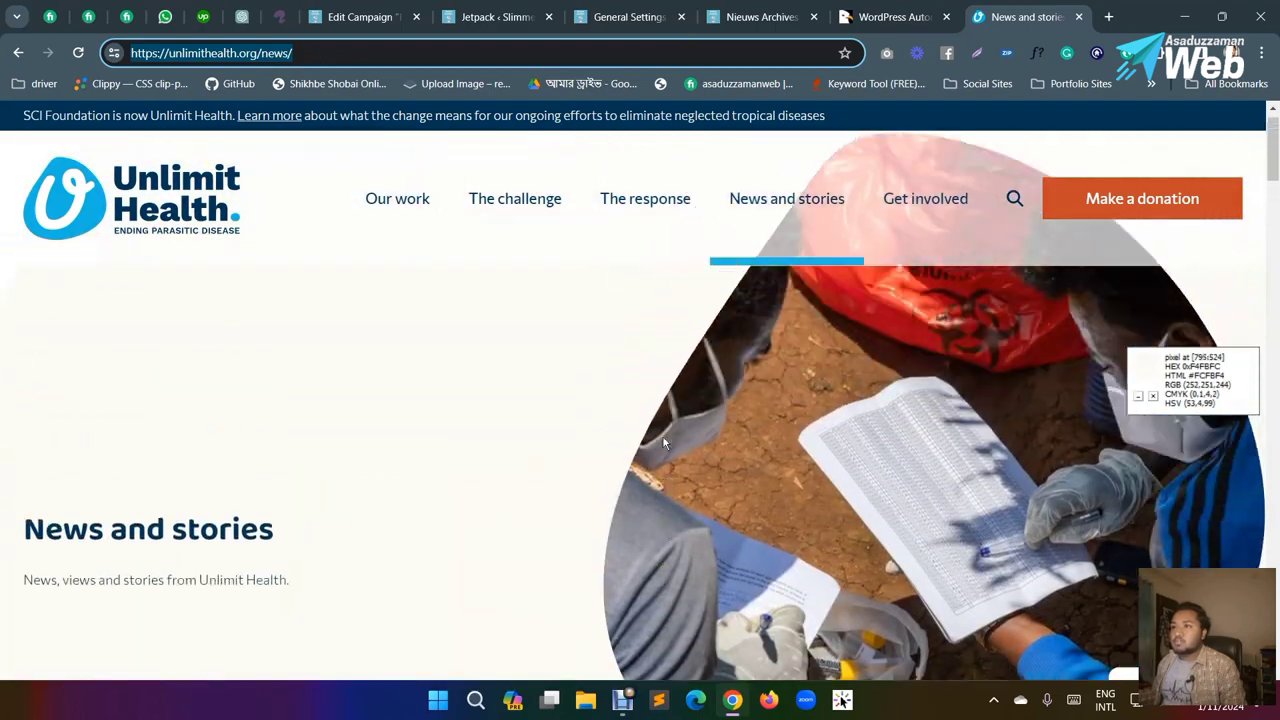
click(842, 700)
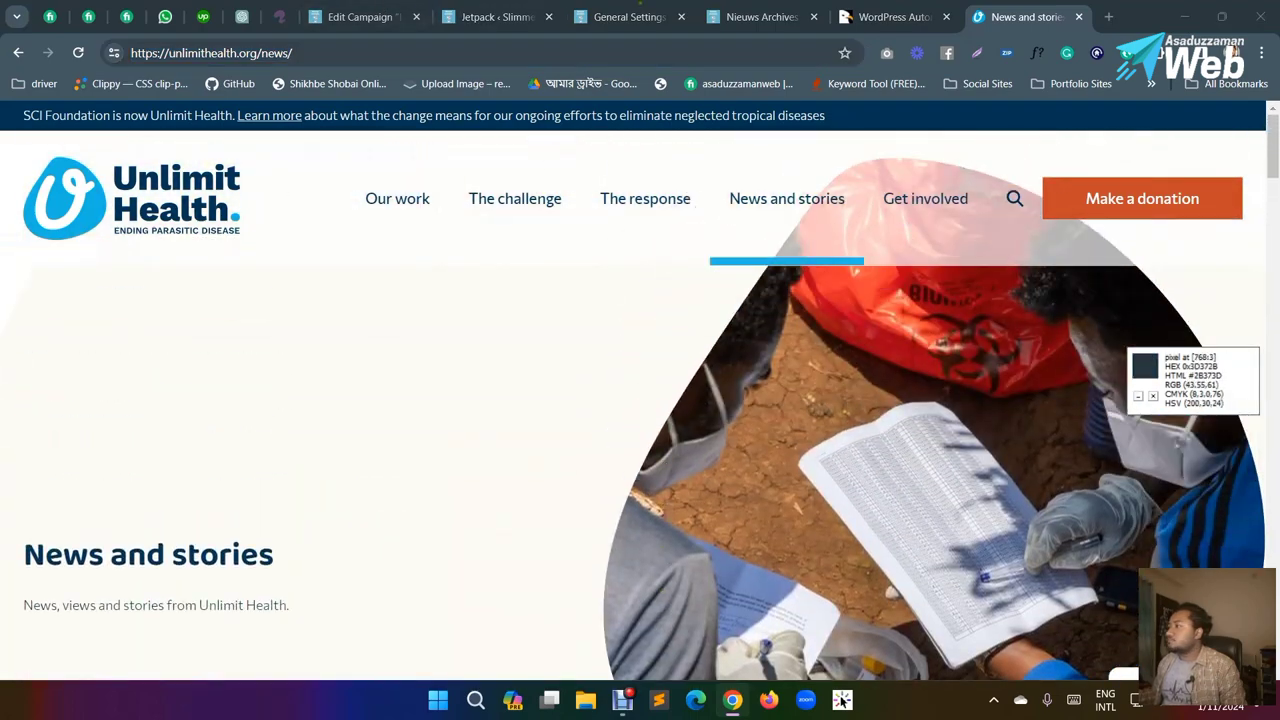
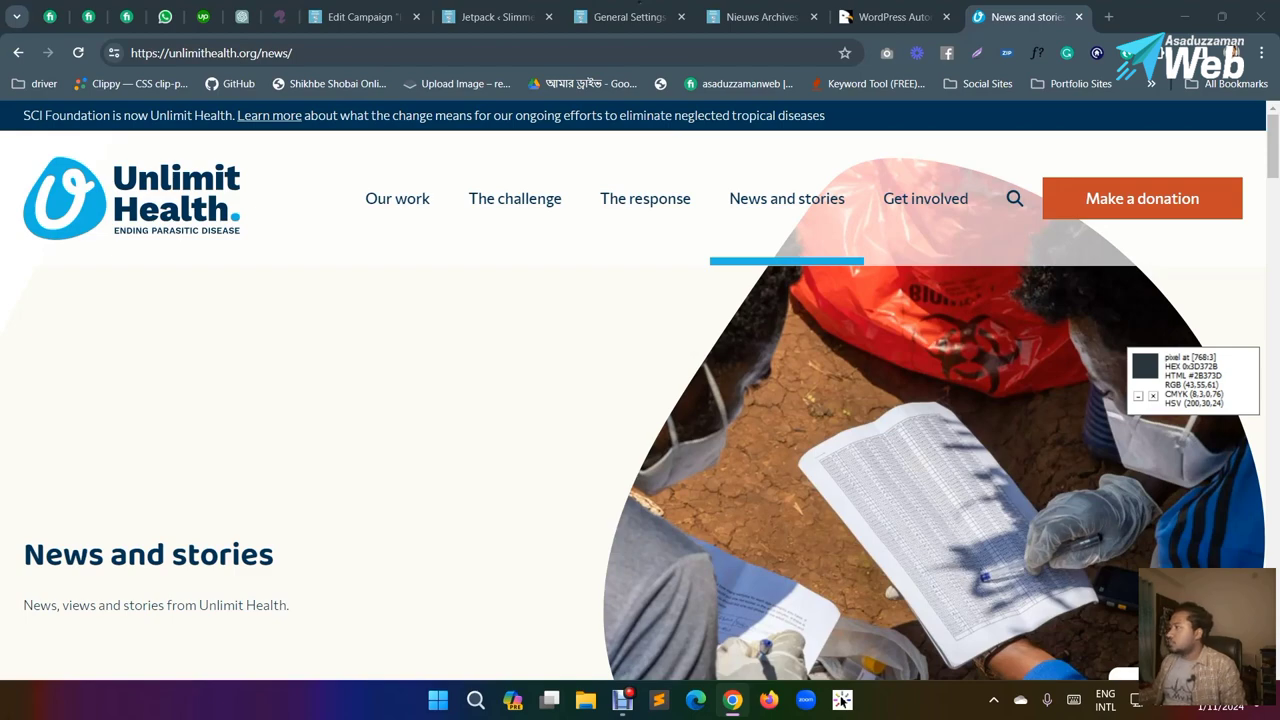
Step: Examine Unlimit Health's article on paediatric treatment against schistosomiasis and the layout of the News and stories page
key(alt+Tab)
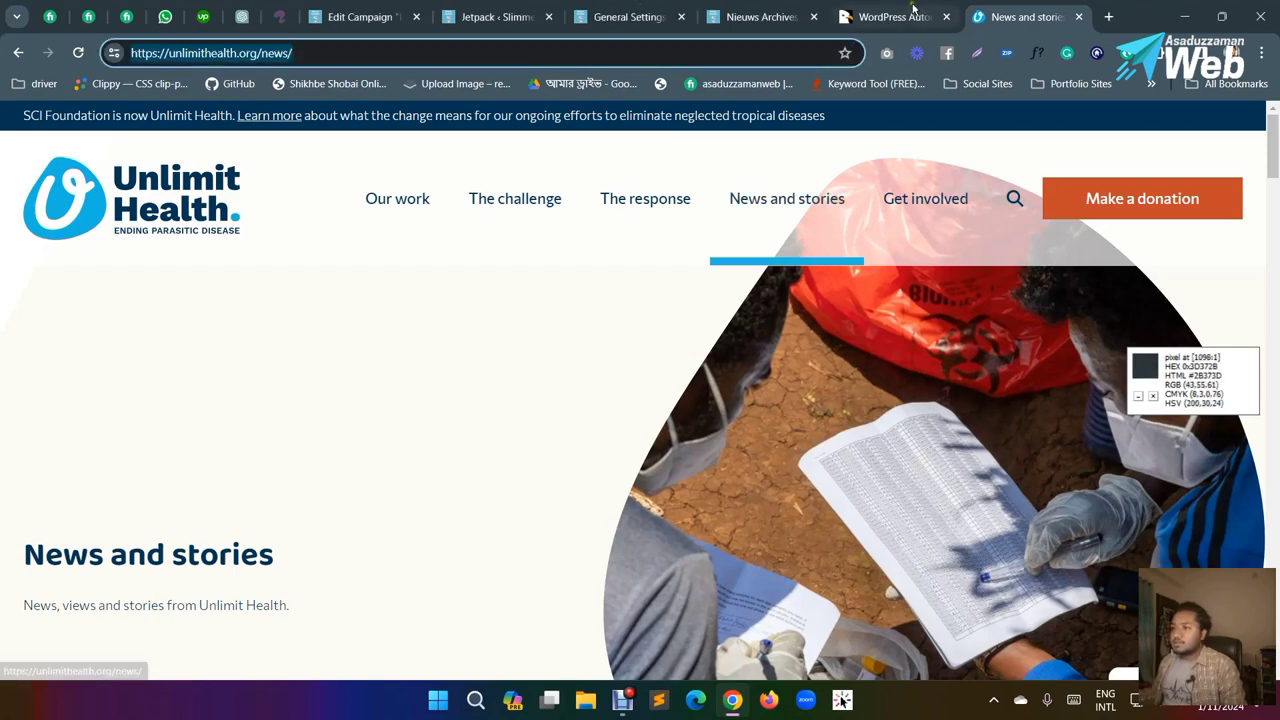
scroll(583, 374, down, 5)
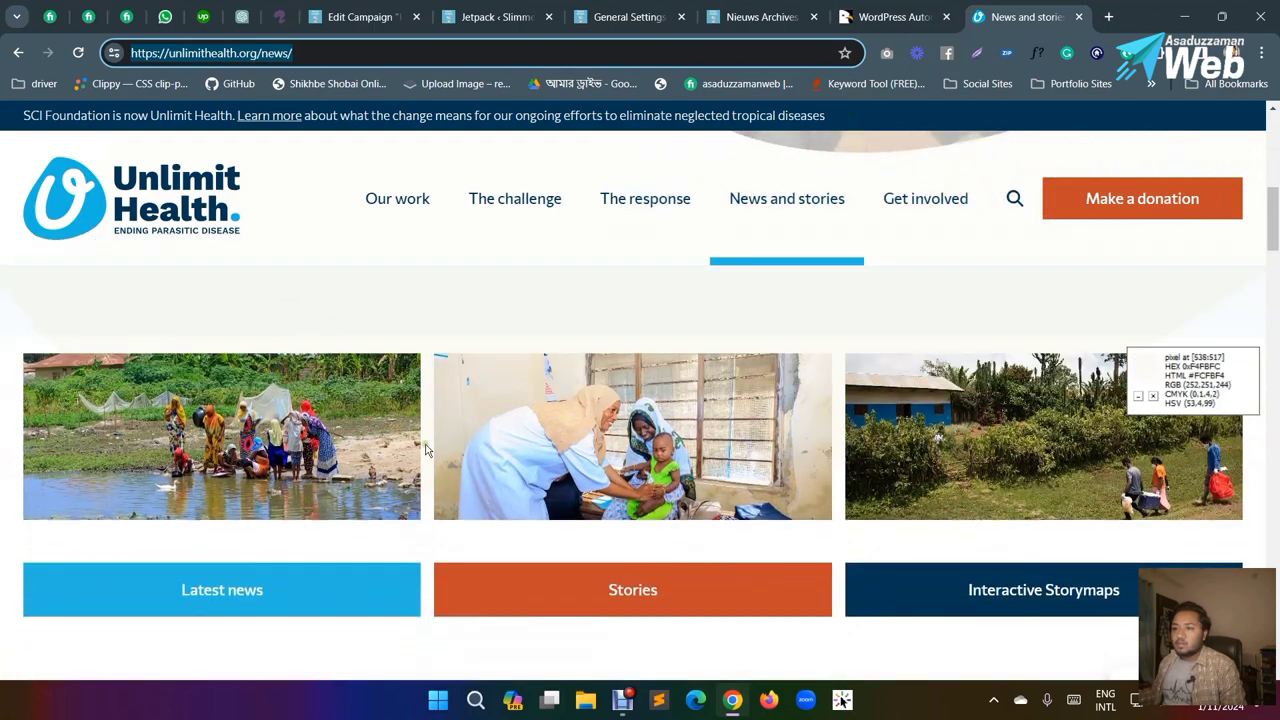
scroll(426, 449, down, 5)
click(243, 526)
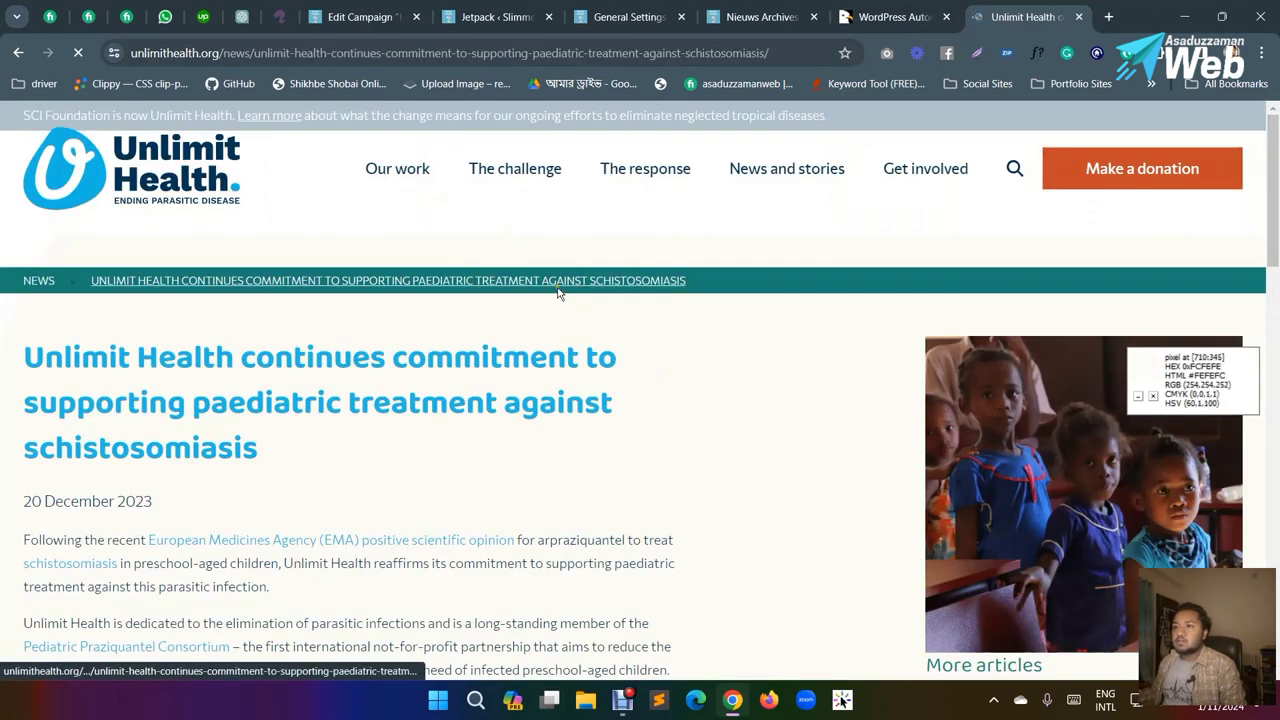
scroll(209, 411, down, 2)
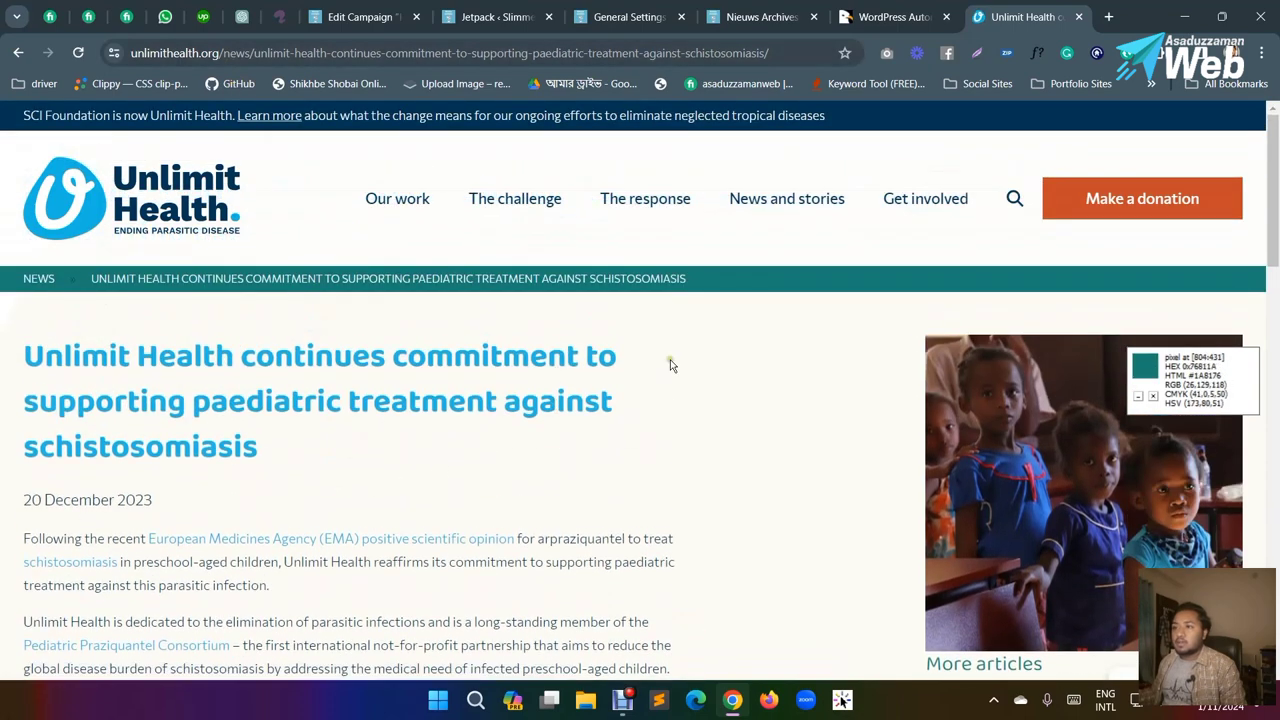
scroll(550, 380, down, 12)
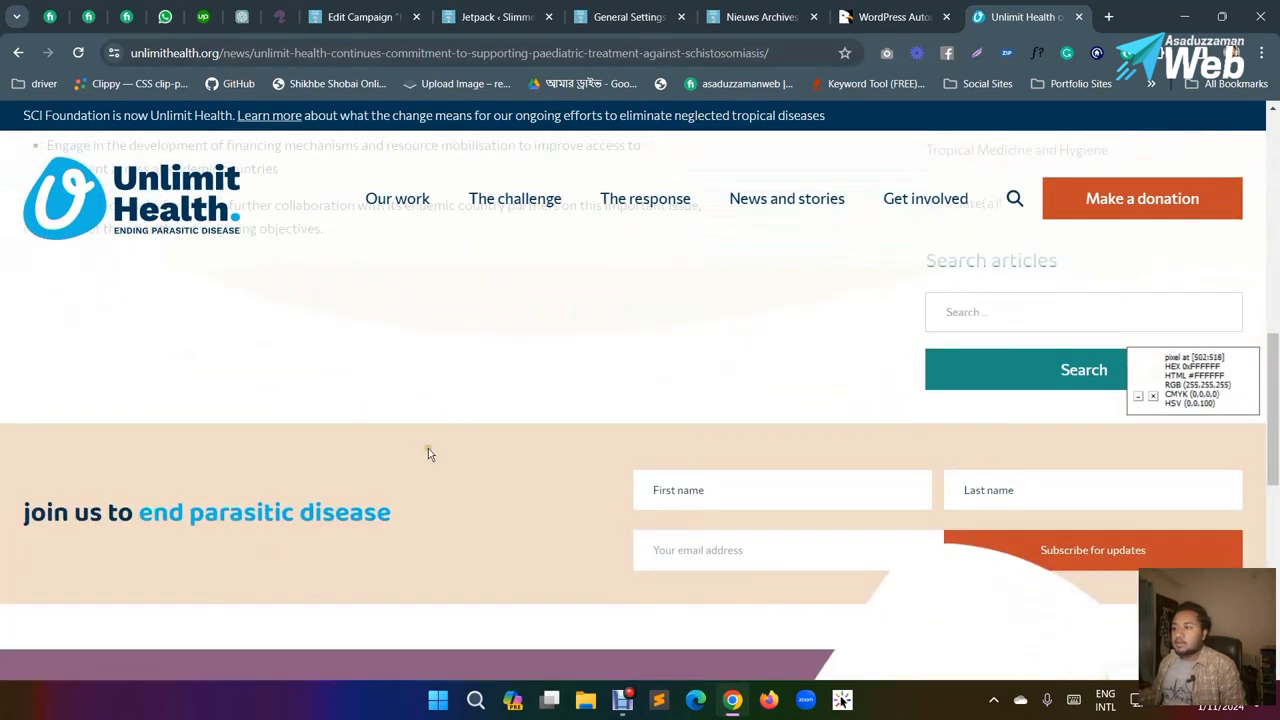
scroll(466, 450, up, 12)
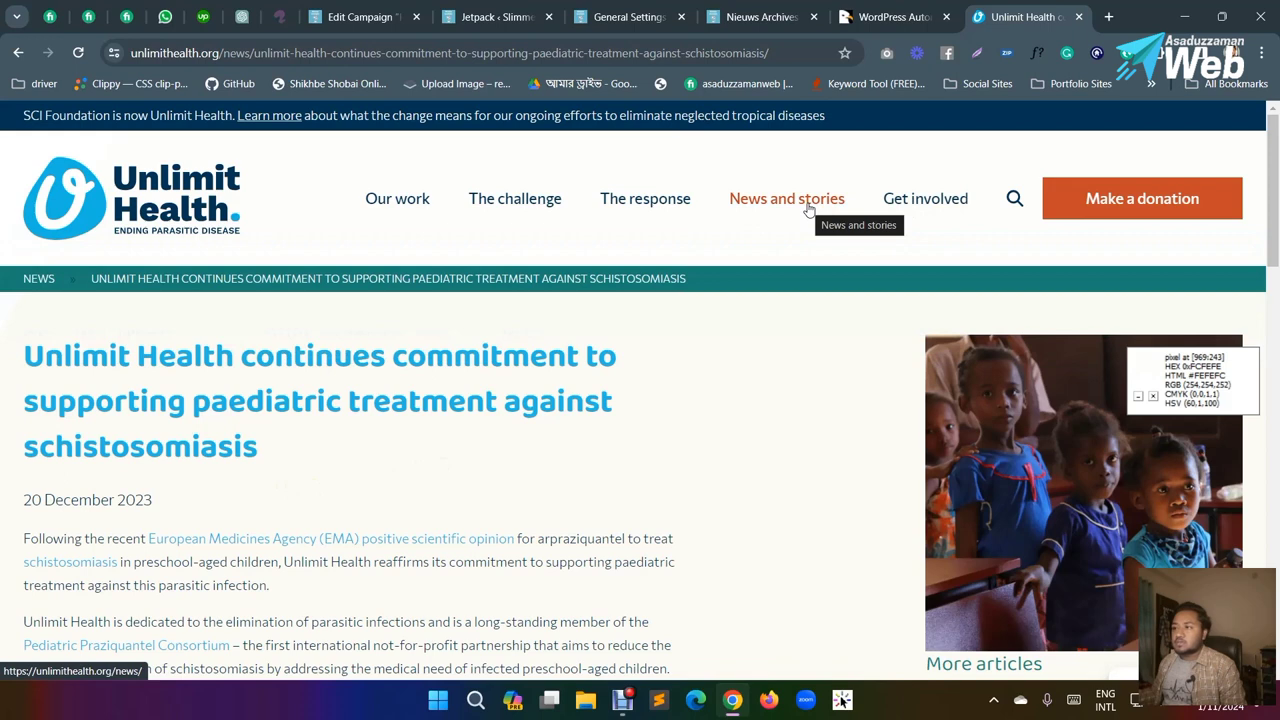
click(808, 207)
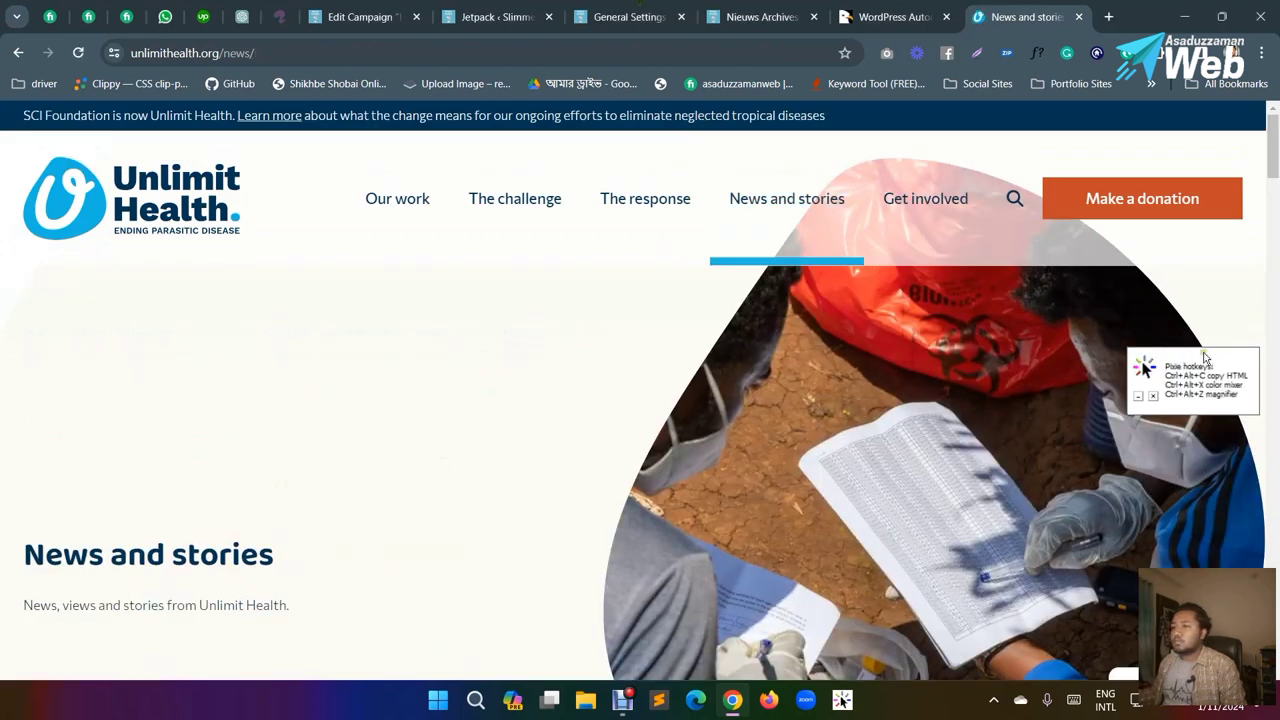
mouse_move(386, 203)
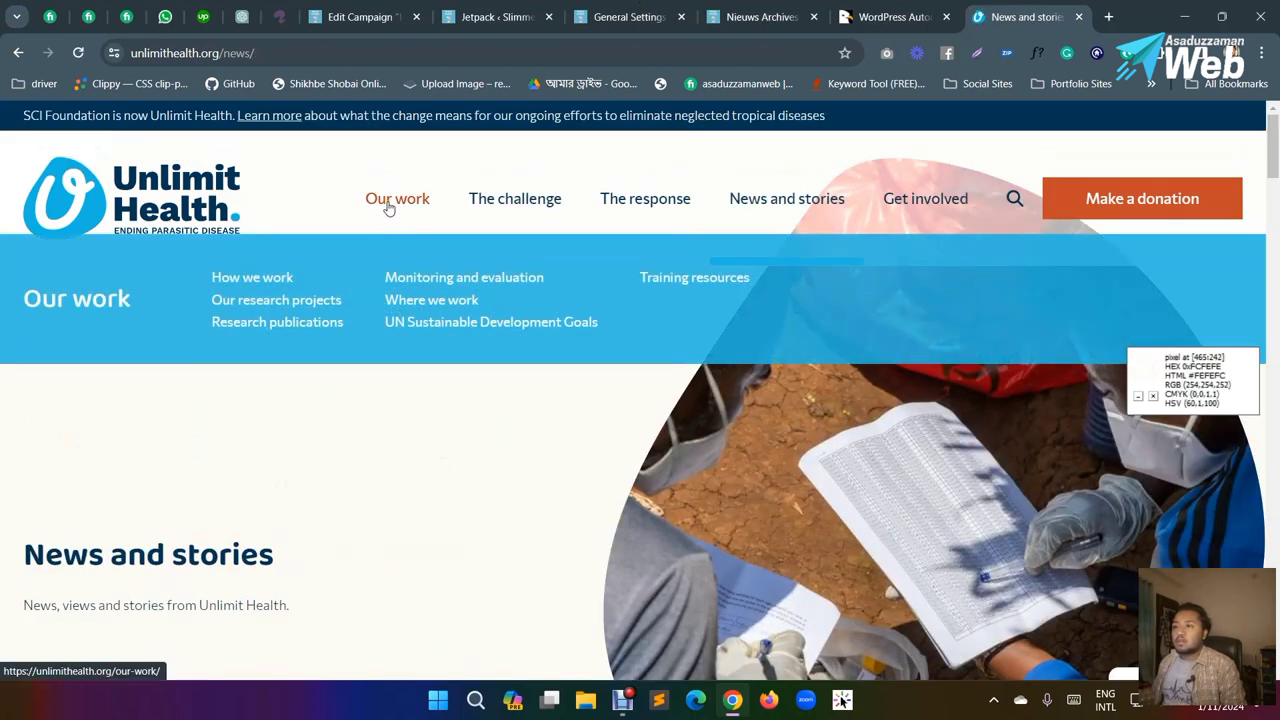
scroll(460, 470, down, 4)
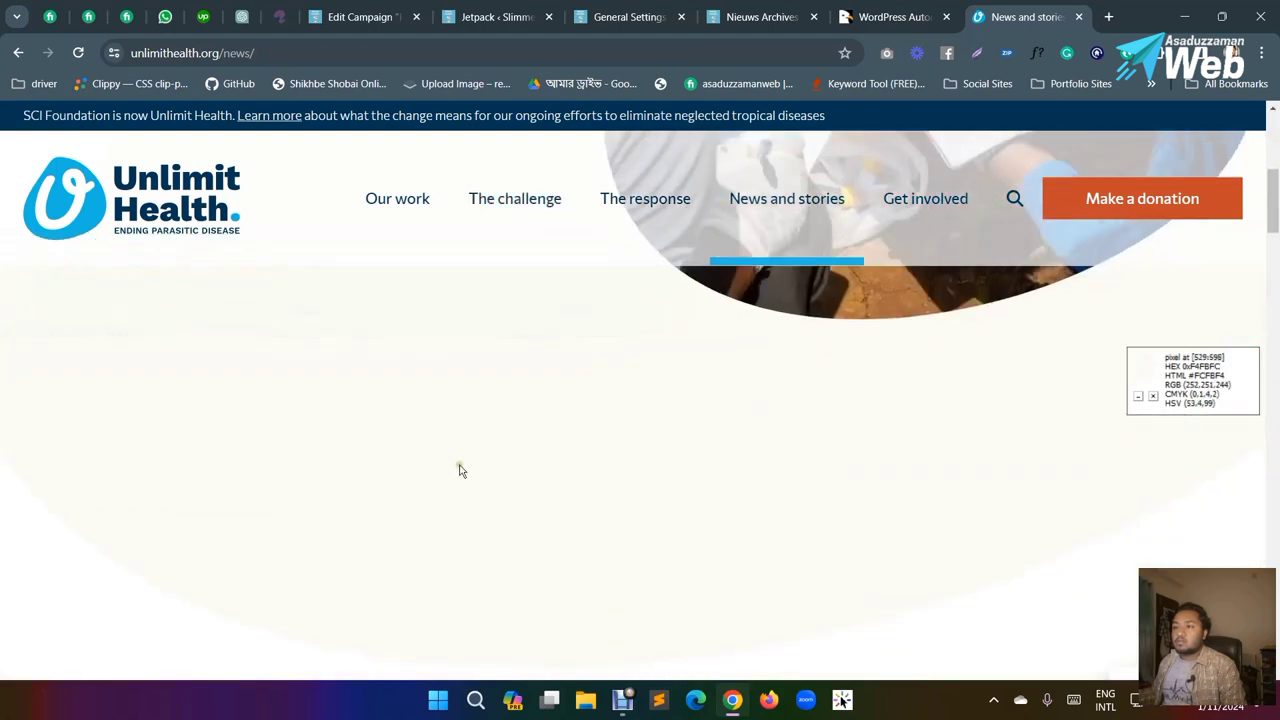
scroll(443, 483, down, 3)
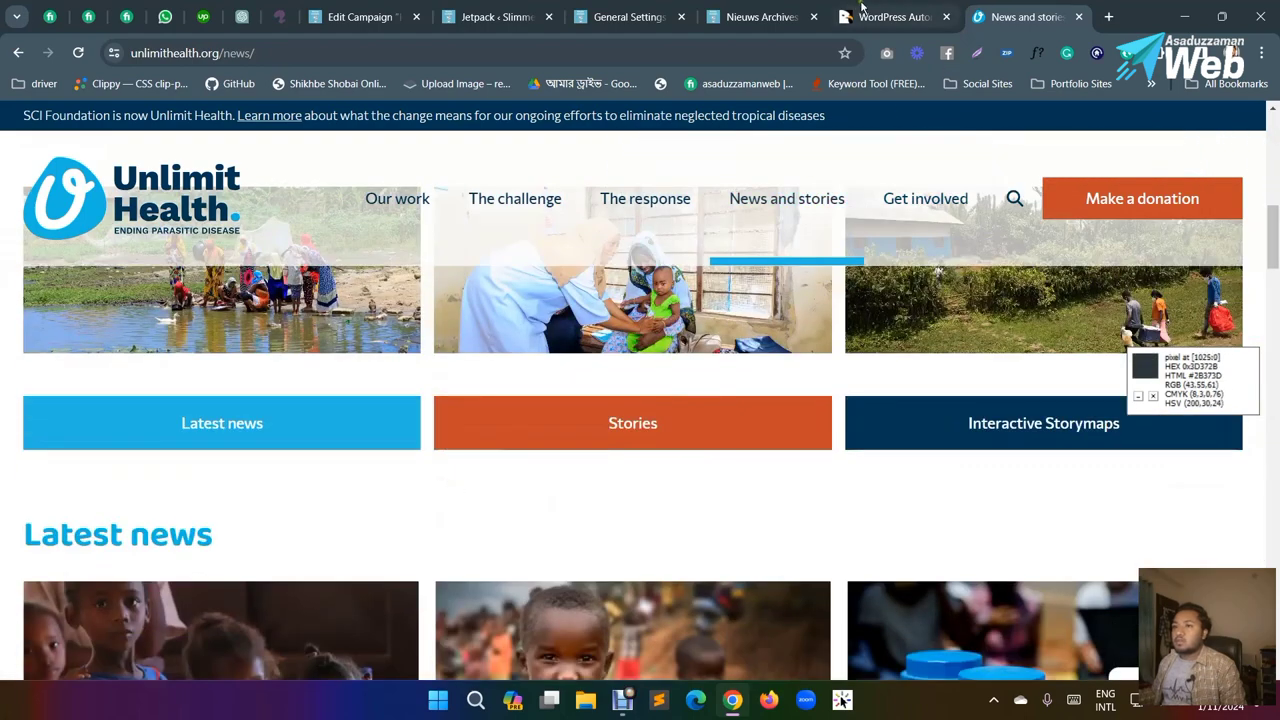
Step: Search Google for "health blog" to find another source site for the campaign
click(395, 55)
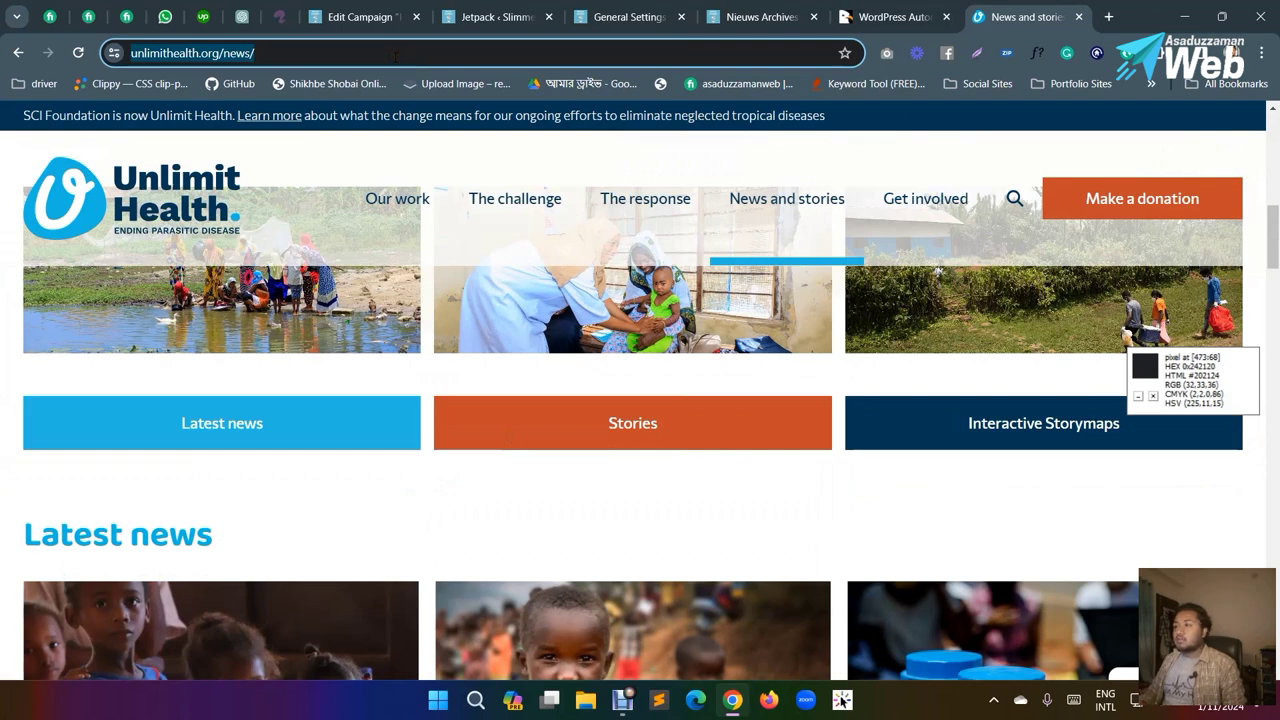
text(health blog)
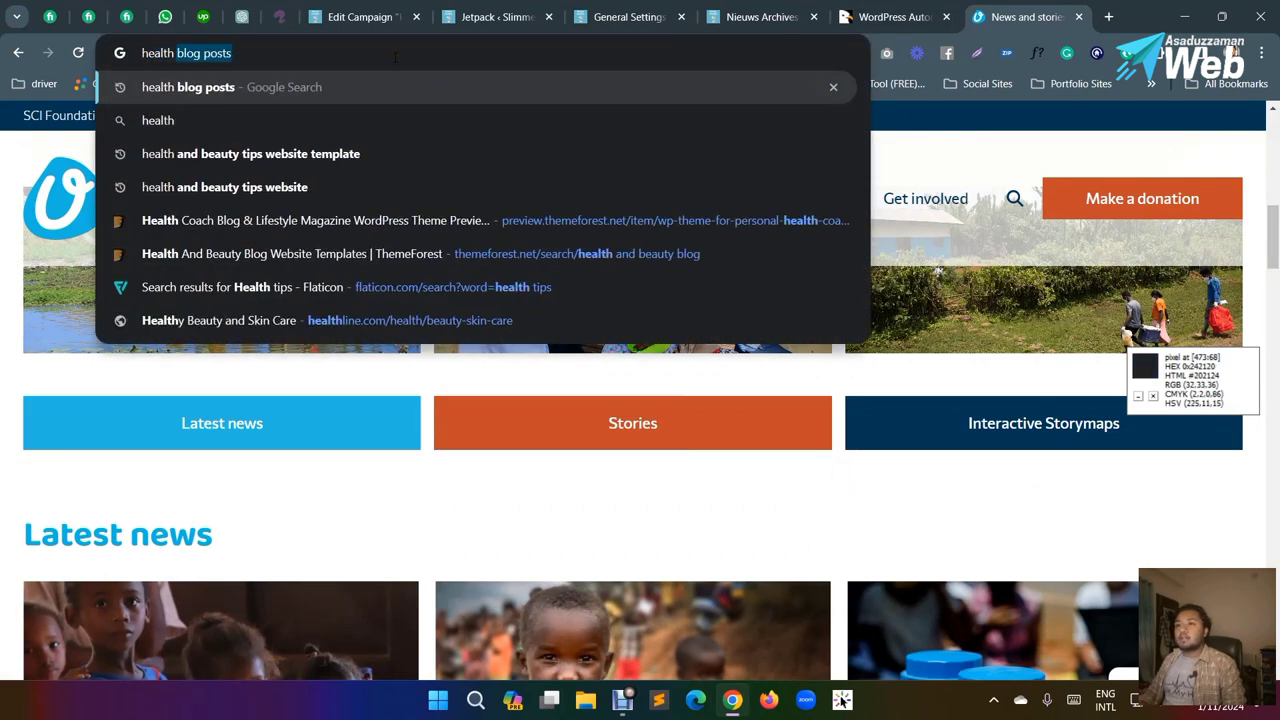
text( posts)
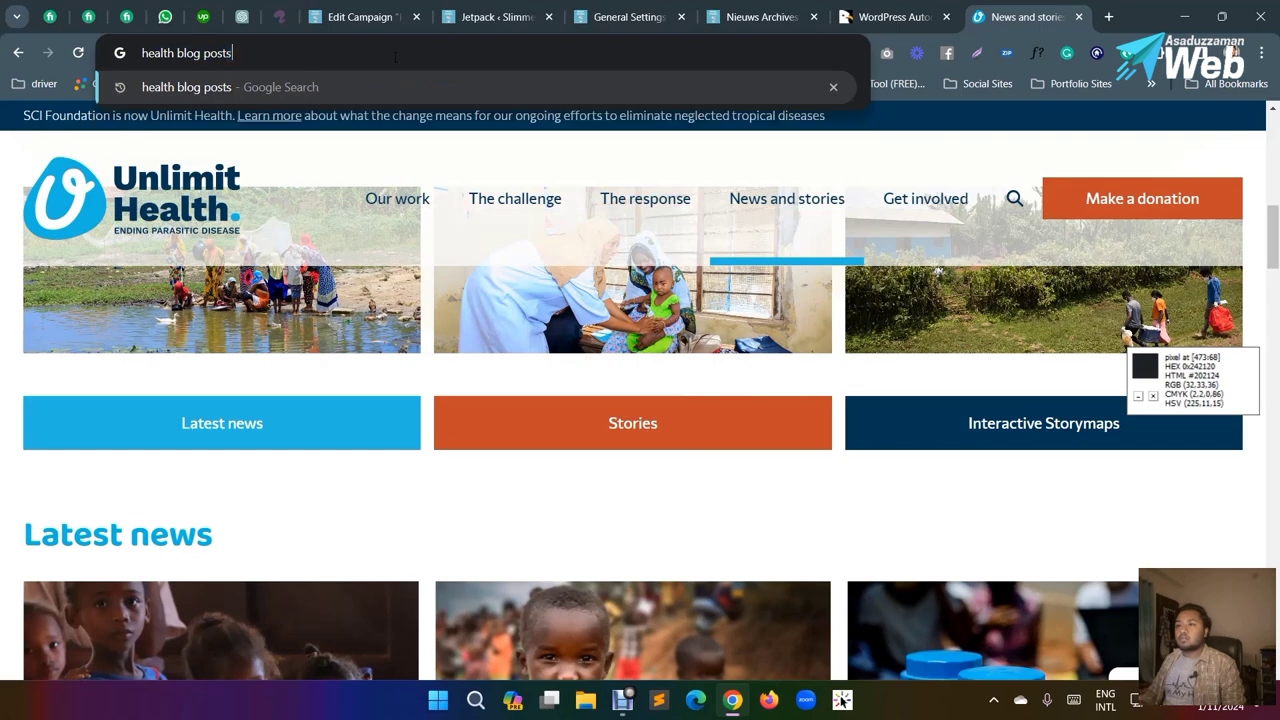
key(BackSpace)
key(BackSpace)
key(BackSpace)
key(BackSpace)
key(BackSpace)
key(Return)
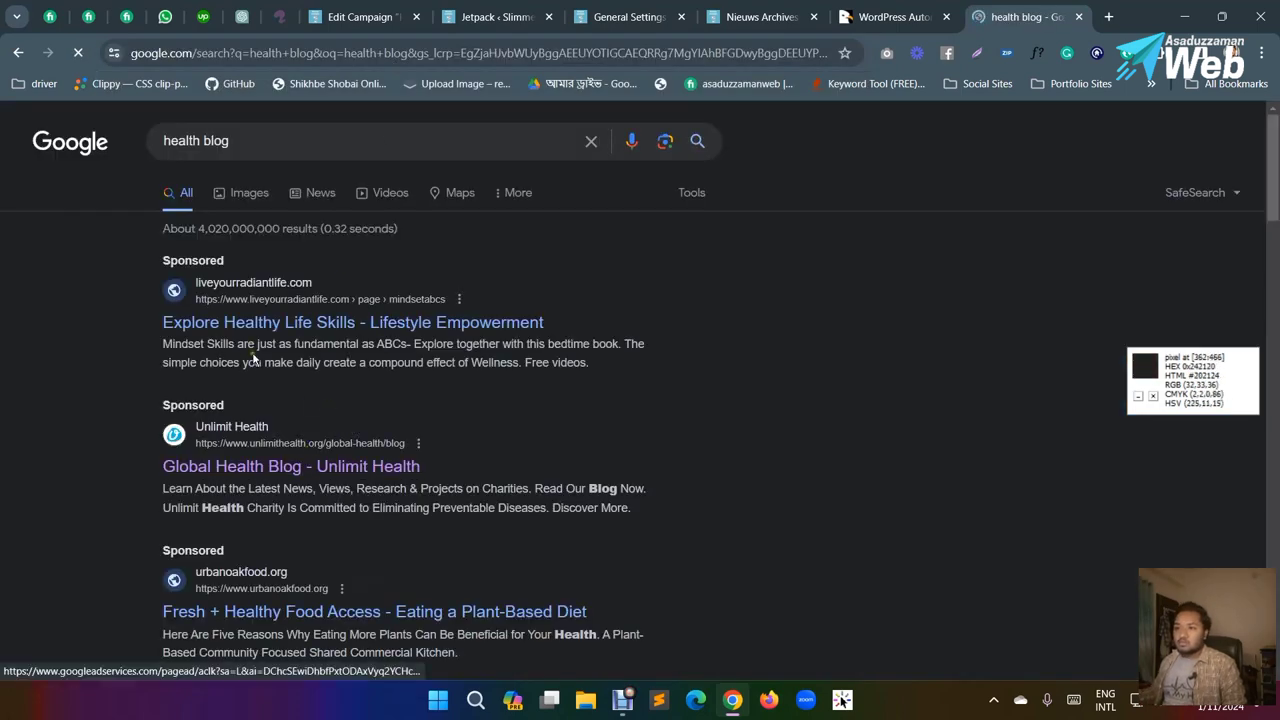
Step: Open the "Explore Healthy Life Skills" result from liveyourradiantlife.com in a new tab and browse the site's blog posts
right_click(300, 322)
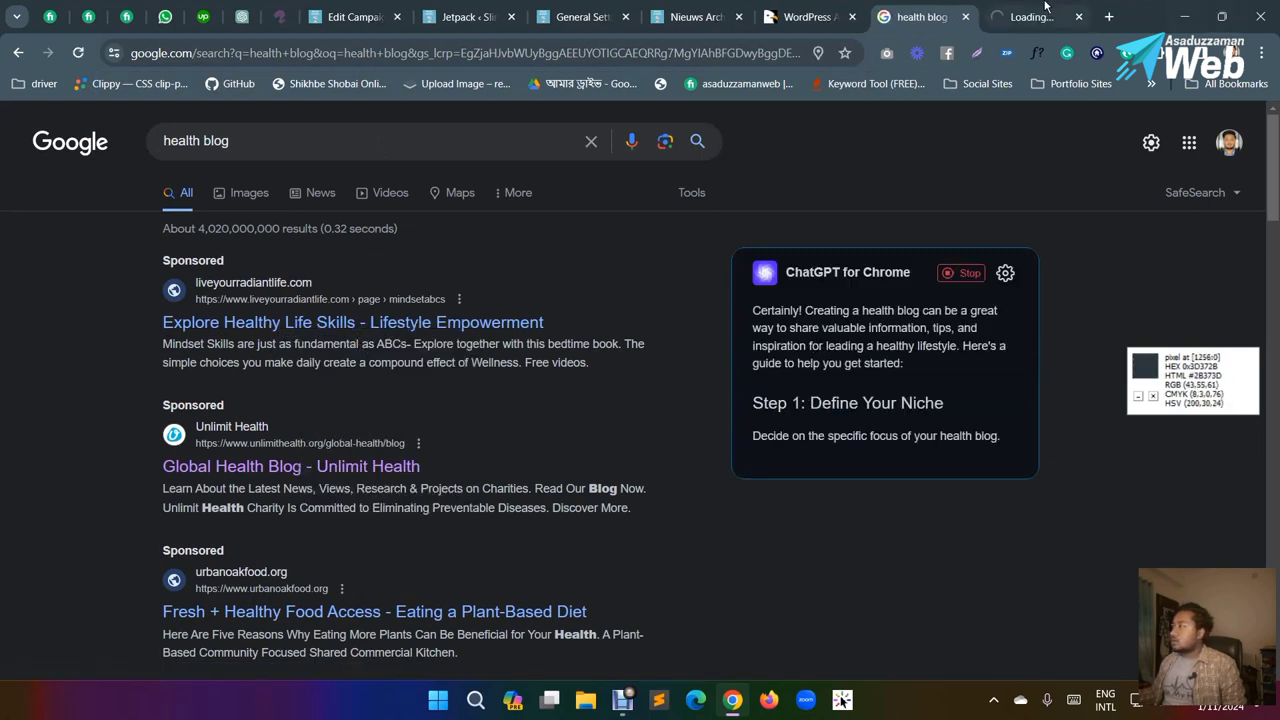
click(1043, 6)
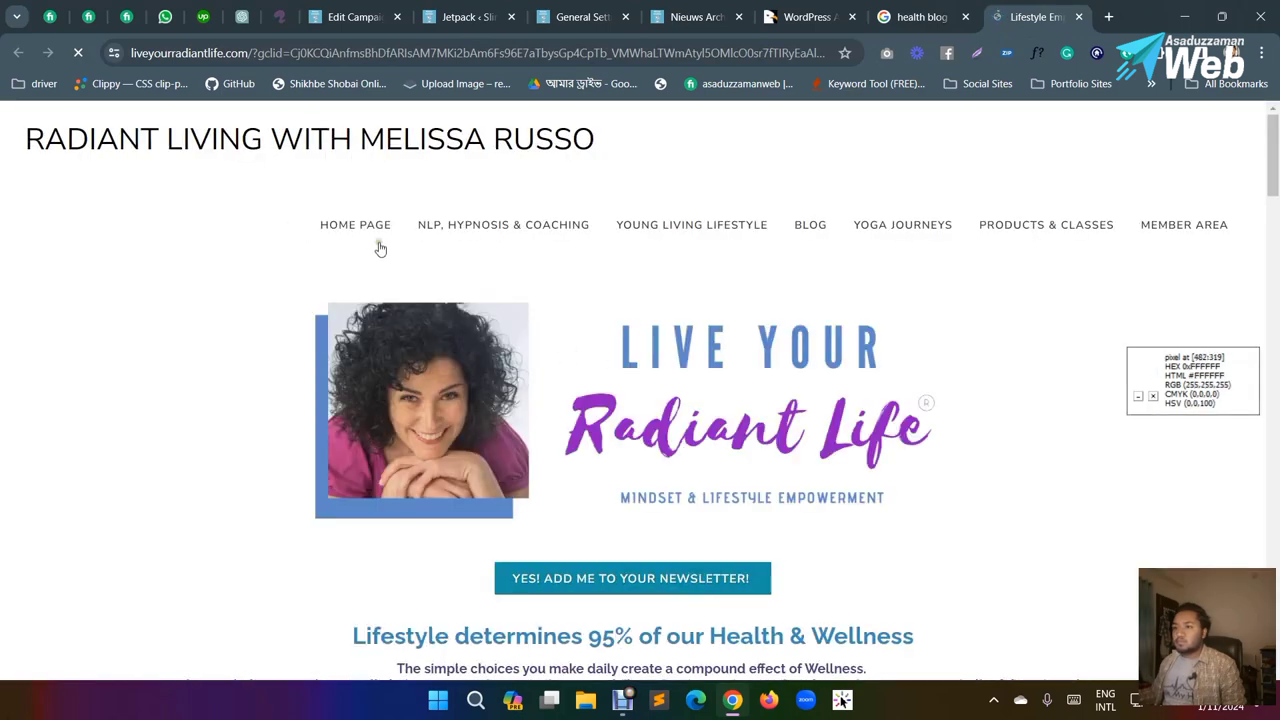
click(800, 238)
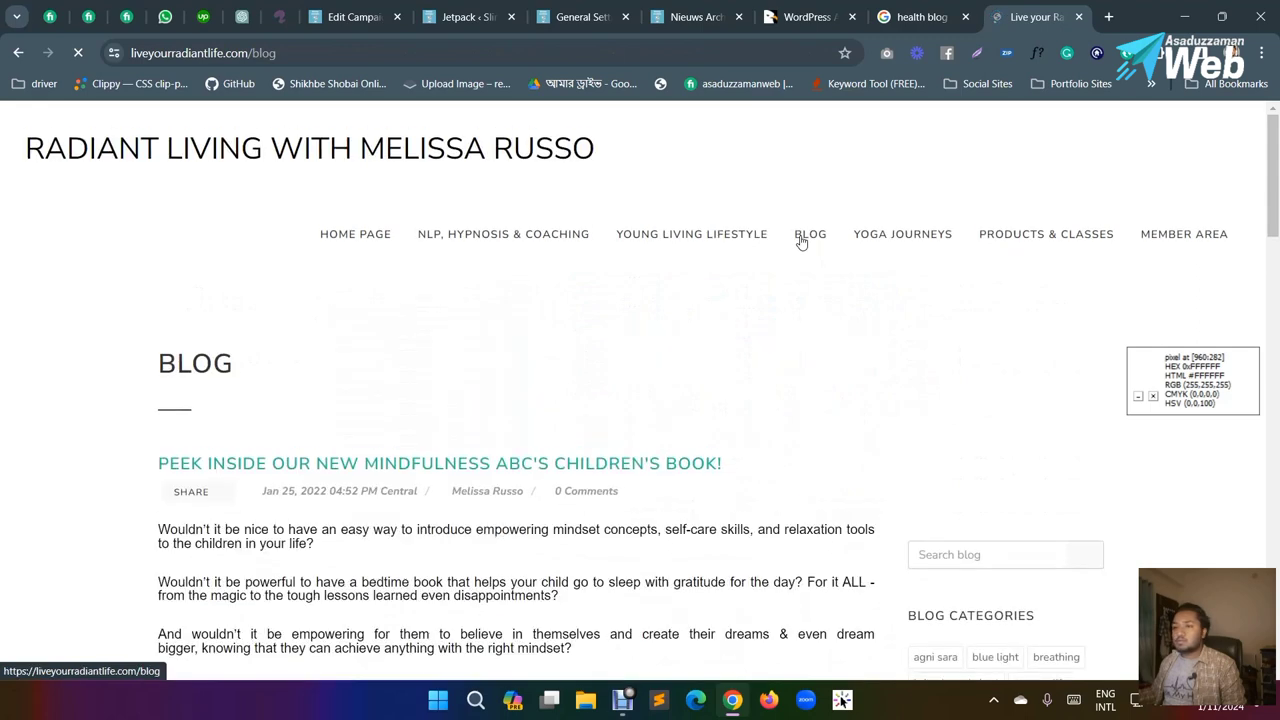
scroll(304, 400, down, 2)
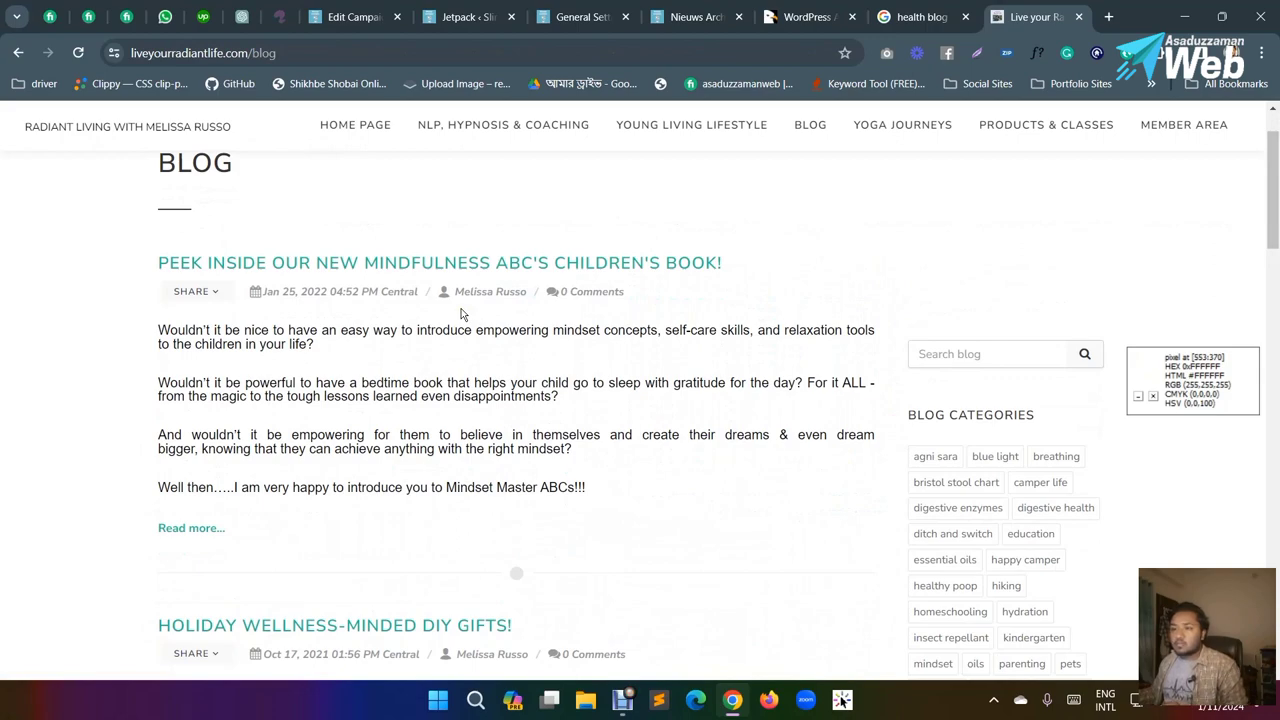
scroll(386, 283, down, 3)
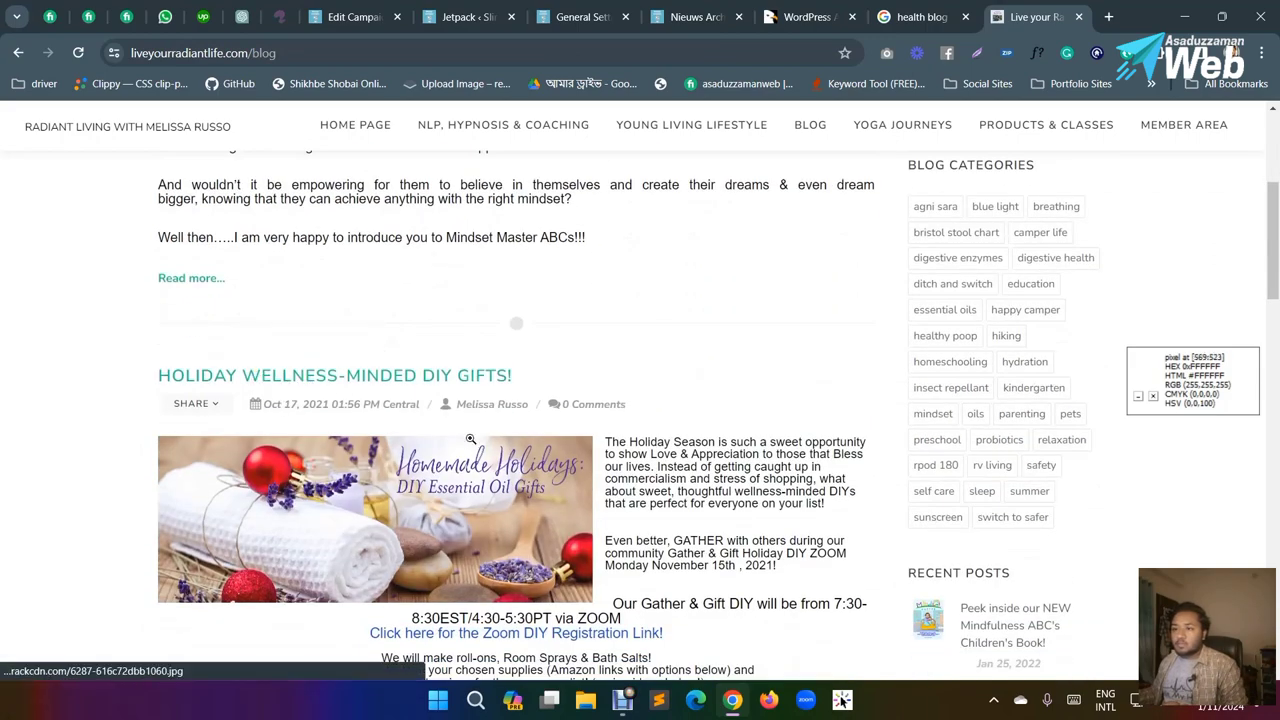
scroll(405, 445, down, 3)
scroll(476, 430, down, 3)
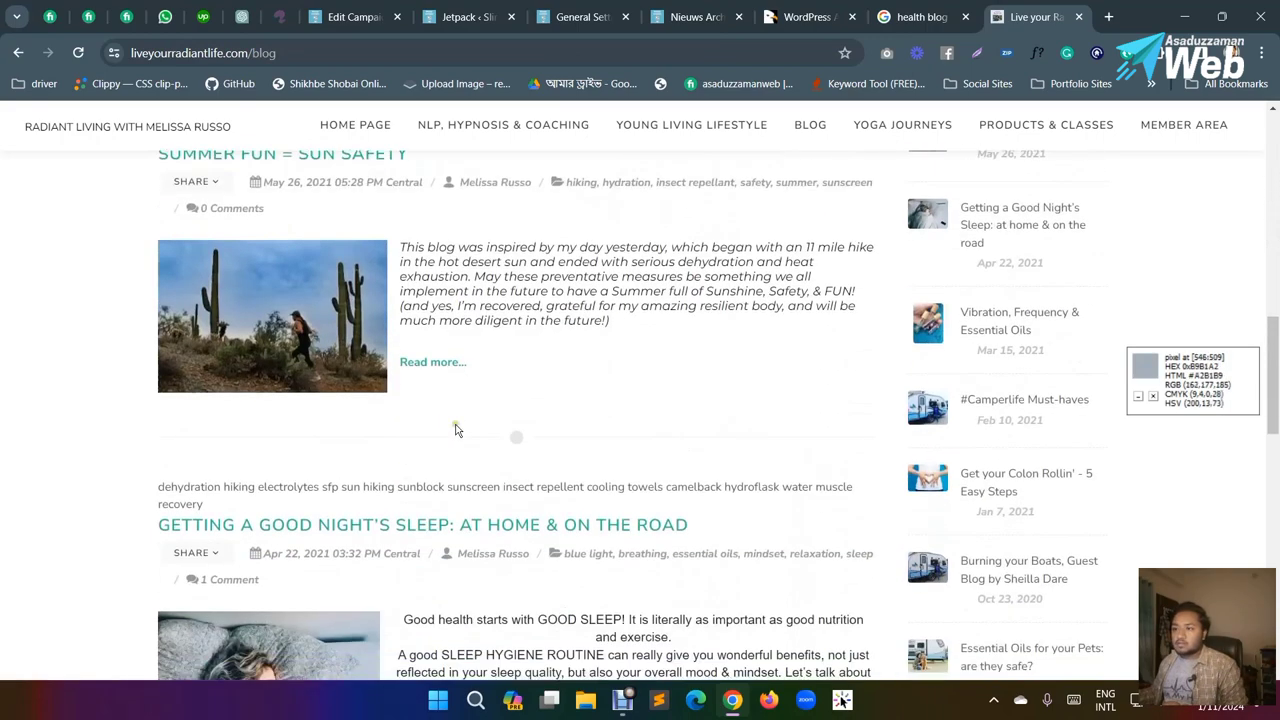
scroll(420, 380, up, 2)
Step: Open the "Summer Fun = Sun Safety" blog post and examine its content and the list of blog categories
click(342, 321)
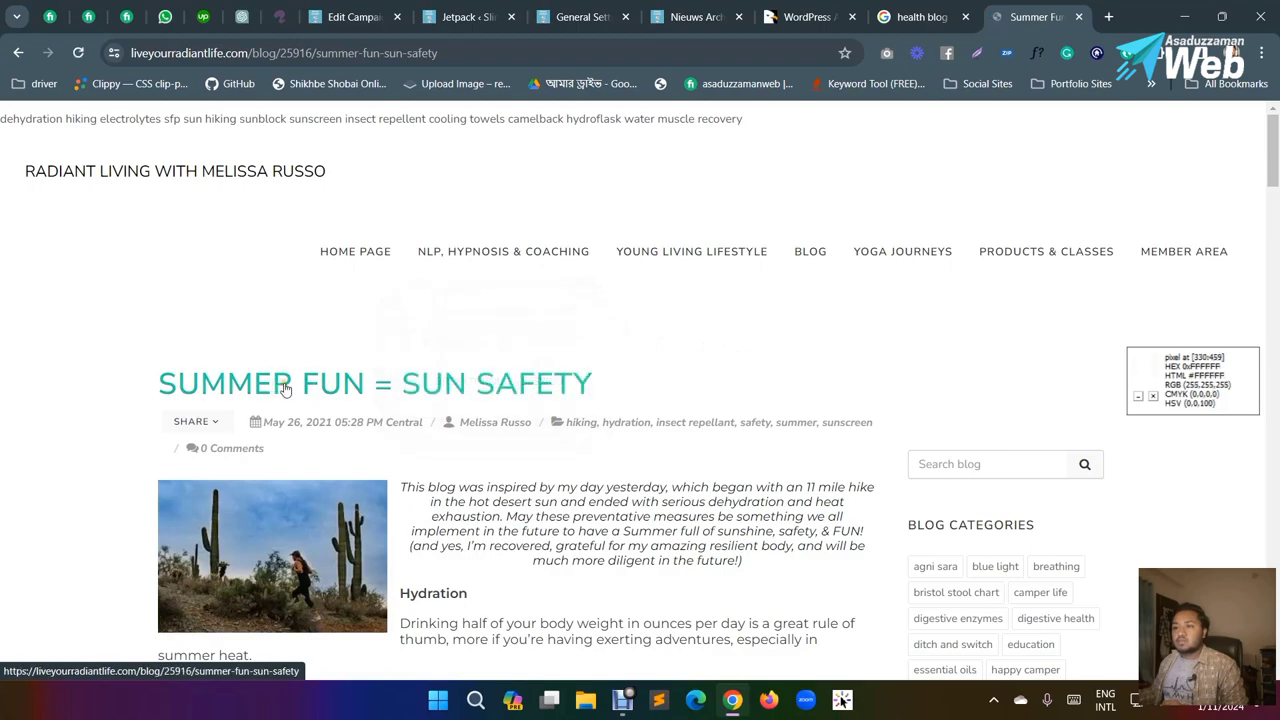
scroll(566, 384, down, 20)
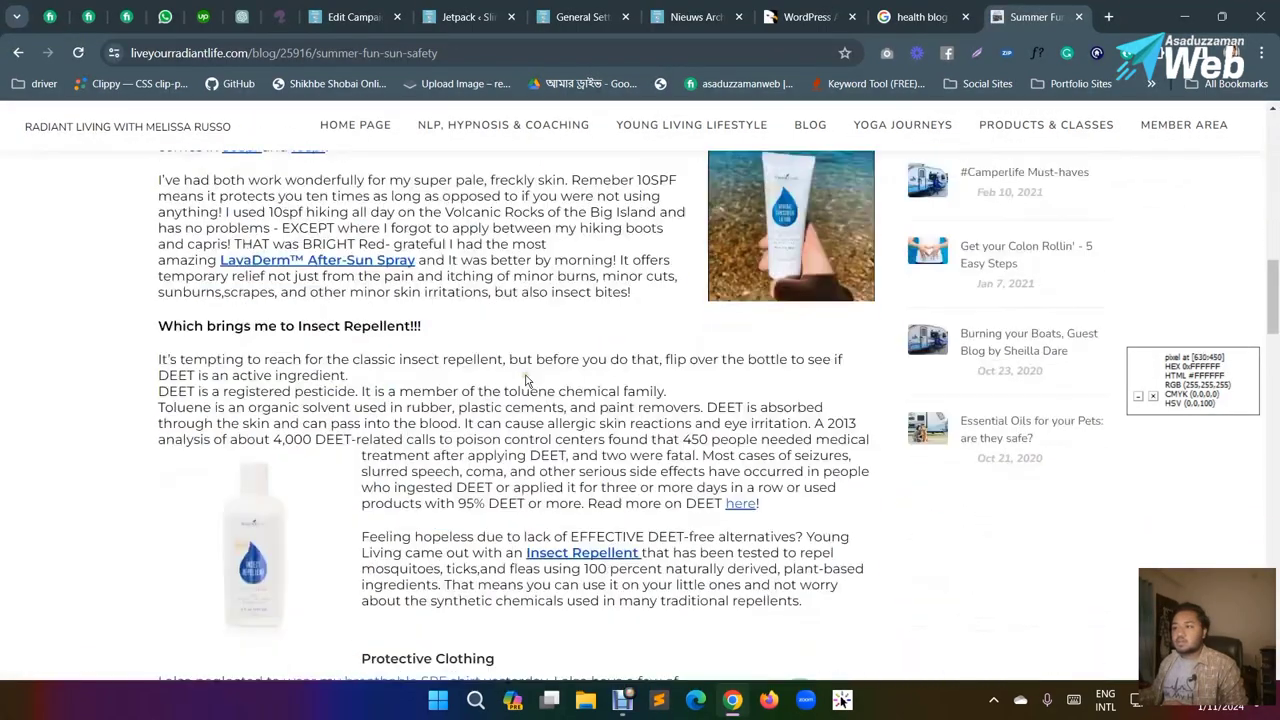
scroll(525, 375, down, 20)
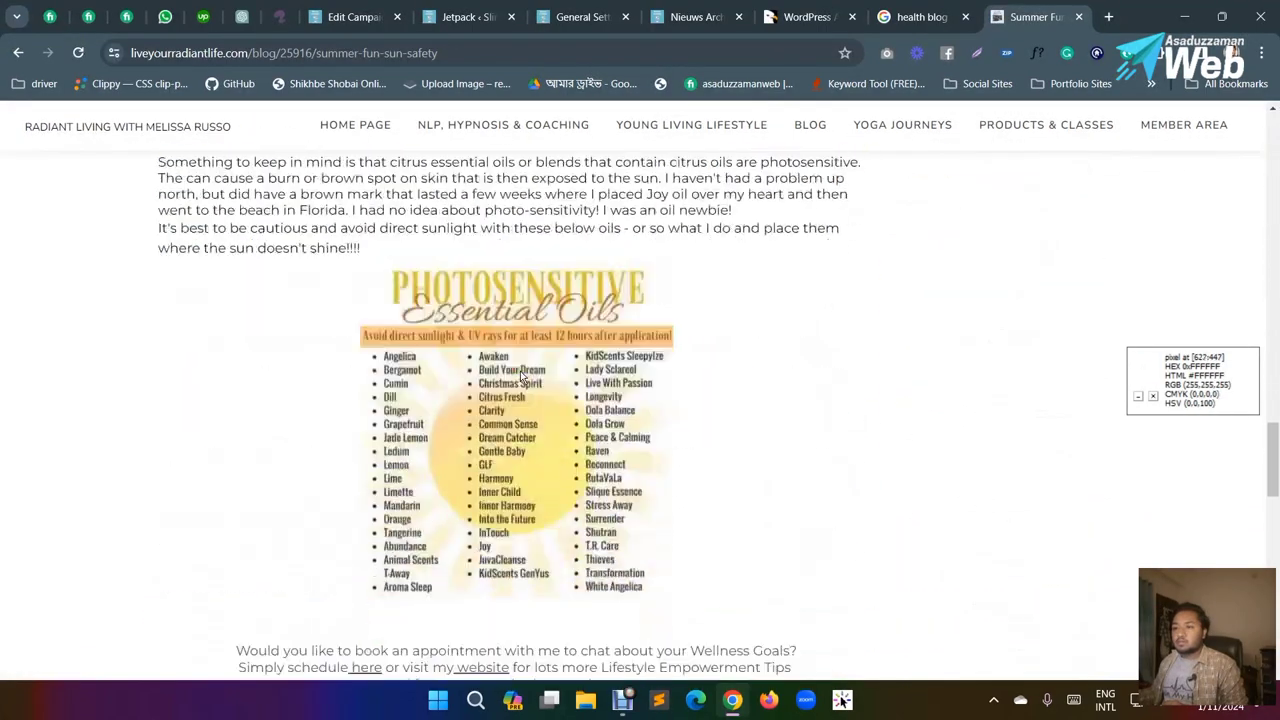
scroll(519, 375, down, 3)
scroll(519, 375, up, 5)
scroll(351, 433, down, 8)
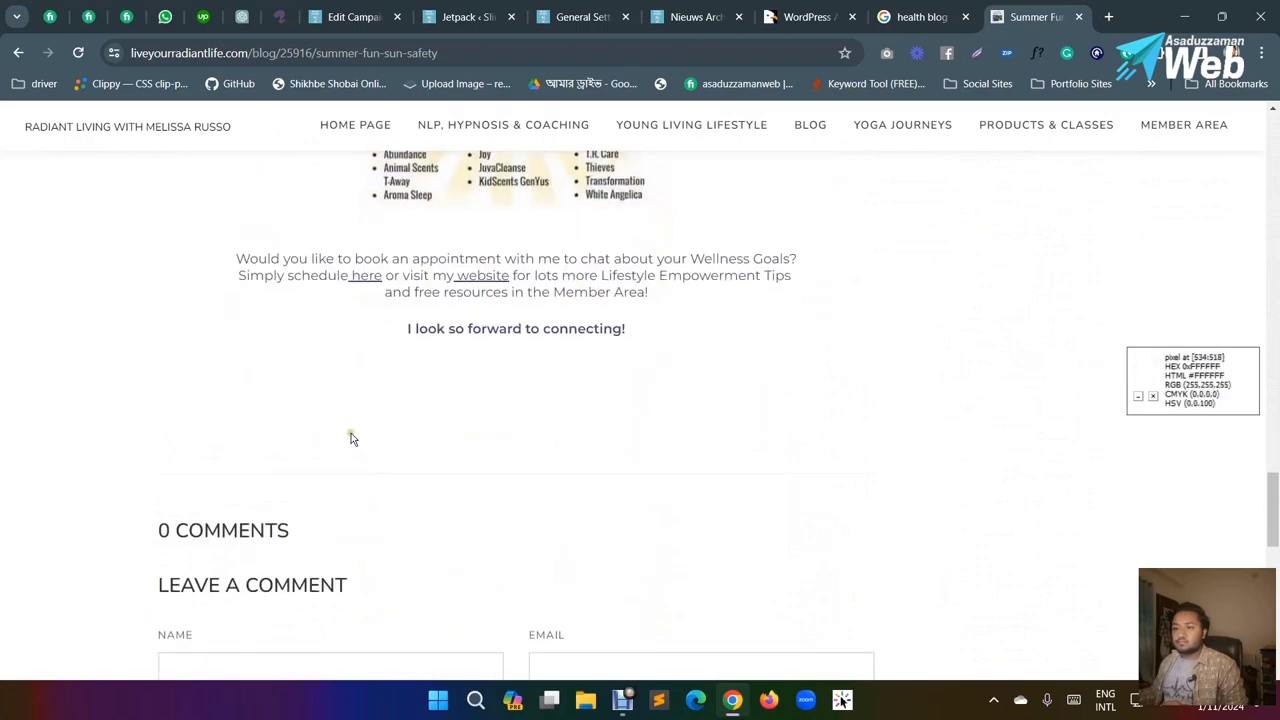
scroll(734, 446, up, 20)
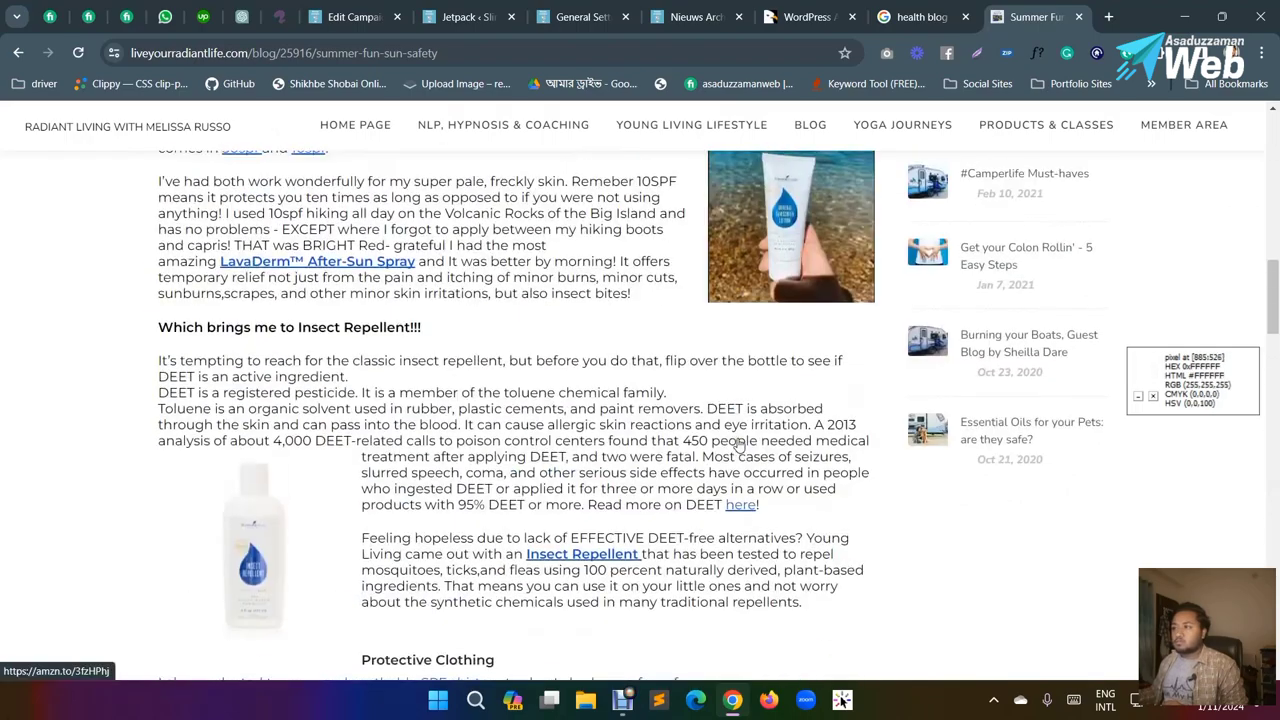
scroll(717, 423, up, 3)
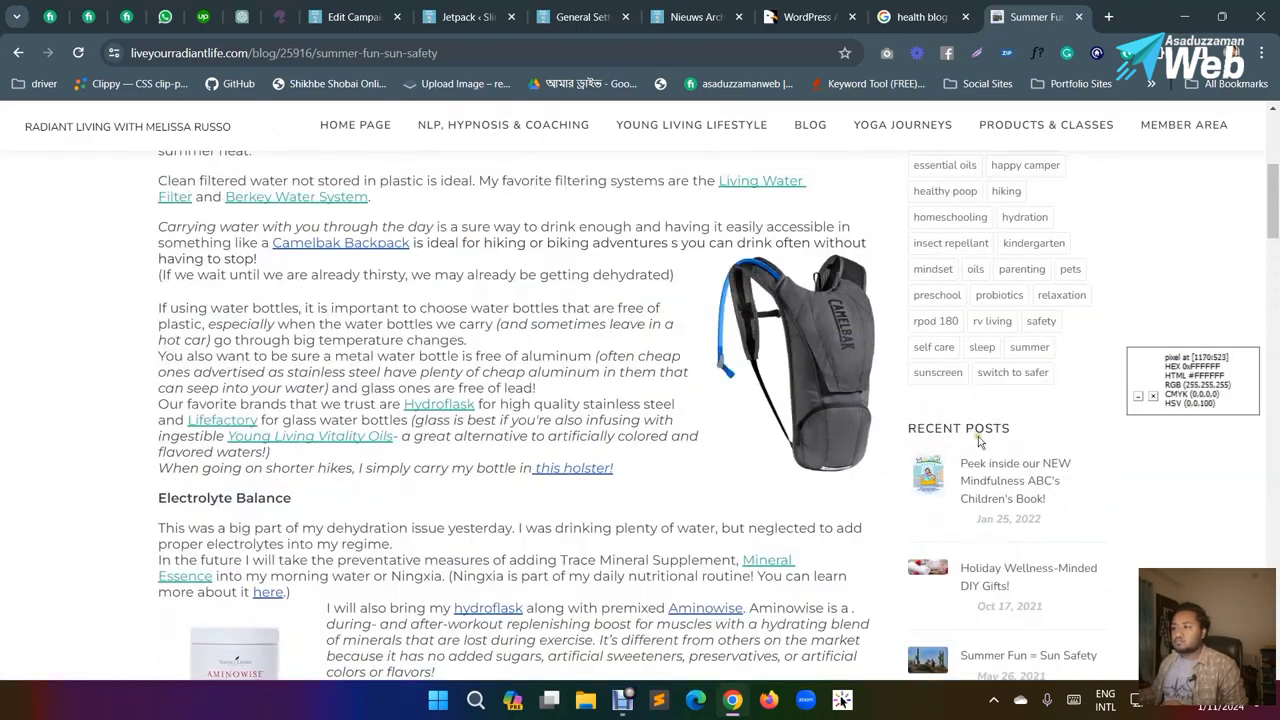
scroll(992, 505, up, 3)
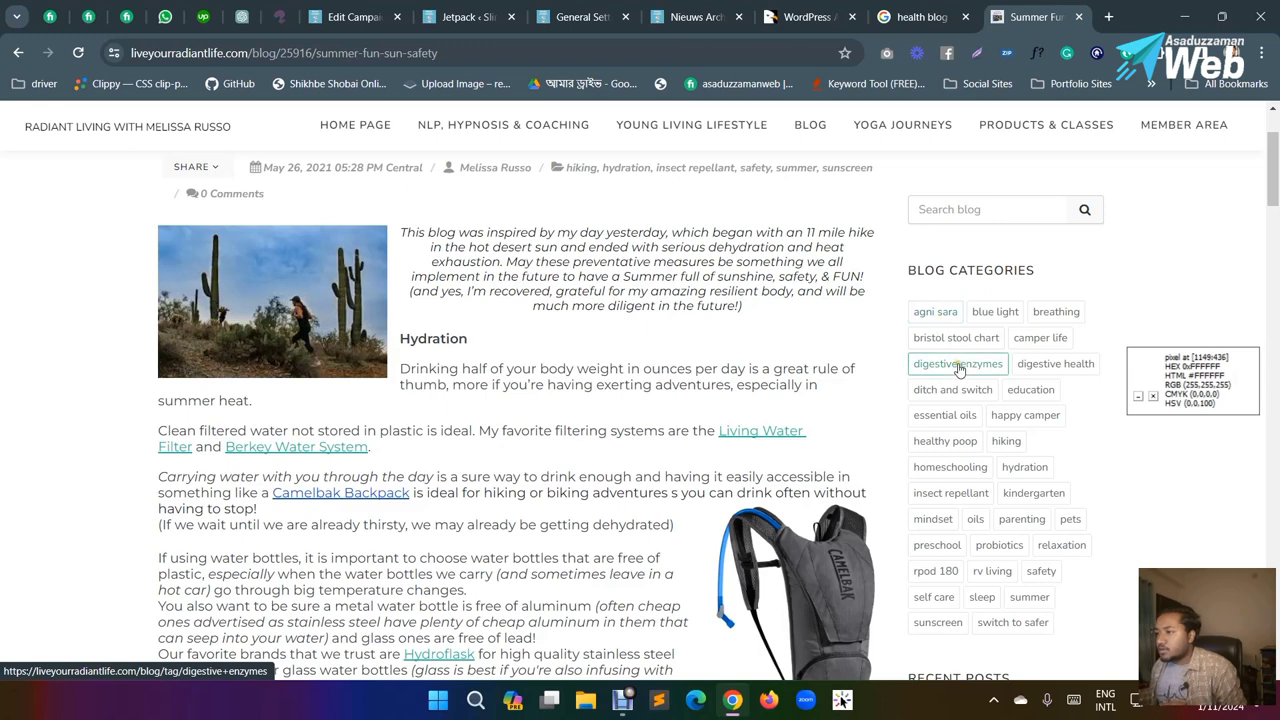
scroll(960, 383, down, 1)
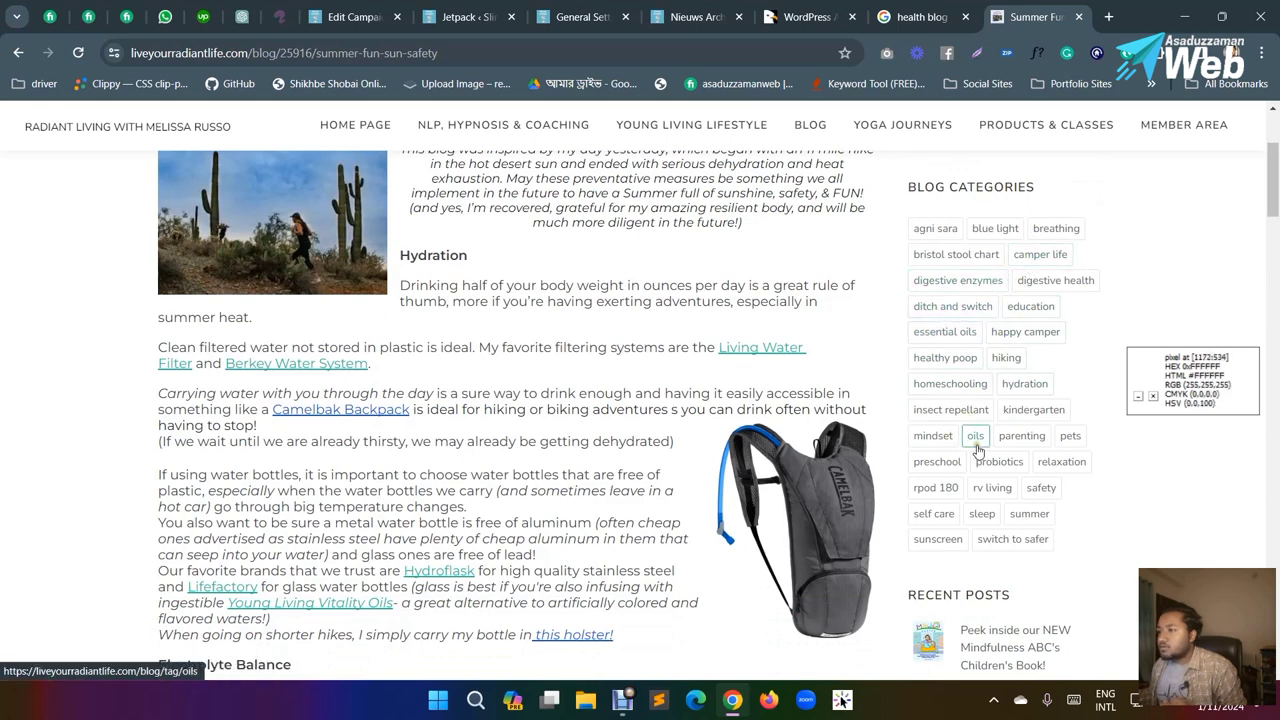
Step: Open the "self care" blog category on liveyourradiantlife.com and copy its page address
click(935, 514)
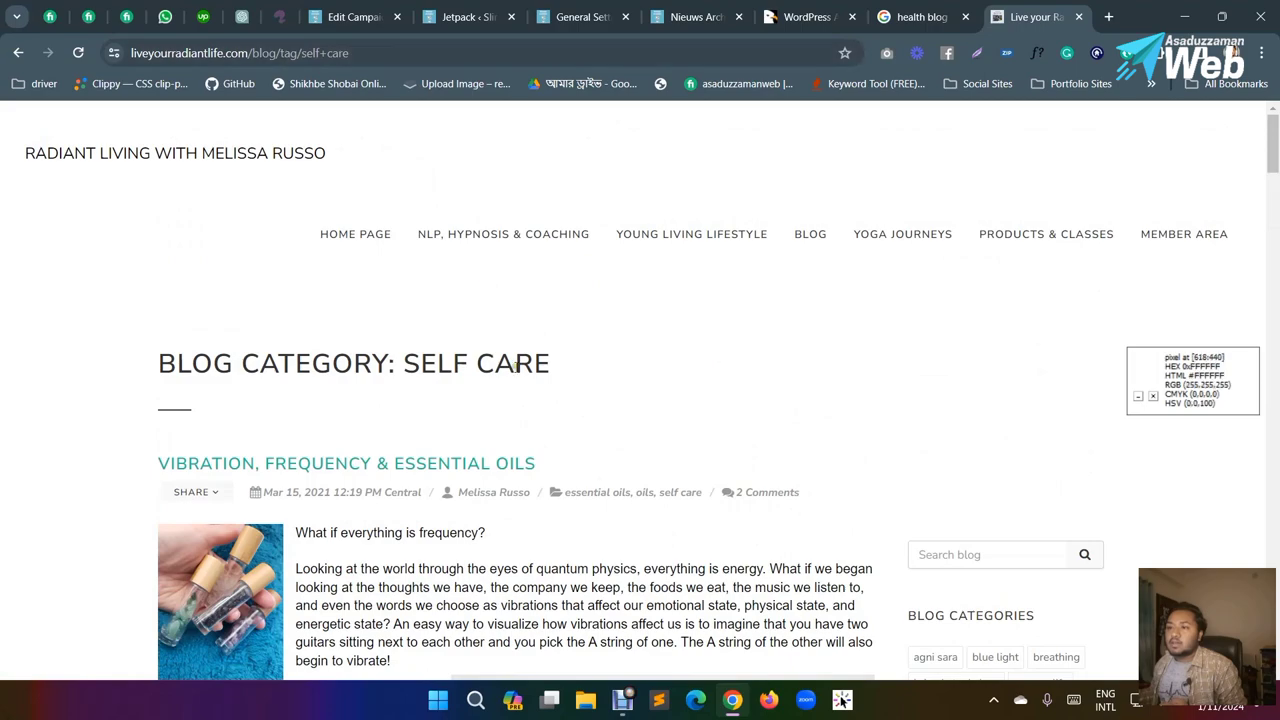
scroll(392, 365, down, 5)
scroll(392, 365, up, 5)
click(378, 53)
right_click(382, 55)
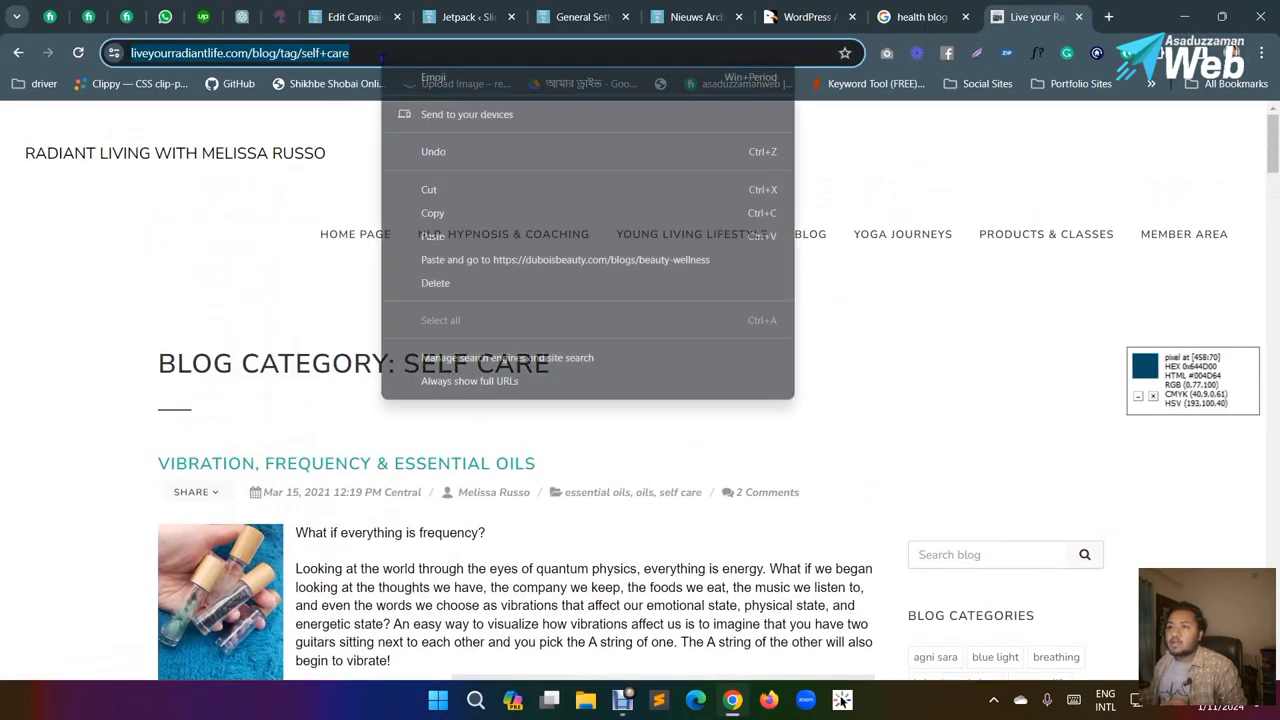
click(455, 215)
Step: Replace the Health campaign's feed link with the copied liveyourradiantlife.com/blog/tag/self+care address
click(603, 12)
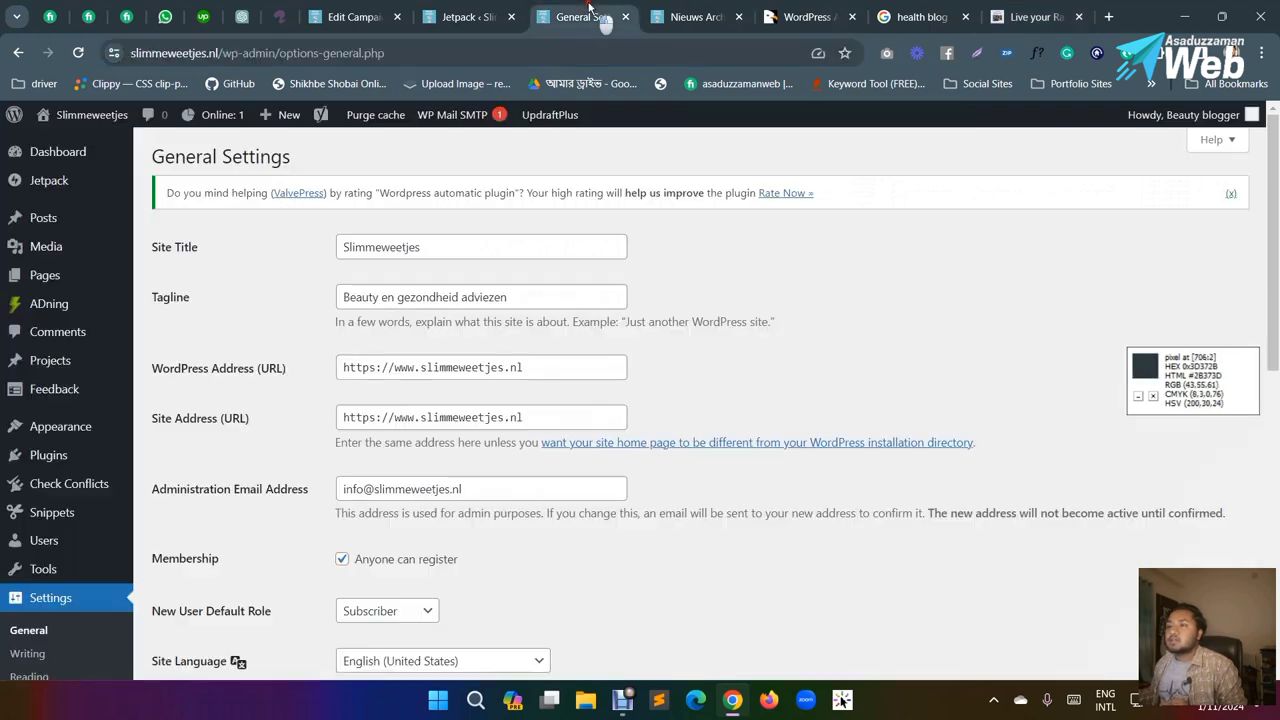
click(410, 10)
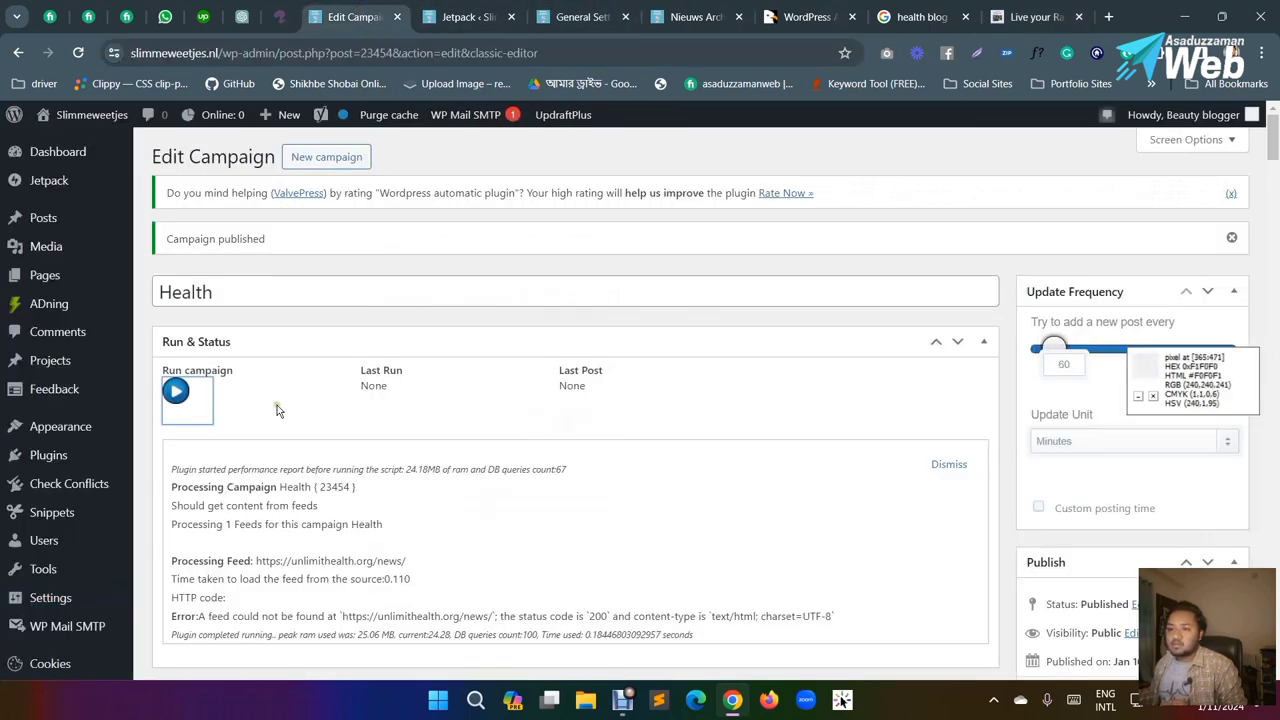
scroll(277, 405, down, 4)
scroll(265, 468, down, 3)
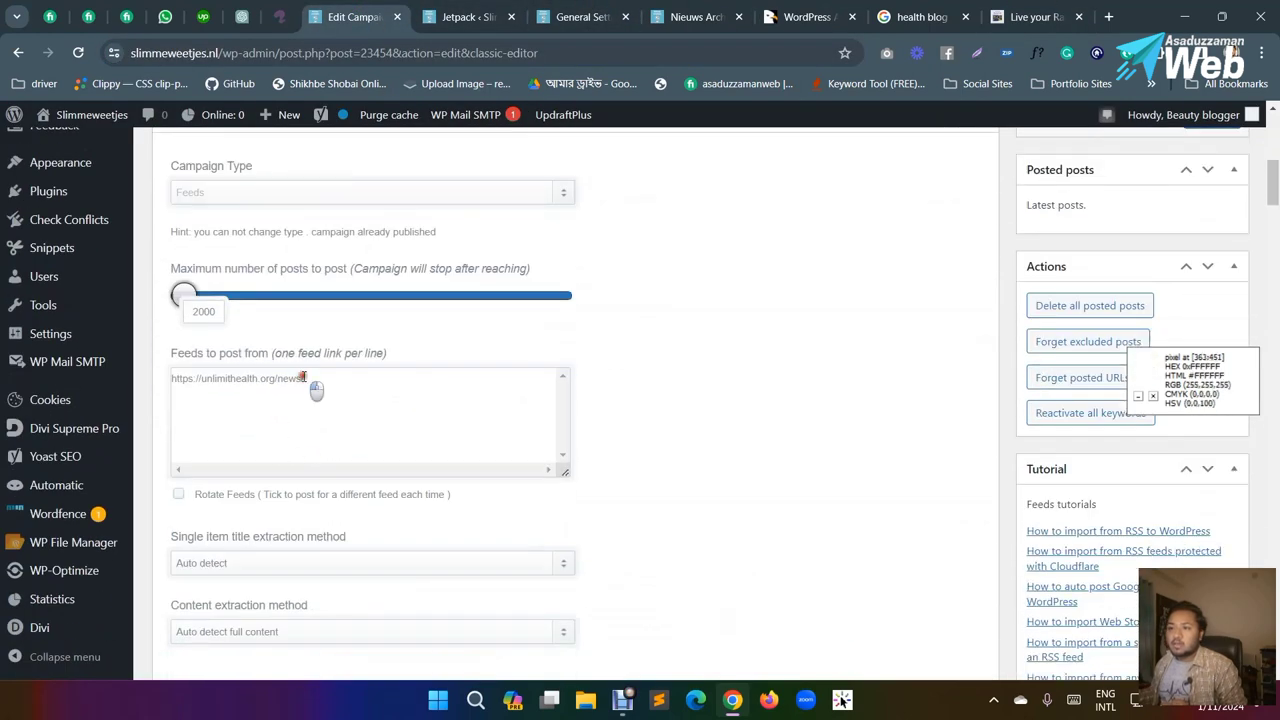
triple_click(305, 378)
right_click(304, 378)
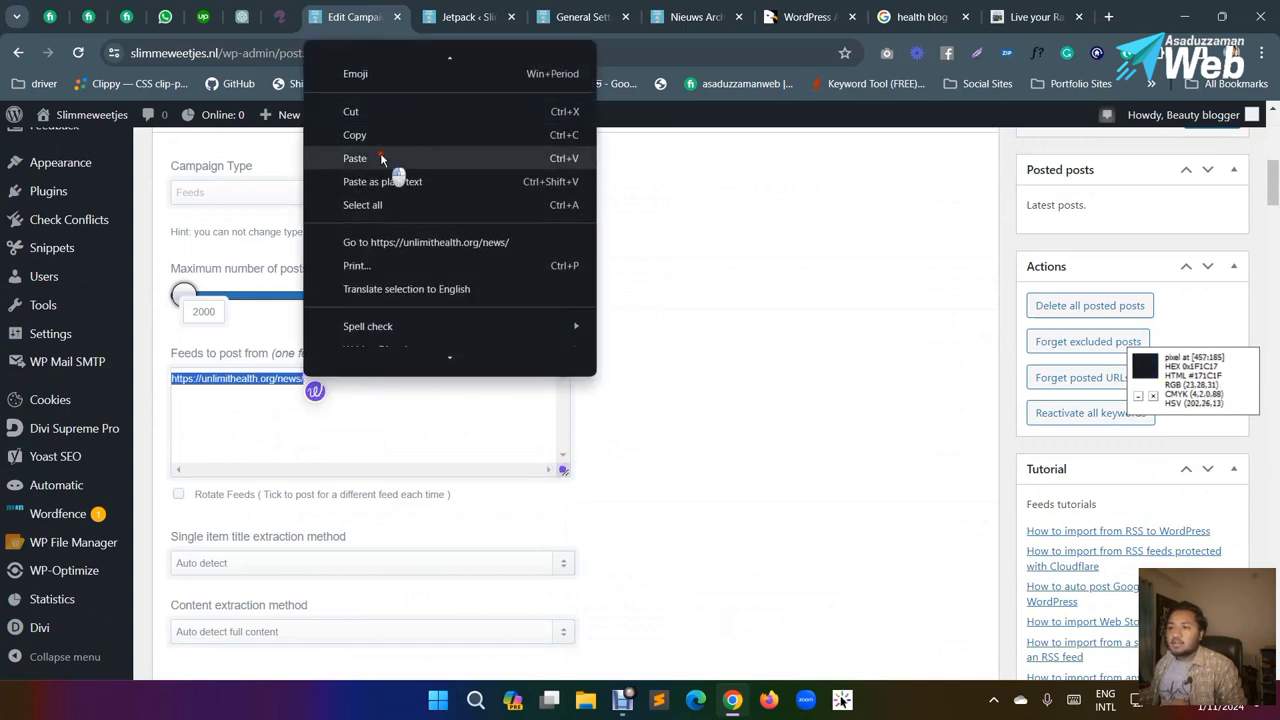
click(355, 158)
scroll(1105, 277, up, 4)
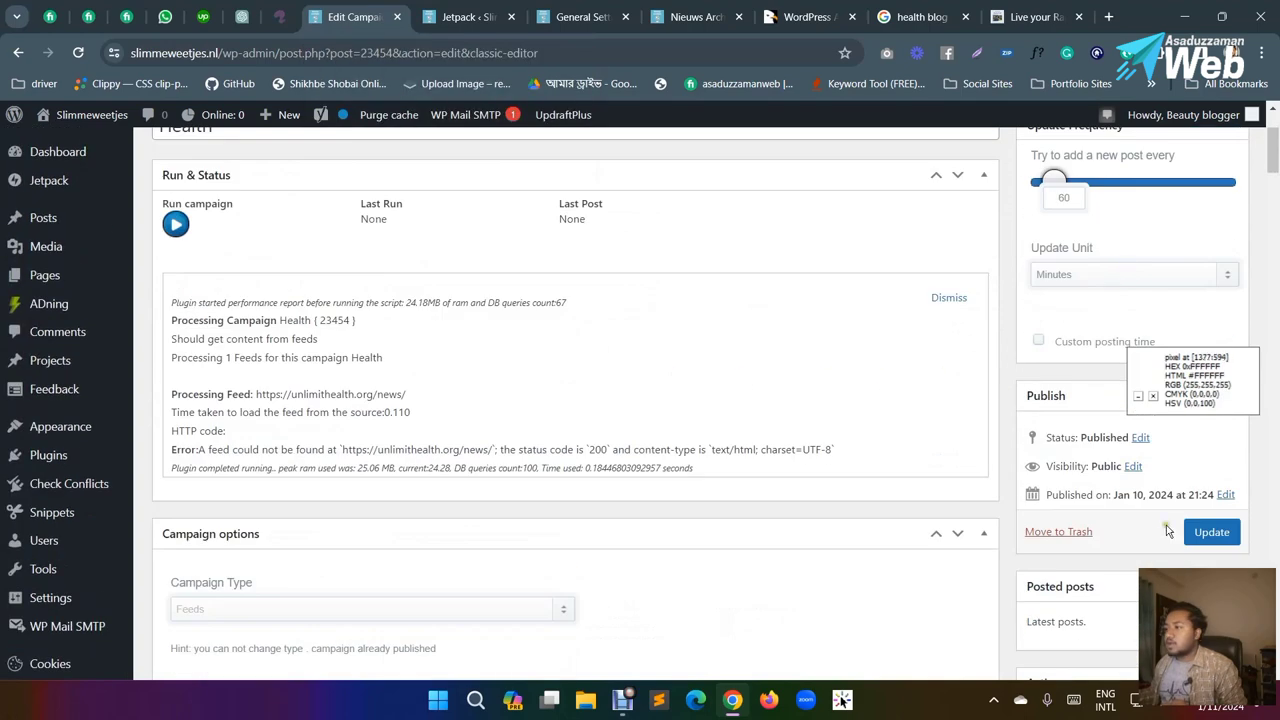
Step: Save the Health campaign with its new feed link, run it, and examine the run log
click(1210, 532)
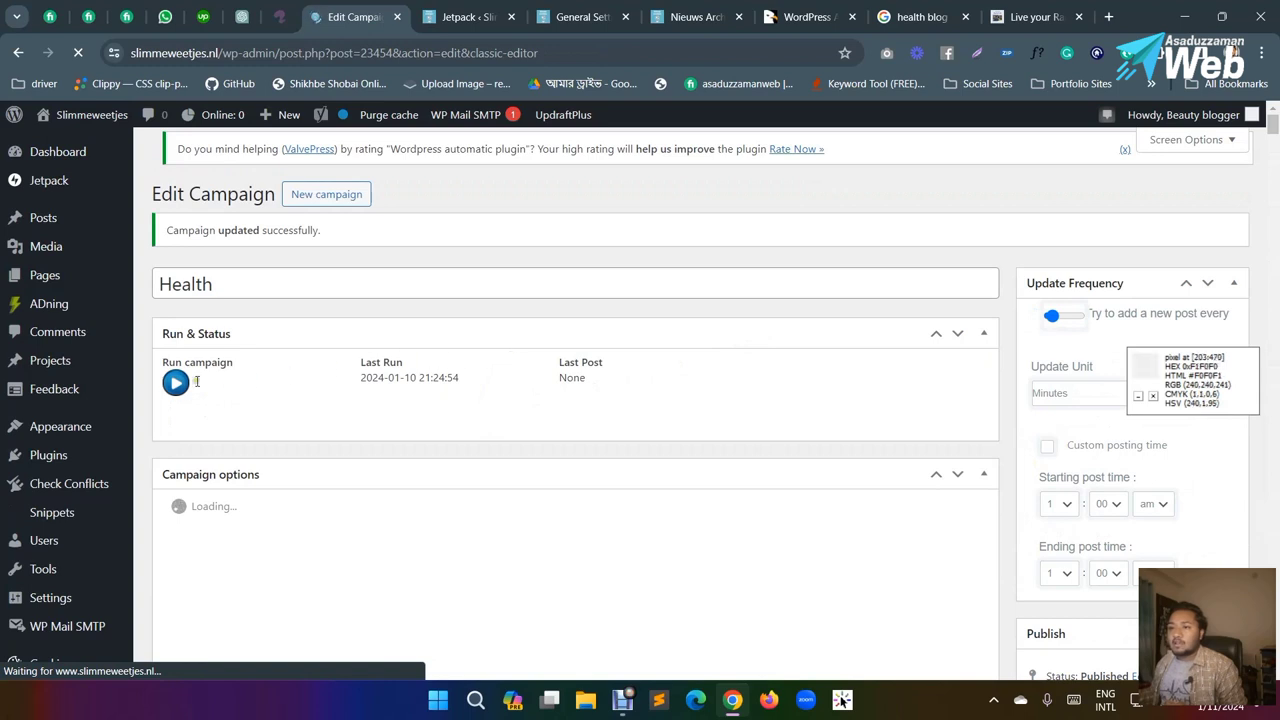
scroll(221, 356, down, 1)
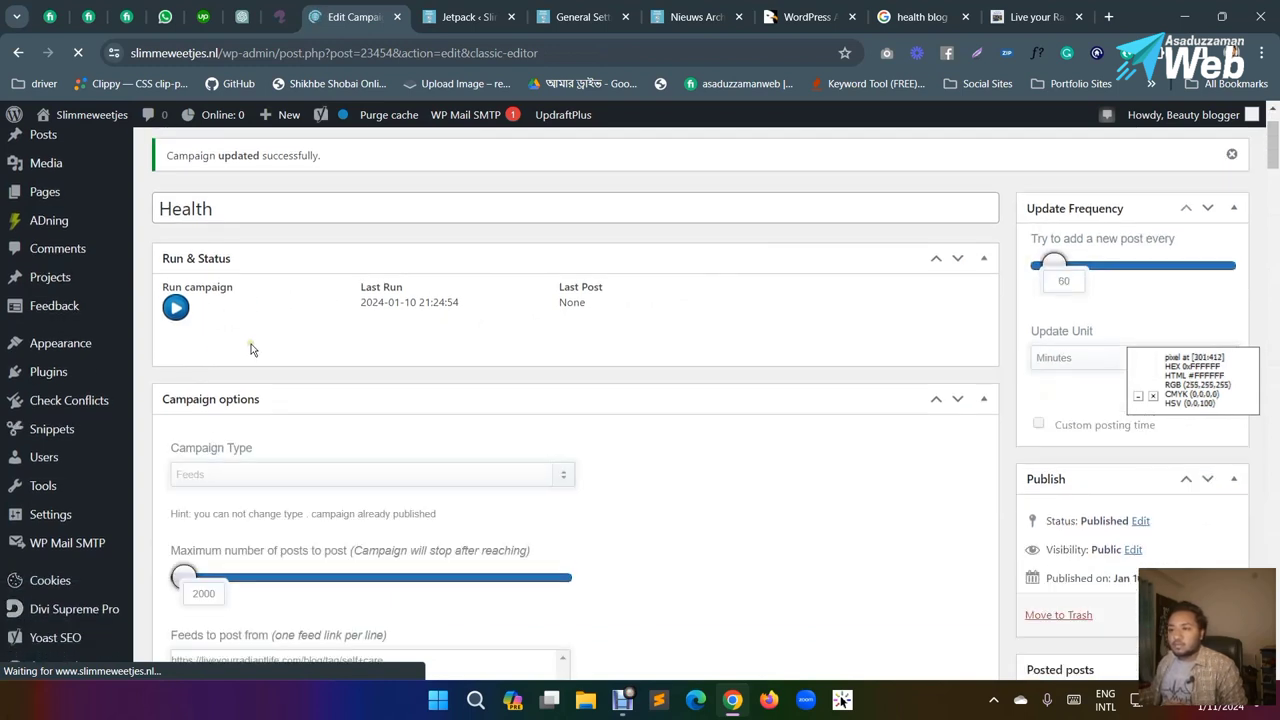
click(176, 308)
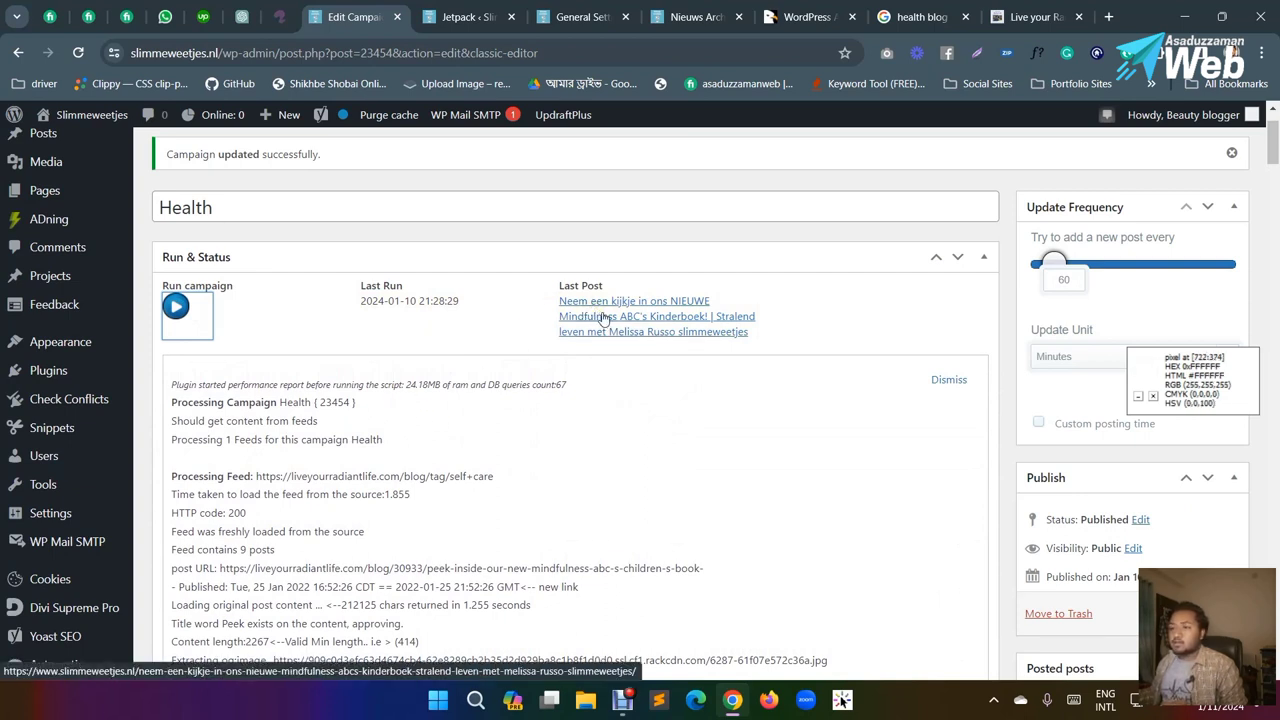
scroll(546, 354, down, 3)
scroll(588, 352, up, 3)
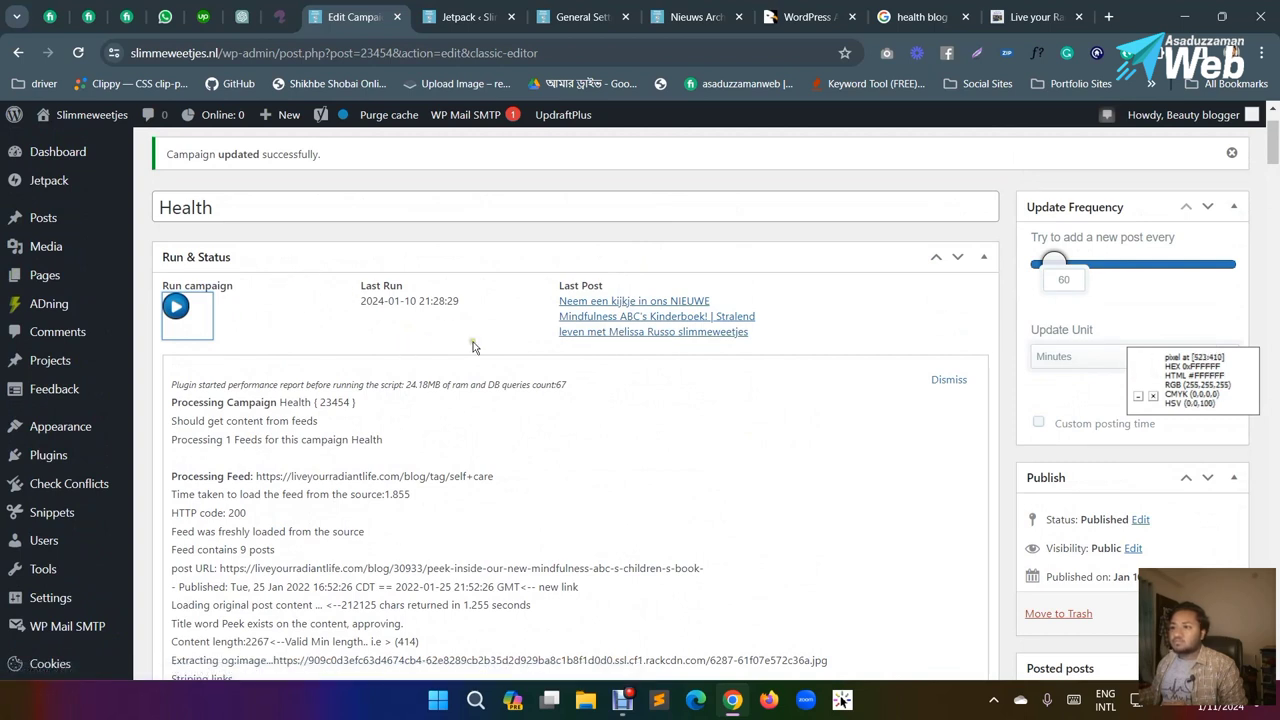
Step: Open the campaign's last post in a new tab and examine its Dutch text and images down to the comment section
right_click(619, 316)
click(662, 322)
click(468, 15)
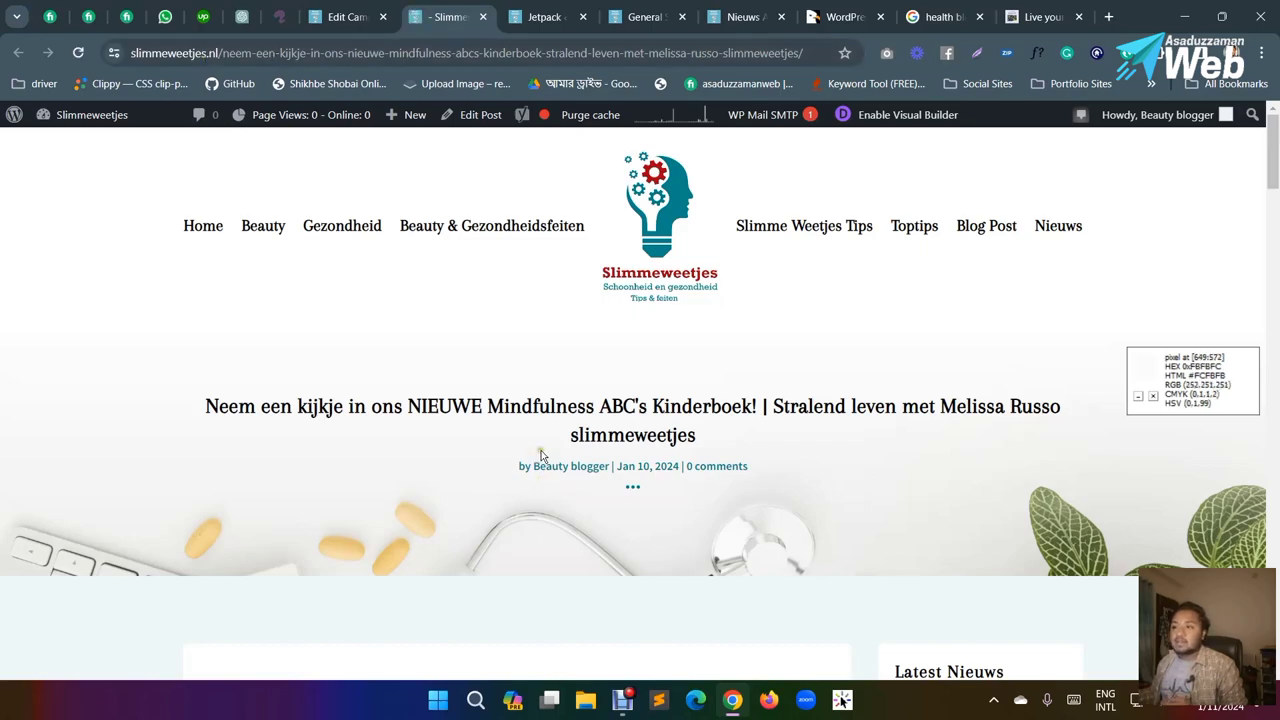
scroll(540, 451, down, 3)
scroll(560, 420, down, 12)
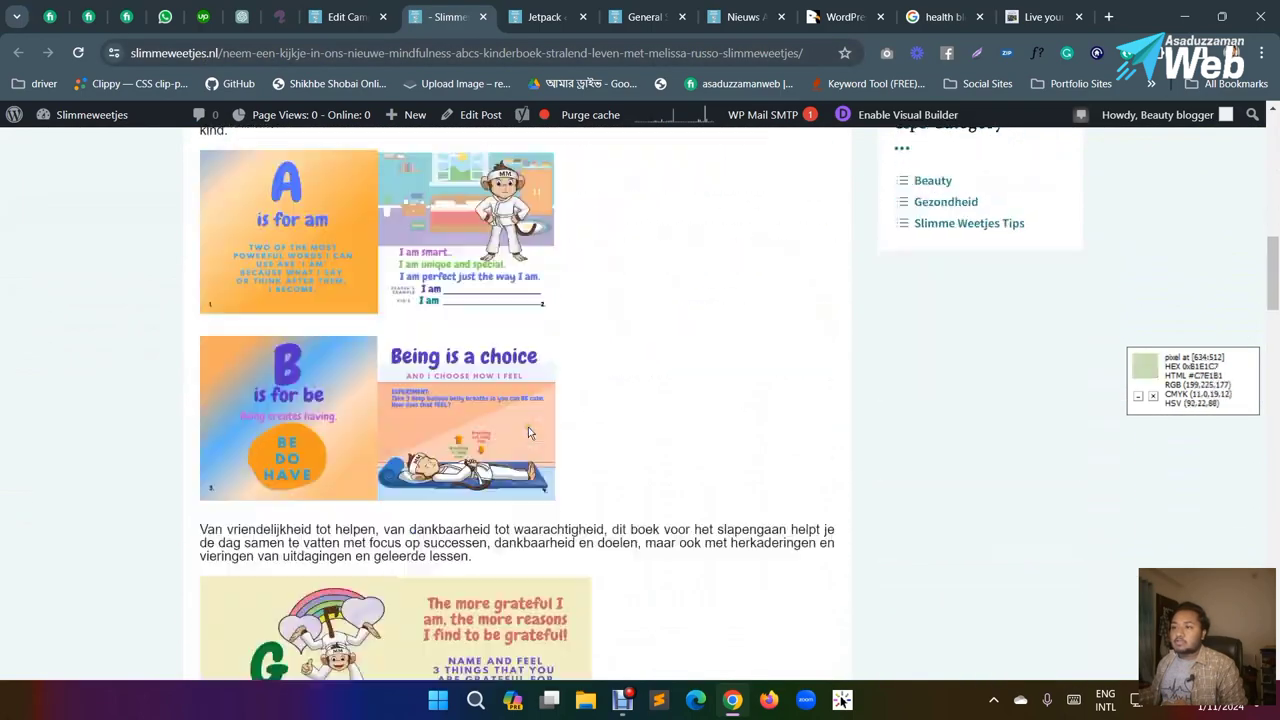
scroll(488, 413, up, 2)
scroll(488, 413, up, 15)
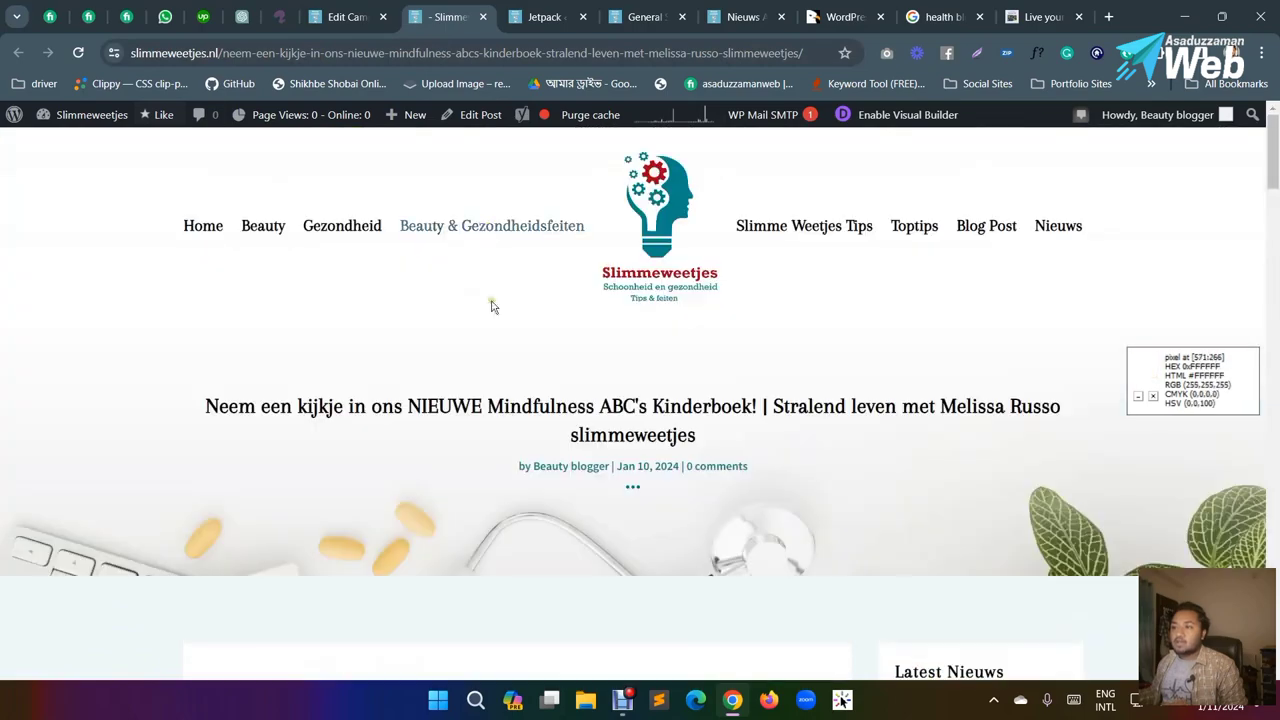
scroll(495, 420, down, 20)
scroll(500, 428, down, 10)
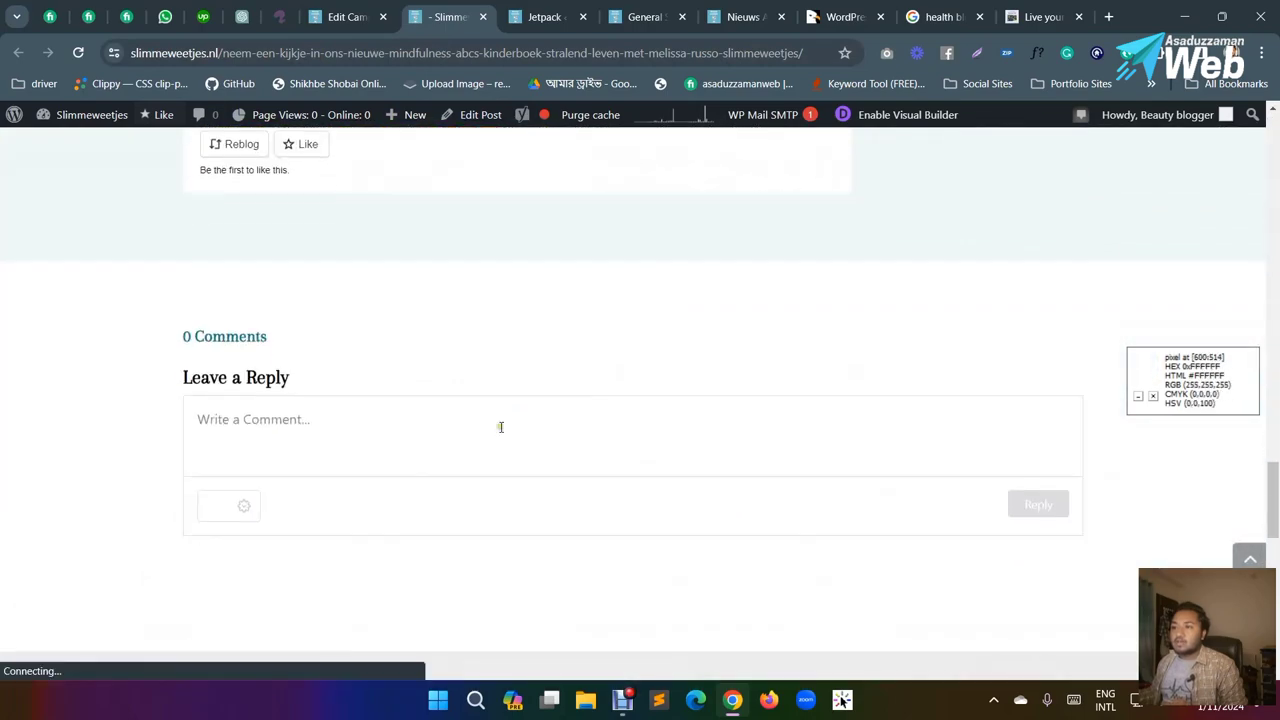
scroll(500, 428, up, 3)
scroll(510, 430, down, 4)
scroll(527, 432, up, 9)
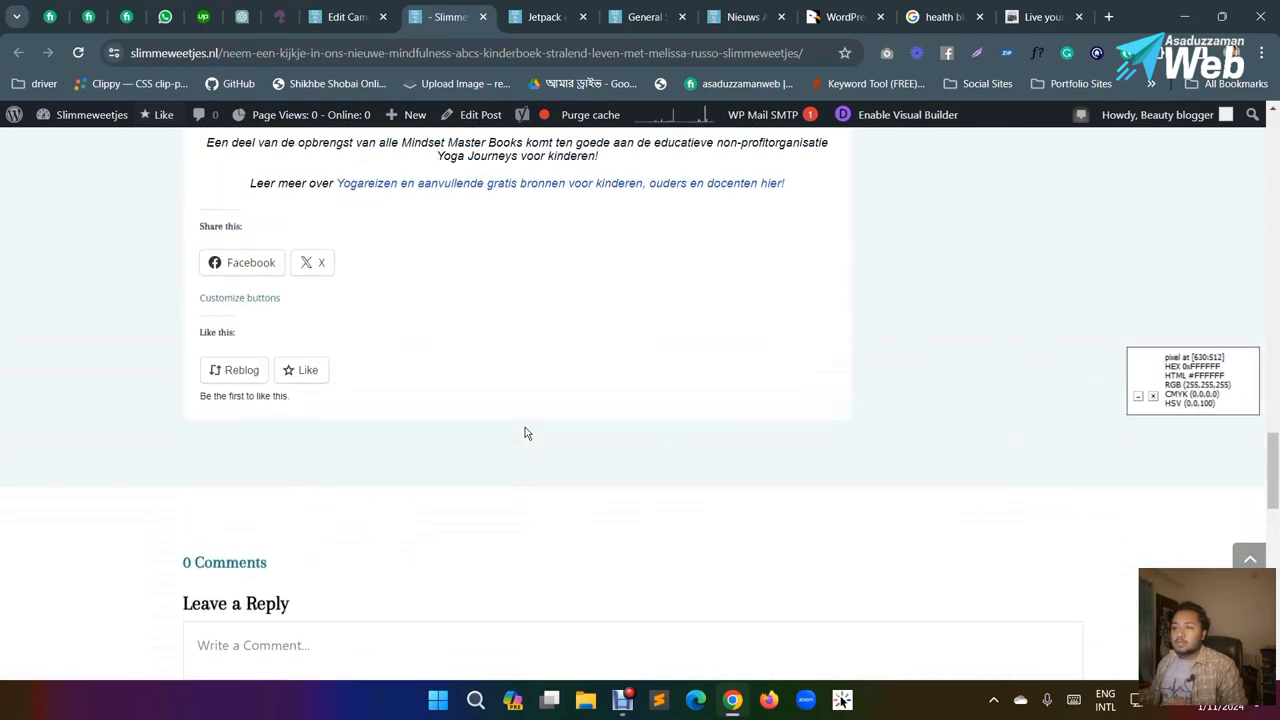
scroll(525, 428, up, 15)
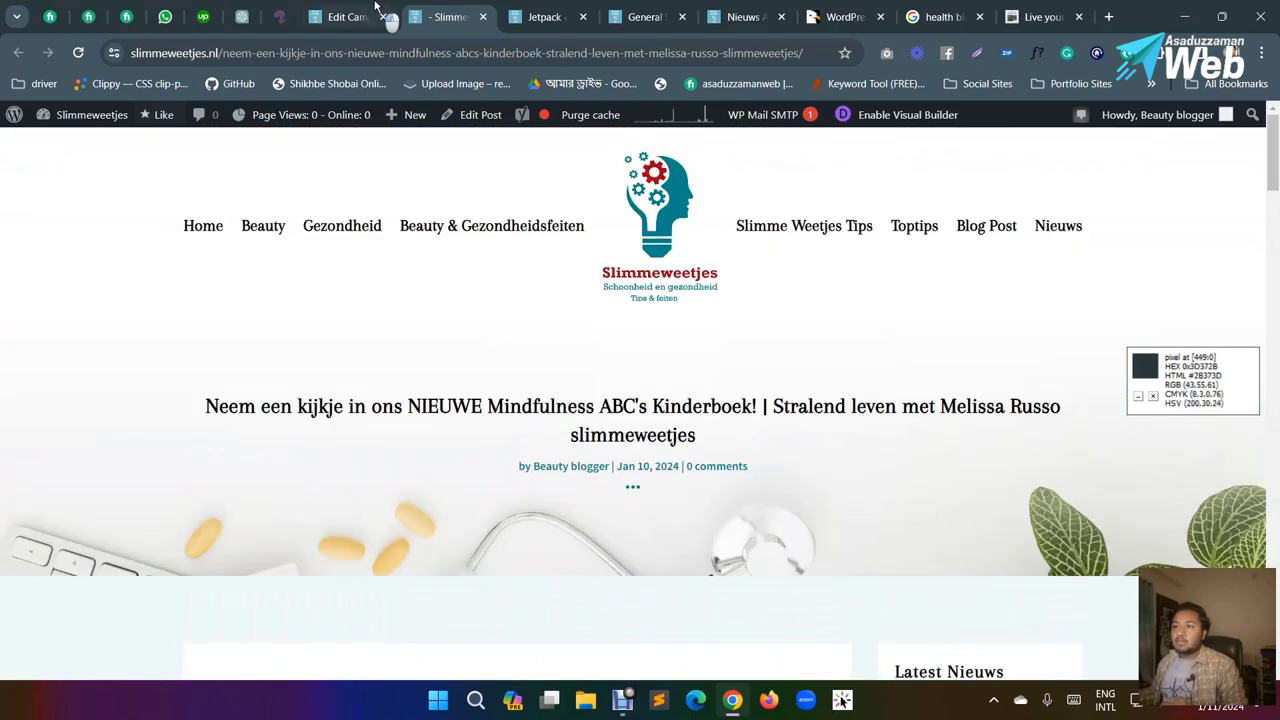
Step: Return to the Health campaign and run it a second time to generate another post
click(376, 8)
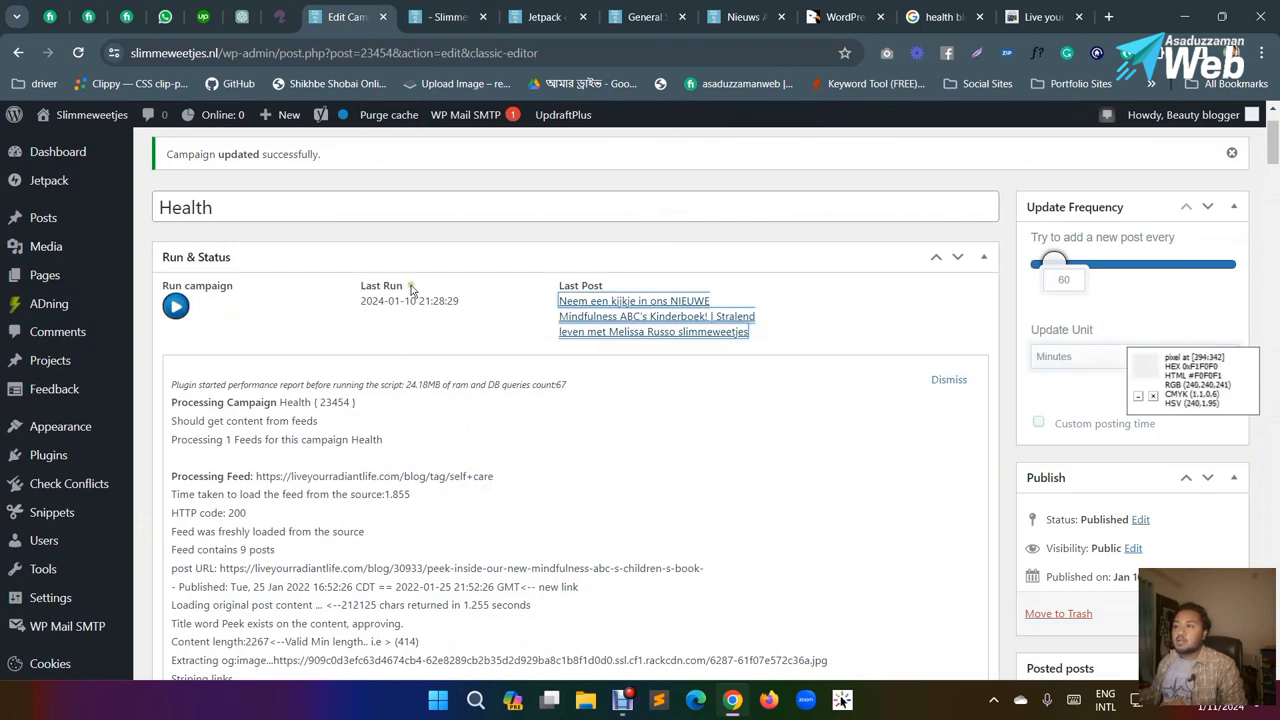
click(492, 246)
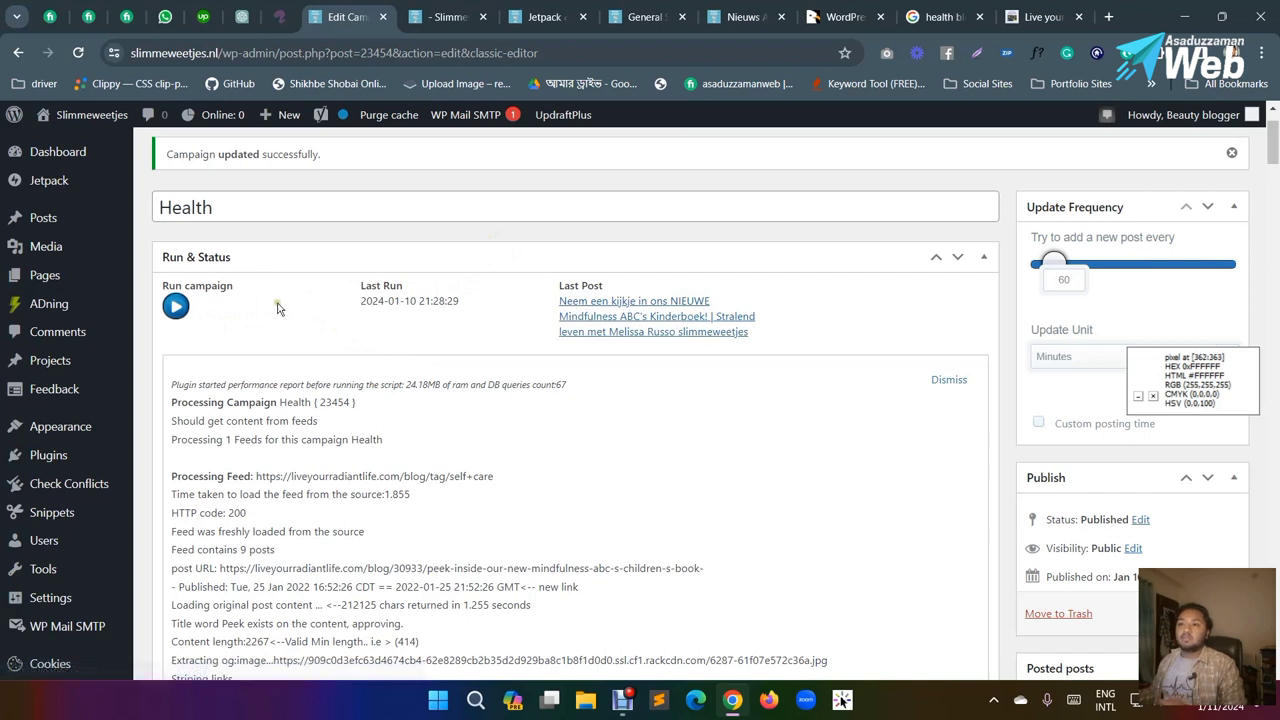
click(196, 312)
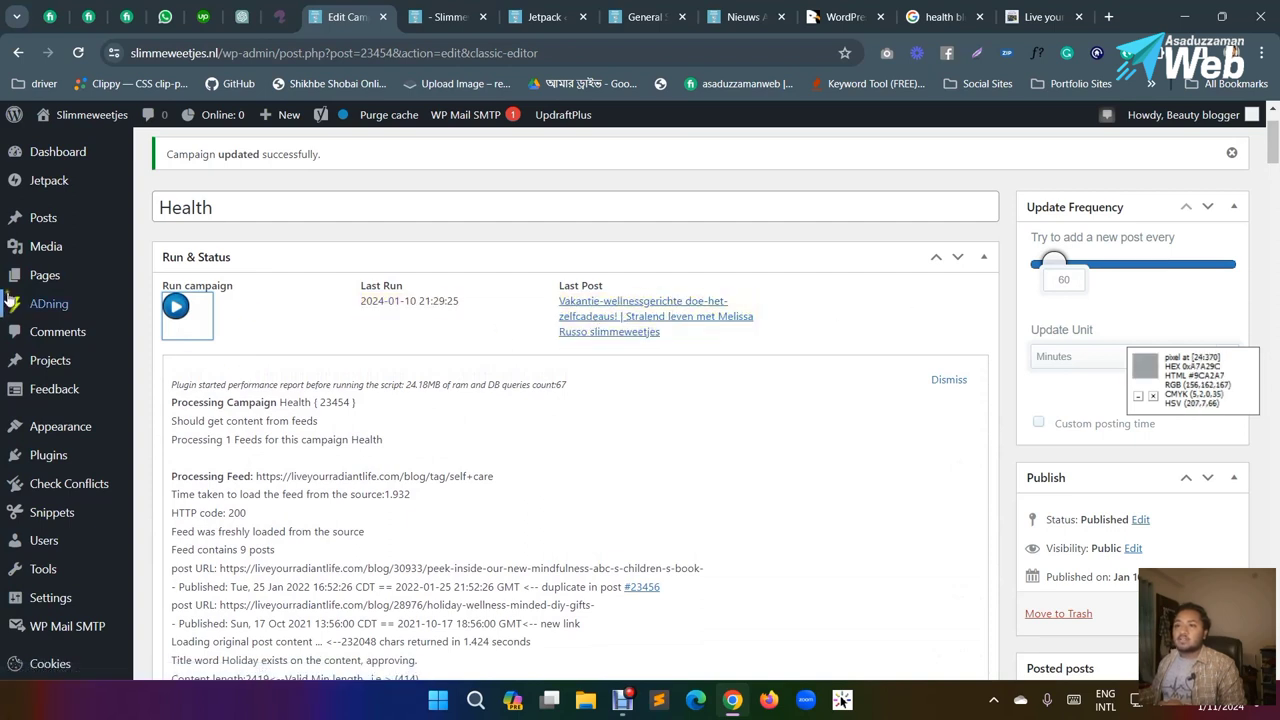
Step: Move the two newest auto-generated posts, "Vakantie-wellnessgerichte doe-het-zelfcadeaus!" and "Neem een kijkje in ons NIEUWE Mindfulness ABC's Kinderboek!", from the posts list to the trash
mouse_move(108, 230)
click(166, 220)
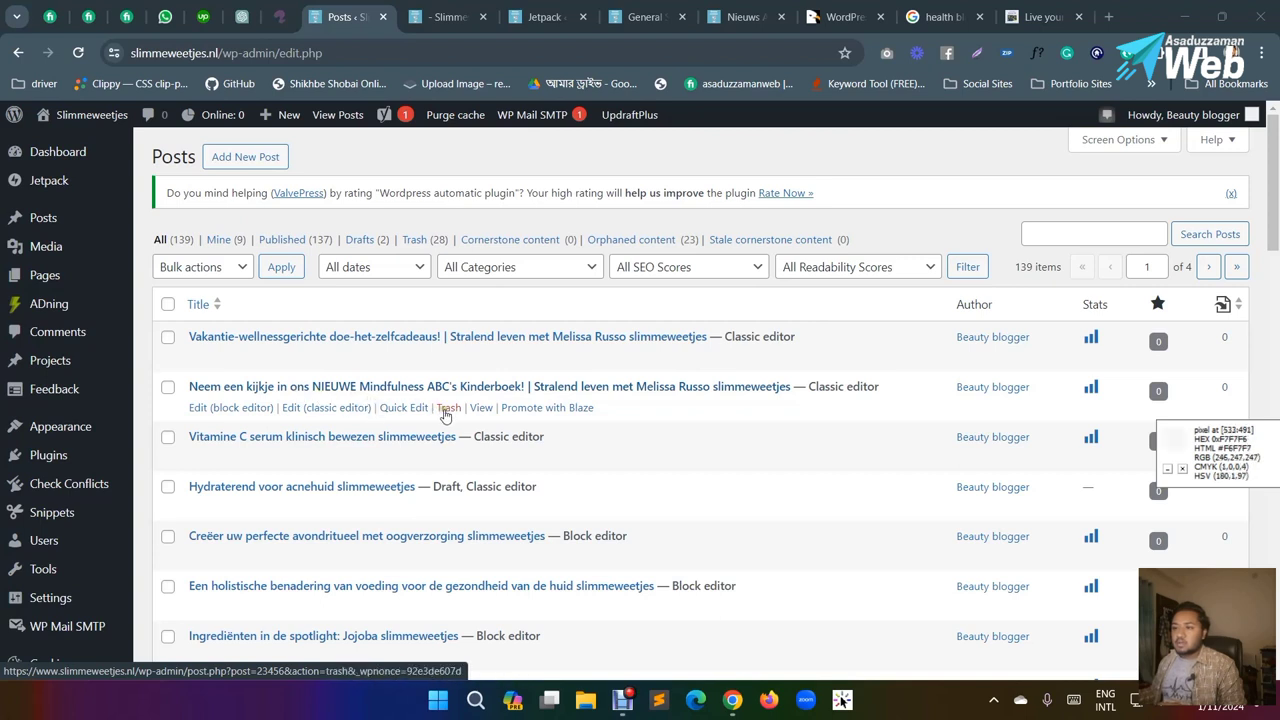
click(447, 360)
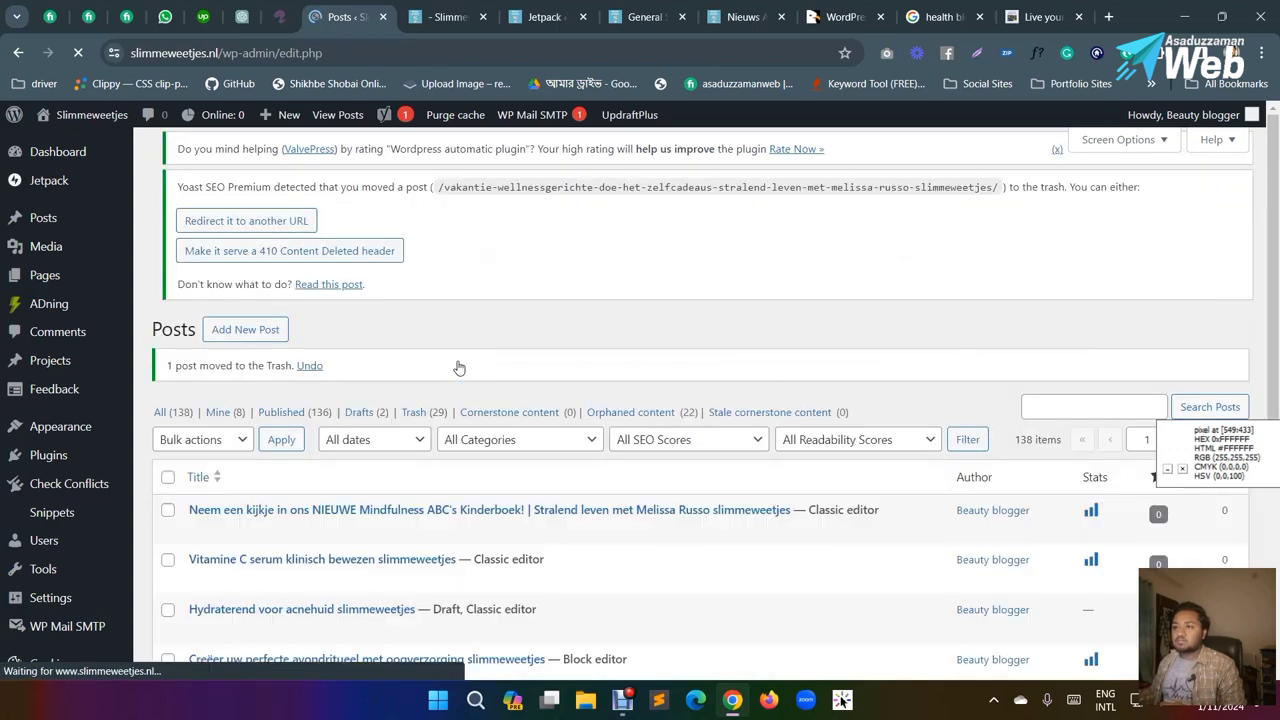
scroll(457, 366, down, 2)
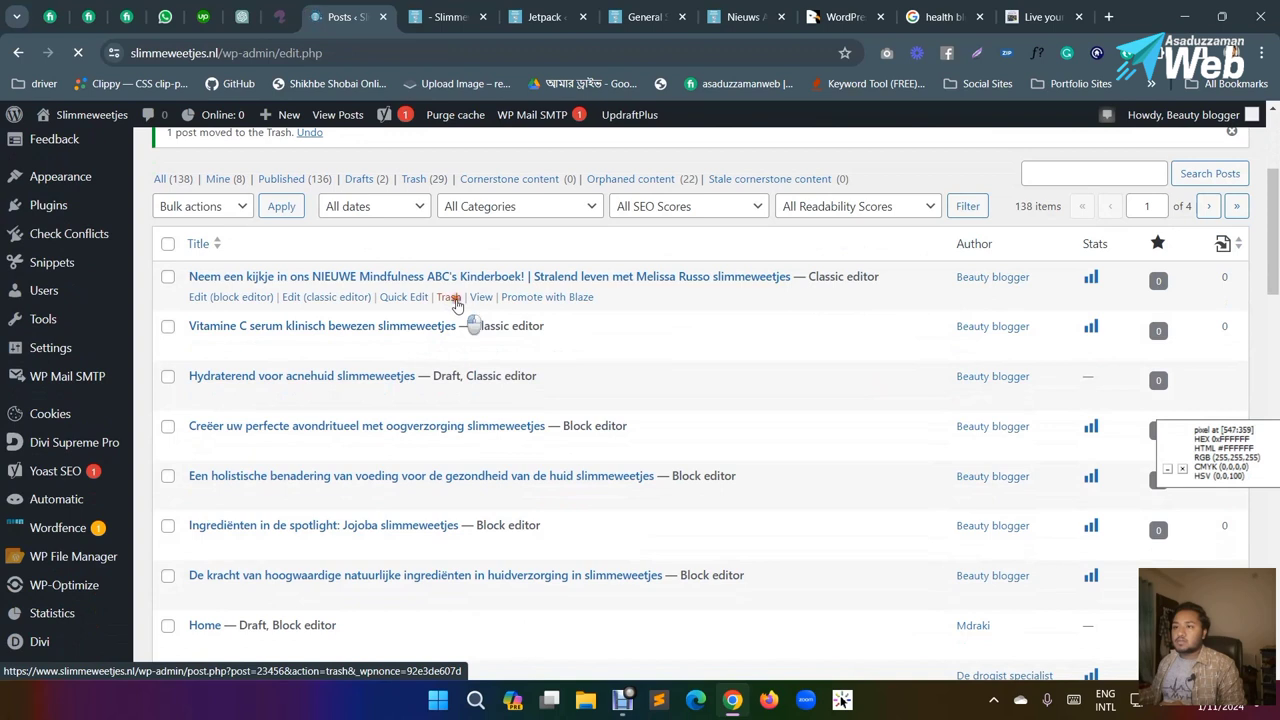
click(453, 299)
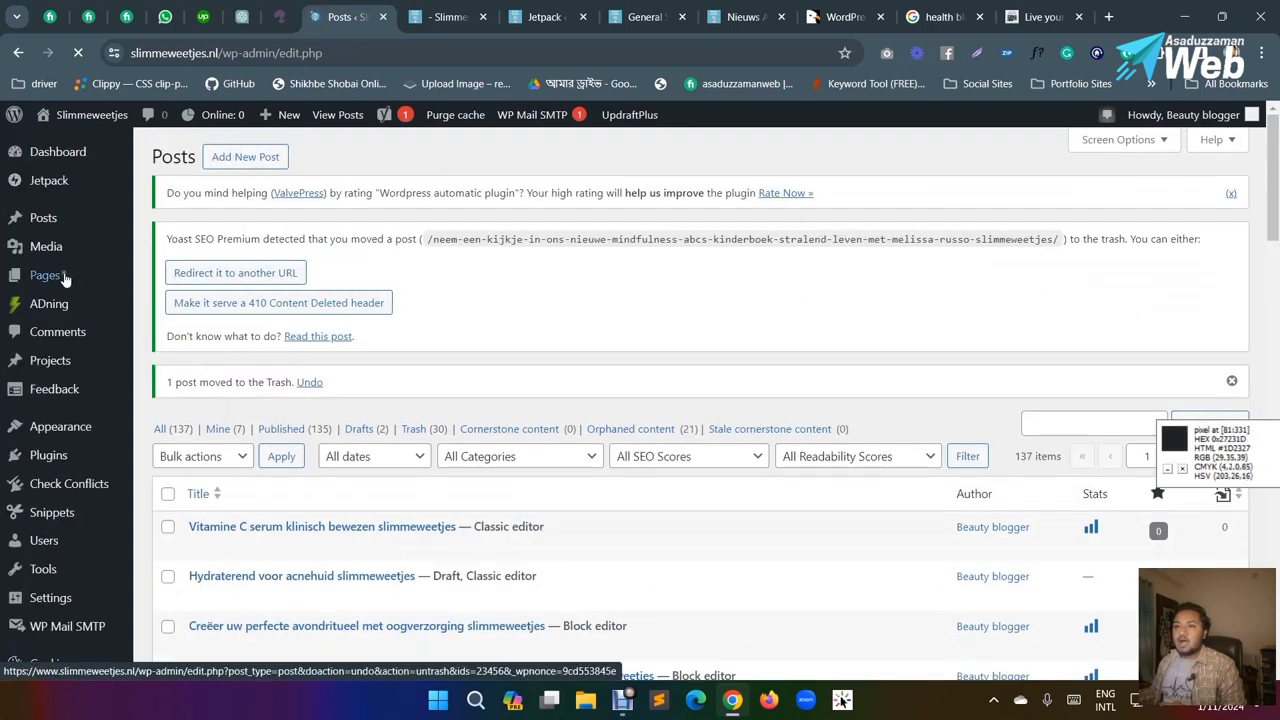
Step: Open the list of all Automatic campaigns and open the Health campaign for editing
scroll(66, 402, down, 2)
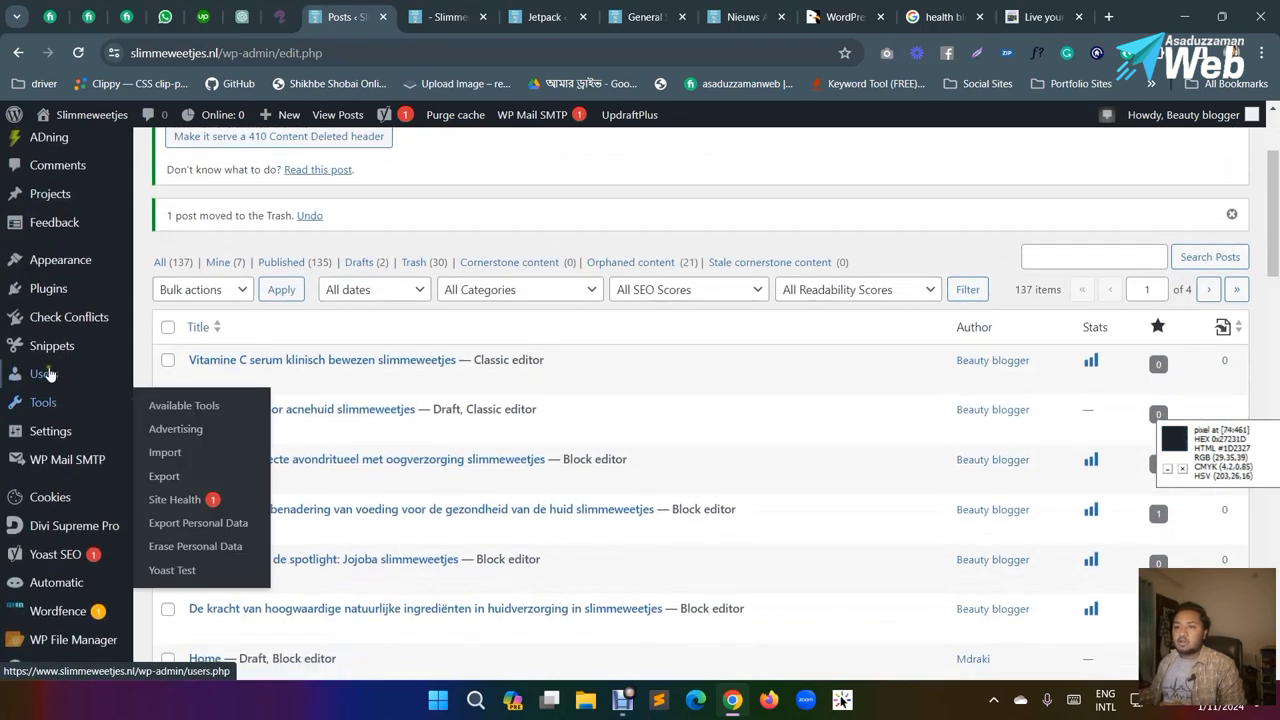
scroll(34, 340, up, 3)
scroll(50, 260, down, 4)
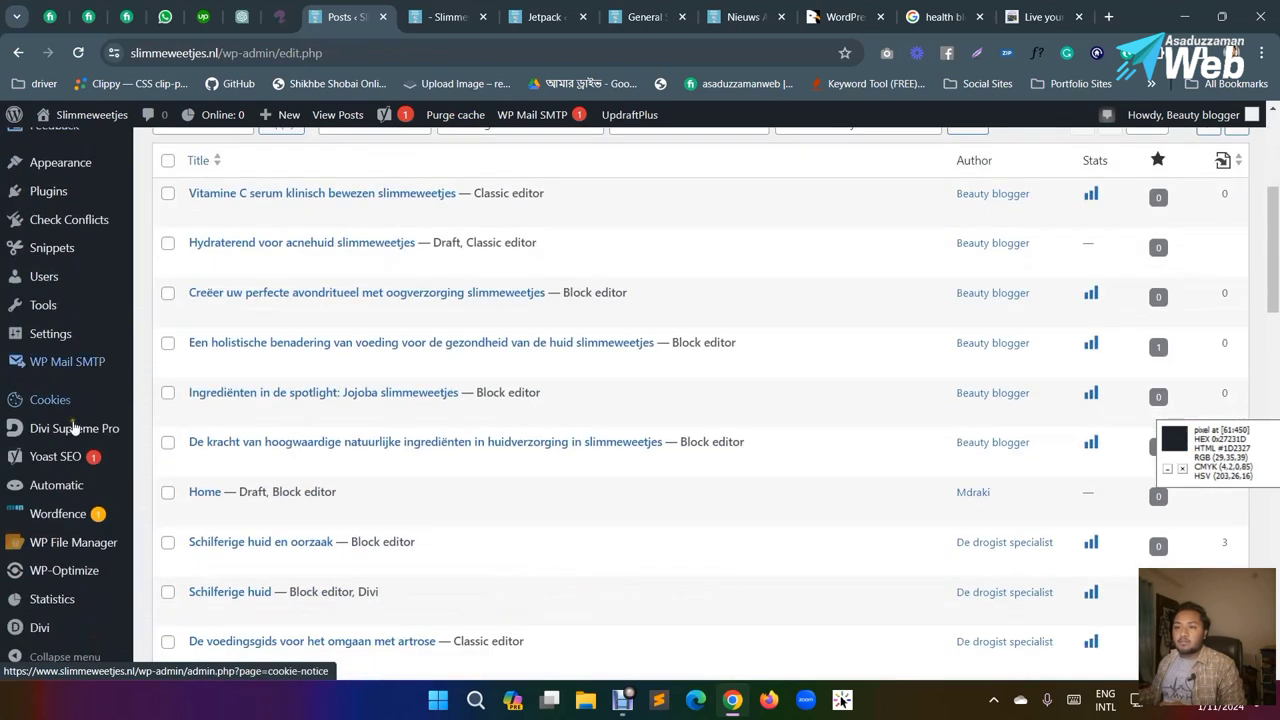
mouse_move(58, 490)
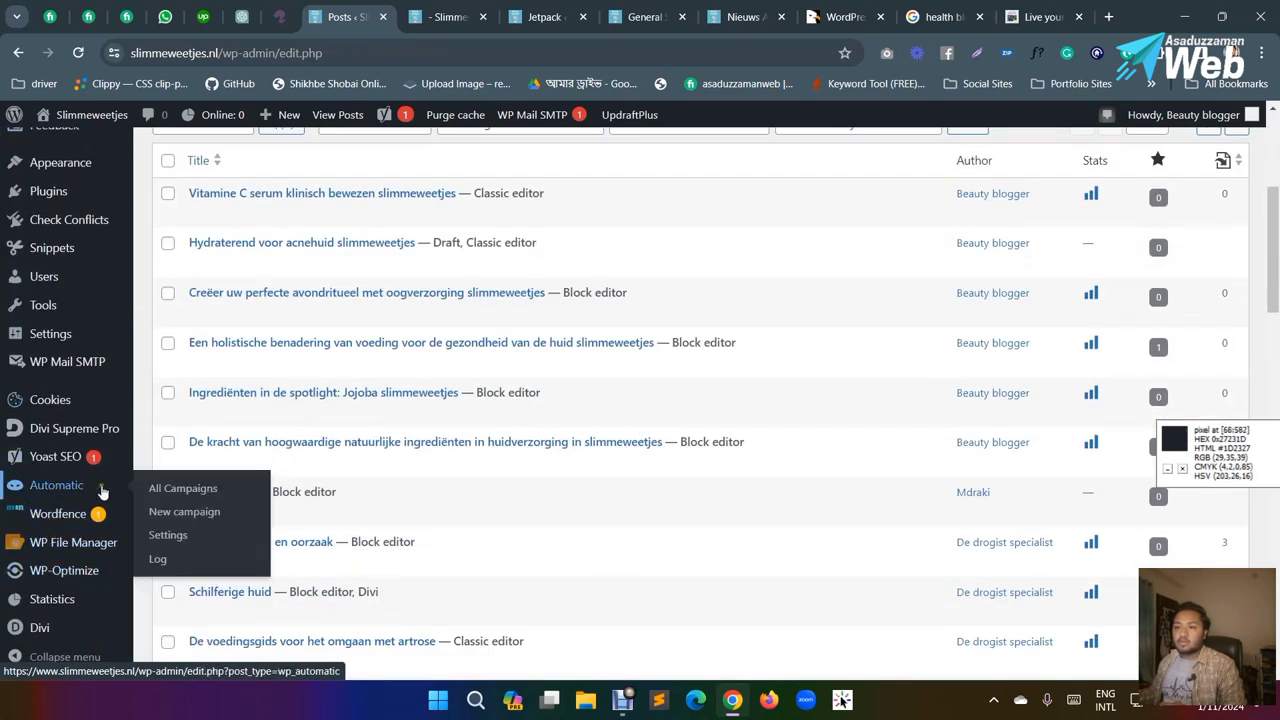
click(196, 498)
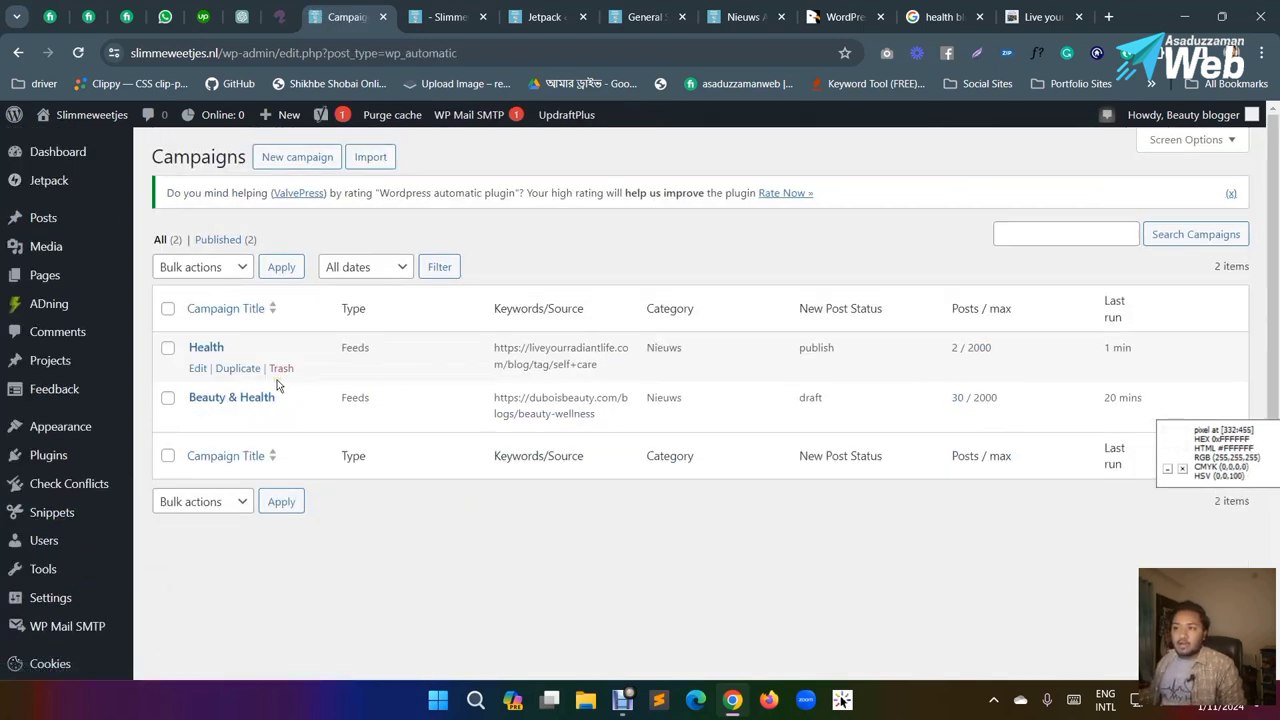
click(198, 369)
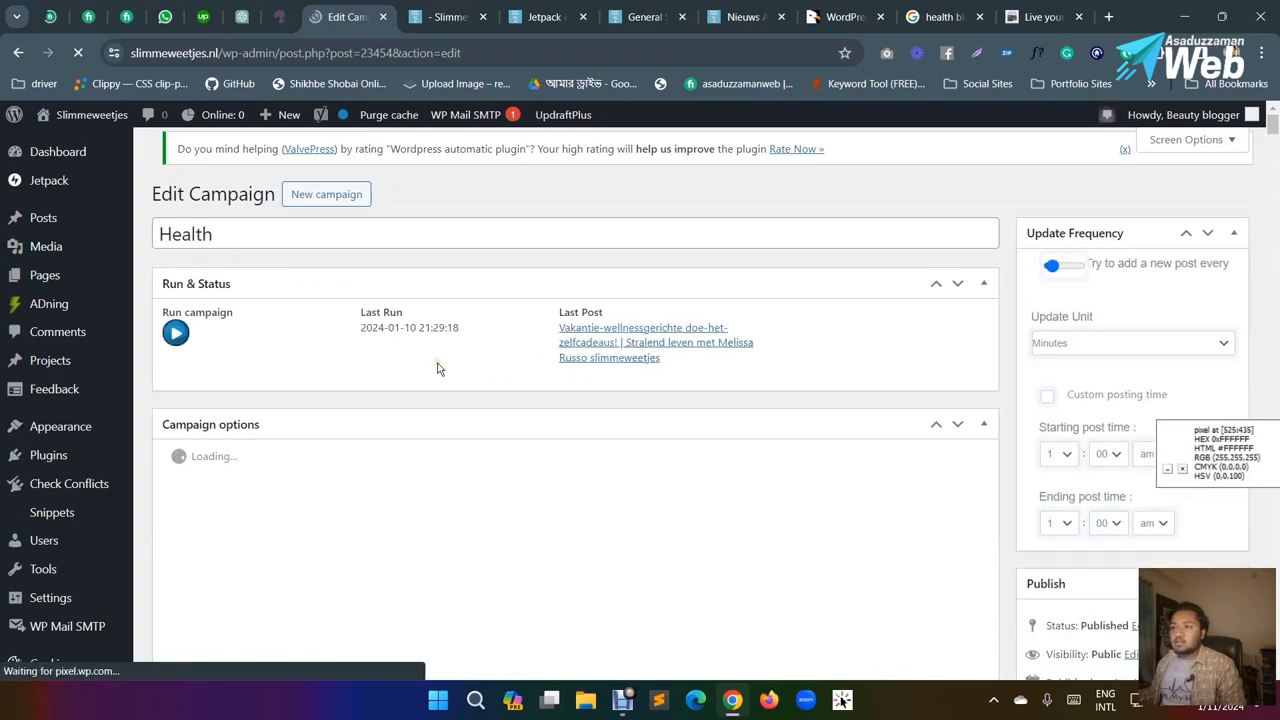
Step: Review the Health campaign's feed link, content extraction options, post template, OpenAI section, and new-post status settings
scroll(440, 381, down, 2)
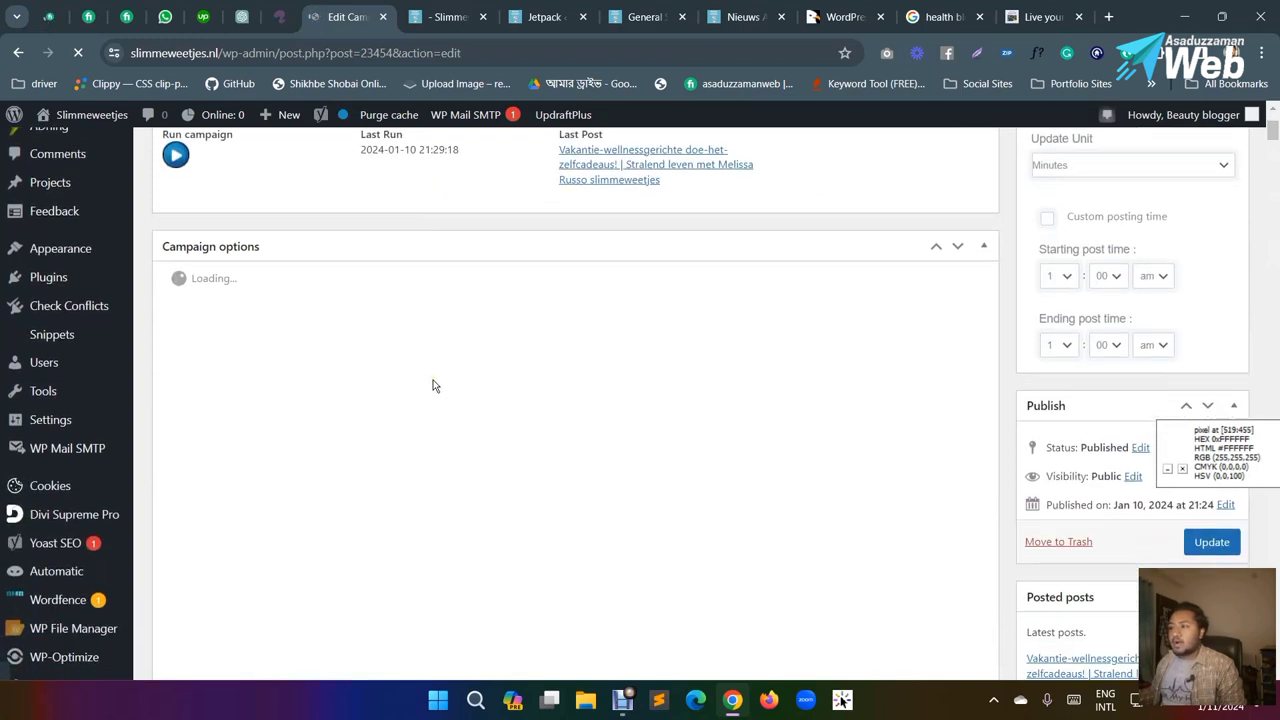
scroll(432, 380, down, 3)
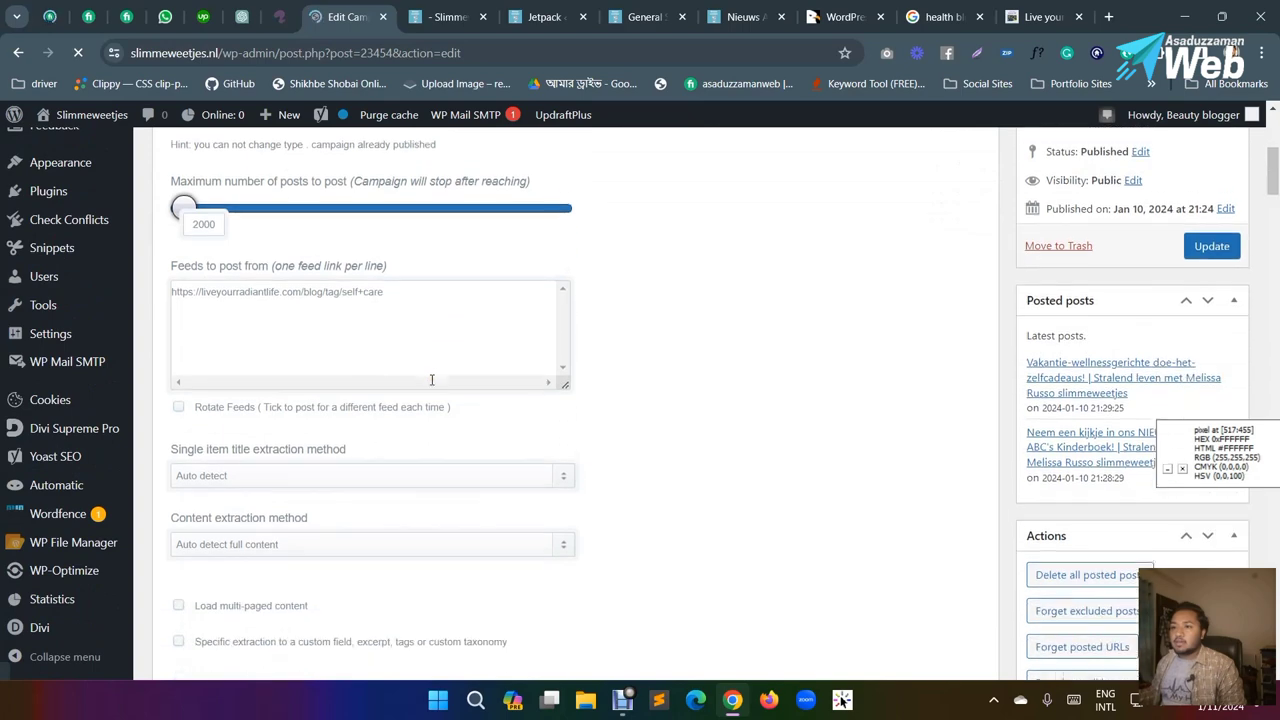
scroll(432, 380, up, 1)
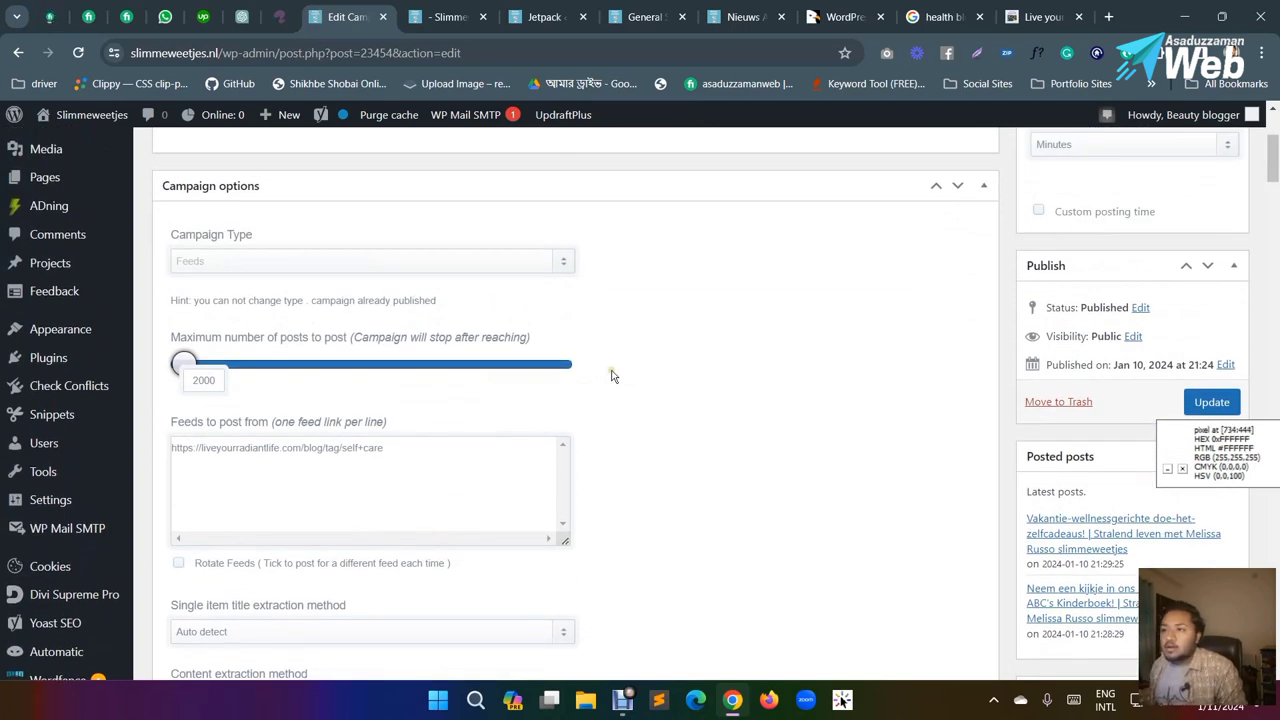
scroll(612, 374, down, 3)
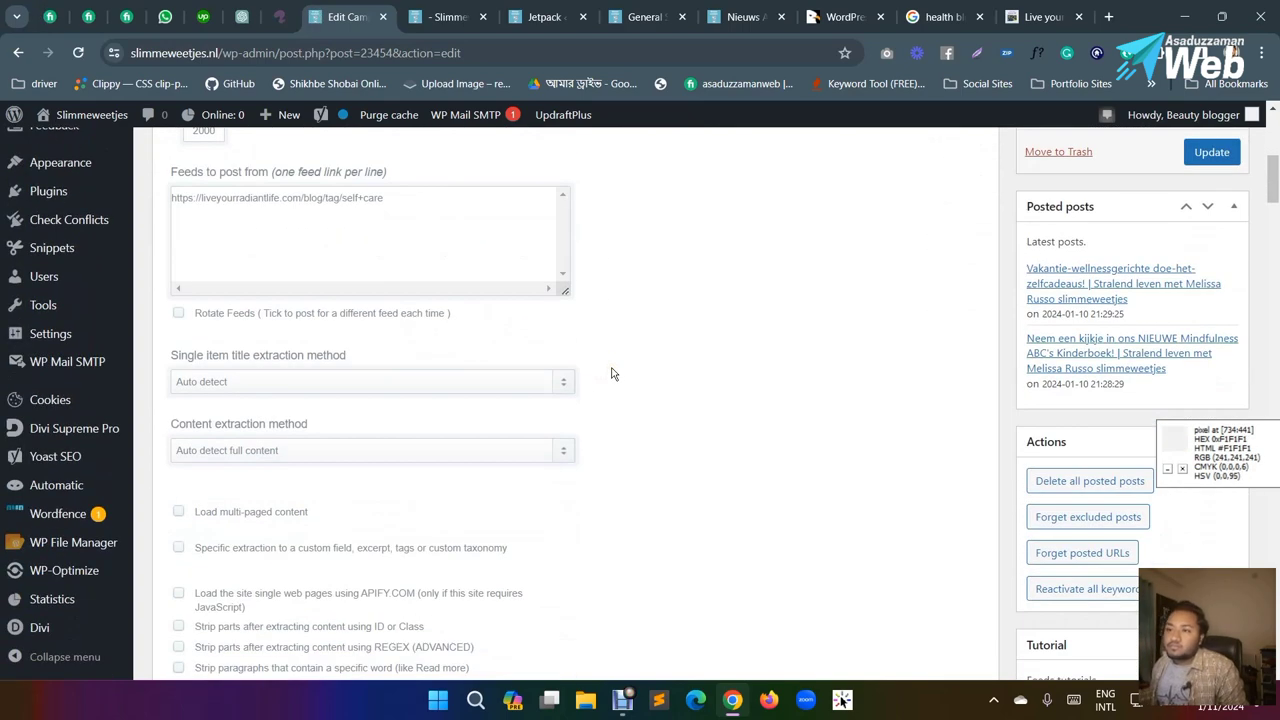
scroll(612, 374, down, 1)
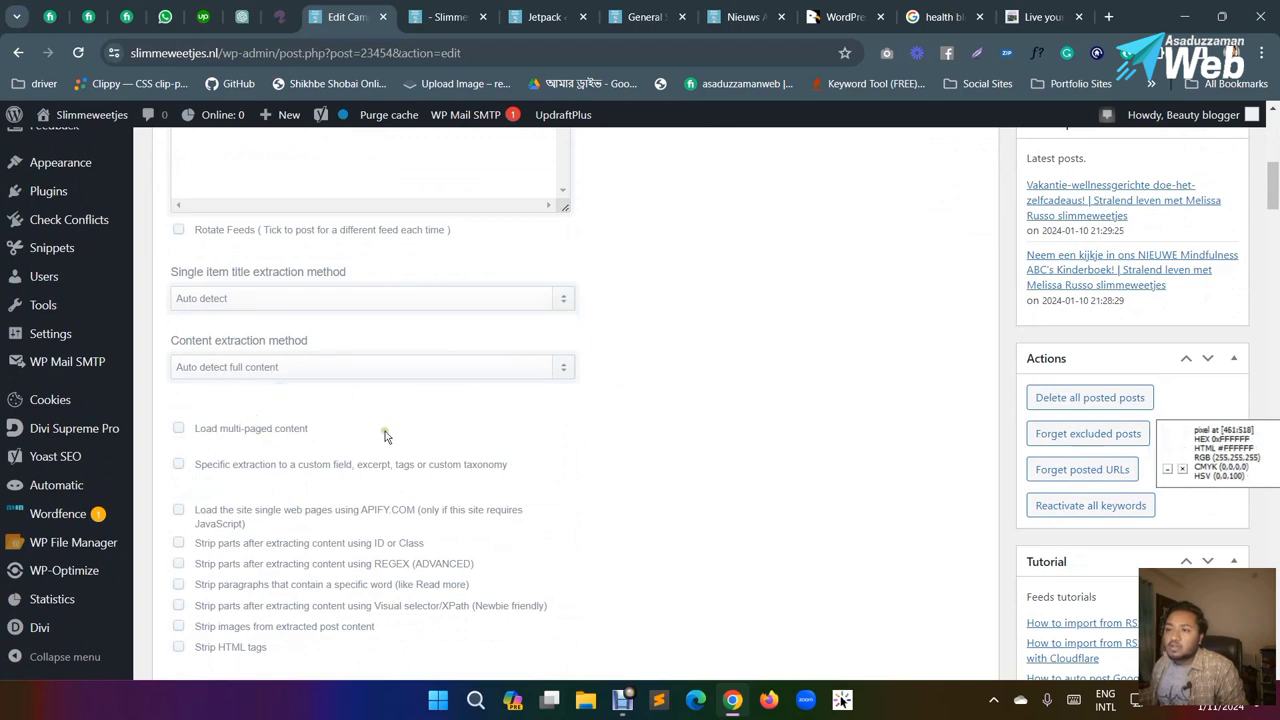
scroll(400, 405, up, 2)
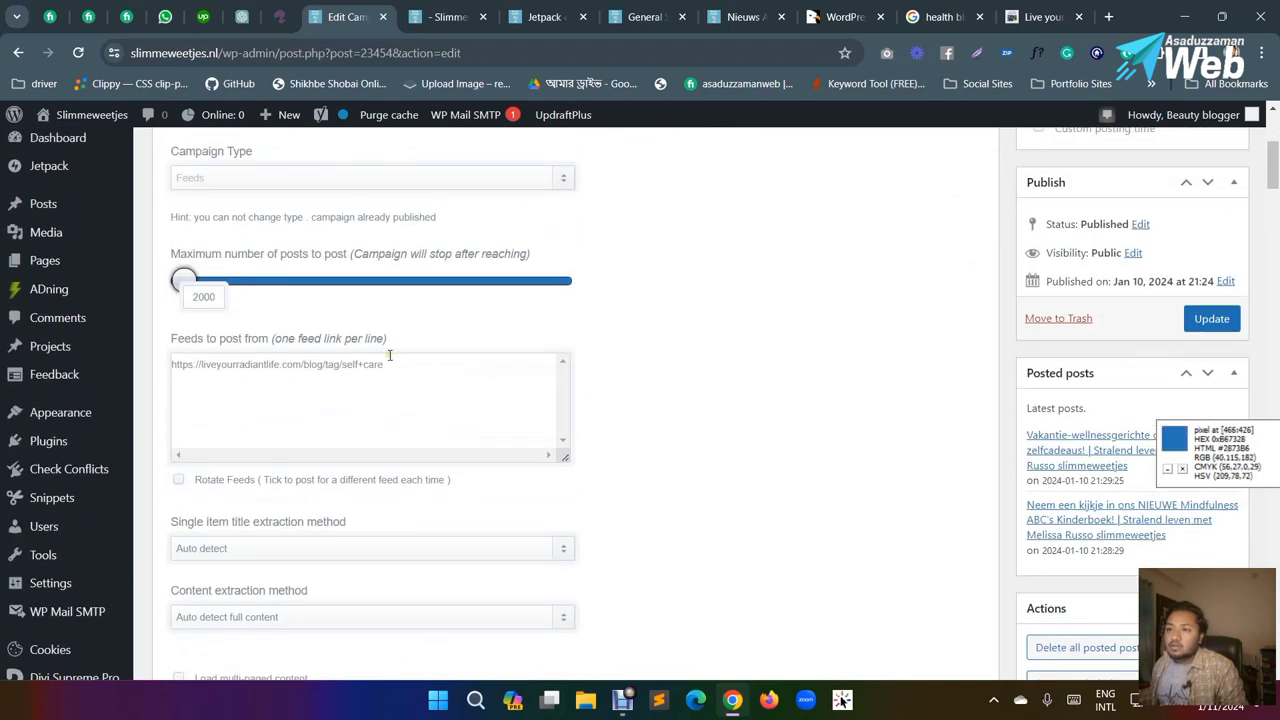
scroll(389, 362, down, 5)
scroll(389, 362, down, 10)
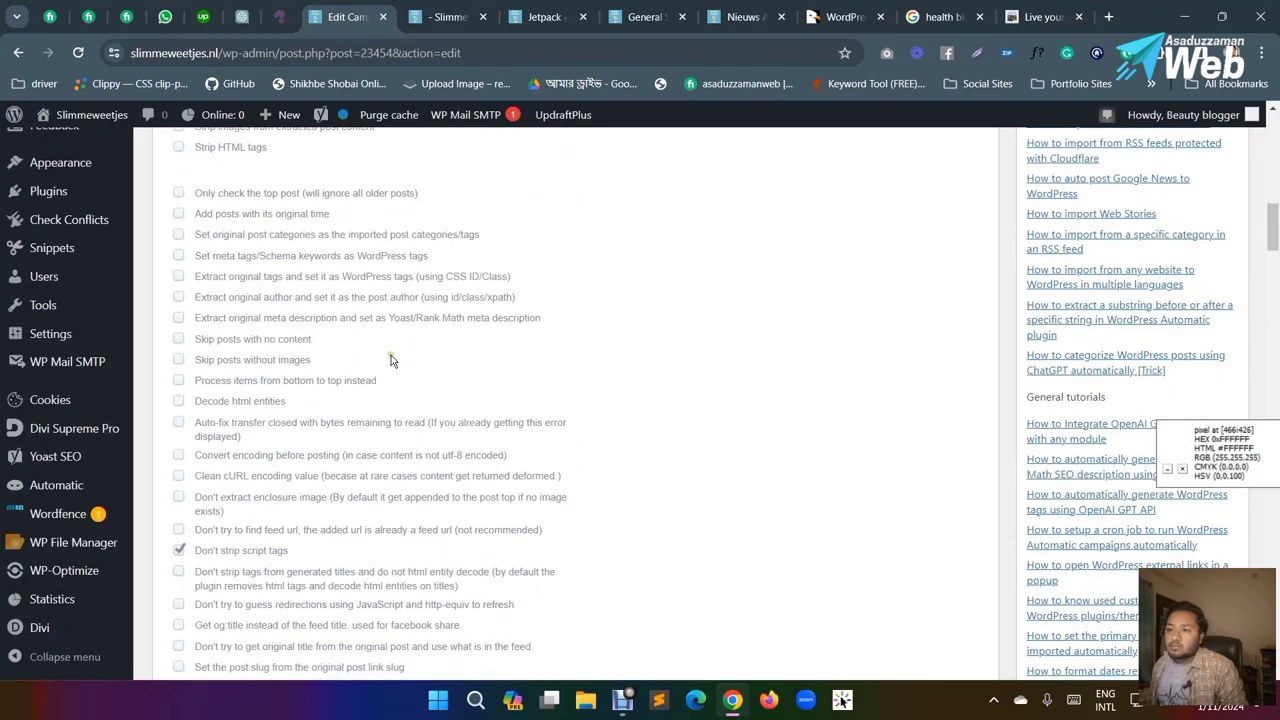
scroll(380, 367, down, 3)
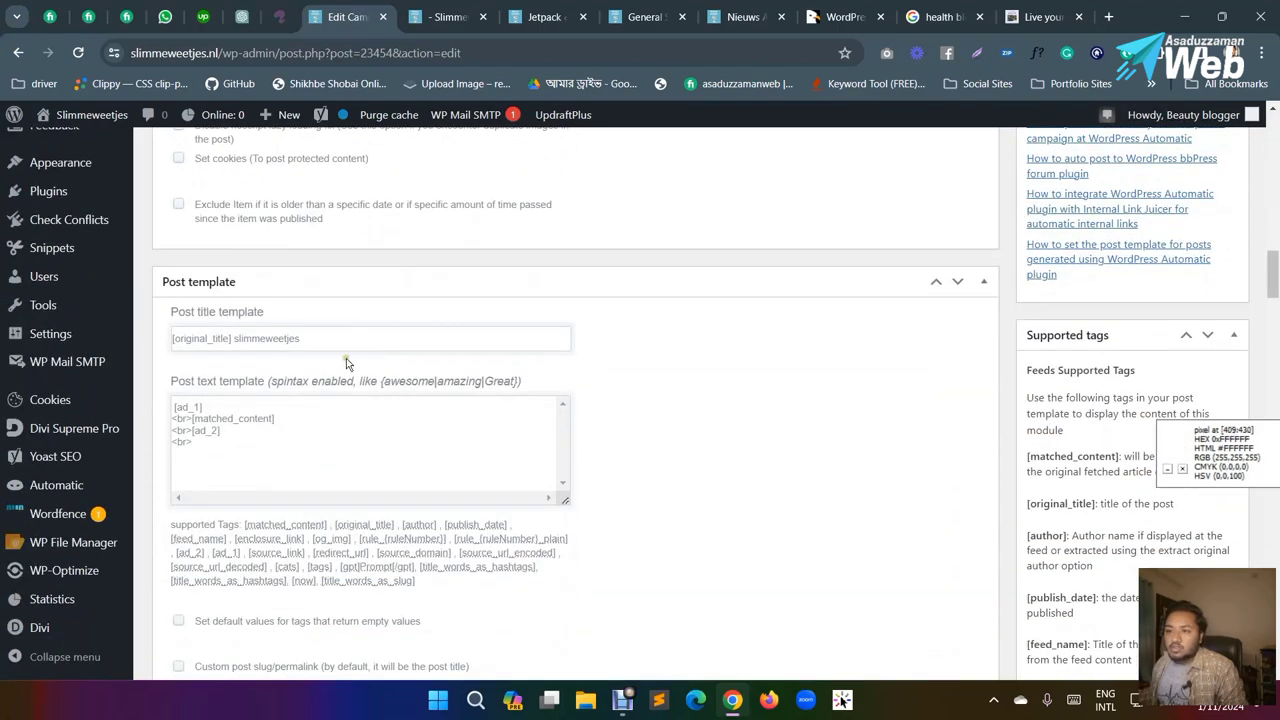
scroll(346, 358, down, 2)
scroll(590, 365, up, 6)
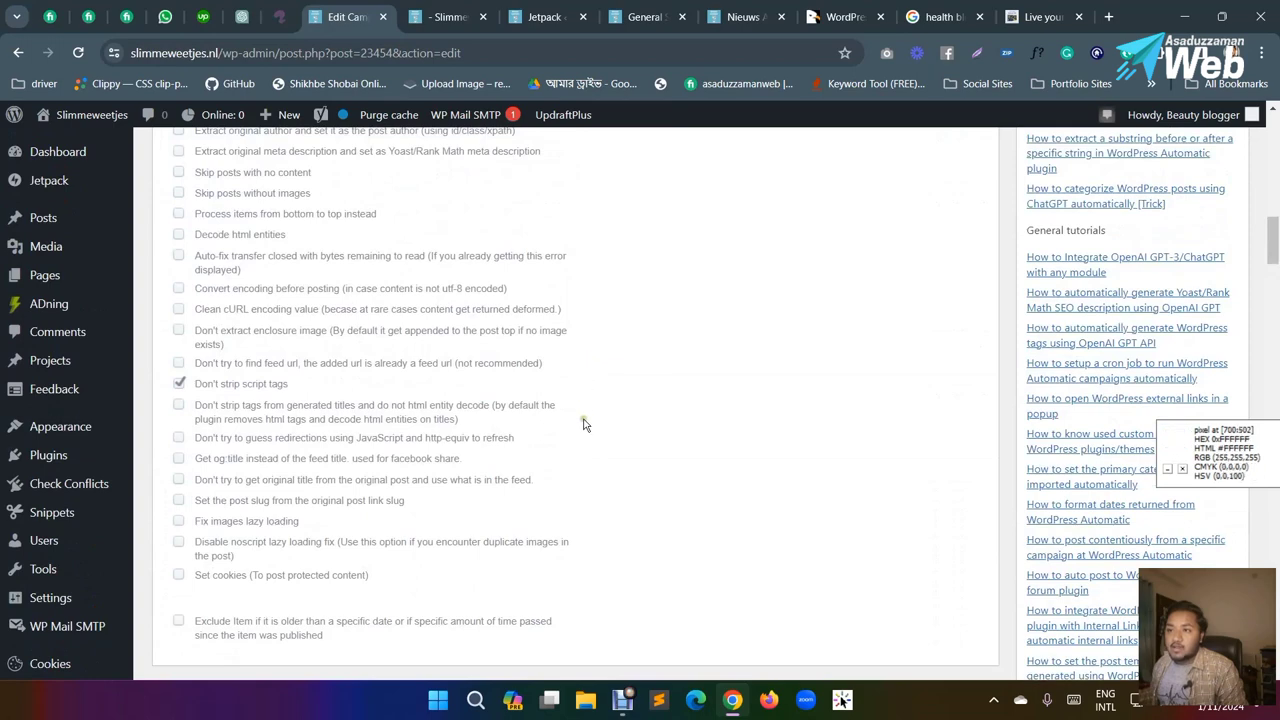
scroll(558, 424, up, 2)
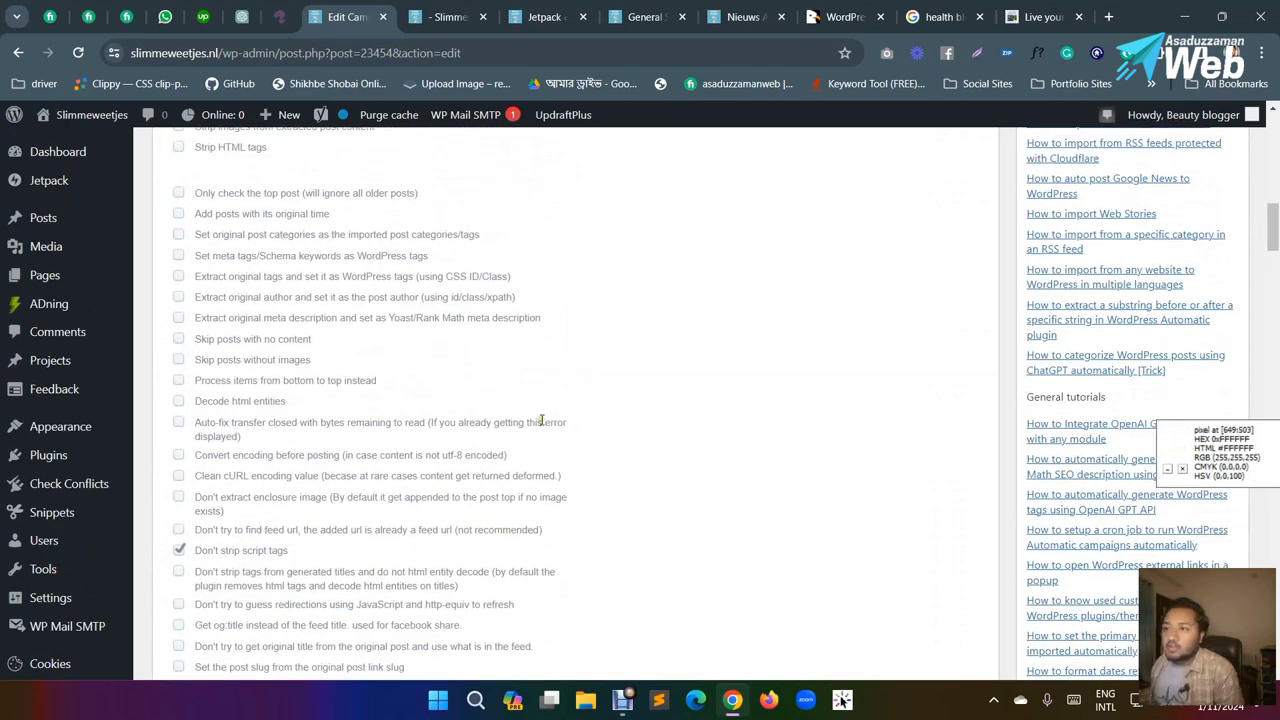
scroll(522, 414, down, 3)
scroll(520, 420, down, 7)
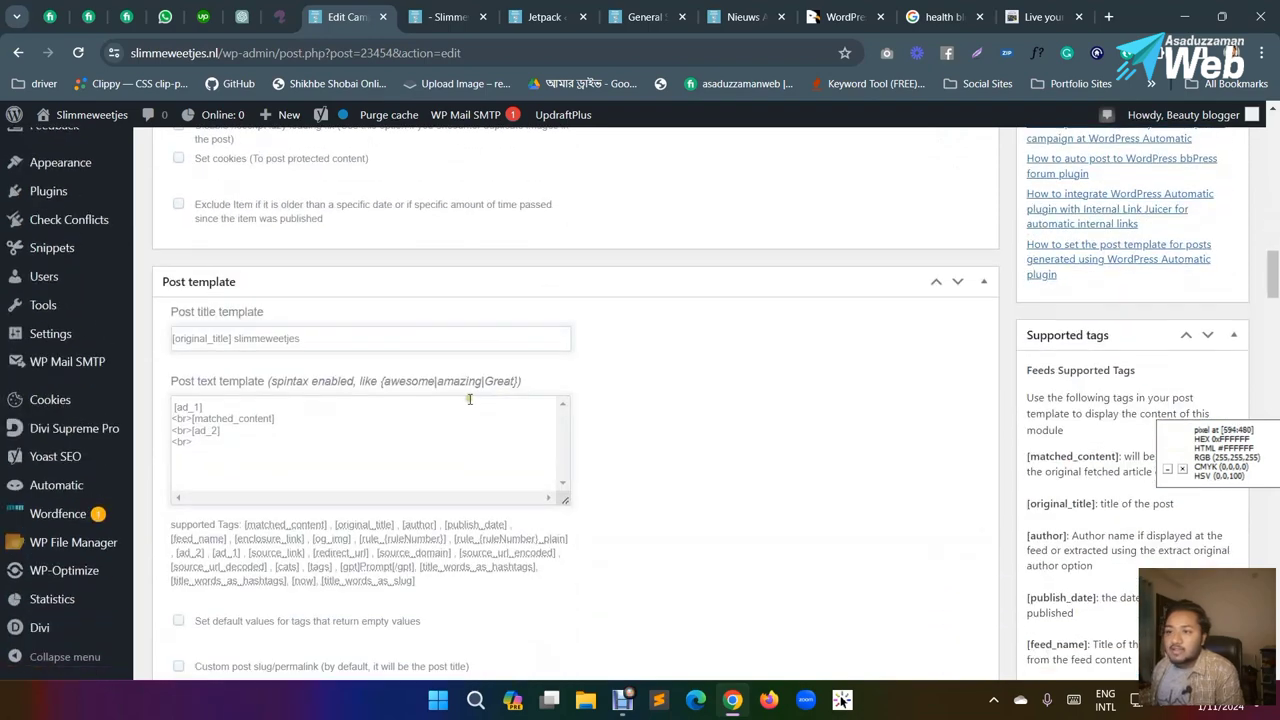
scroll(503, 457, down, 6)
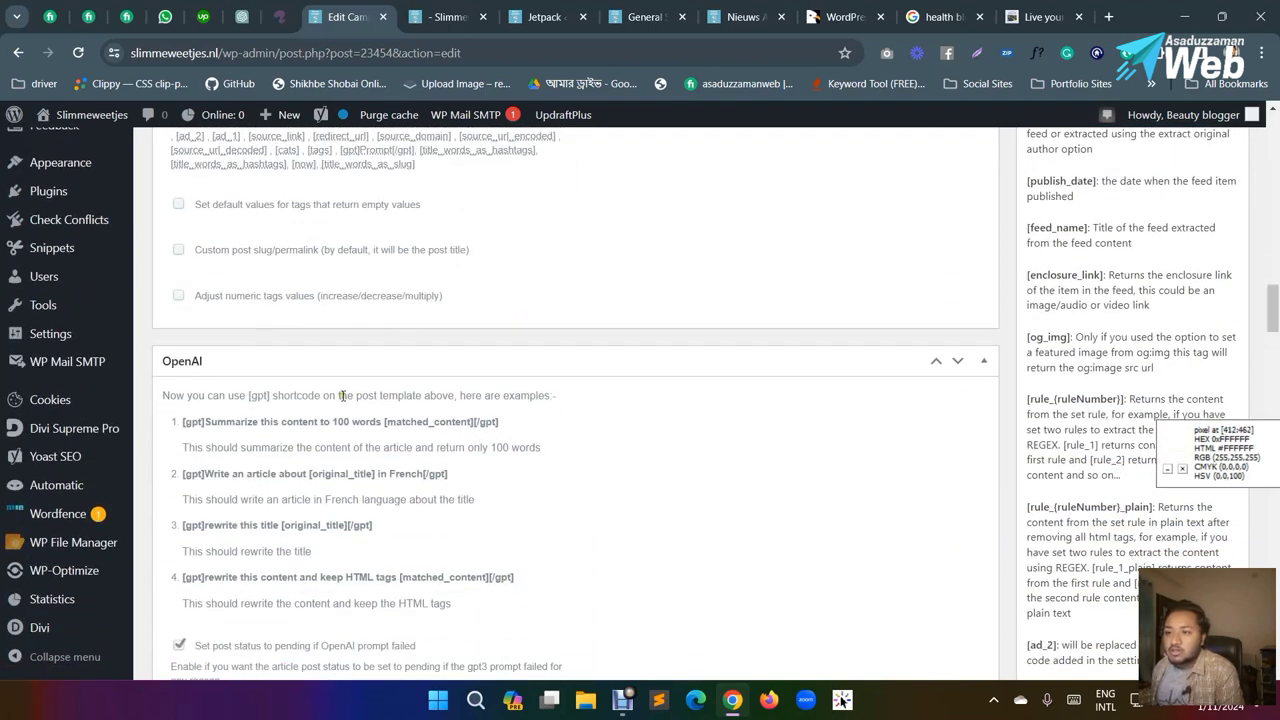
scroll(300, 420, down, 6)
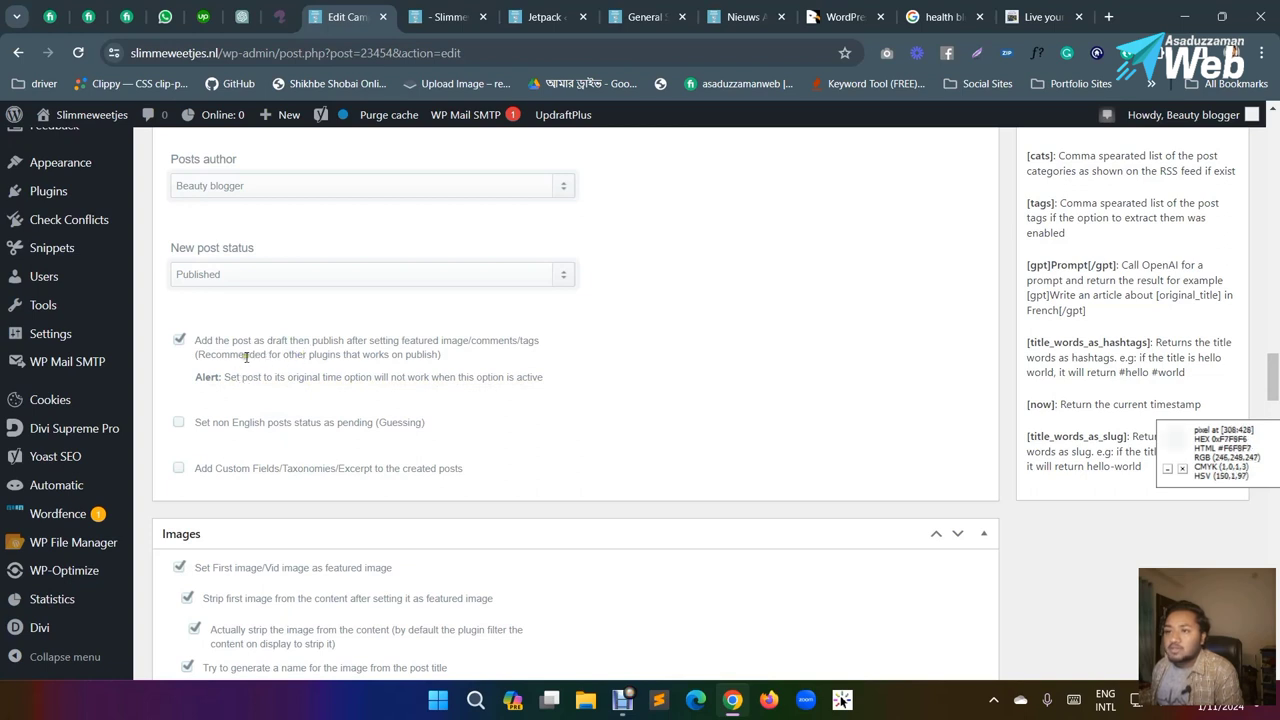
Step: Set the Health campaign's new post status to Draft and update the campaign
click(214, 274)
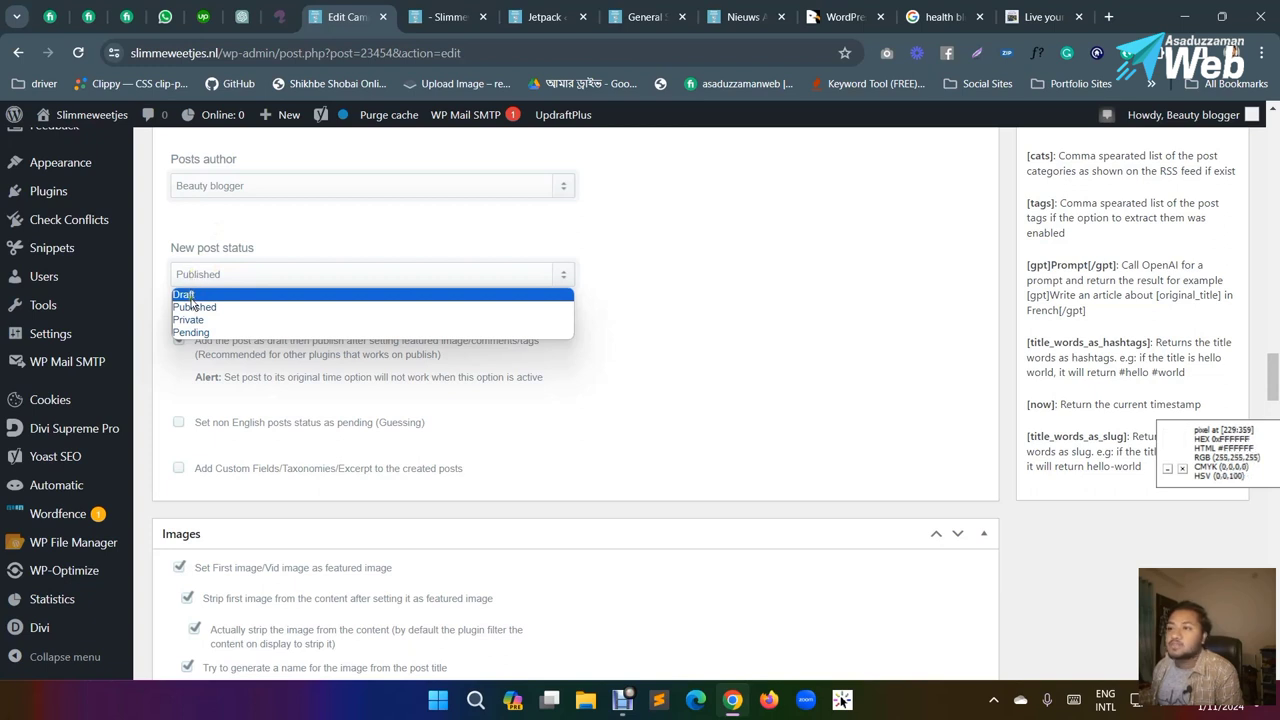
click(190, 296)
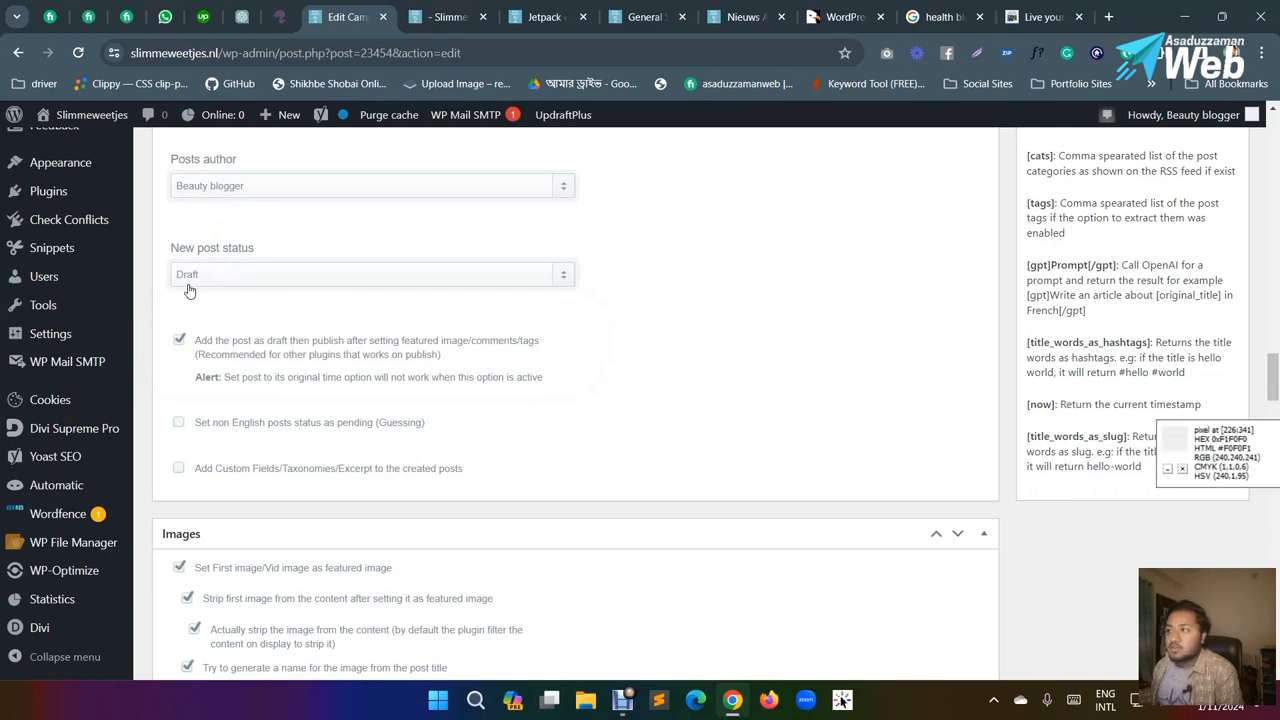
scroll(1196, 357, up, 10)
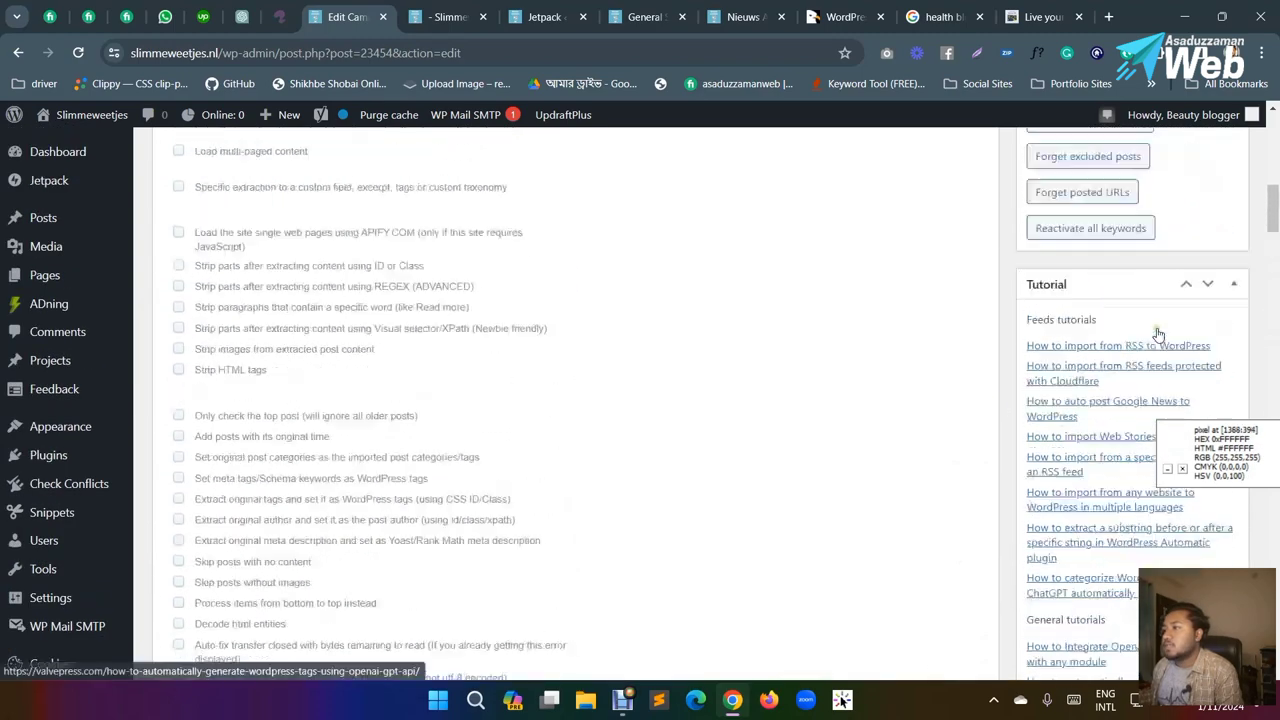
scroll(1157, 333, up, 5)
click(1211, 401)
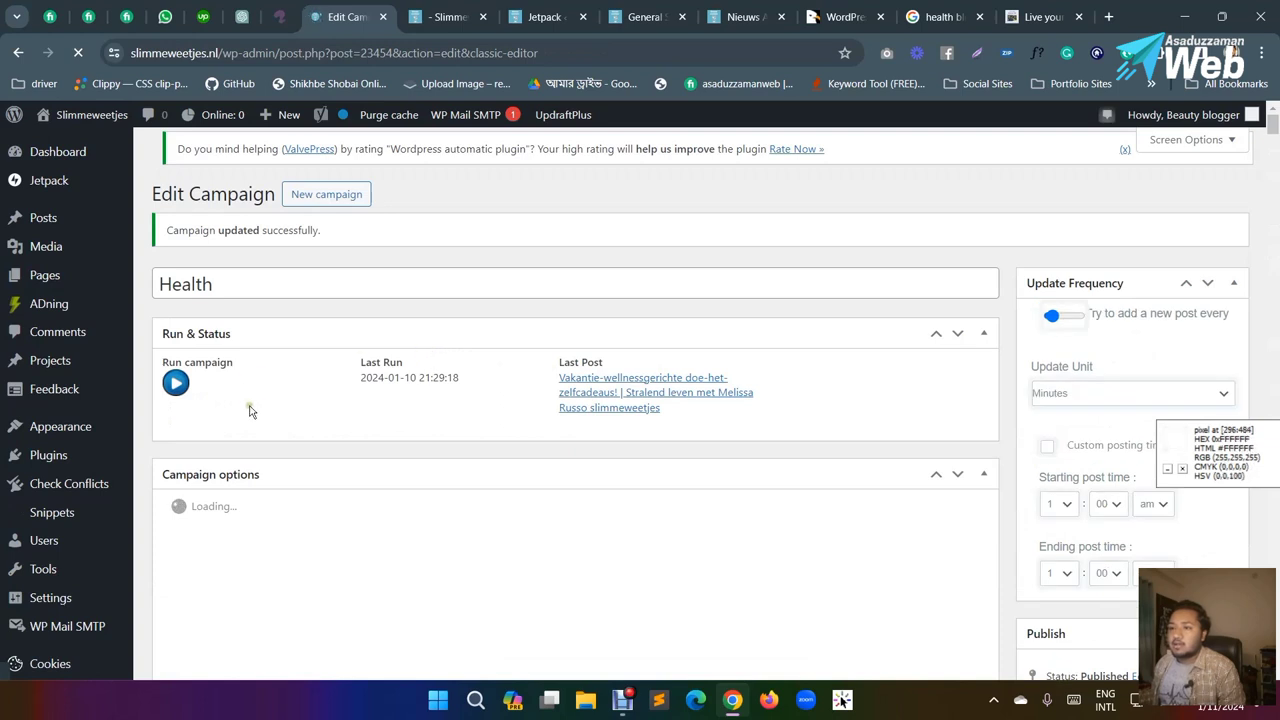
Step: Run the Health campaign, open the list of all posts in a separate browser tab, and close the old Slimmeweetjes page
click(176, 390)
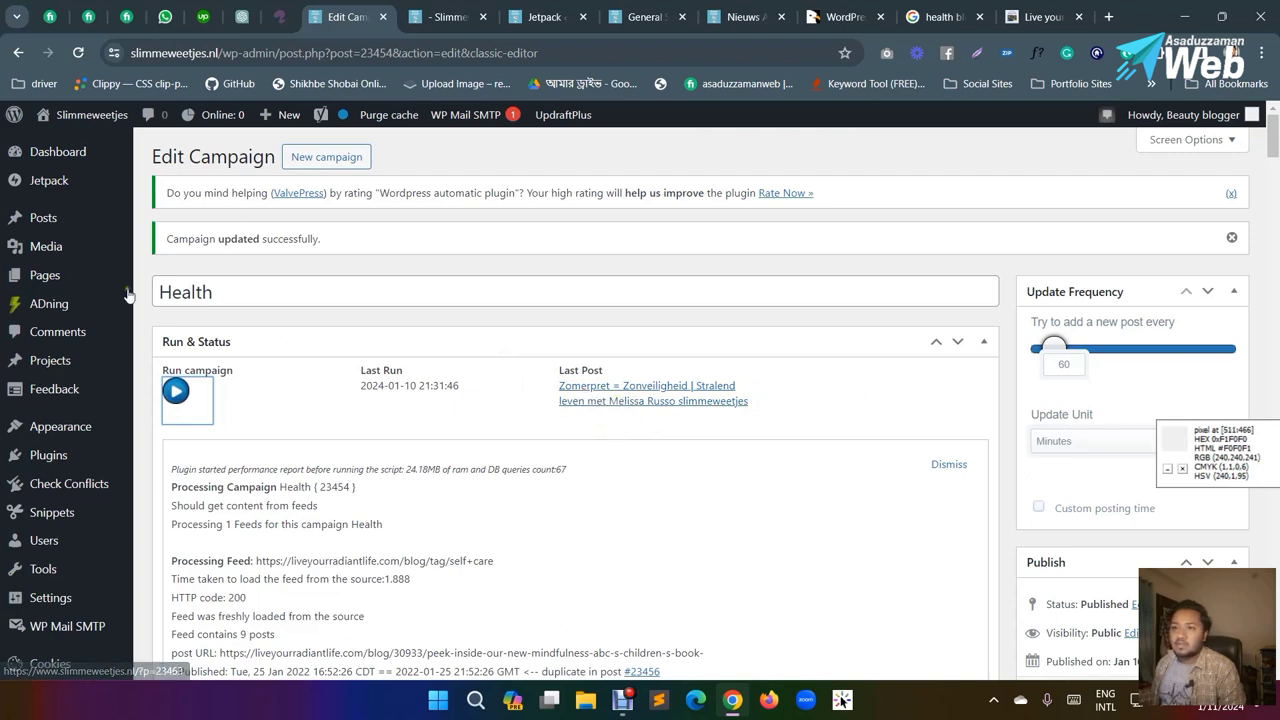
mouse_move(60, 218)
right_click(182, 222)
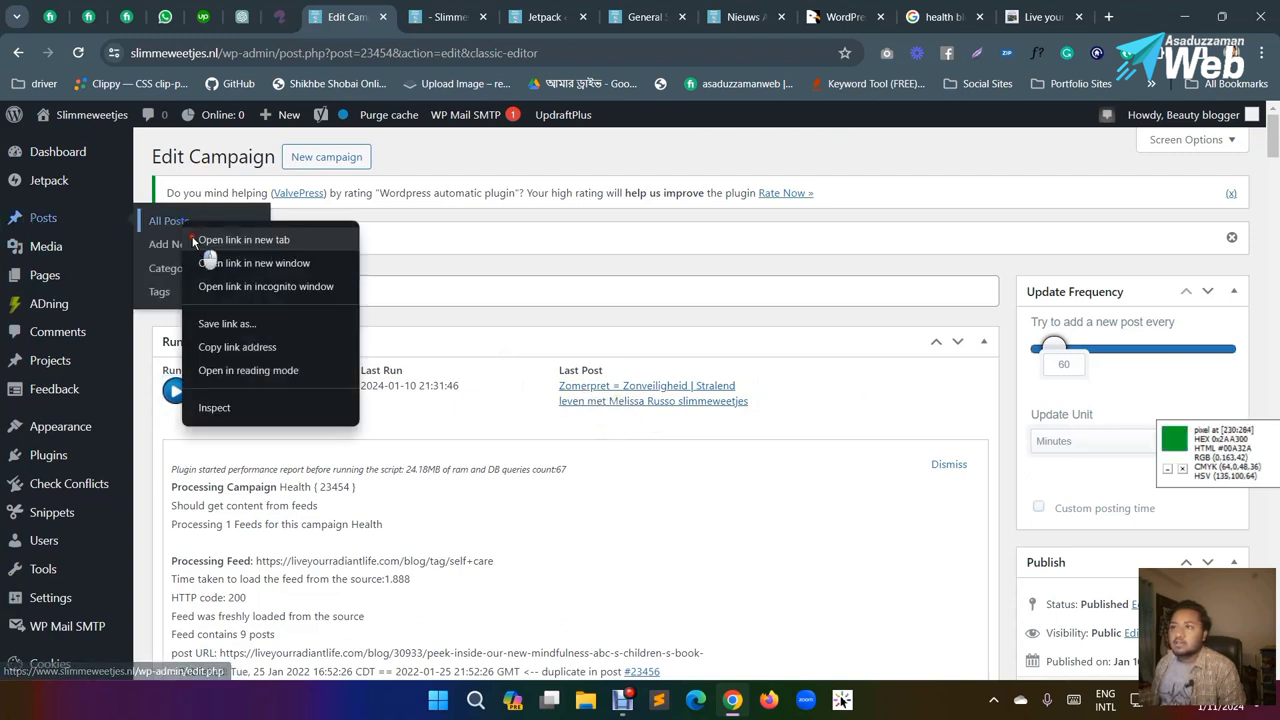
click(230, 233)
click(460, 16)
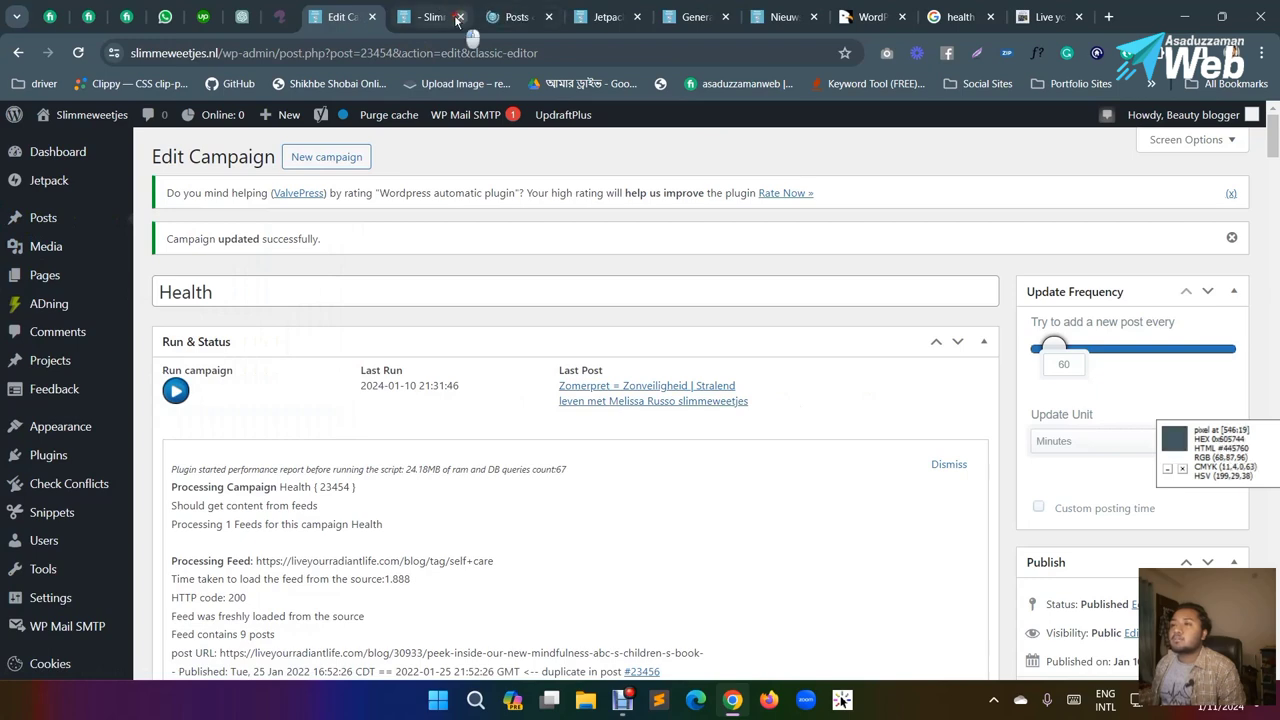
click(427, 17)
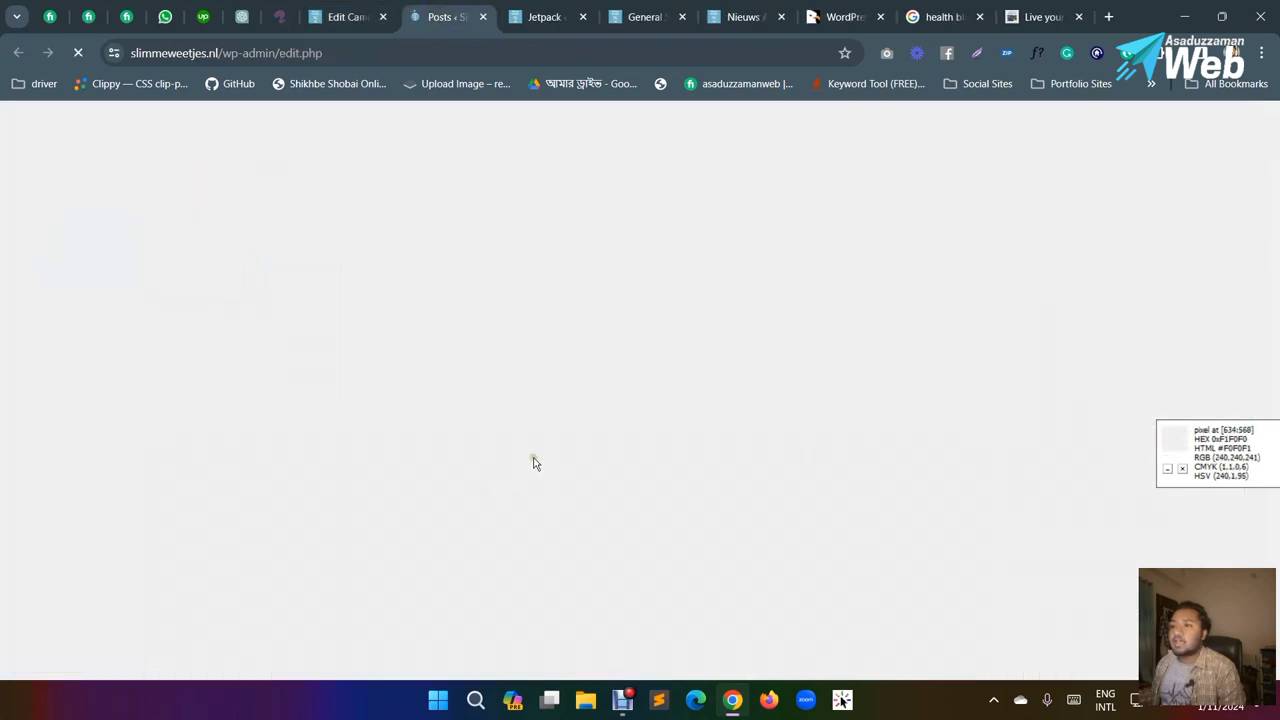